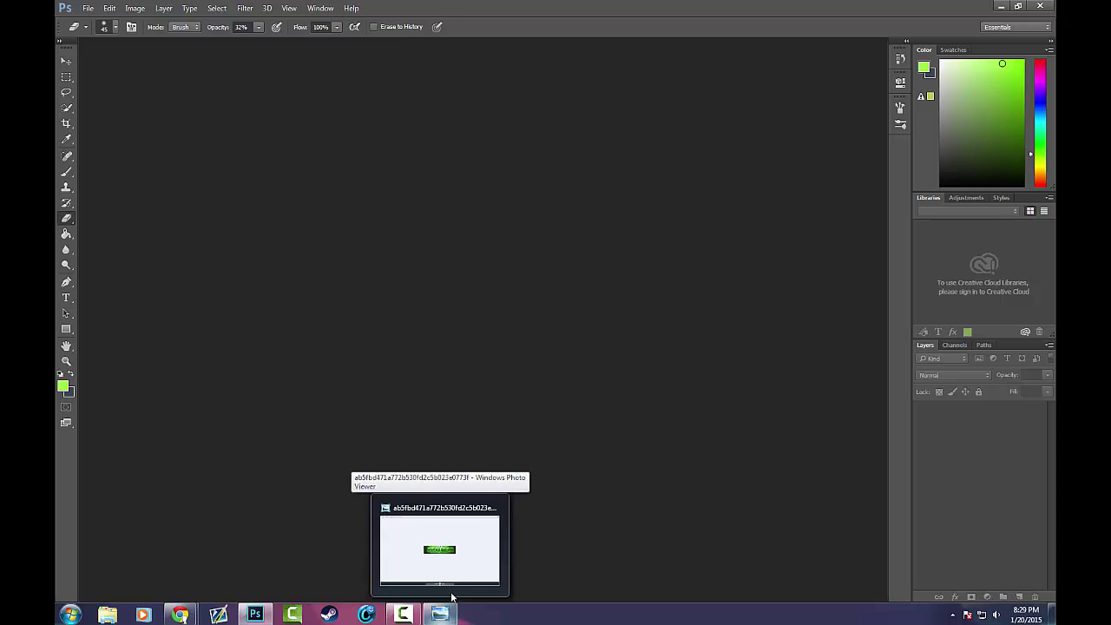
# Examine the green RESURGE reference image and compare its lettering with the Gang of Three Regular font
pyautogui.click(439, 551)
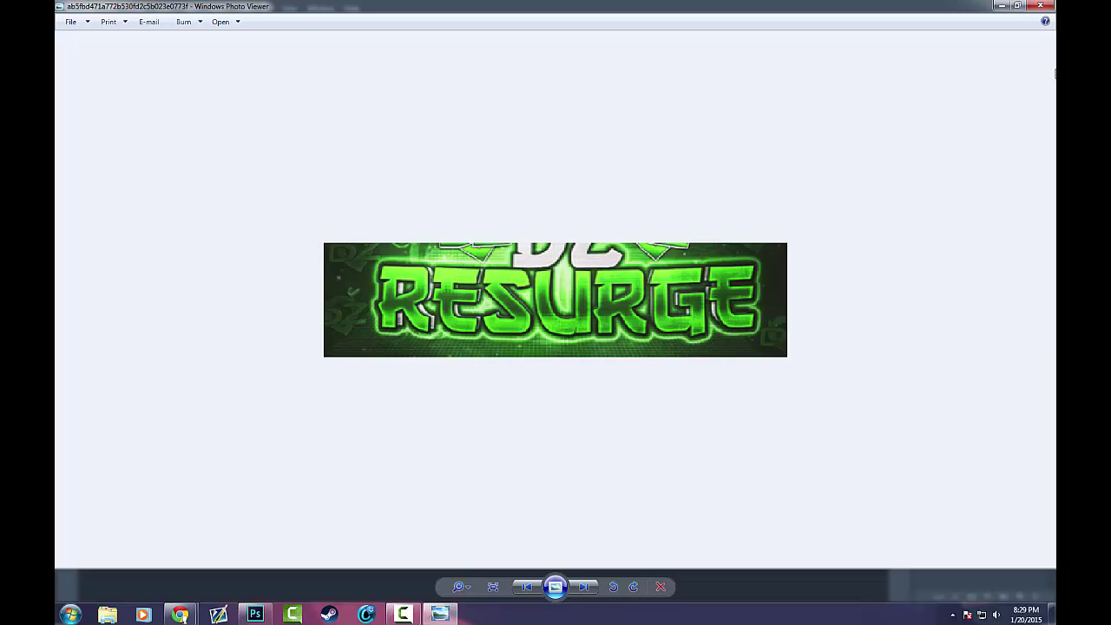
pyautogui.click(998, 5)
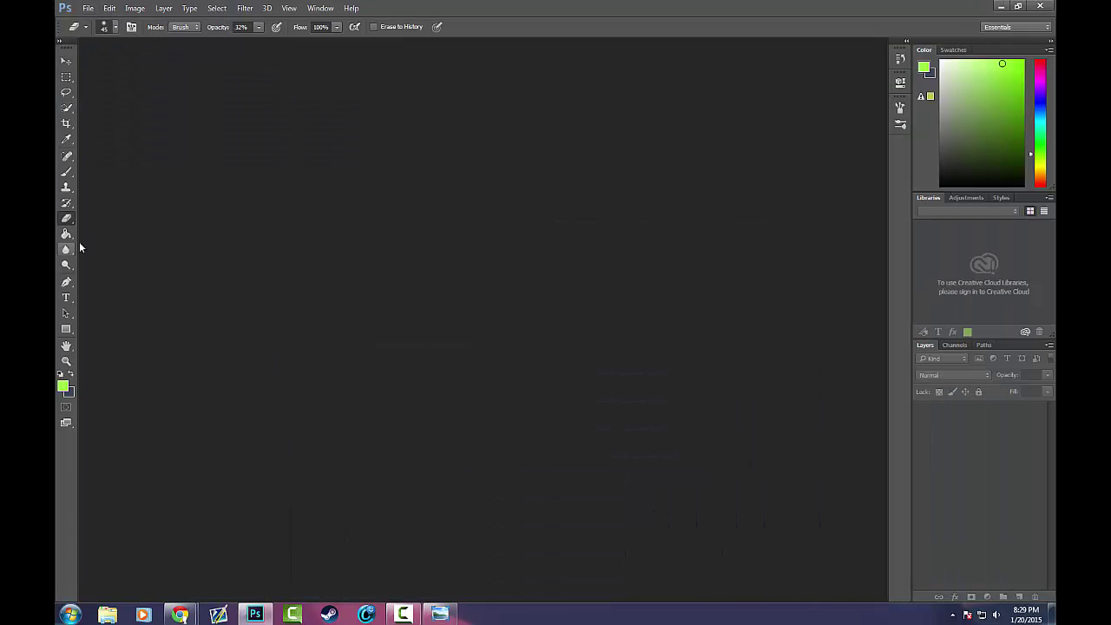
pyautogui.press('t')
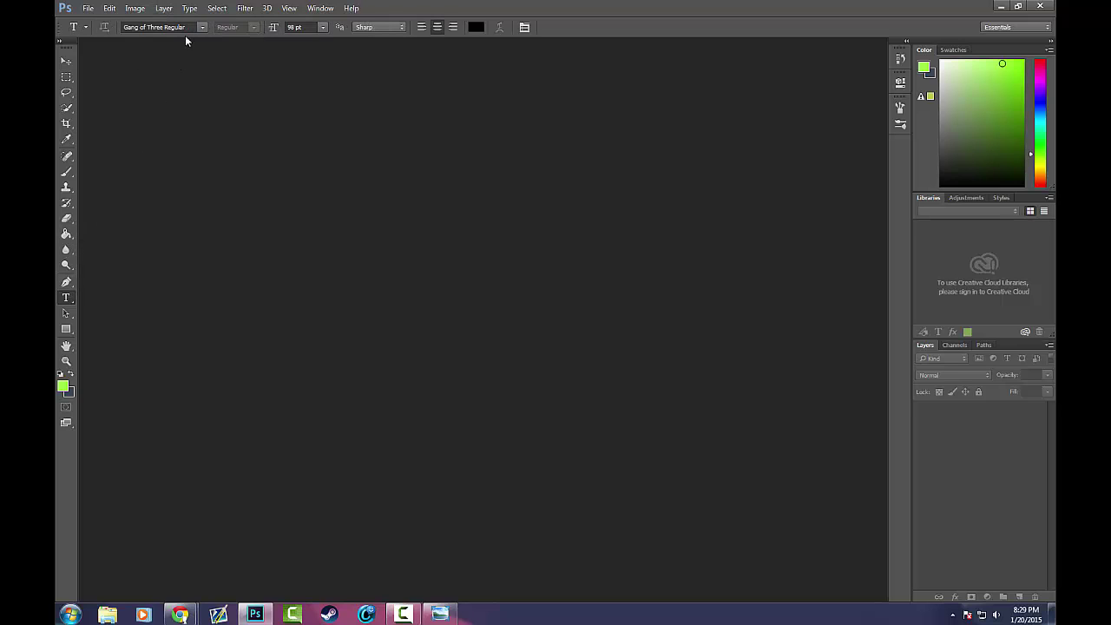
pyautogui.click(192, 27)
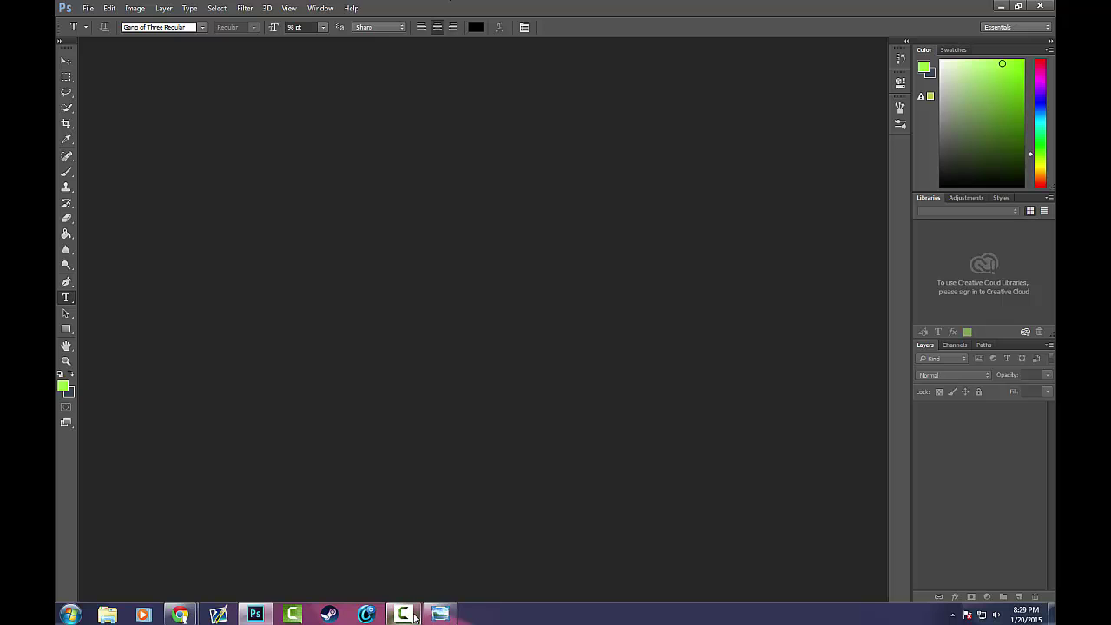
pyautogui.click(439, 614)
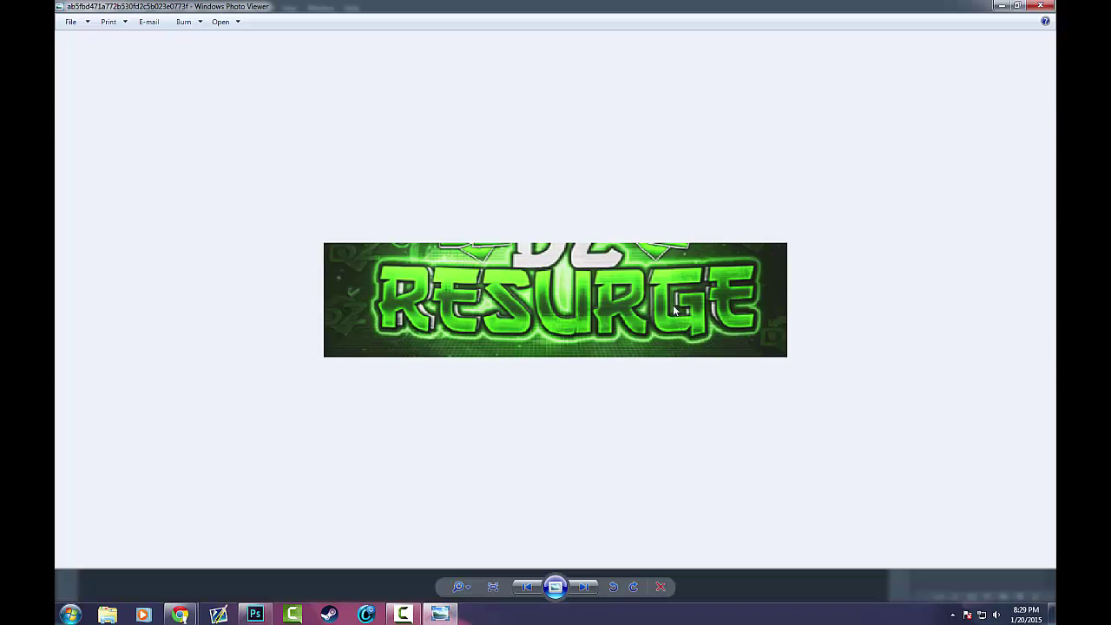
pyautogui.click(255, 614)
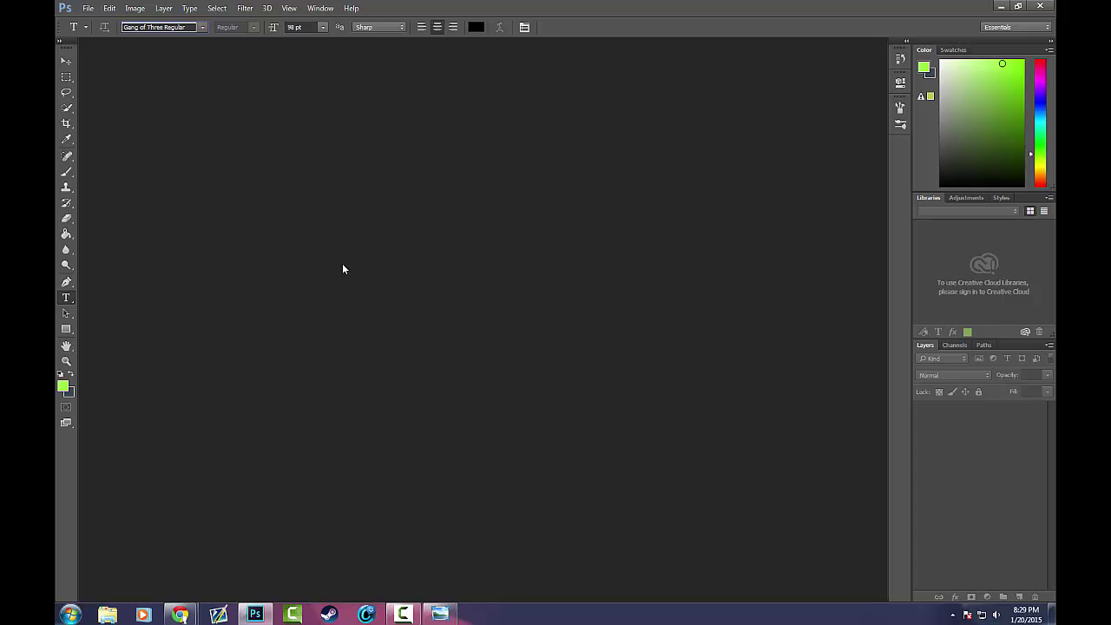
# Create a white 3000 x 2500 pixel RGB document at 300 pixels/inch and convert its background into a regular layer
pyautogui.click(88, 8)
pyautogui.click(102, 21)
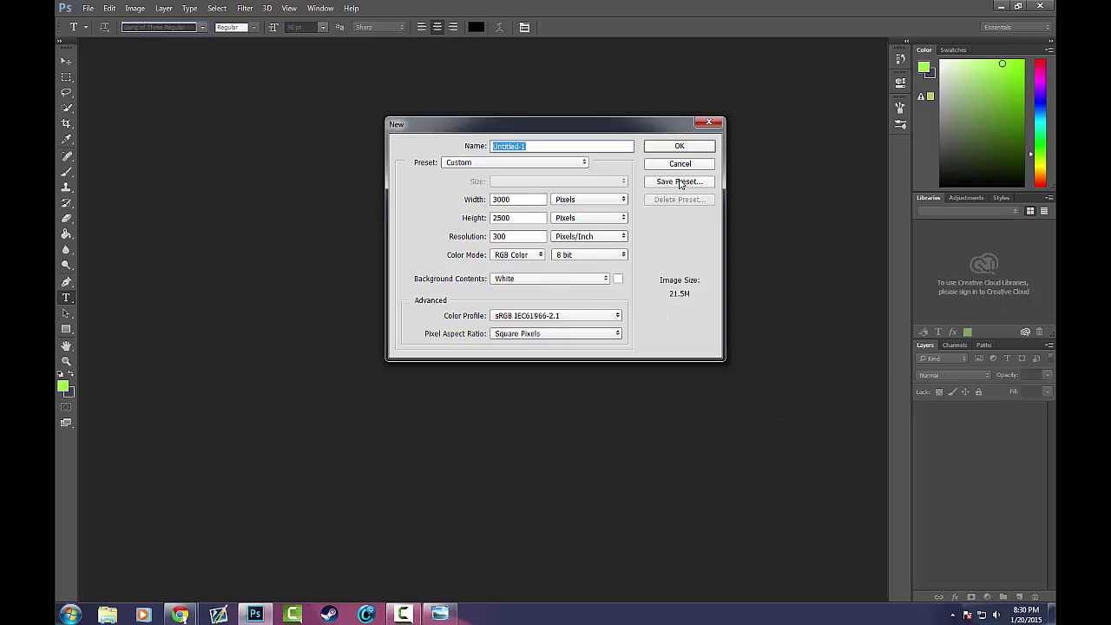
pyautogui.click(679, 146)
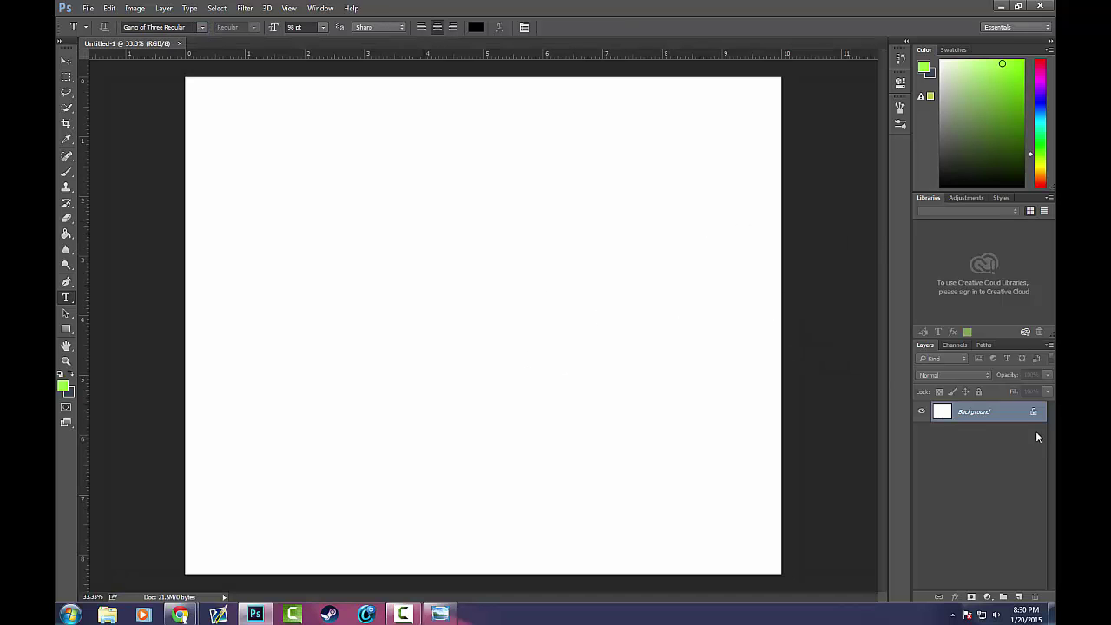
pyautogui.doubleClick(969, 419)
pyautogui.press('Return')
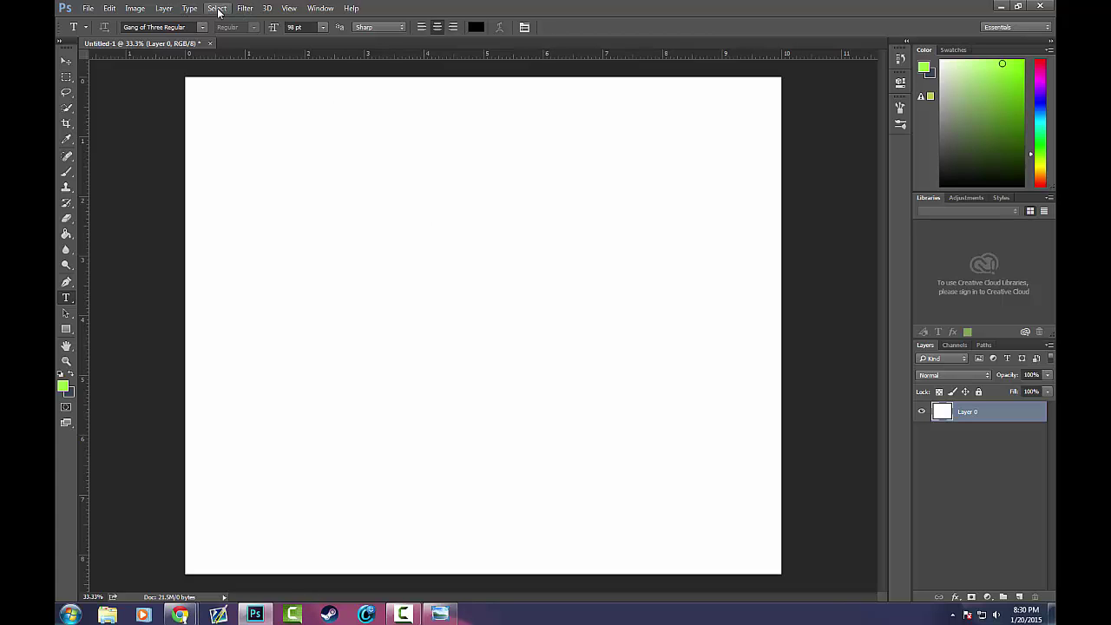
# Add a solid color fill layer in grey a4a4a4 over the white layer
pyautogui.click(164, 9)
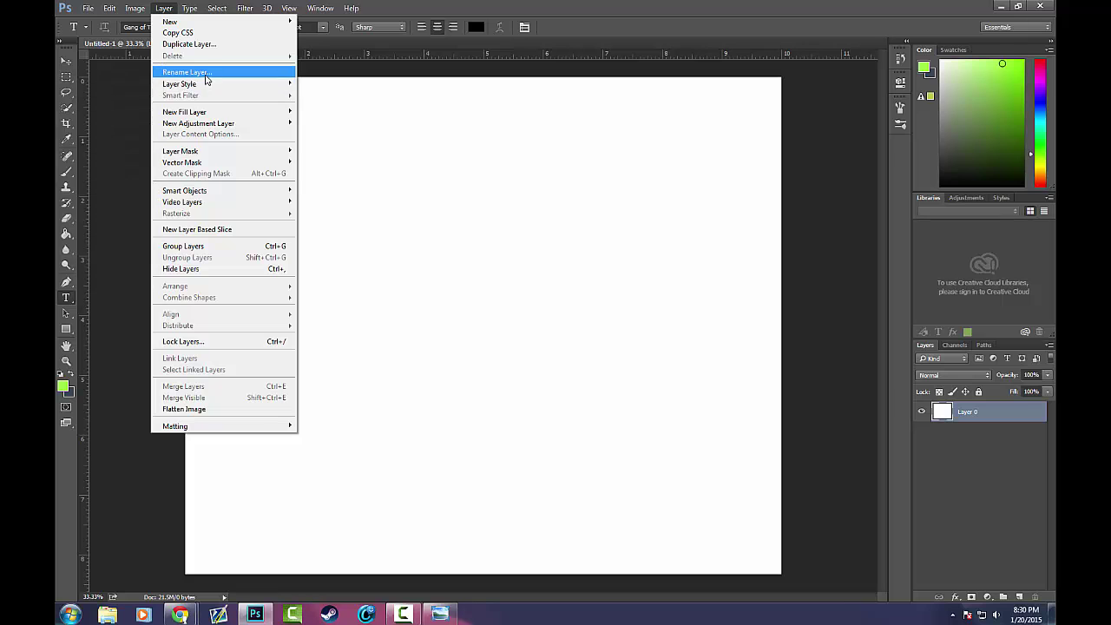
pyautogui.moveTo(202, 113)
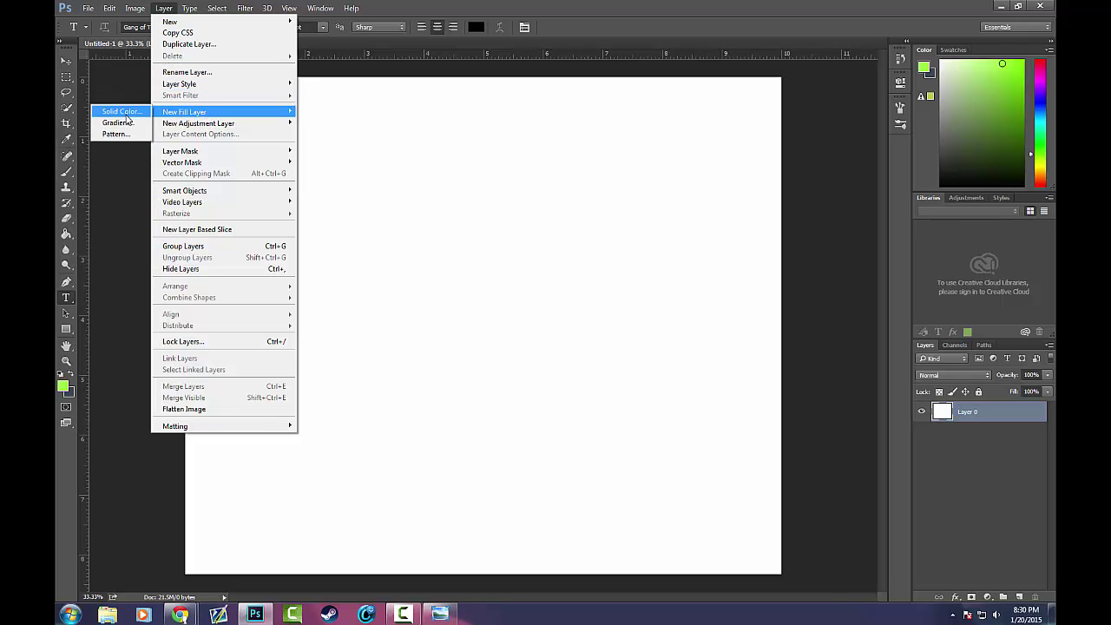
pyautogui.click(127, 114)
pyautogui.click(668, 195)
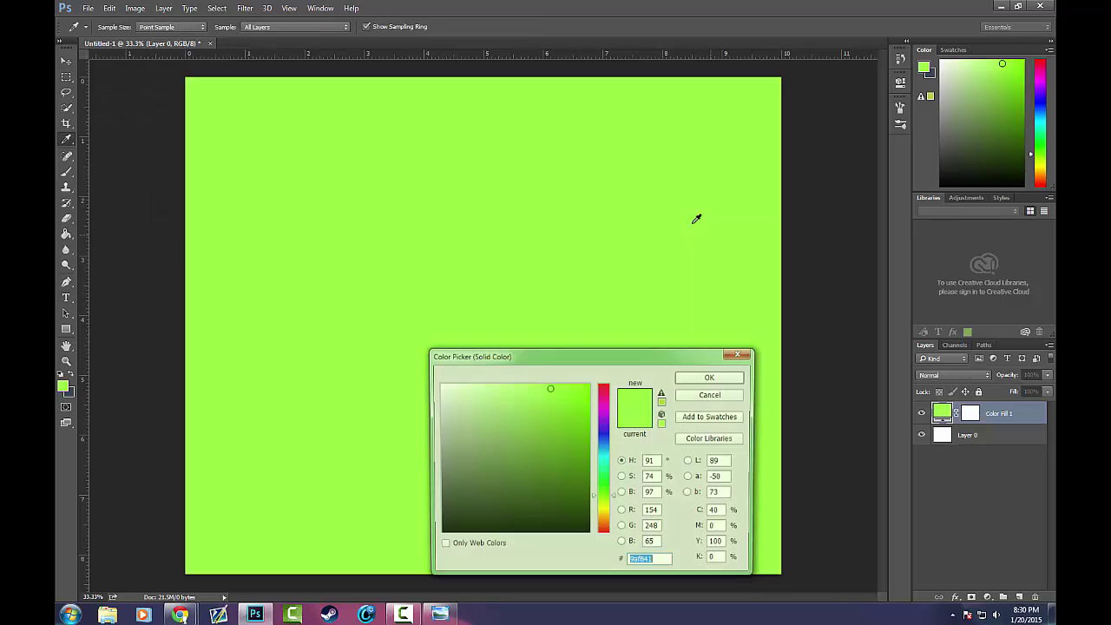
pyautogui.write('767676')
pyautogui.press('Tab')
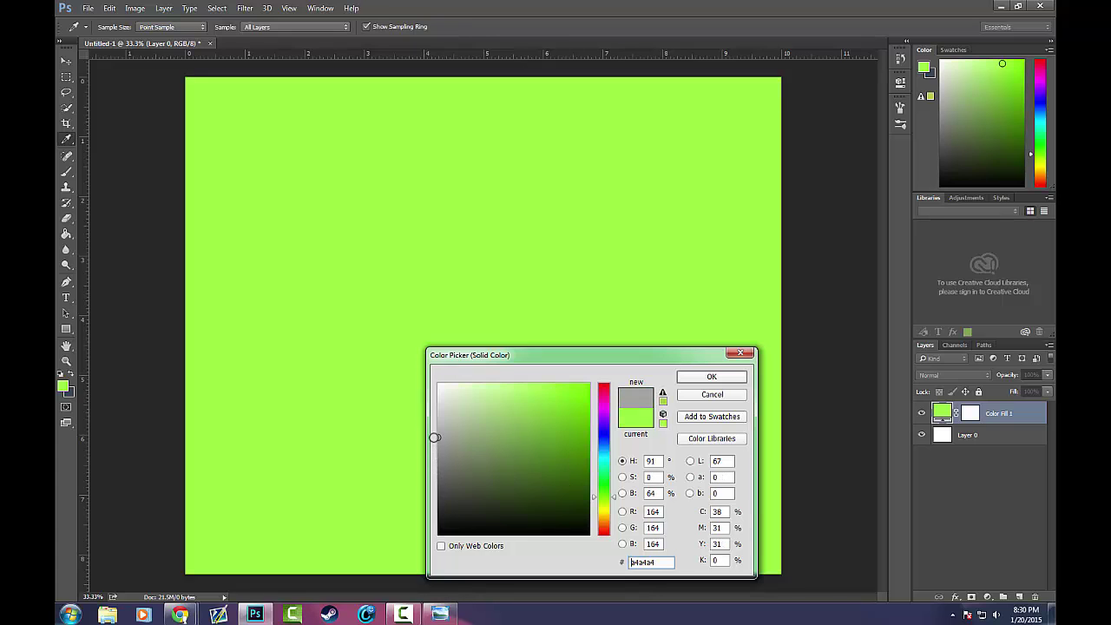
pyautogui.click(711, 376)
pyautogui.press('t')
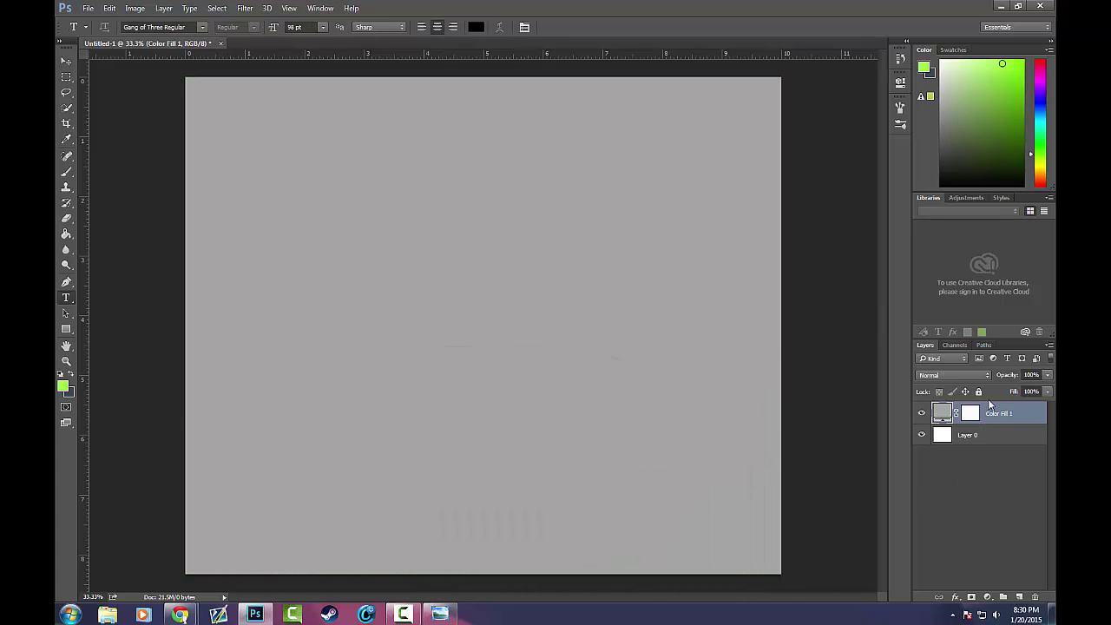
pyautogui.doubleClick(945, 416)
pyautogui.click(712, 396)
# Place the RESURGE reference image from the desktop into the document and move it to the canvas's lower-left corner
pyautogui.click(1001, 5)
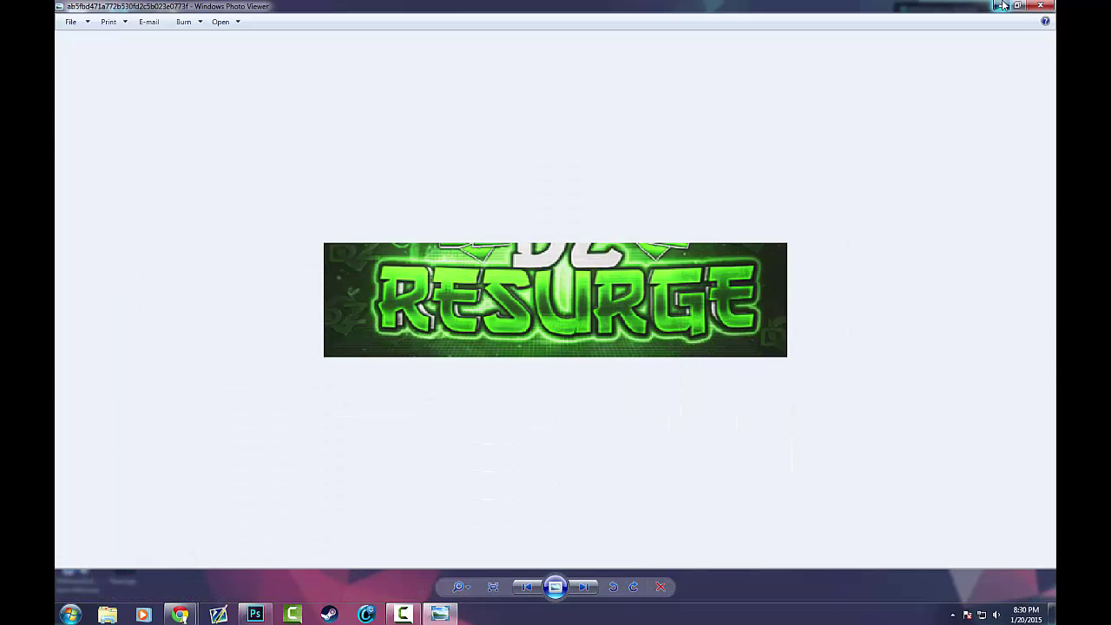
pyautogui.click(998, 5)
pyautogui.moveTo(121, 452); pyautogui.dragTo(254, 614)
pyautogui.moveTo(322, 526); pyautogui.dragTo(633, 288)
pyautogui.click(479, 29)
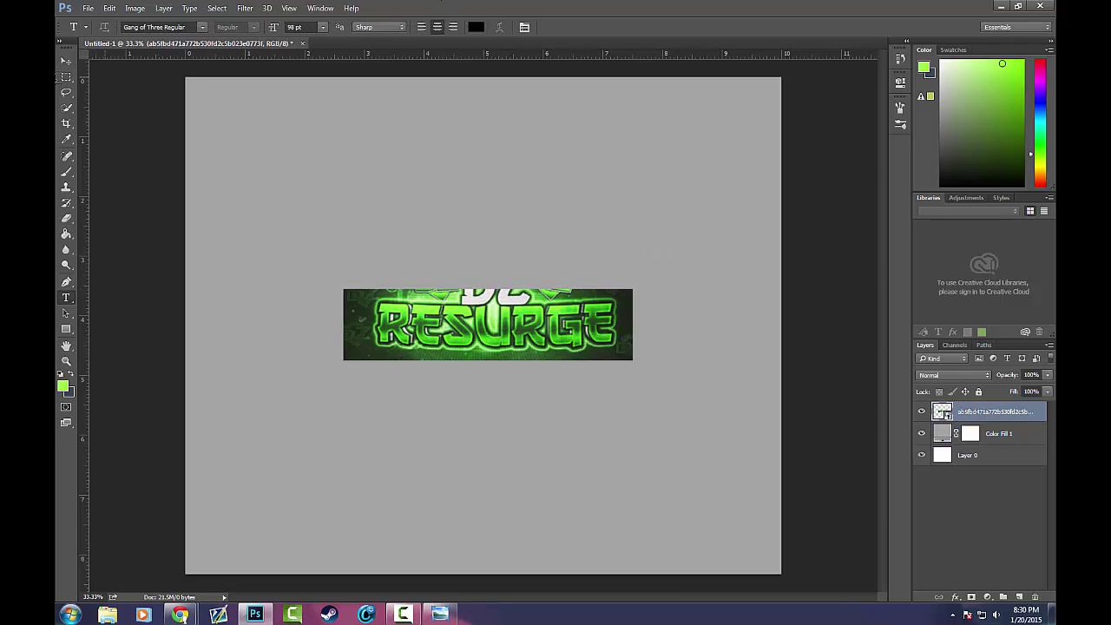
pyautogui.moveTo(473, 309); pyautogui.dragTo(329, 510)
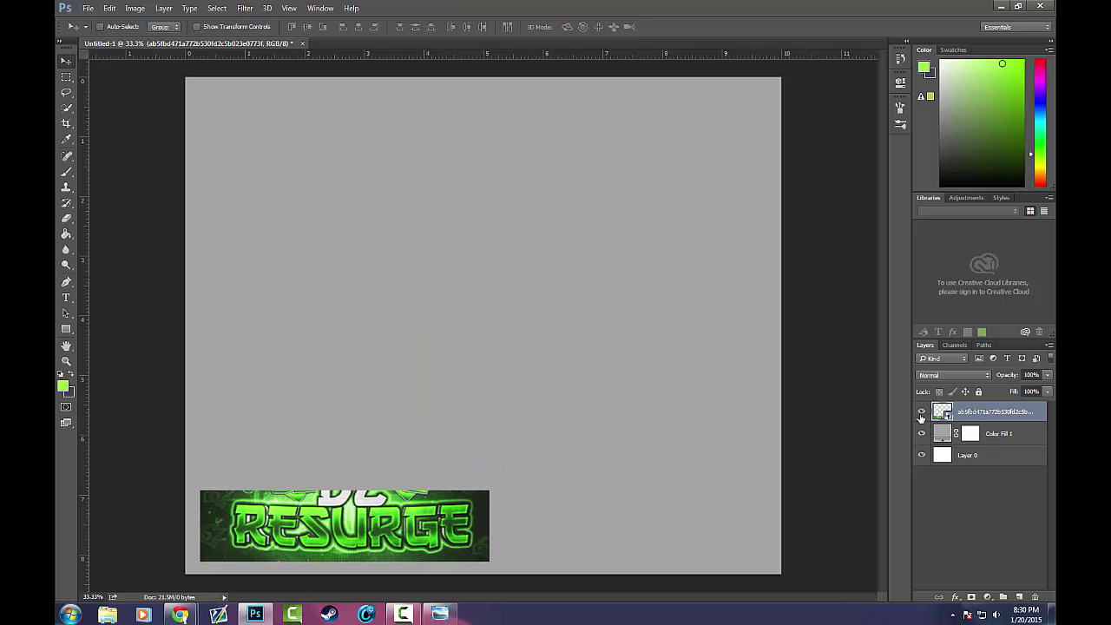
# Add a vertical and a horizontal guide crossing at the canvas centre, with the reference image hidden while placing them
pyautogui.click(921, 411)
pyautogui.moveTo(84, 282); pyautogui.dragTo(482, 293)
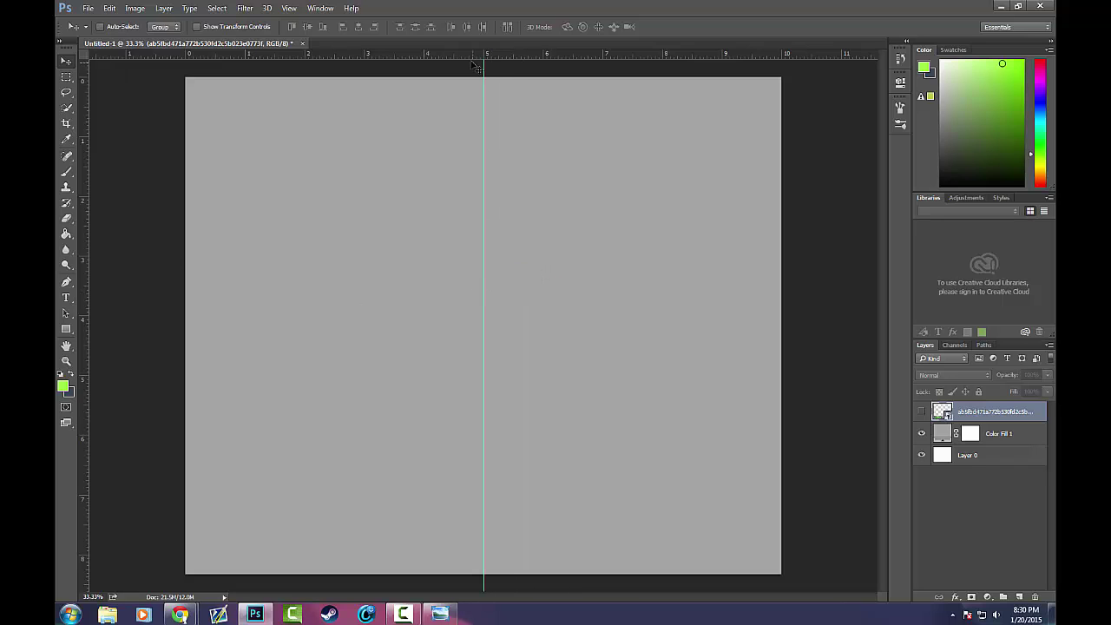
pyautogui.moveTo(476, 55); pyautogui.dragTo(473, 328)
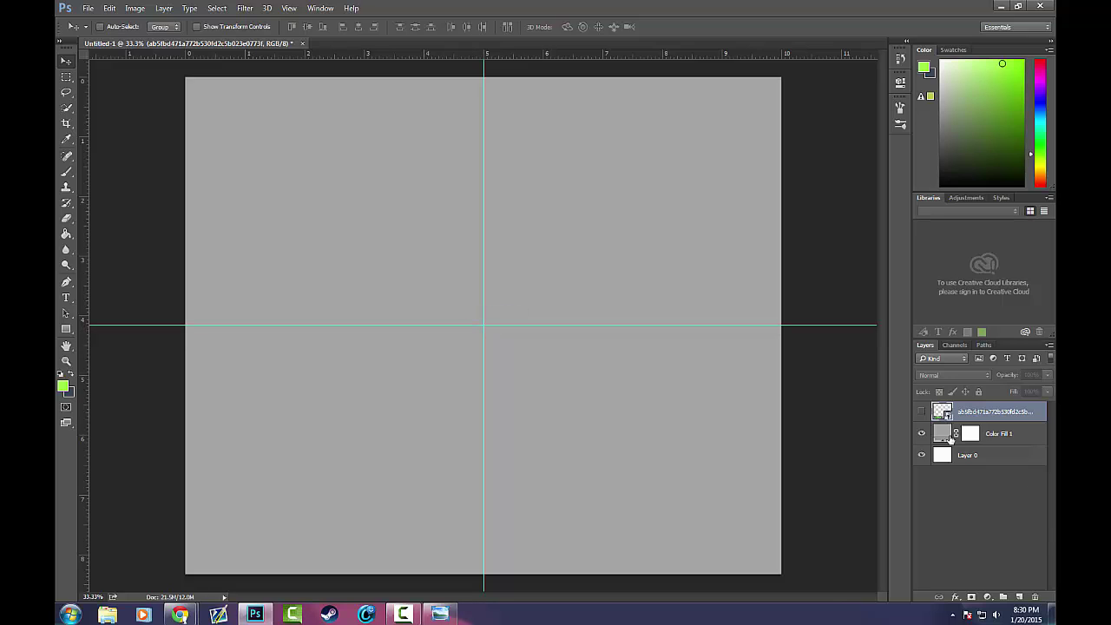
pyautogui.click(921, 411)
# Rename the reference image layer as Original and rasterize it
pyautogui.doubleClick(989, 411)
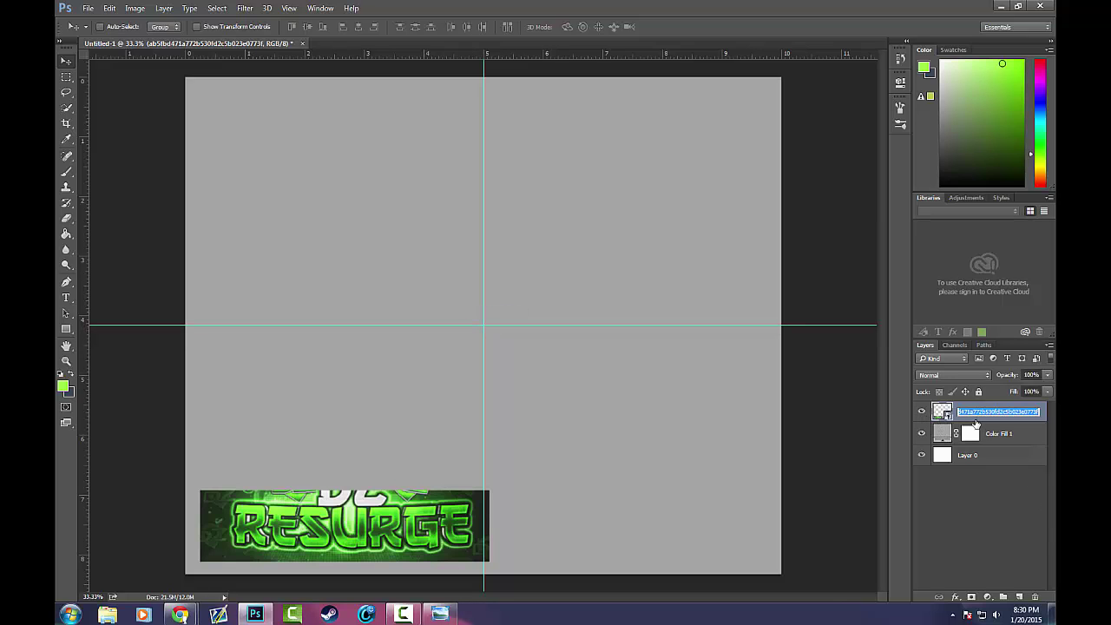
pyautogui.write('C')
pyautogui.press('Return')
pyautogui.rightClick(946, 410)
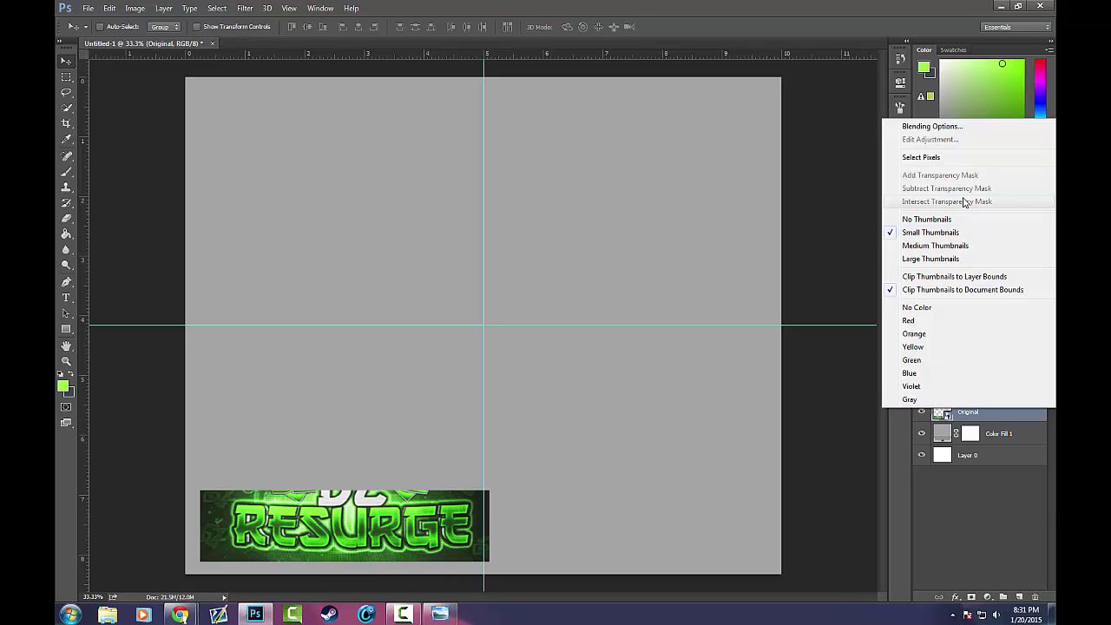
pyautogui.rightClick(975, 414)
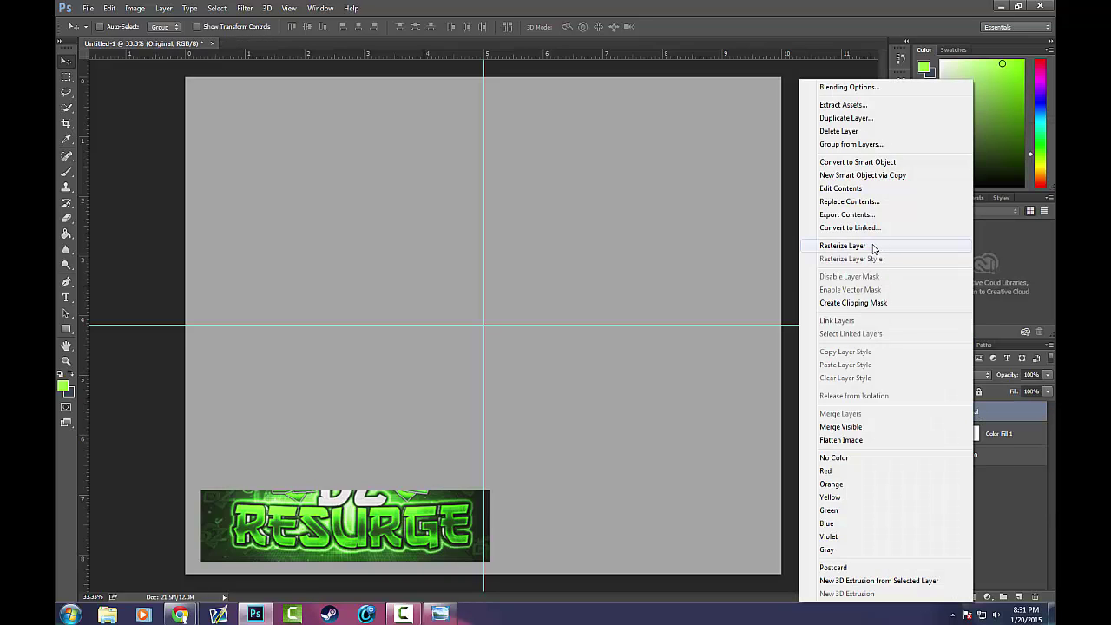
pyautogui.click(873, 246)
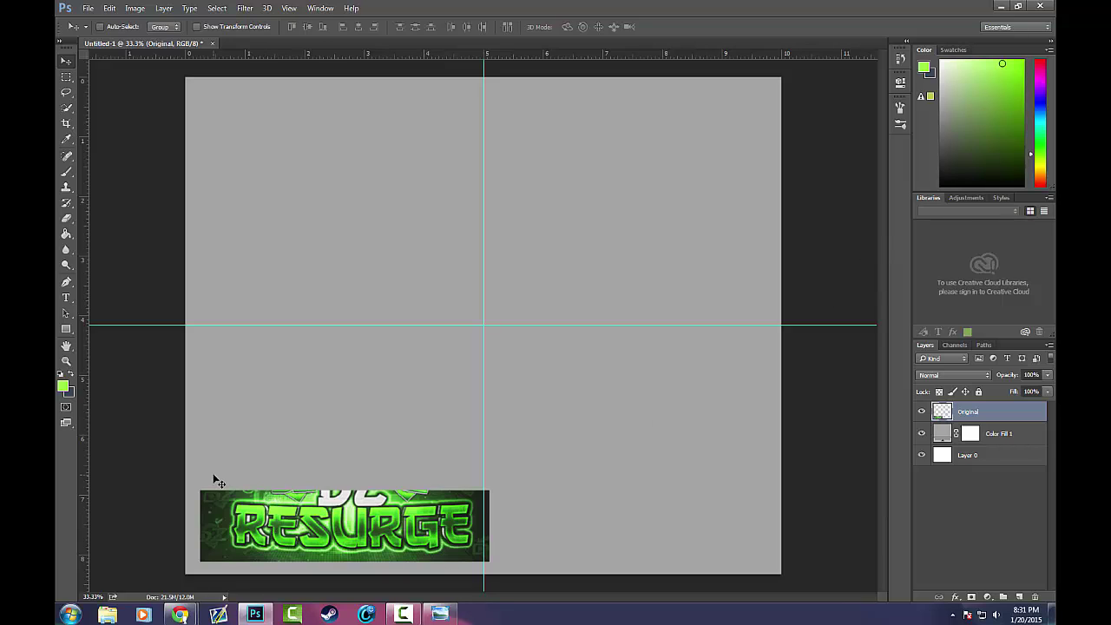
pyautogui.press('b')
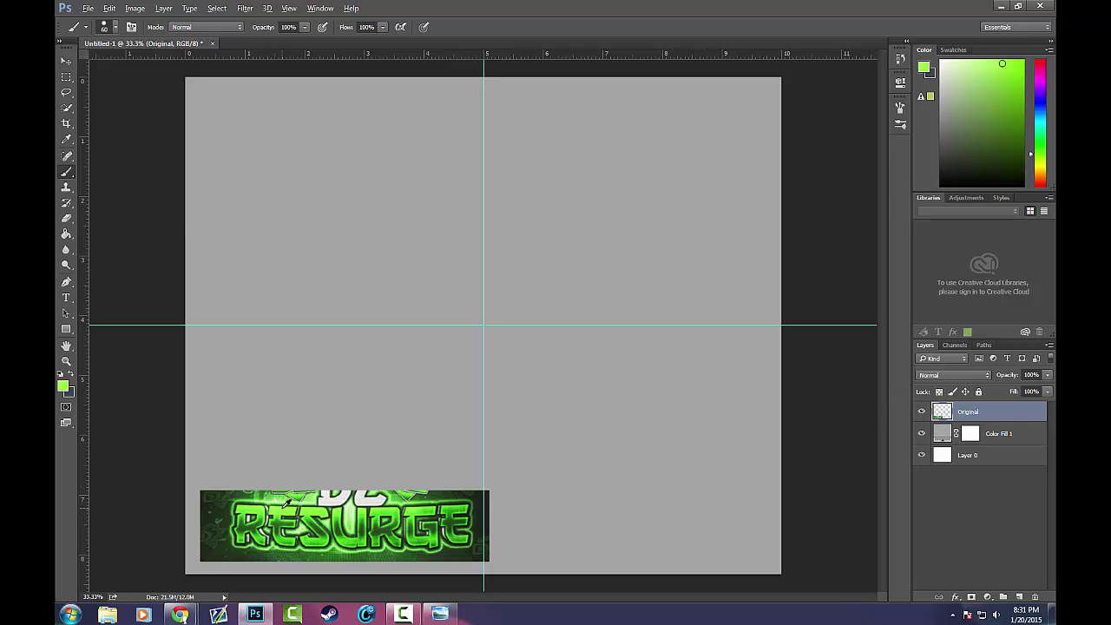
pyautogui.press('alt')
pyautogui.press('i')
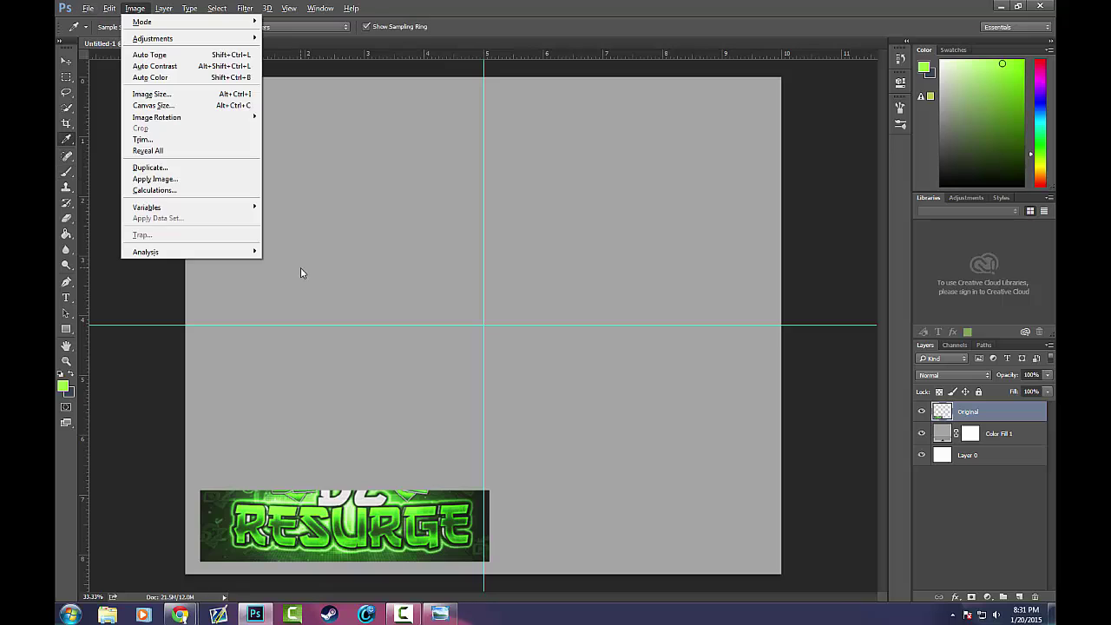
pyautogui.press('Escape')
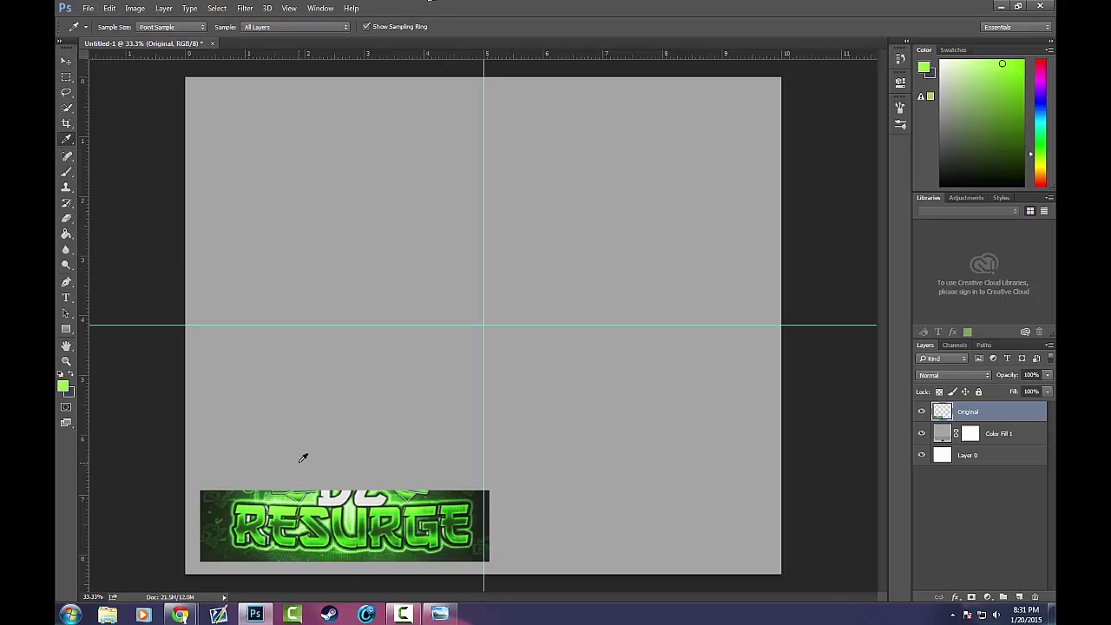
# Paint the first stacked brush swatches in the canvas's upper-left area, using greens from bright lime to dark green sampled from the reference lettering
pyautogui.press('b')
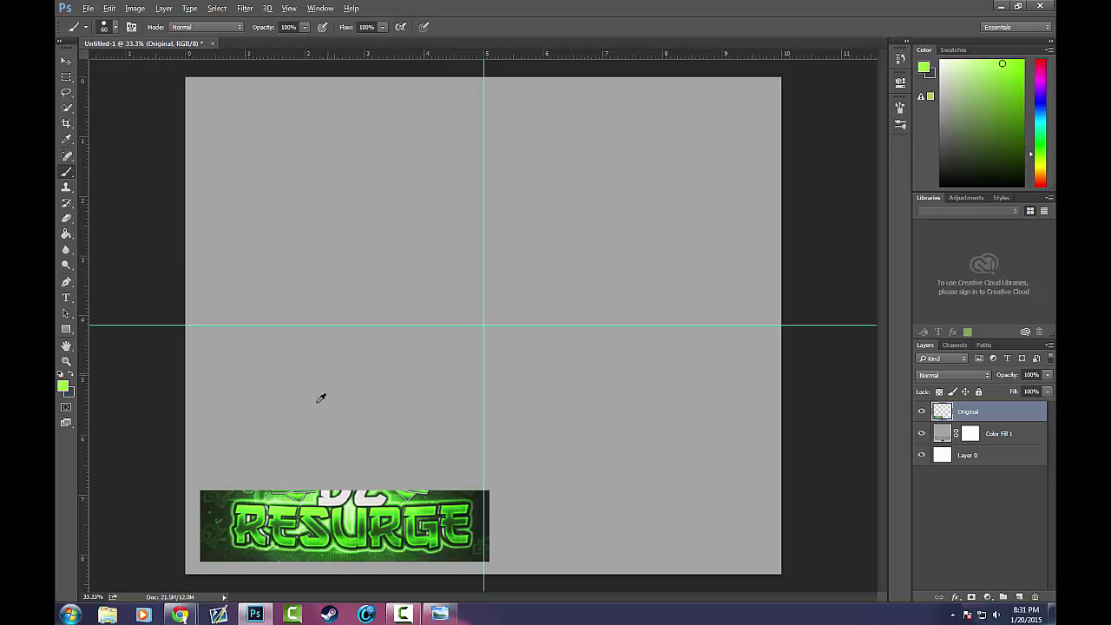
pyautogui.moveTo(279, 503); pyautogui.dragTo(251, 512)
pyautogui.moveTo(269, 114)
pyautogui.mouseDown()
pyautogui.moveTo(296, 136)
pyautogui.moveTo(236, 136)
pyautogui.mouseUp()
pyautogui.keyDown('alt'); pyautogui.click(259, 503); pyautogui.keyUp('alt')
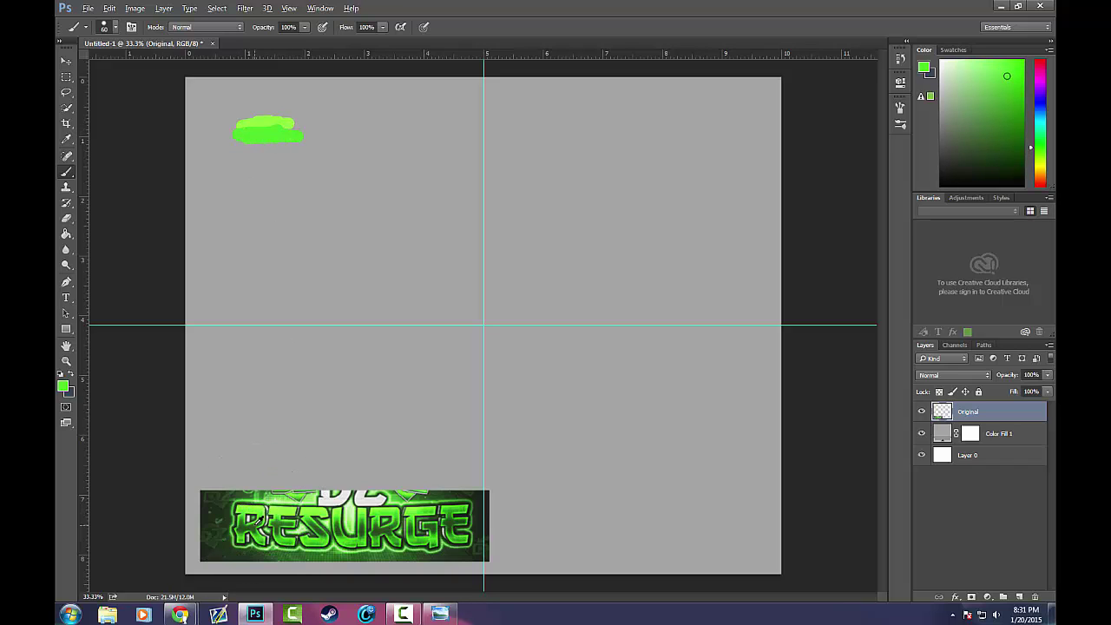
pyautogui.keyDown('alt'); pyautogui.click(260, 512); pyautogui.keyUp('alt')
pyautogui.click(277, 150)
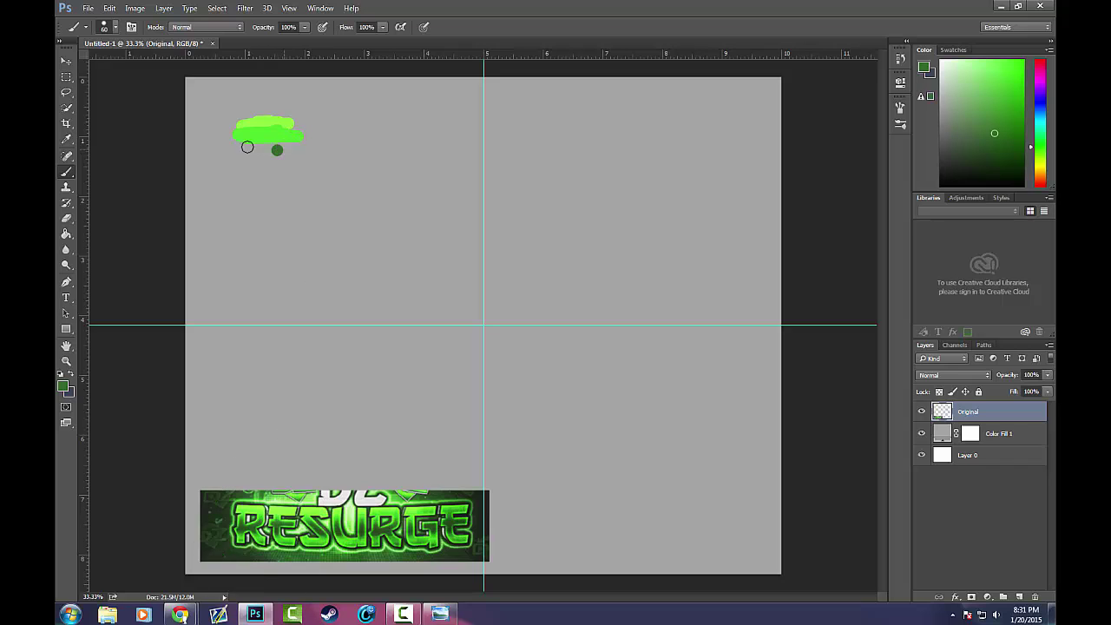
pyautogui.moveTo(247, 147)
pyautogui.mouseDown()
pyautogui.moveTo(295, 139)
pyautogui.moveTo(236, 141)
pyautogui.mouseUp()
pyautogui.keyDown('alt'); pyautogui.click(247, 522); pyautogui.keyUp('alt')
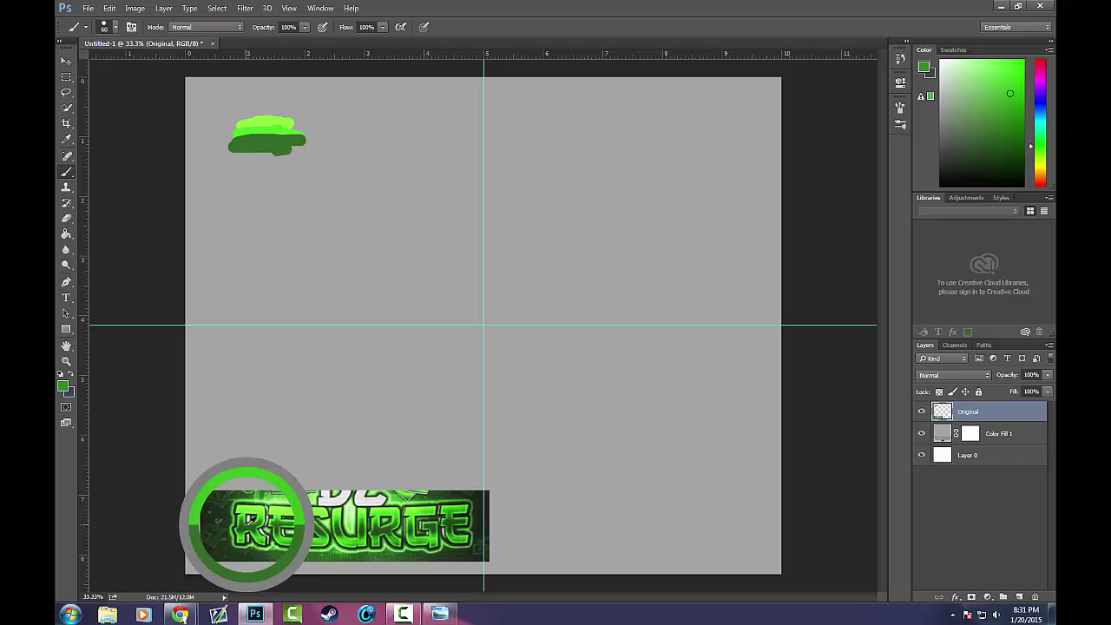
pyautogui.moveTo(235, 162)
pyautogui.mouseDown()
pyautogui.moveTo(299, 154)
pyautogui.moveTo(278, 165)
pyautogui.mouseUp()
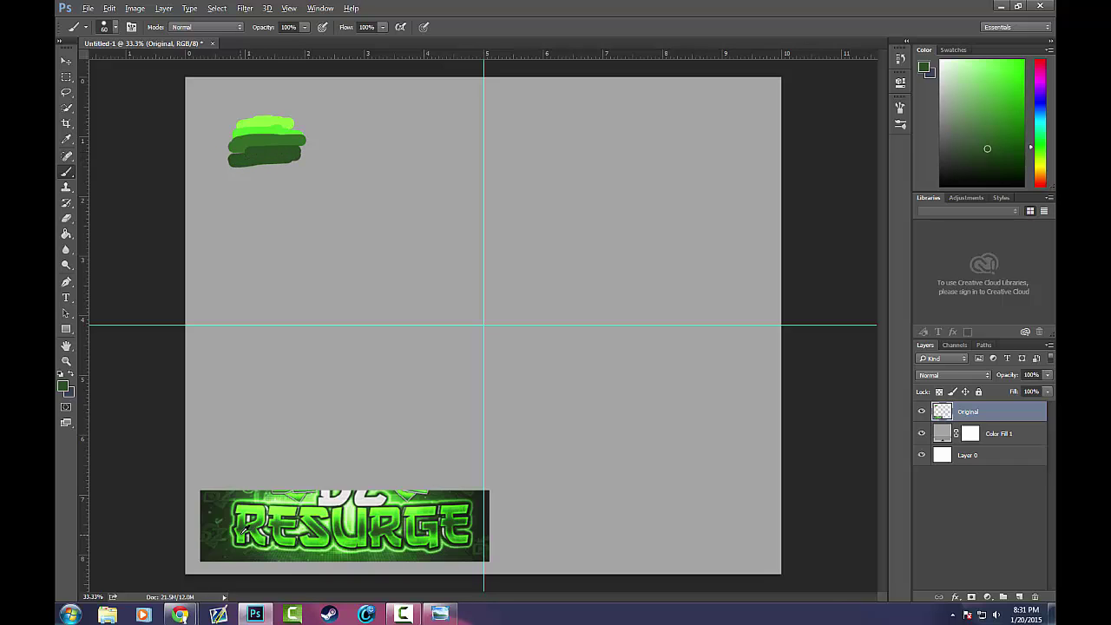
# Extend the swatch stack downward with mid greens, a bright green and a lime sampled from the reference lettering
pyautogui.keyDown('alt'); pyautogui.click(246, 525); pyautogui.keyUp('alt')
pyautogui.moveTo(230, 168); pyautogui.dragTo(306, 166)
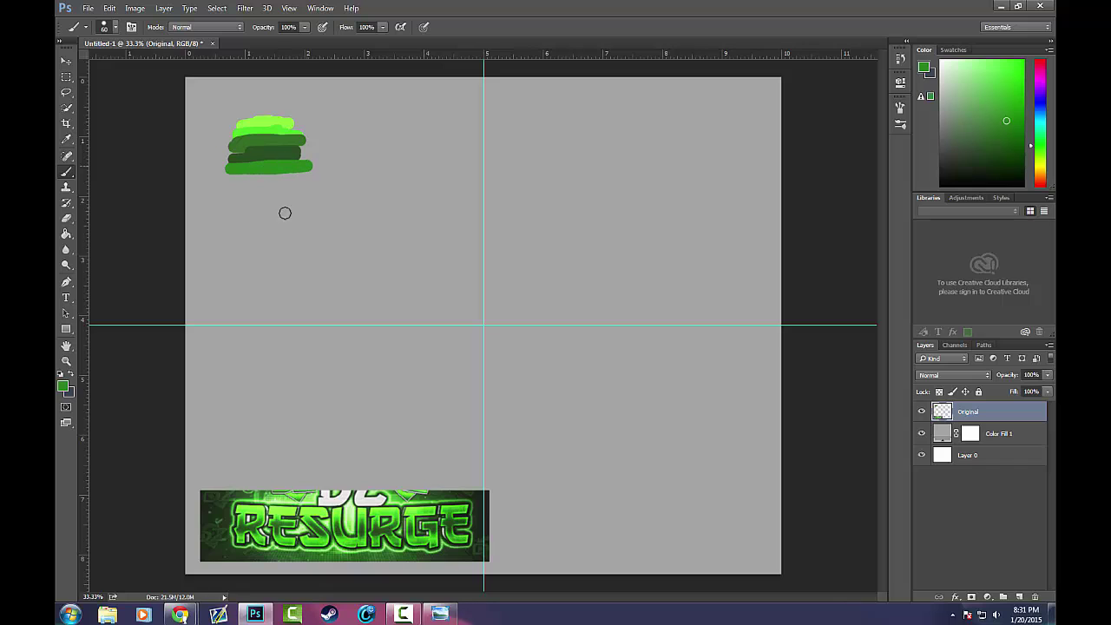
pyautogui.keyDown('alt'); pyautogui.click(240, 526); pyautogui.keyUp('alt')
pyautogui.moveTo(228, 176); pyautogui.dragTo(280, 170)
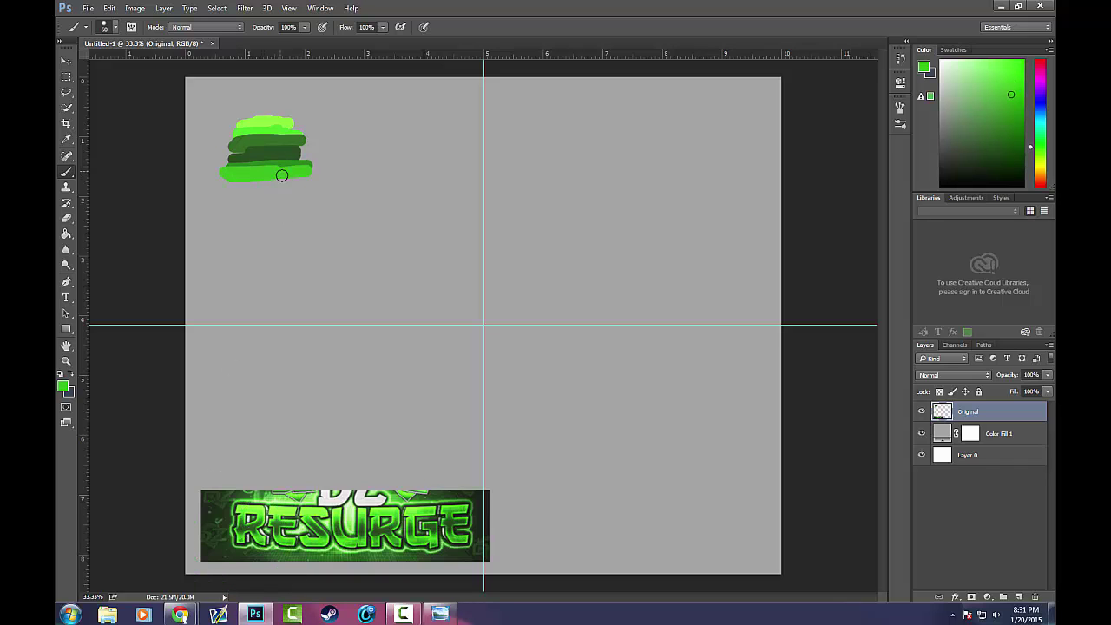
pyautogui.keyDown('alt'); pyautogui.click(265, 537); pyautogui.keyUp('alt')
pyautogui.click(234, 188)
pyautogui.moveTo(281, 182); pyautogui.dragTo(224, 184)
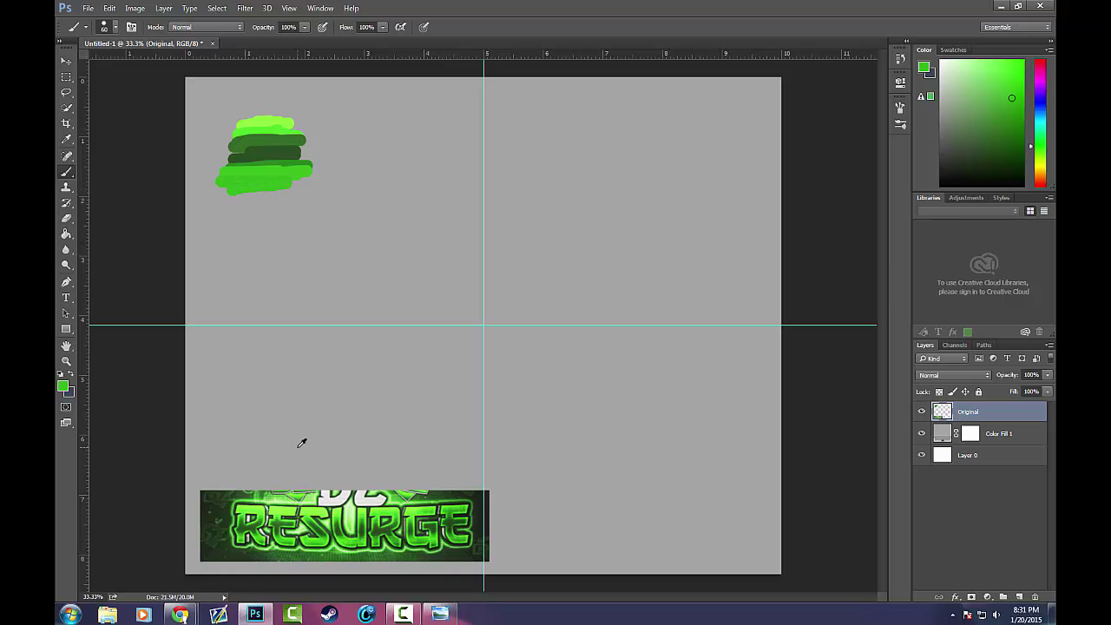
pyautogui.keyDown('alt'); pyautogui.click(246, 513); pyautogui.keyUp('alt')
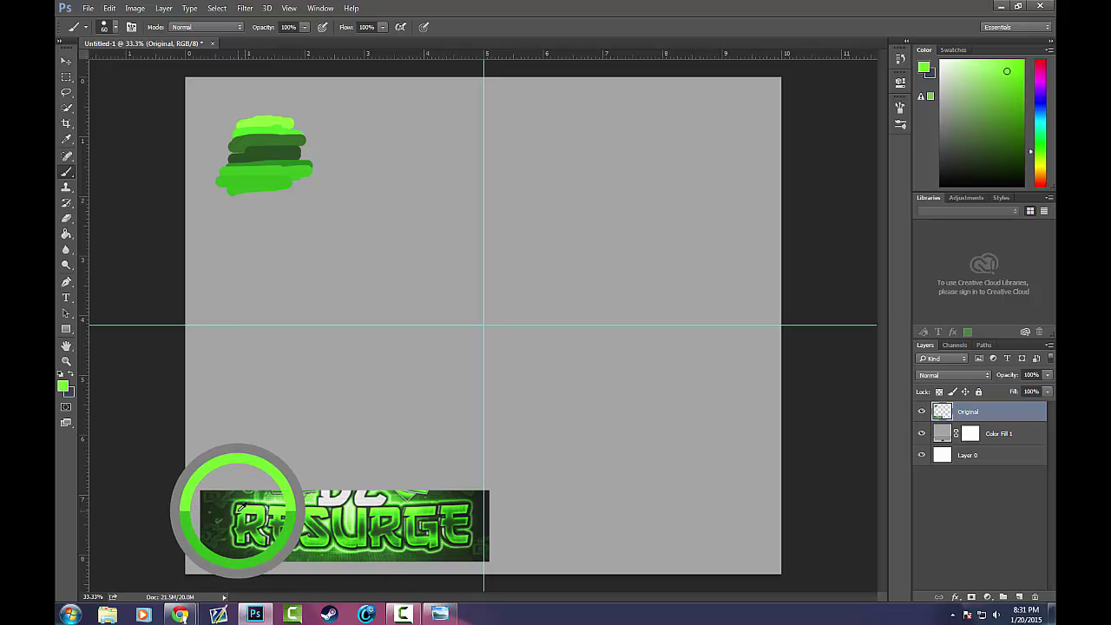
pyautogui.moveTo(247, 205)
pyautogui.mouseDown()
pyautogui.moveTo(279, 159)
pyautogui.moveTo(232, 171)
pyautogui.moveTo(313, 167)
pyautogui.moveTo(273, 152)
pyautogui.moveTo(277, 180)
pyautogui.moveTo(228, 177)
pyautogui.moveTo(299, 172)
pyautogui.mouseUp()
pyautogui.keyDown('alt'); pyautogui.click(280, 157); pyautogui.keyUp('alt')
pyautogui.keyDown('alt'); pyautogui.click(278, 174); pyautogui.keyUp('alt')
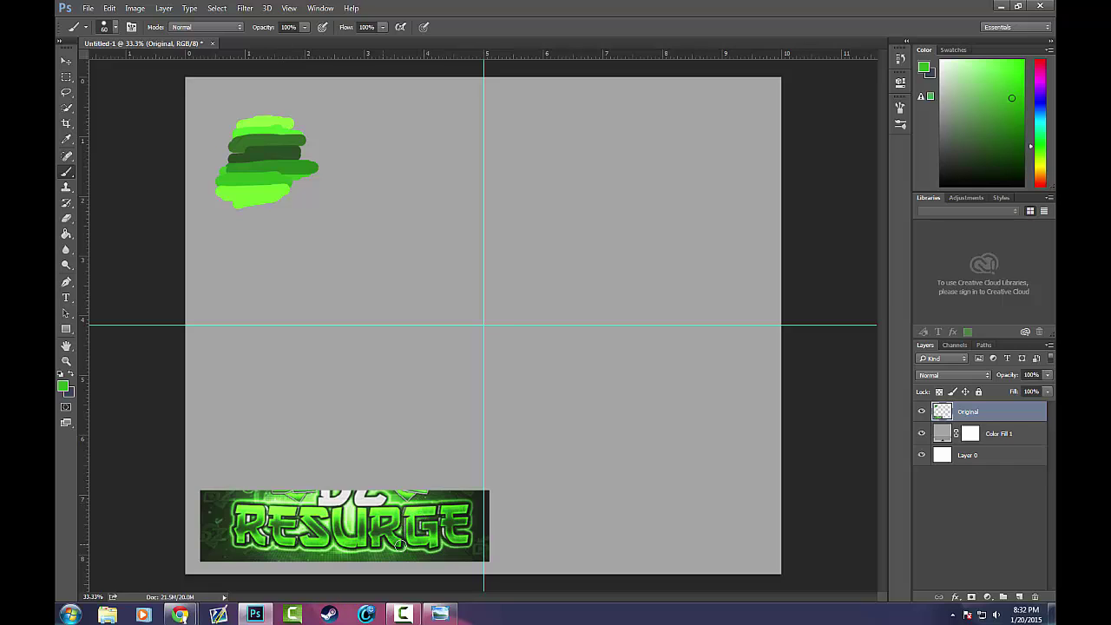
# Sample the lowest lime swatch, darken the foreground colour to 5fc624 and paint a stripe with it across that swatch's upper edge
pyautogui.keyDown('alt'); pyautogui.click(247, 194); pyautogui.keyUp('alt')
pyautogui.click(63, 385)
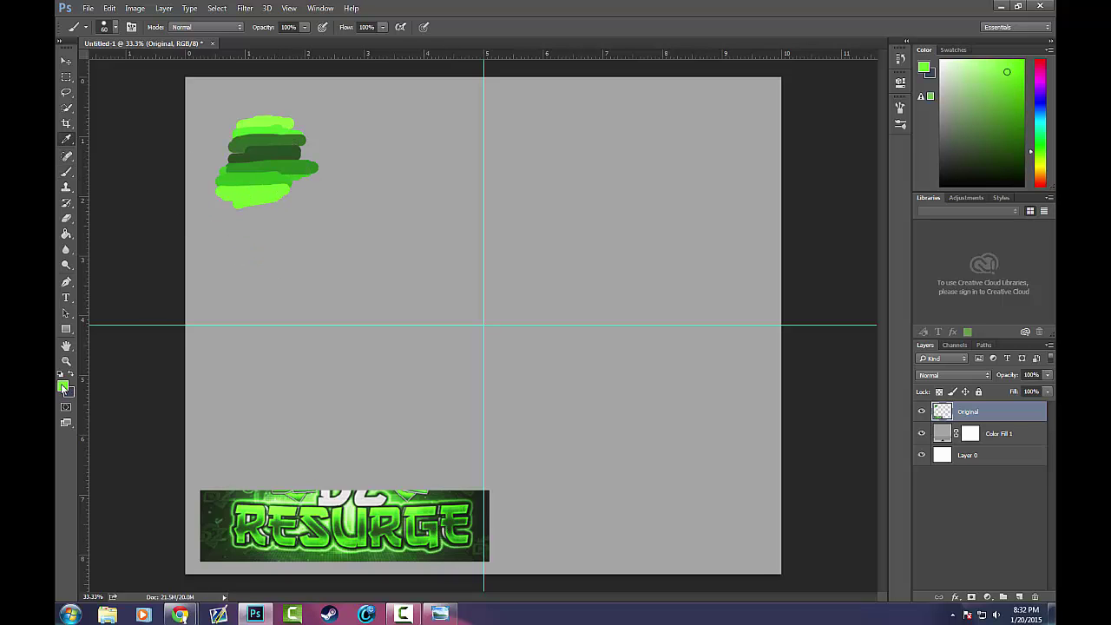
pyautogui.moveTo(560, 408); pyautogui.dragTo(562, 418)
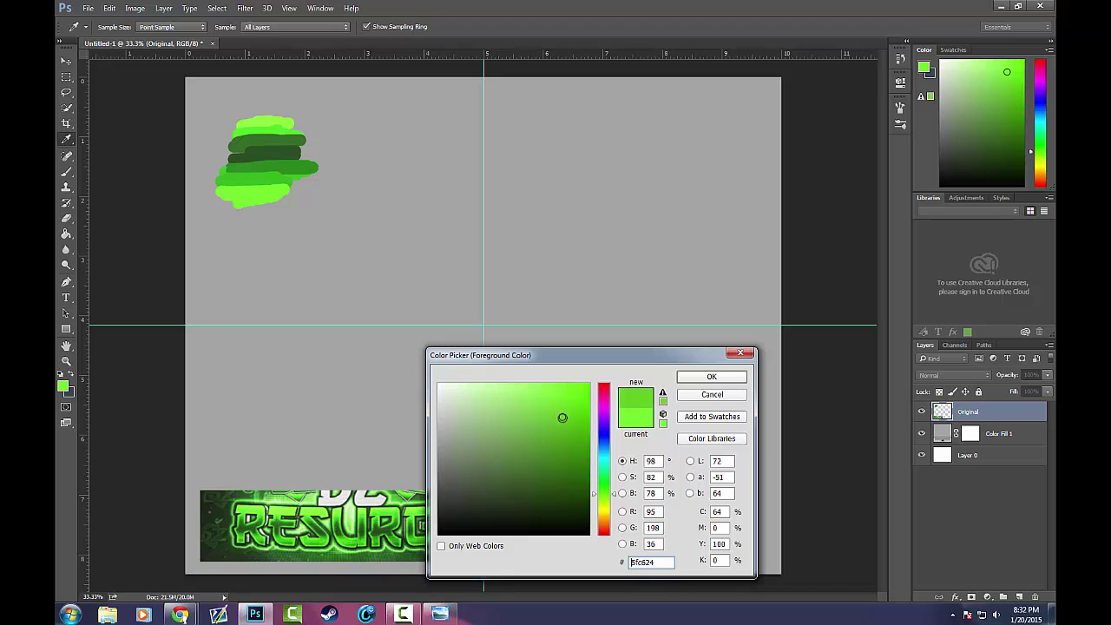
pyautogui.click(710, 375)
pyautogui.press('b')
pyautogui.moveTo(208, 190); pyautogui.dragTo(290, 187)
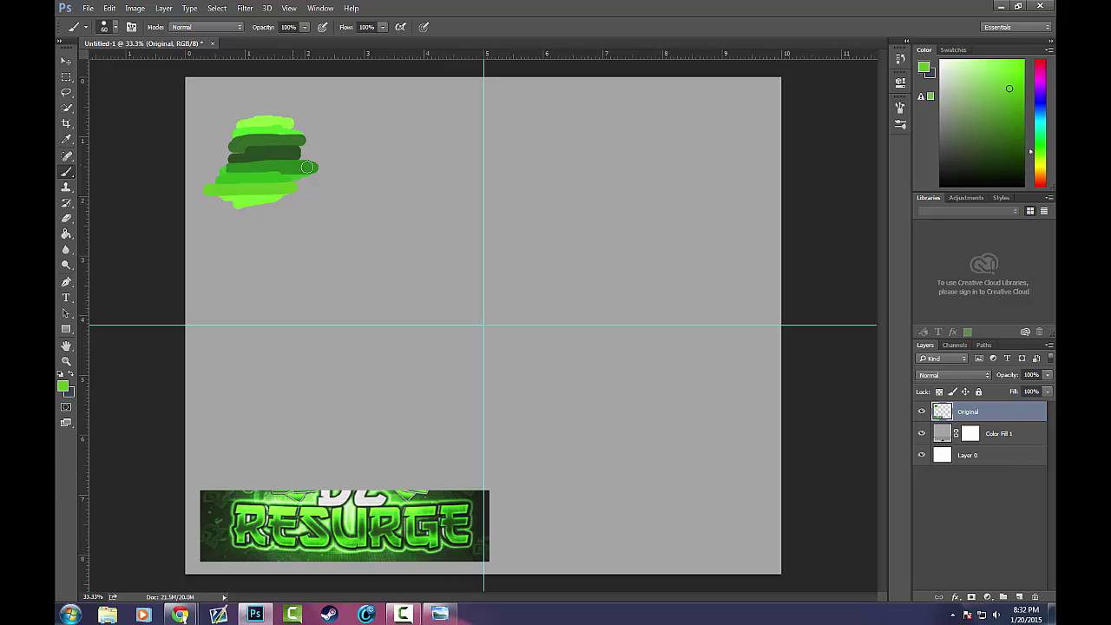
# Add the text RESURGE in near-black 010101, placed at the middle of the canvas
pyautogui.press('t')
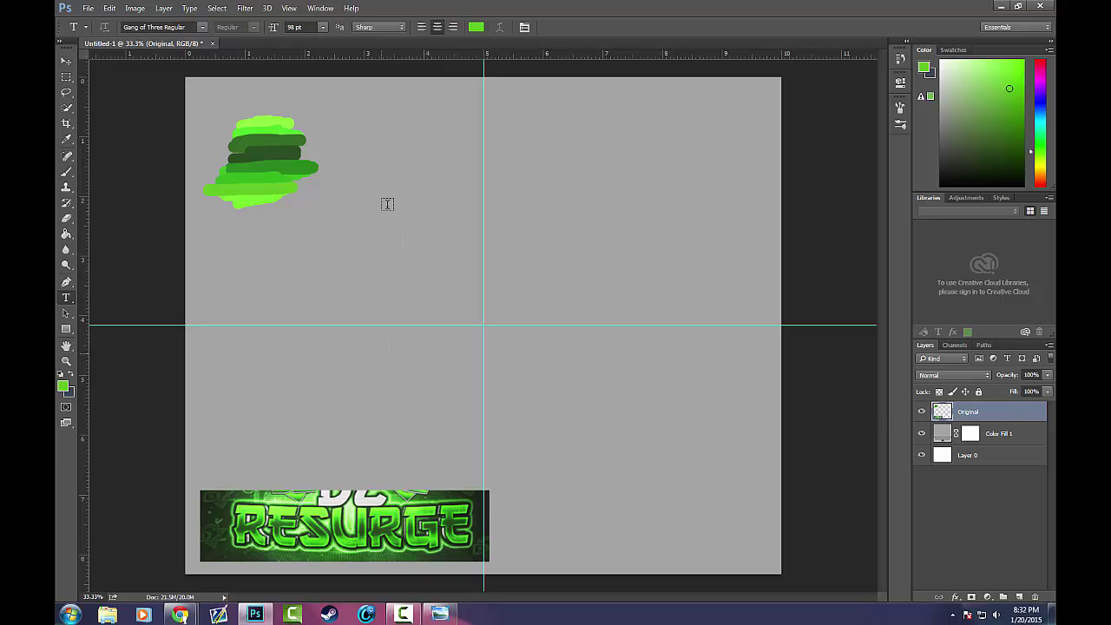
pyautogui.click(476, 27)
pyautogui.moveTo(451, 390); pyautogui.dragTo(397, 365)
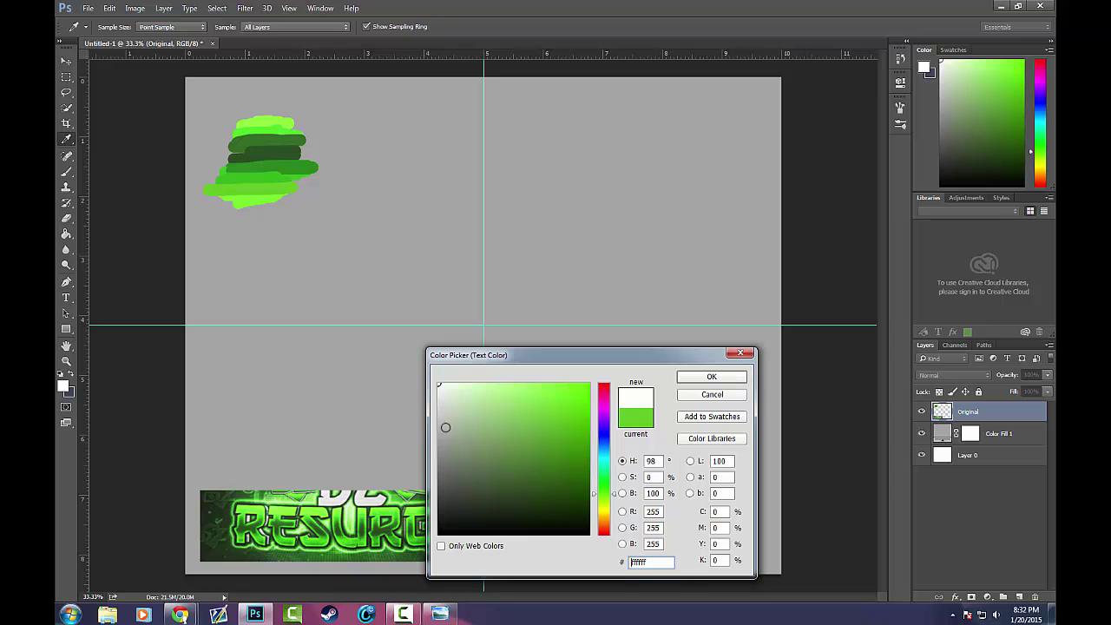
pyautogui.write('010101')
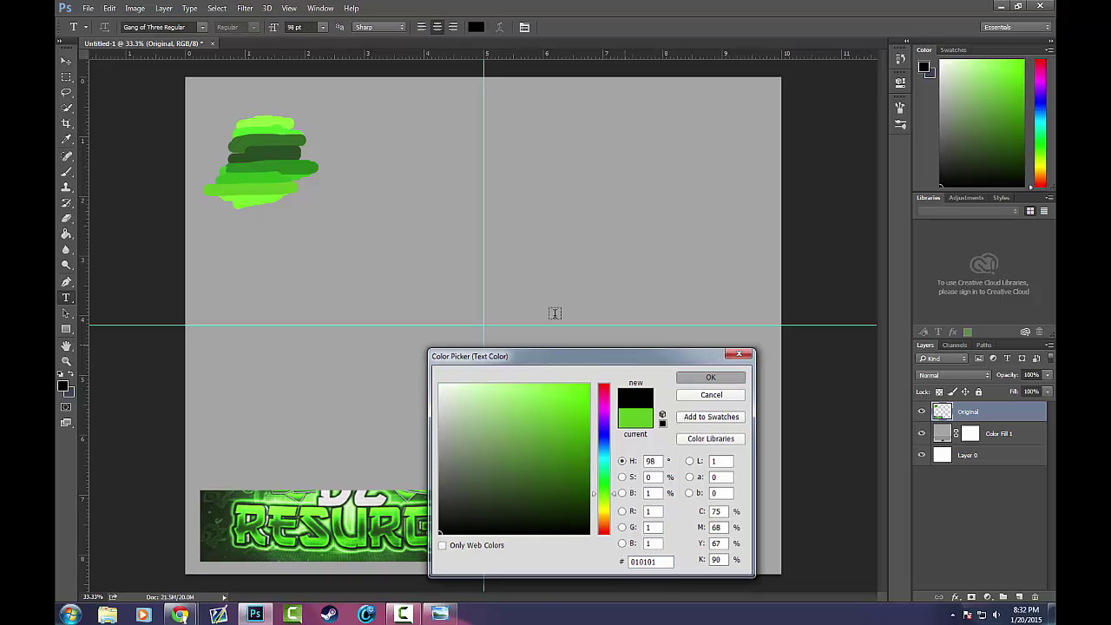
pyautogui.press('Return')
pyautogui.click(408, 301)
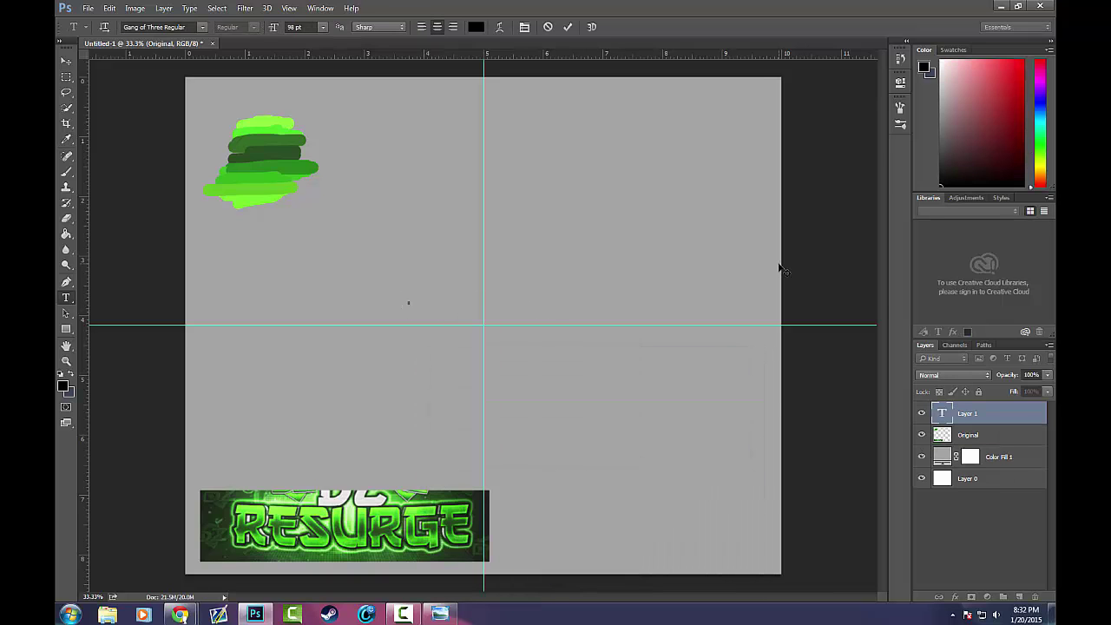
pyautogui.write('RESURGE')
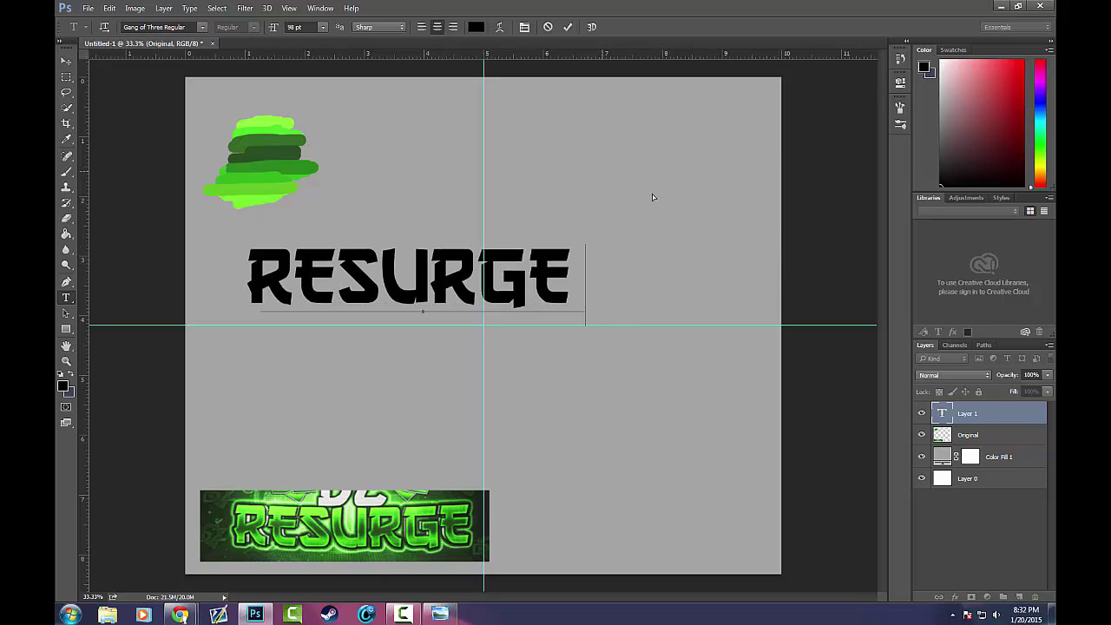
pyautogui.moveTo(652, 196); pyautogui.dragTo(678, 194)
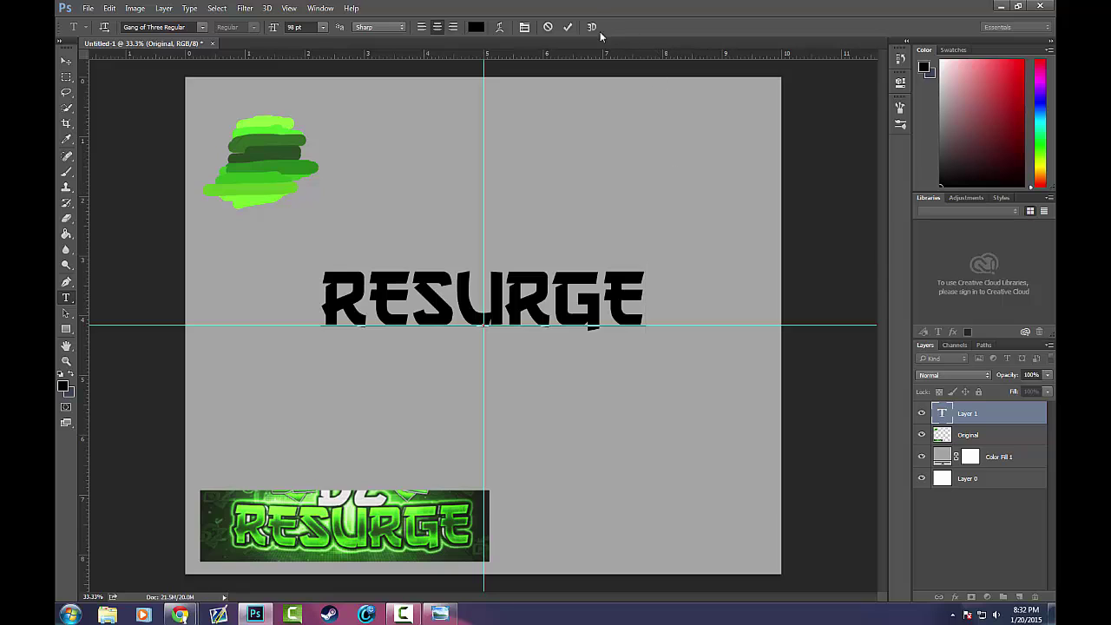
pyautogui.click(568, 28)
# Move the RESURGE text so its centre sits on the crossing of the guides, and hide the guides
pyautogui.hotkey('ctrl', 't')
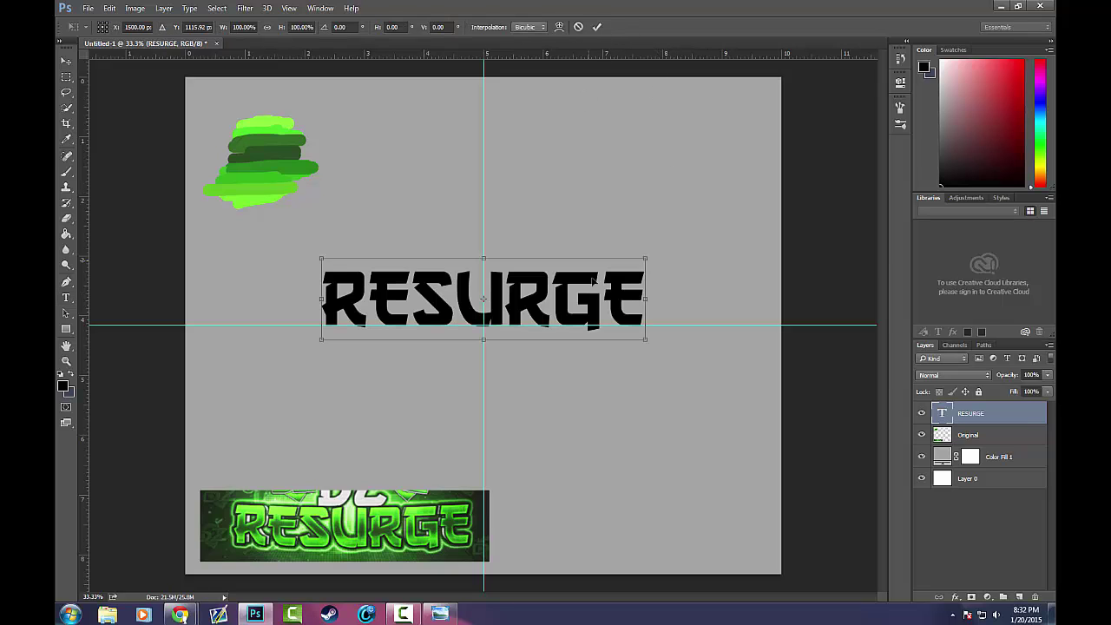
pyautogui.moveTo(577, 280); pyautogui.dragTo(577, 305)
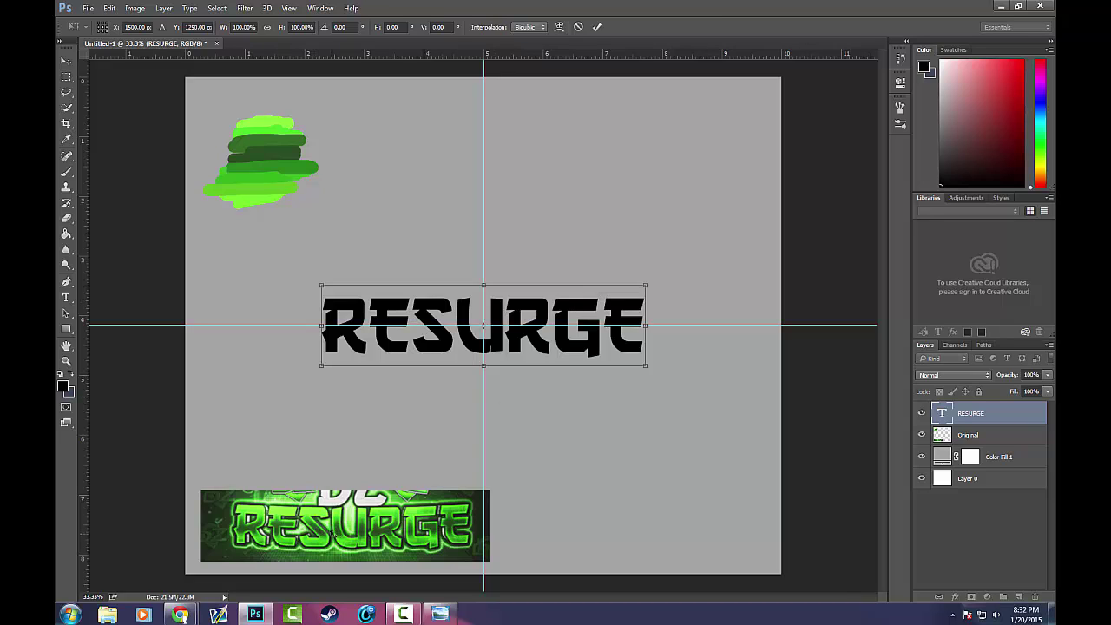
pyautogui.click(598, 27)
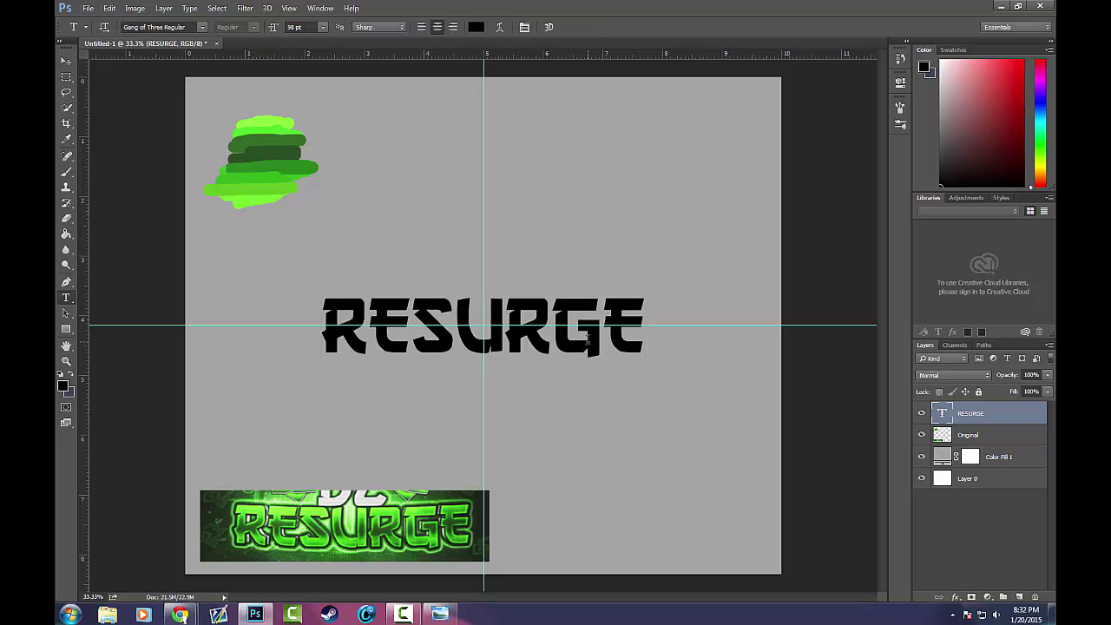
pyautogui.hotkey('ctrl', ';')
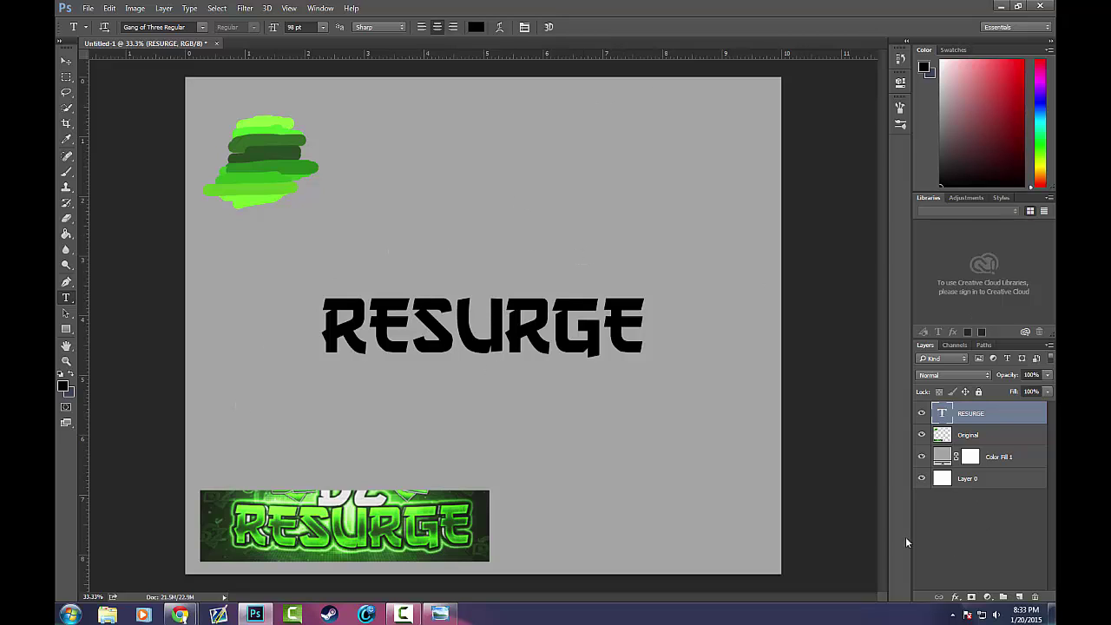
# Add a Gradient Overlay to the RESURGE layer and set the gradient's starting stop to lime 8ef03e sampled from the palette
pyautogui.click(955, 597)
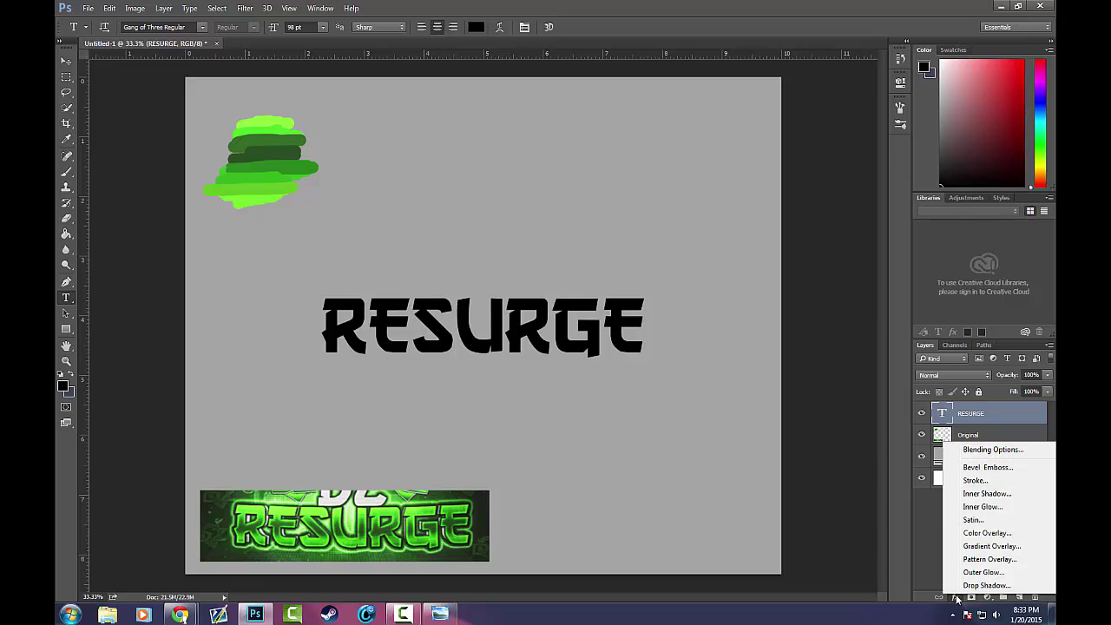
pyautogui.click(984, 545)
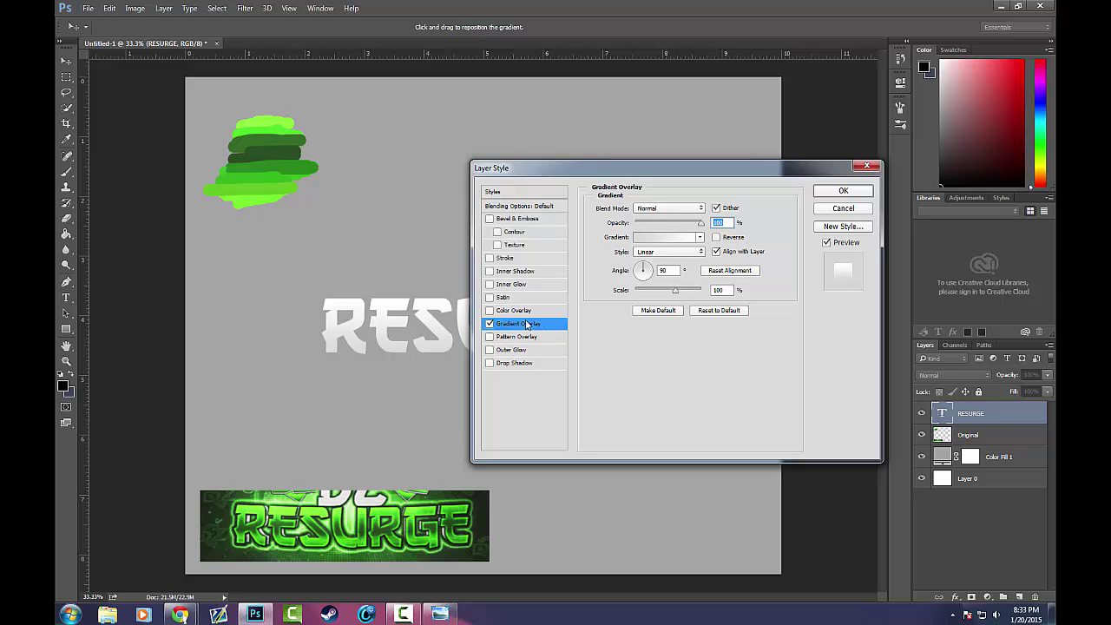
pyautogui.click(685, 237)
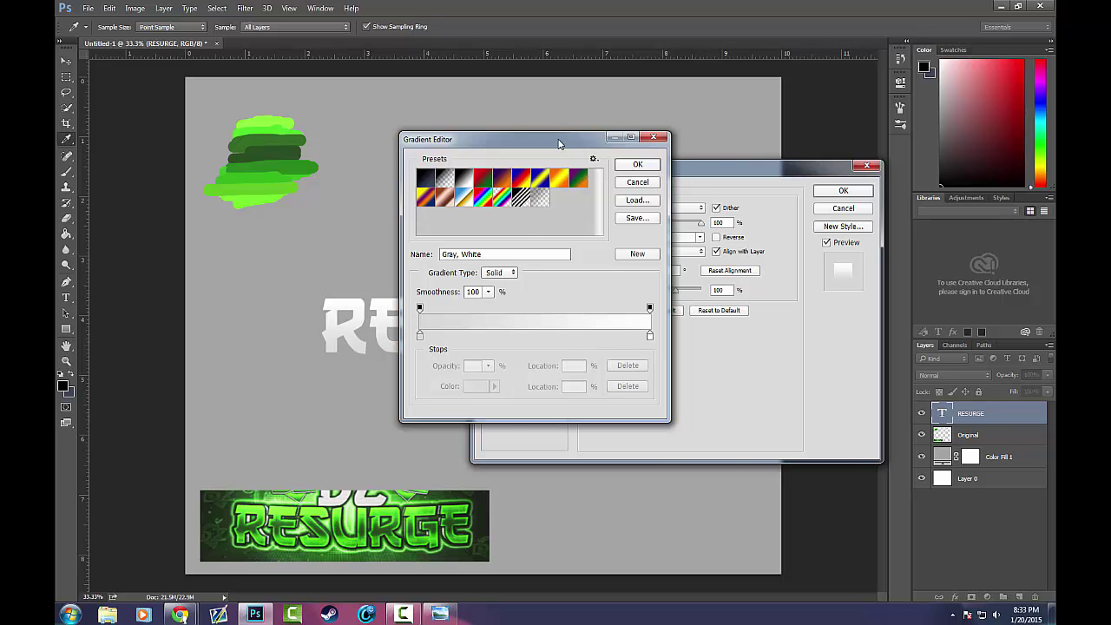
pyautogui.moveTo(559, 139); pyautogui.dragTo(626, 174)
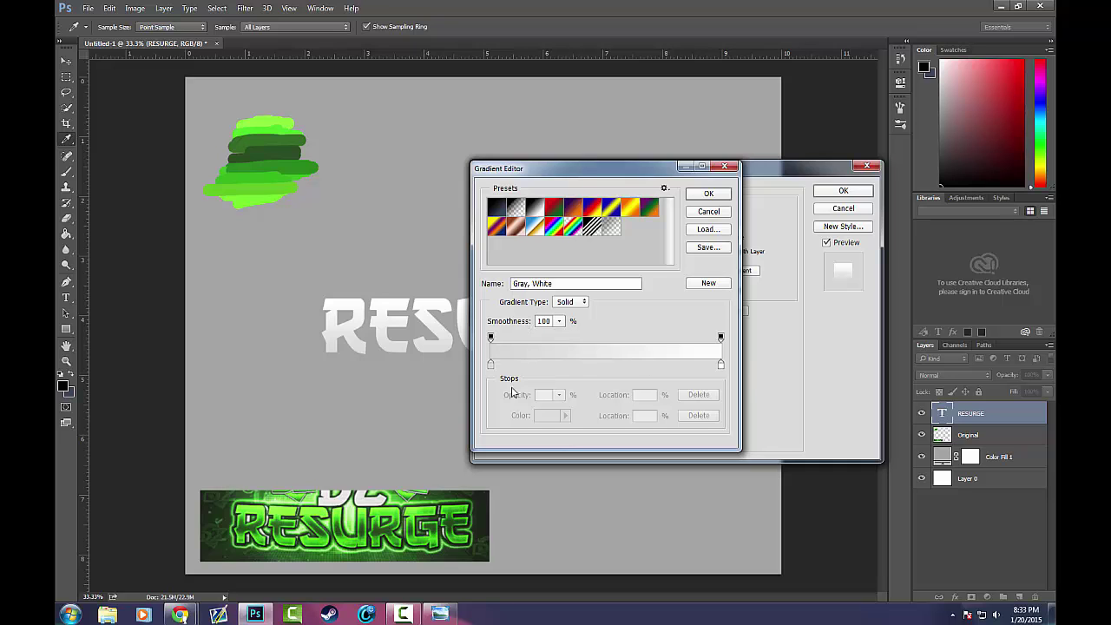
pyautogui.doubleClick(491, 364)
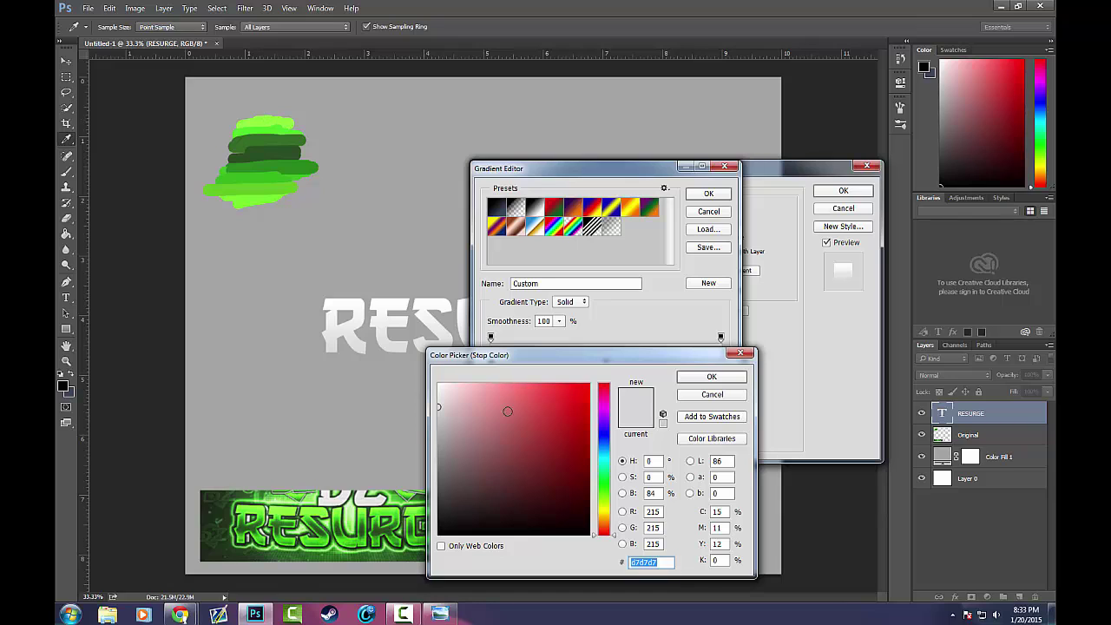
pyautogui.click(265, 118)
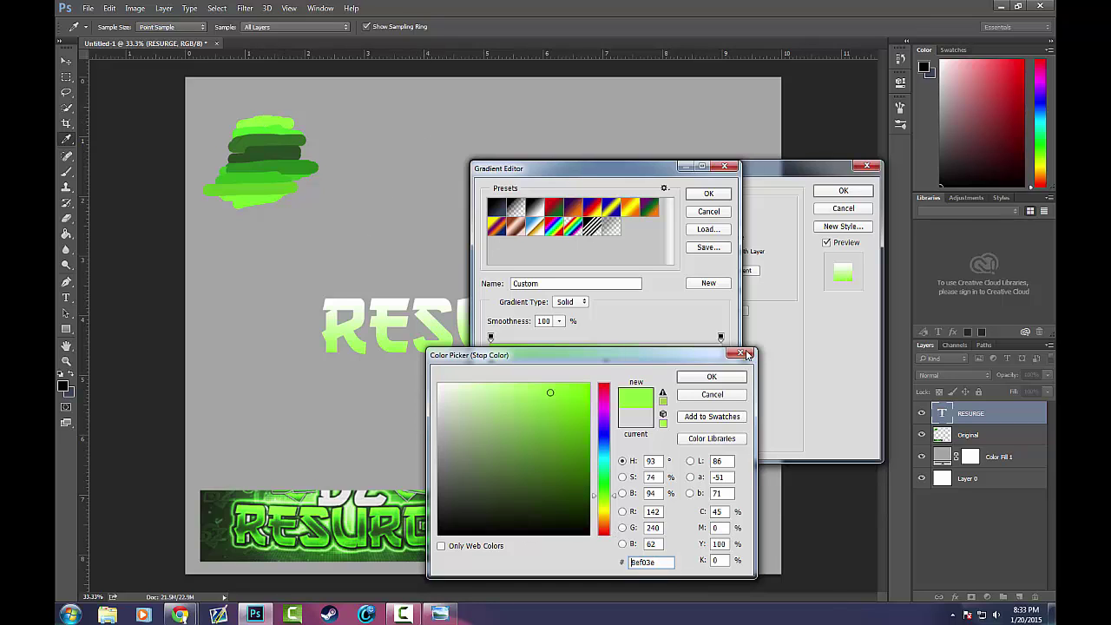
pyautogui.click(711, 375)
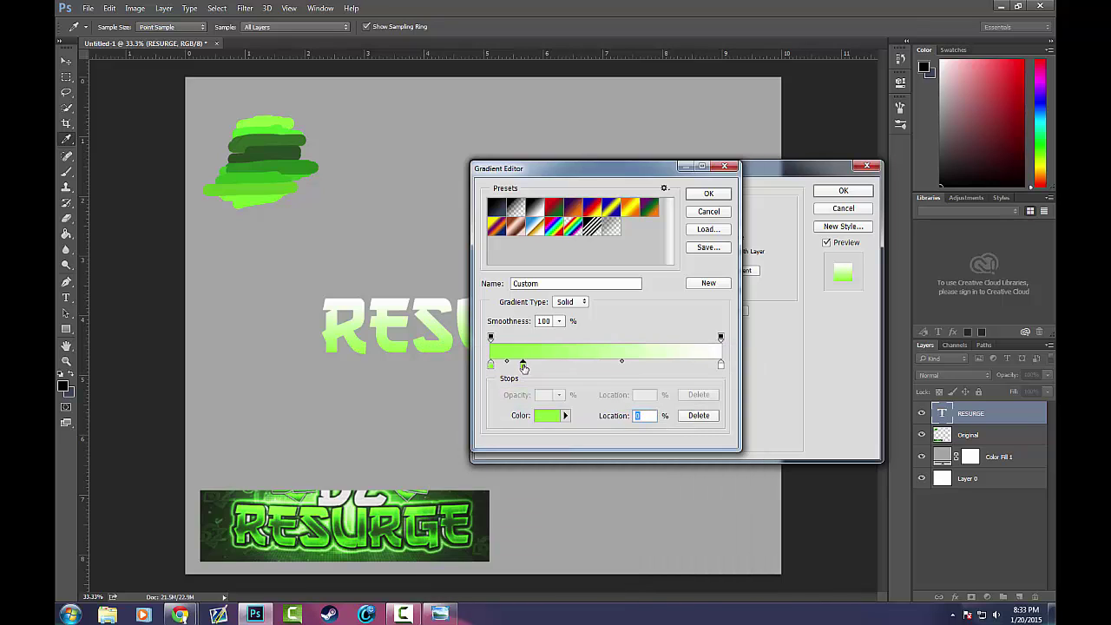
# Add two more gradient stops sampled from the palette: bright green 4fdf2d, followed by dark green 326c26 at 32%
pyautogui.doubleClick(523, 365)
pyautogui.click(271, 128)
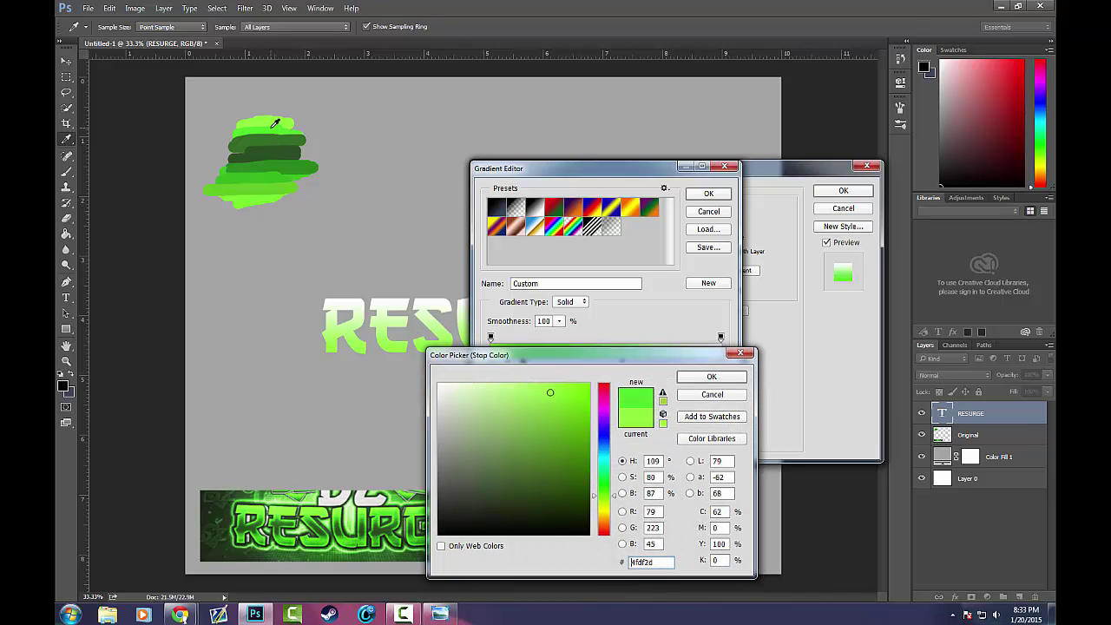
pyautogui.click(710, 375)
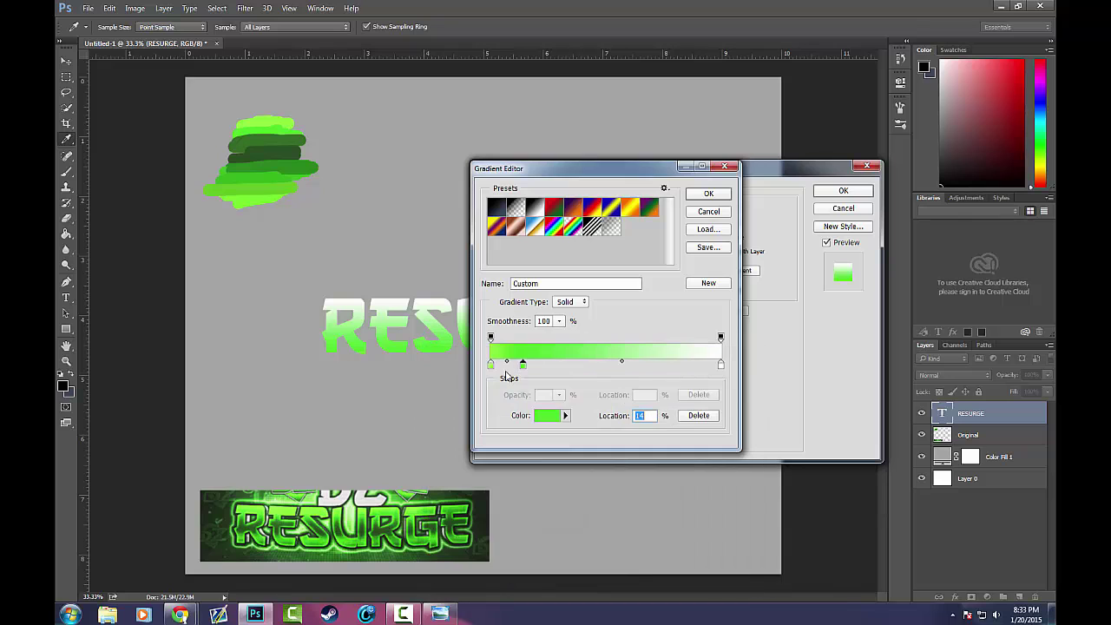
pyautogui.doubleClick(565, 364)
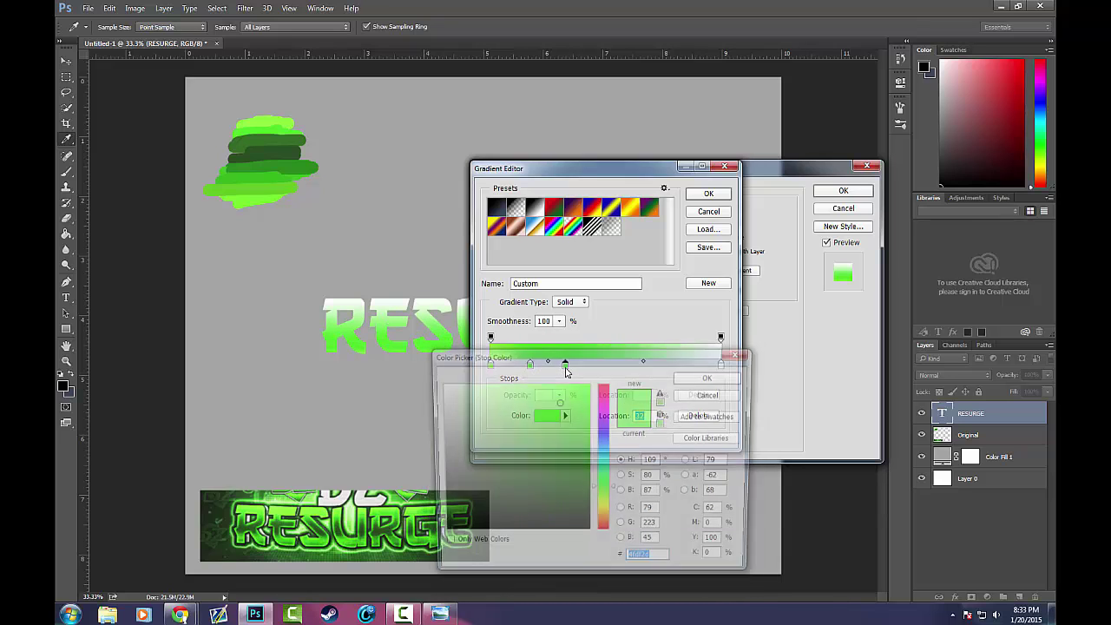
pyautogui.click(277, 131)
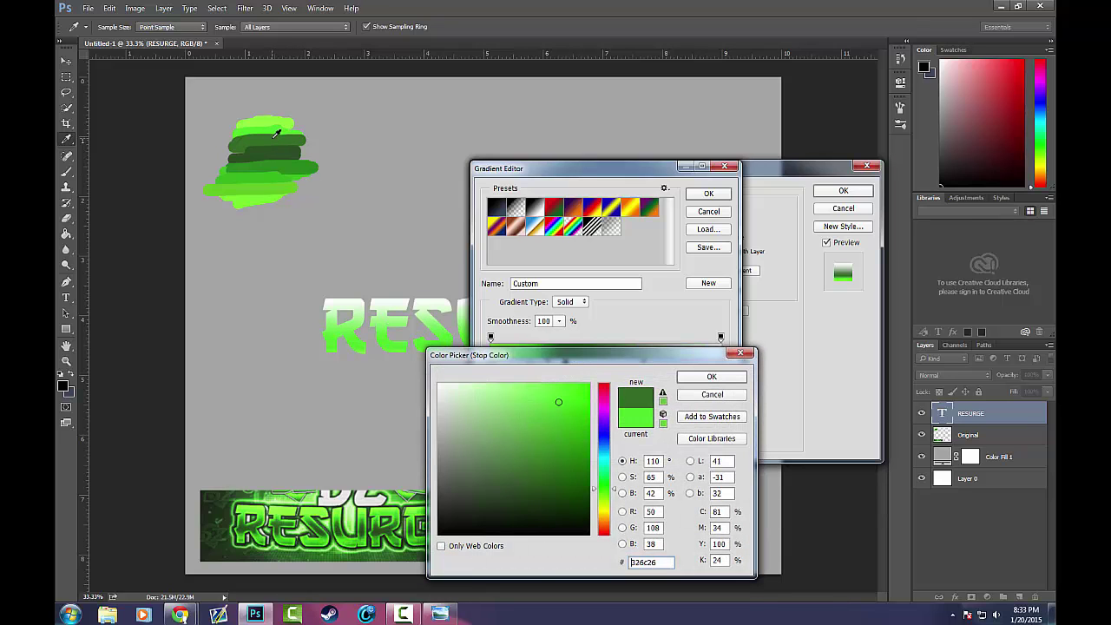
pyautogui.click(728, 377)
# Add two gradient stops sampled from the palette: darkest green 294e22 at 46% and medium green at 61%
pyautogui.doubleClick(597, 364)
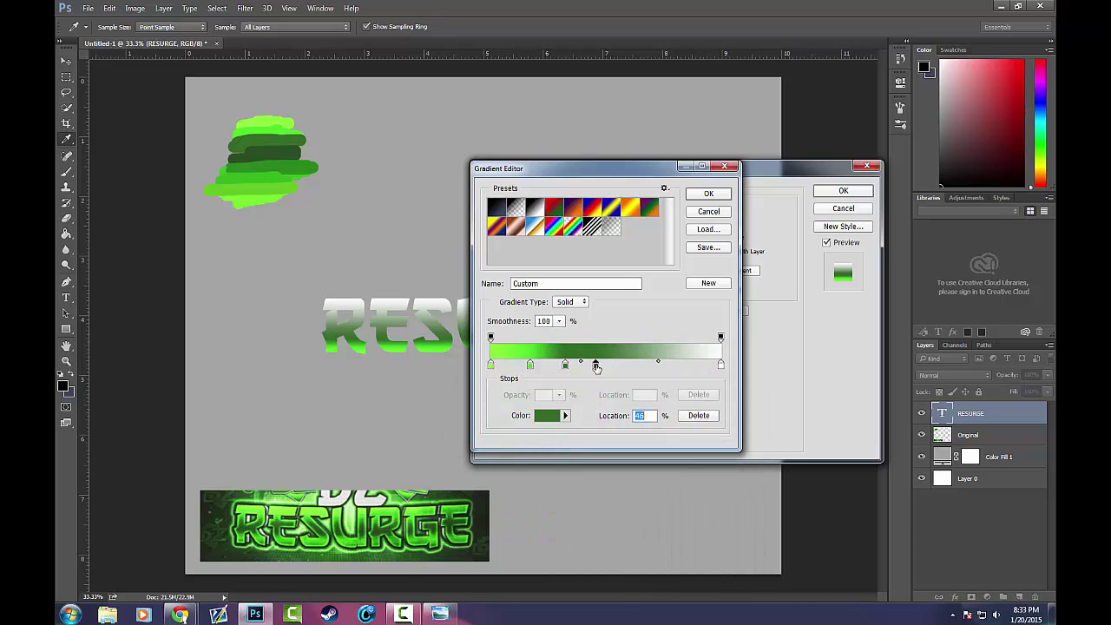
pyautogui.click(271, 147)
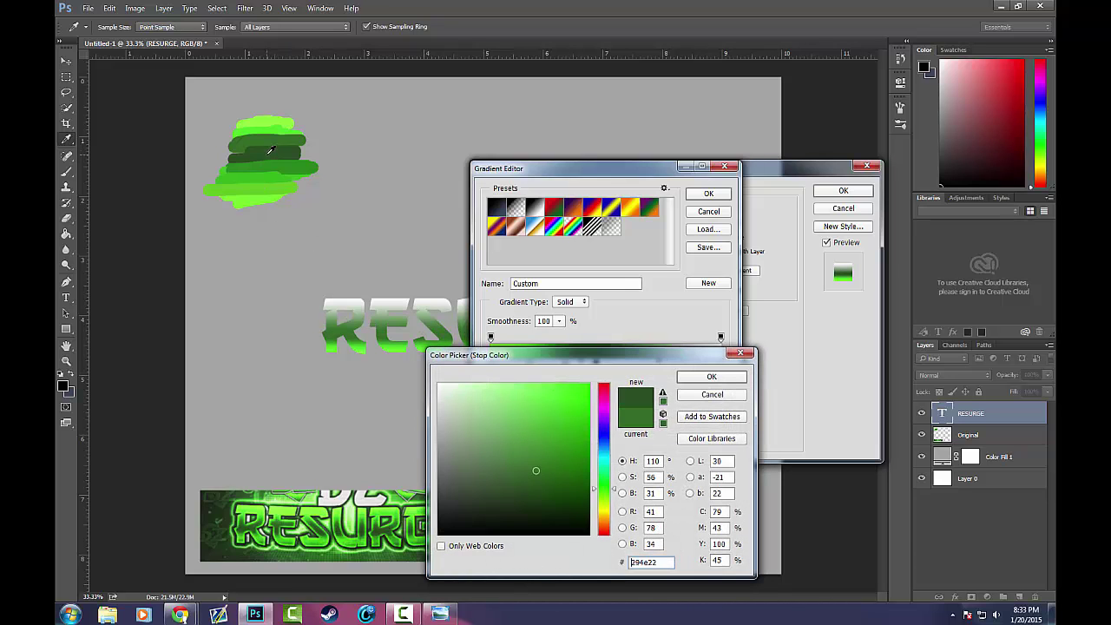
pyautogui.click(710, 376)
pyautogui.doubleClick(632, 364)
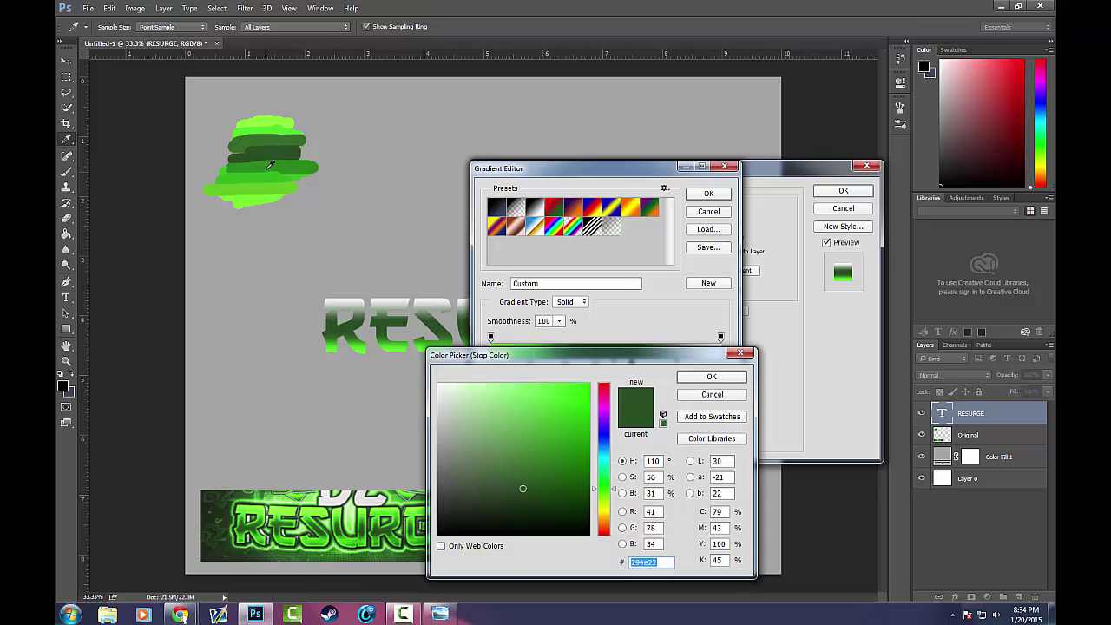
pyautogui.click(270, 163)
pyautogui.click(710, 378)
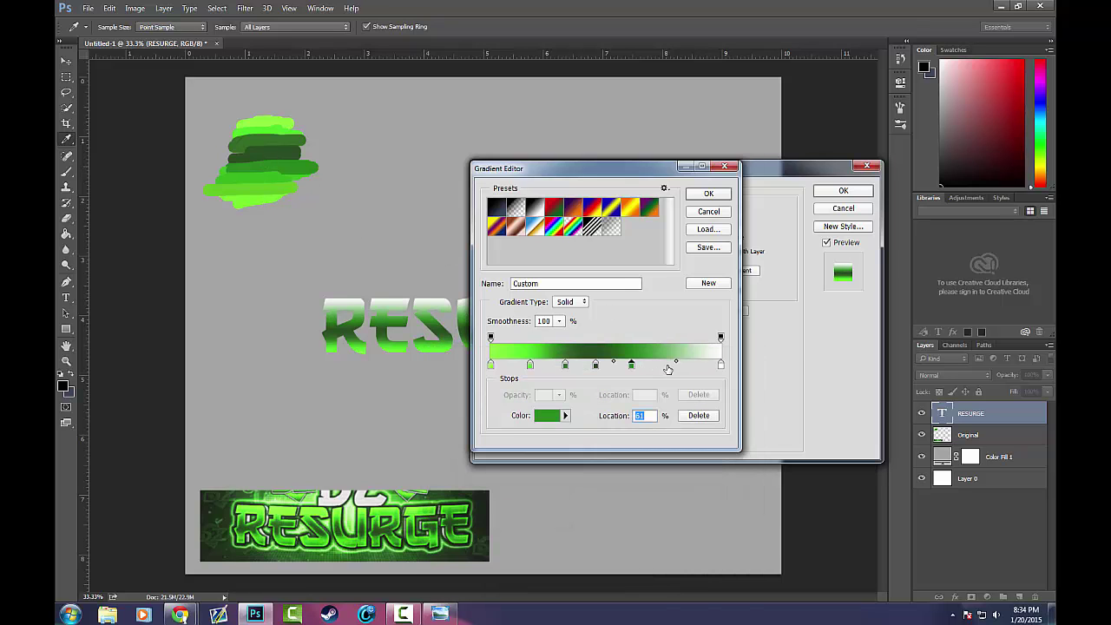
# Add two lighter stops sampled from the palette: green 33b31b after the medium green, and light green 5fc524 at 90%
pyautogui.doubleClick(673, 364)
pyautogui.click(255, 179)
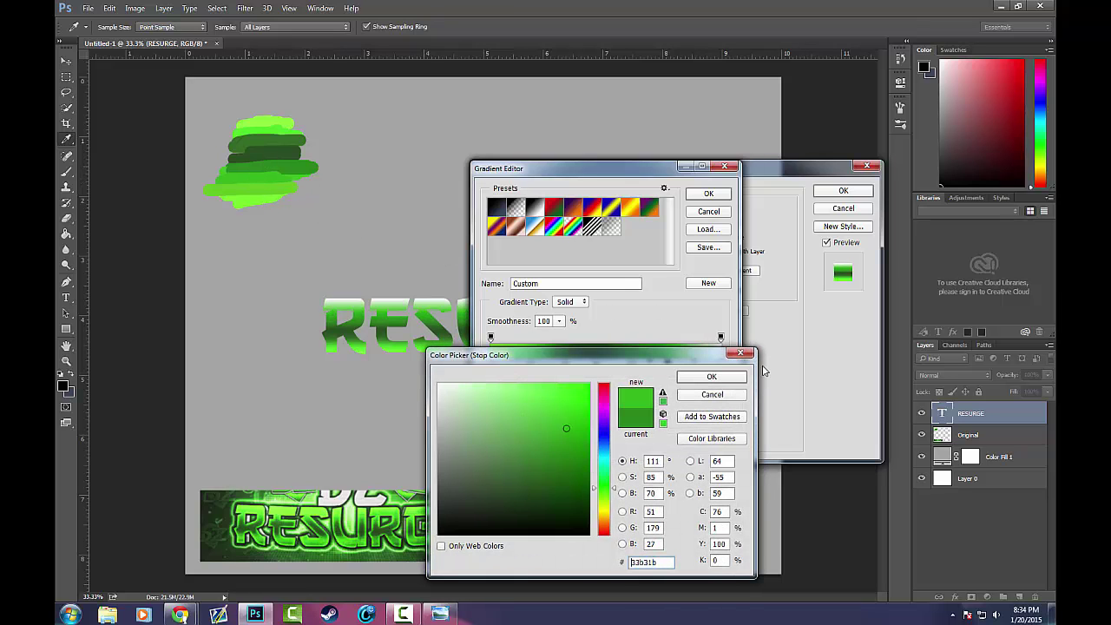
pyautogui.click(710, 376)
pyautogui.doubleClick(699, 372)
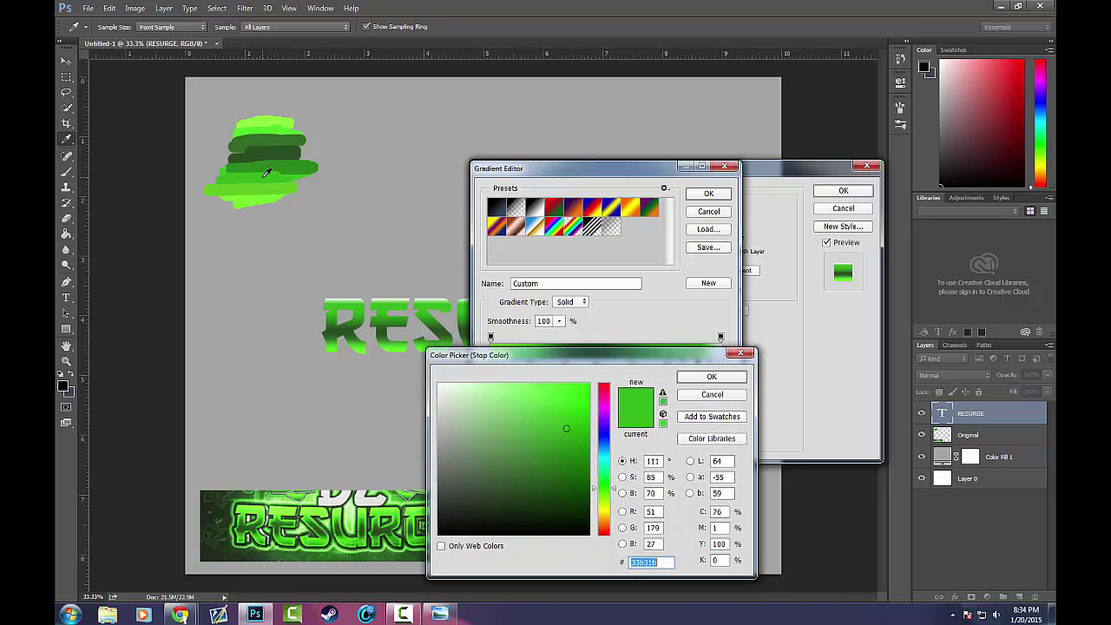
pyautogui.click(263, 179)
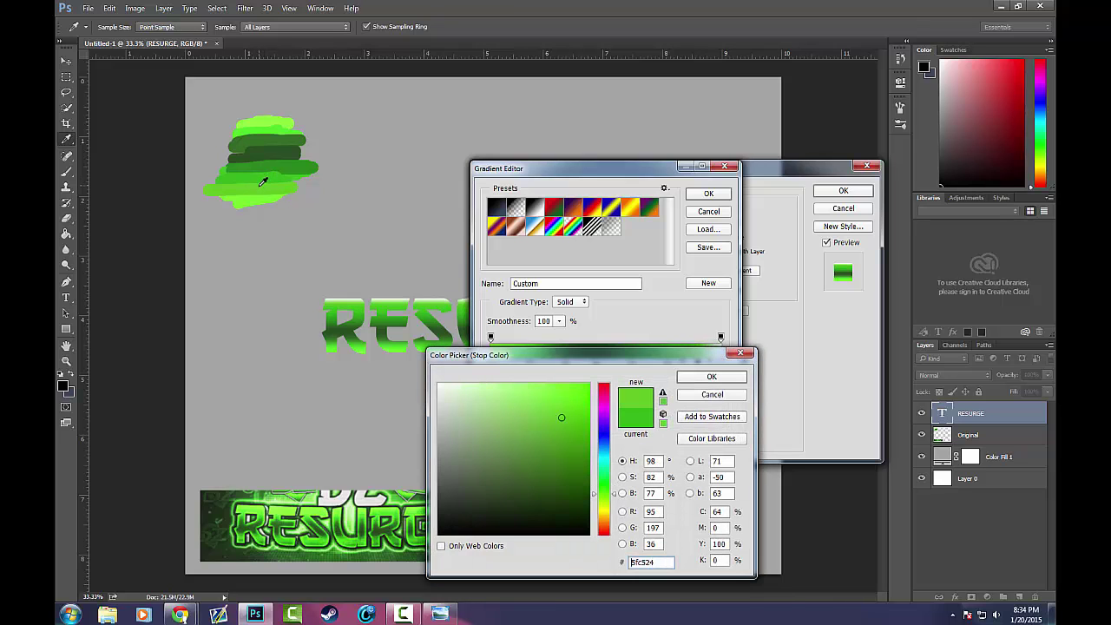
pyautogui.click(712, 376)
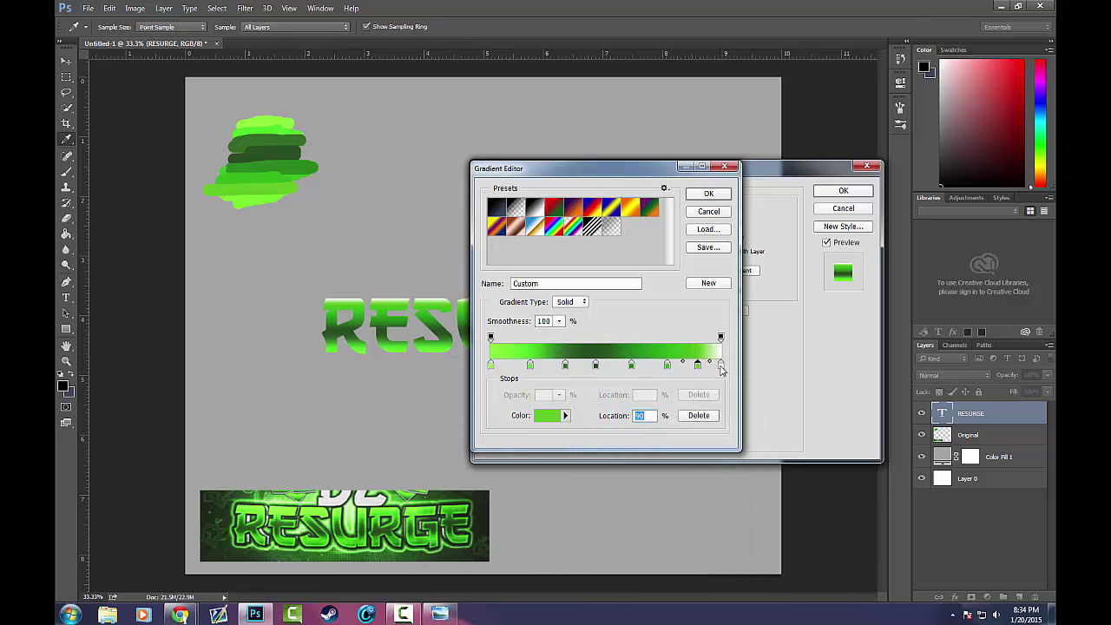
# Change the gradient's white ending stop to lime 73e82f sampled from the palette
pyautogui.doubleClick(720, 365)
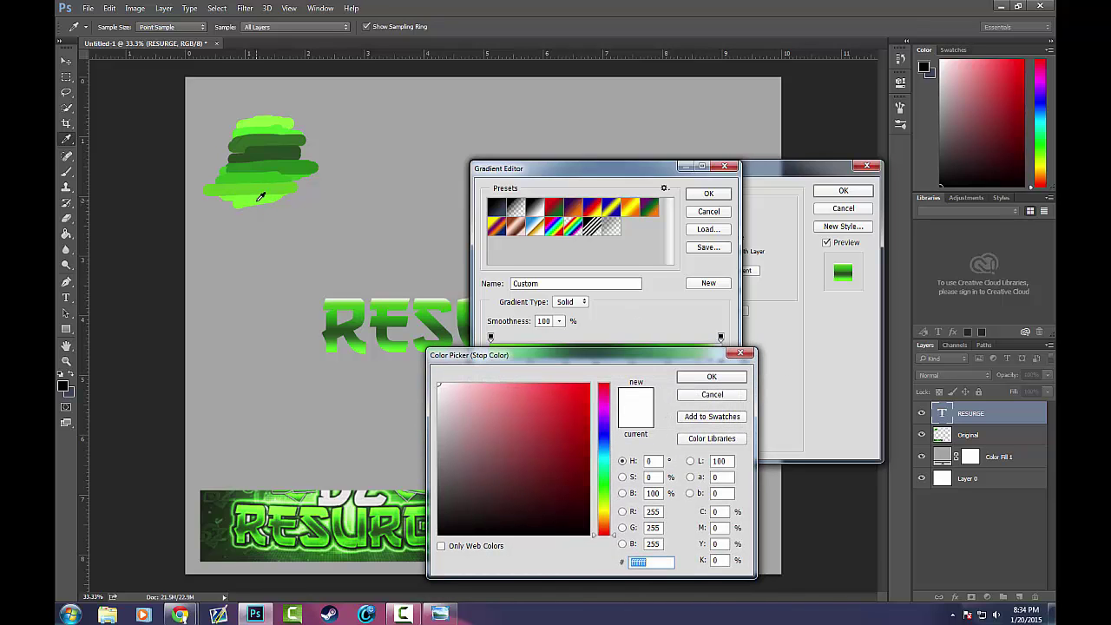
pyautogui.click(261, 197)
pyautogui.click(731, 378)
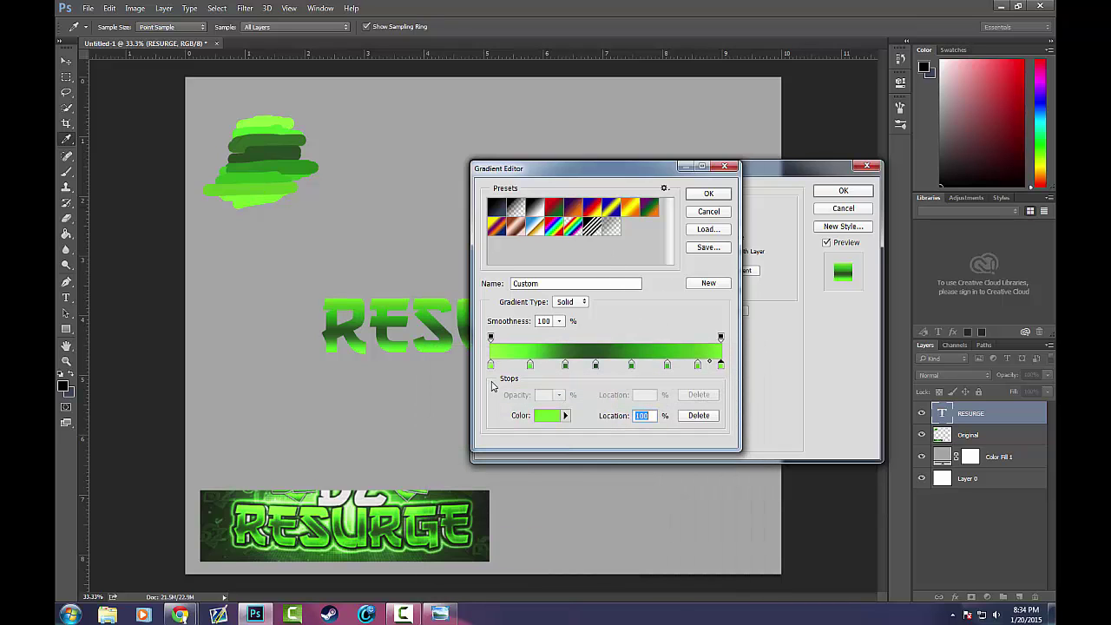
# Reposition the gradient's bright, dark and medium green stops so the darkest band sits around the middle
pyautogui.moveTo(530, 365); pyautogui.dragTo(523, 365)
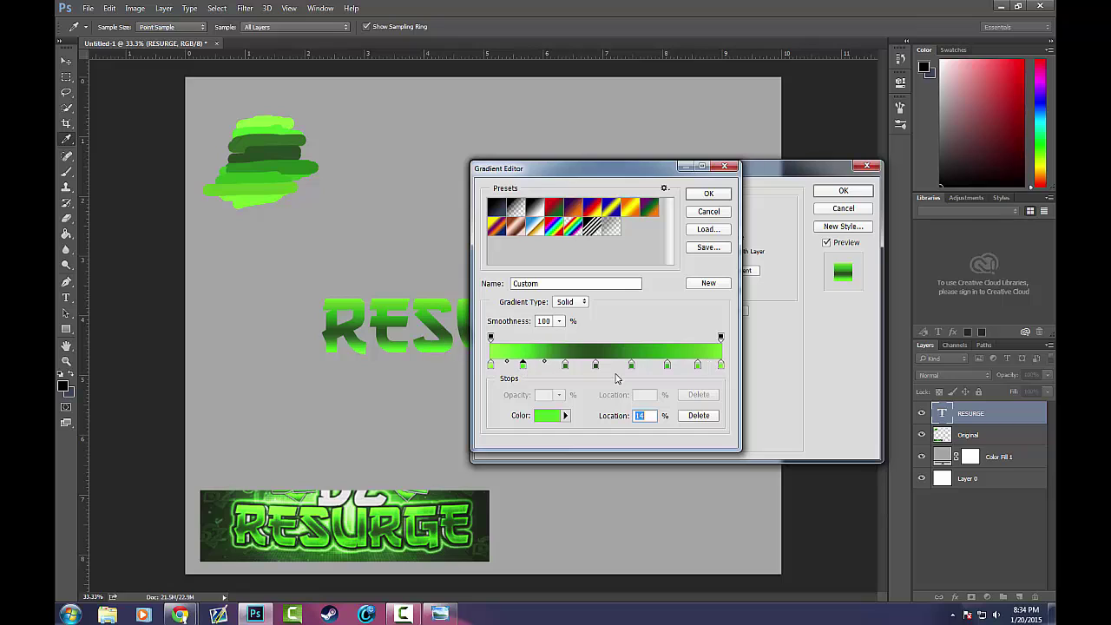
pyautogui.moveTo(631, 365); pyautogui.dragTo(575, 365)
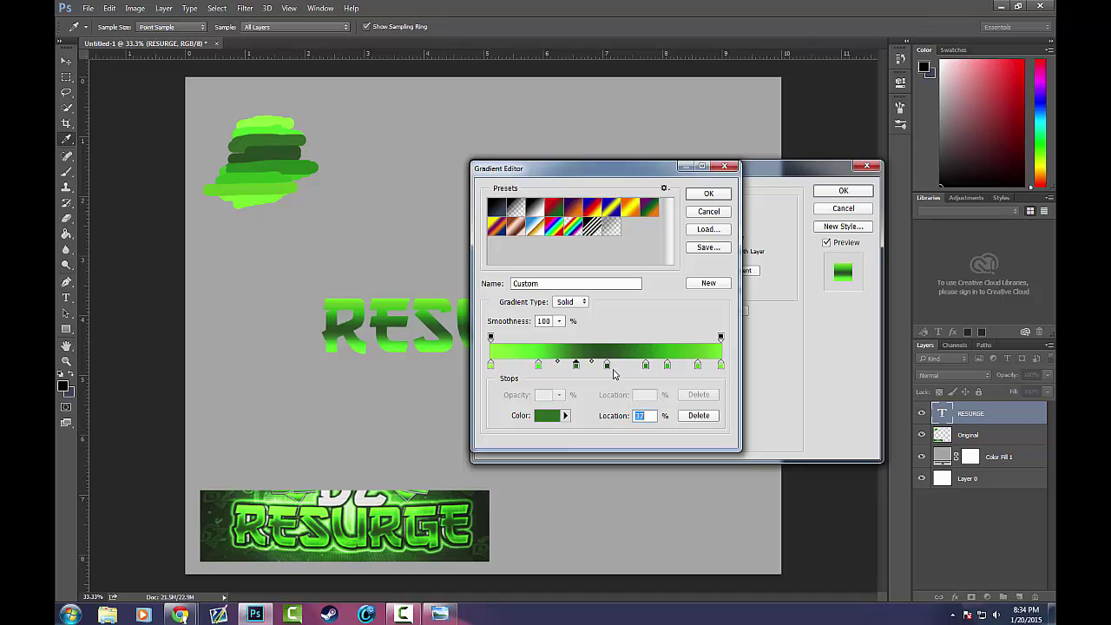
pyautogui.click(608, 367)
pyautogui.moveTo(647, 371); pyautogui.dragTo(585, 370)
pyautogui.click(607, 367)
# Add a gradient stop at 70% and colour it medium green (RGB 40, 135, 29) sampled from the palette
pyautogui.click(652, 367)
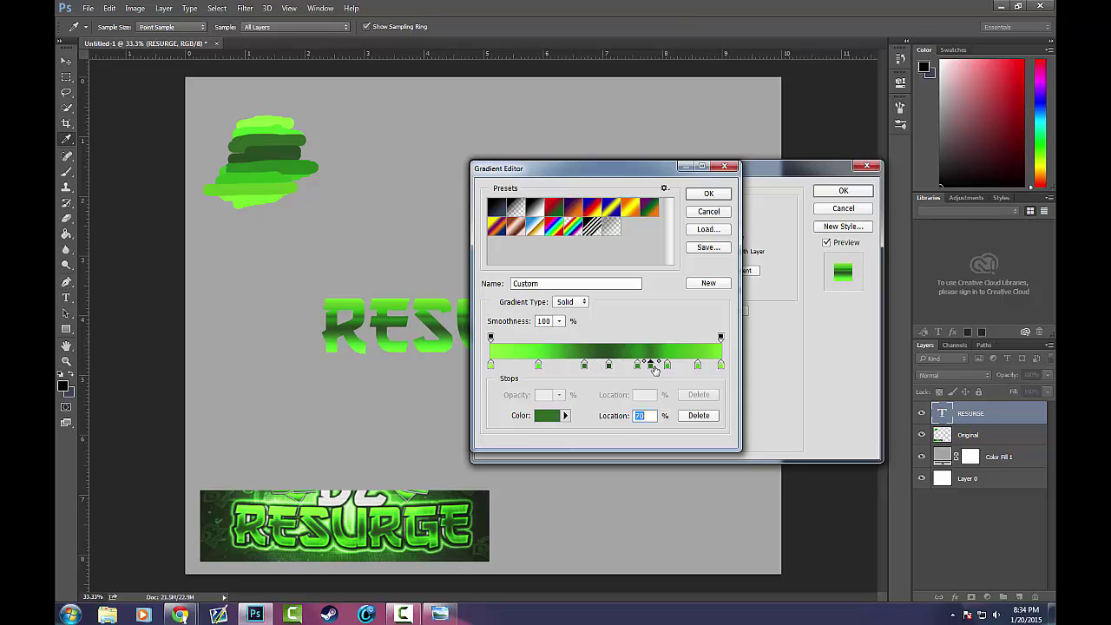
pyautogui.doubleClick(651, 365)
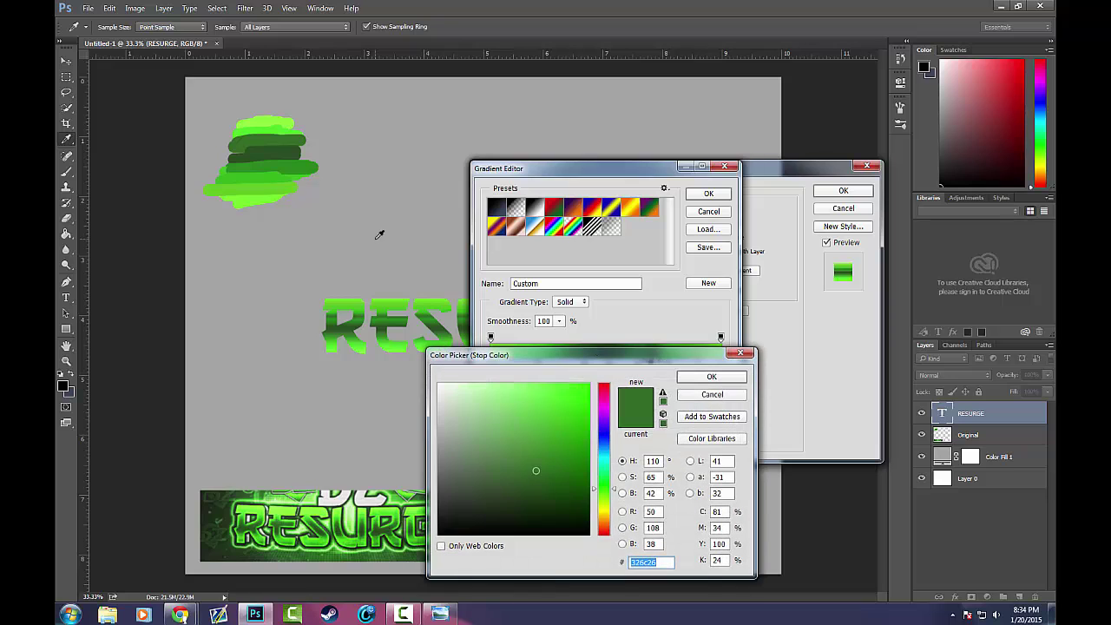
pyautogui.click(273, 175)
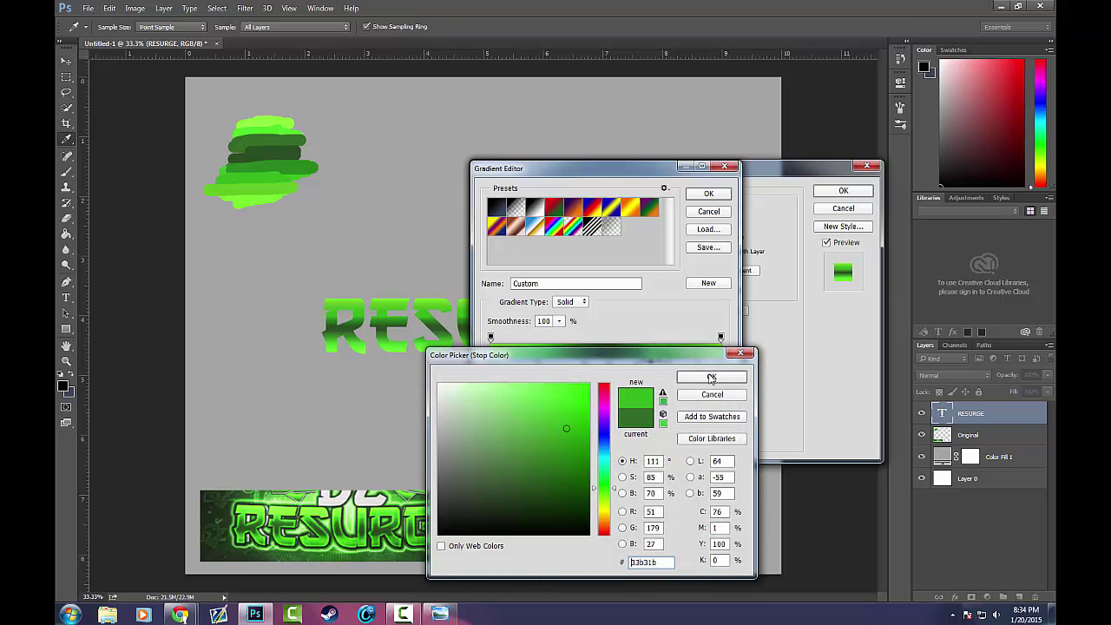
pyautogui.click(710, 378)
pyautogui.doubleClick(651, 366)
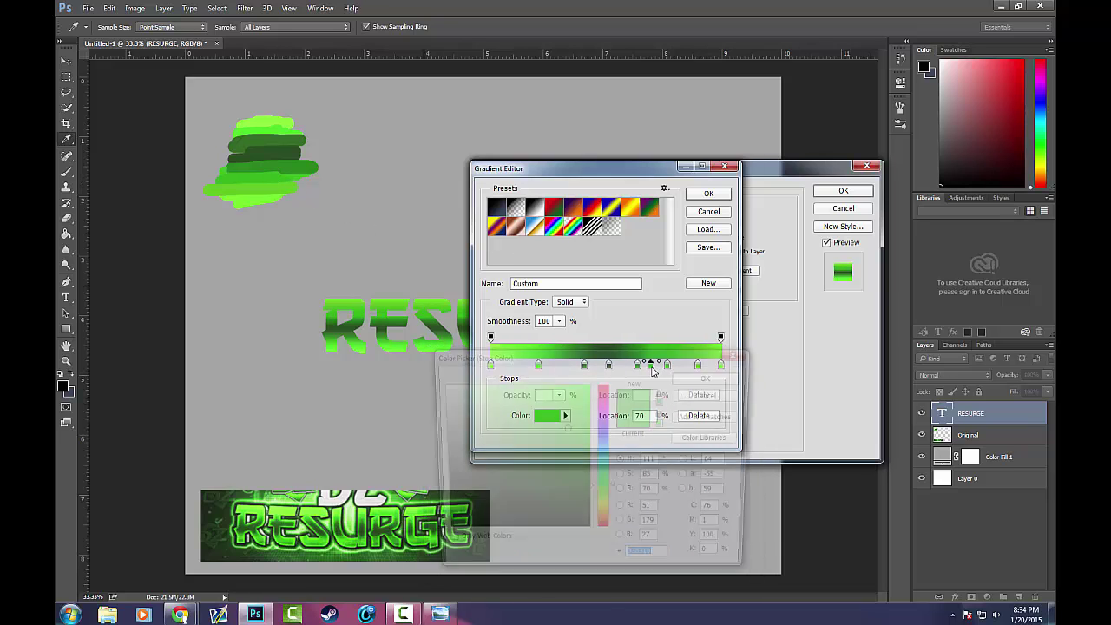
pyautogui.click(269, 161)
pyautogui.click(706, 421)
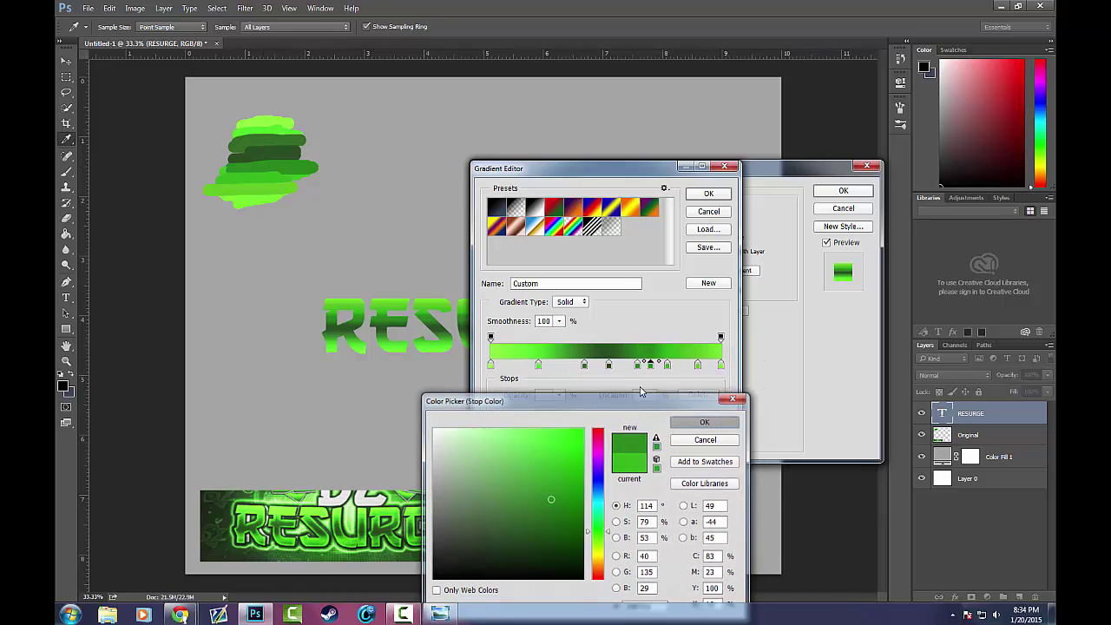
# Adjust the light green stops, adding one just before the gradient's end, and make the ending stop a more saturated lime
pyautogui.moveTo(667, 365); pyautogui.dragTo(695, 365)
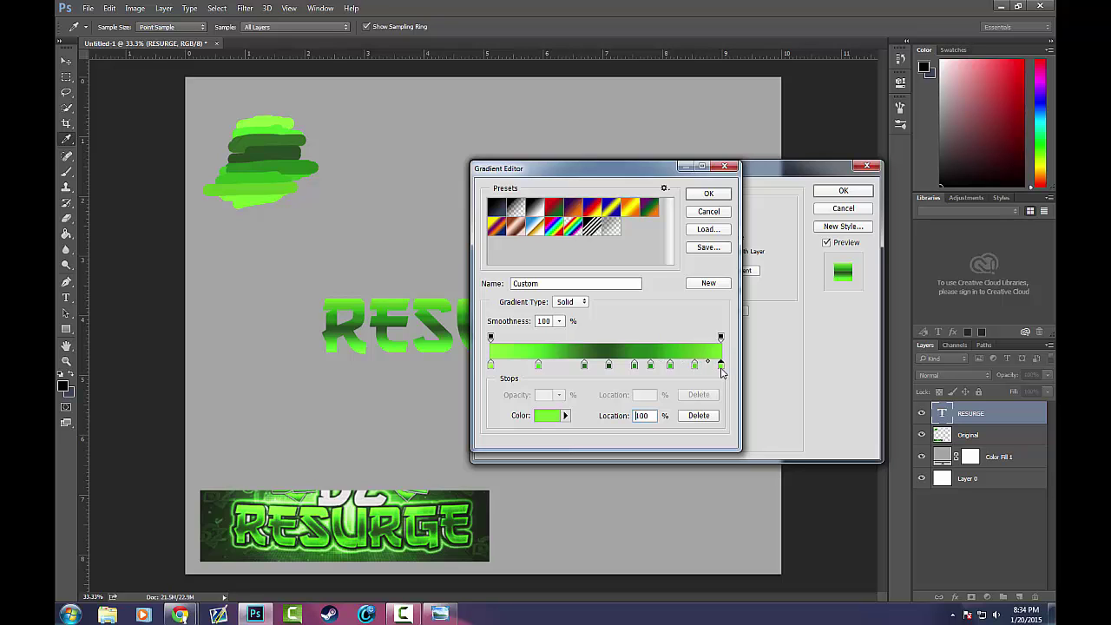
pyautogui.click(715, 366)
pyautogui.doubleClick(720, 366)
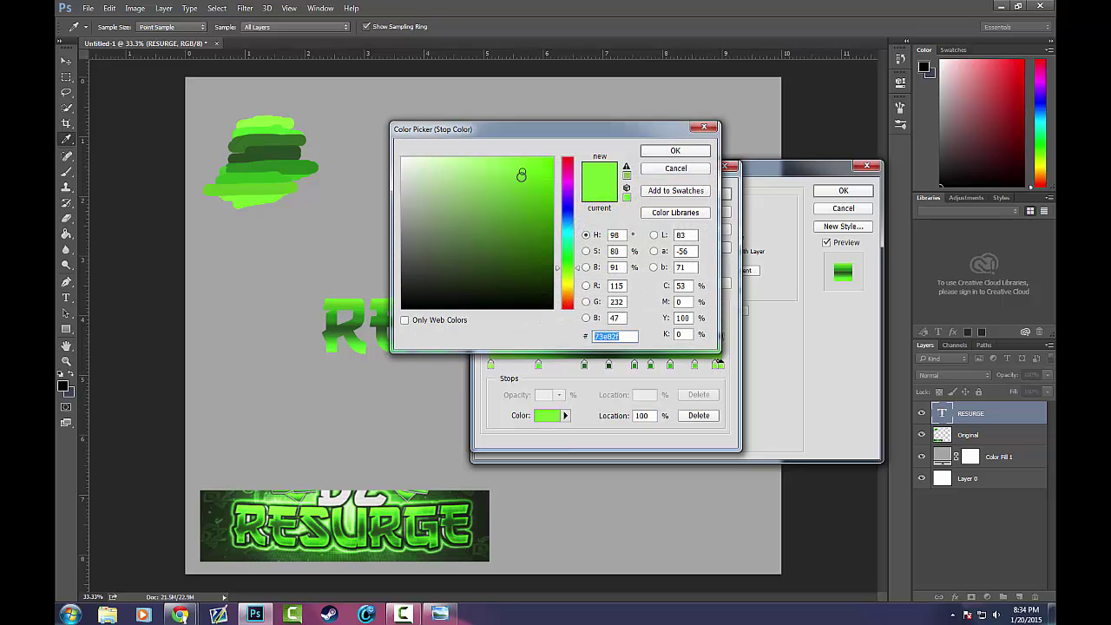
pyautogui.moveTo(524, 171); pyautogui.dragTo(536, 165)
pyautogui.click(674, 151)
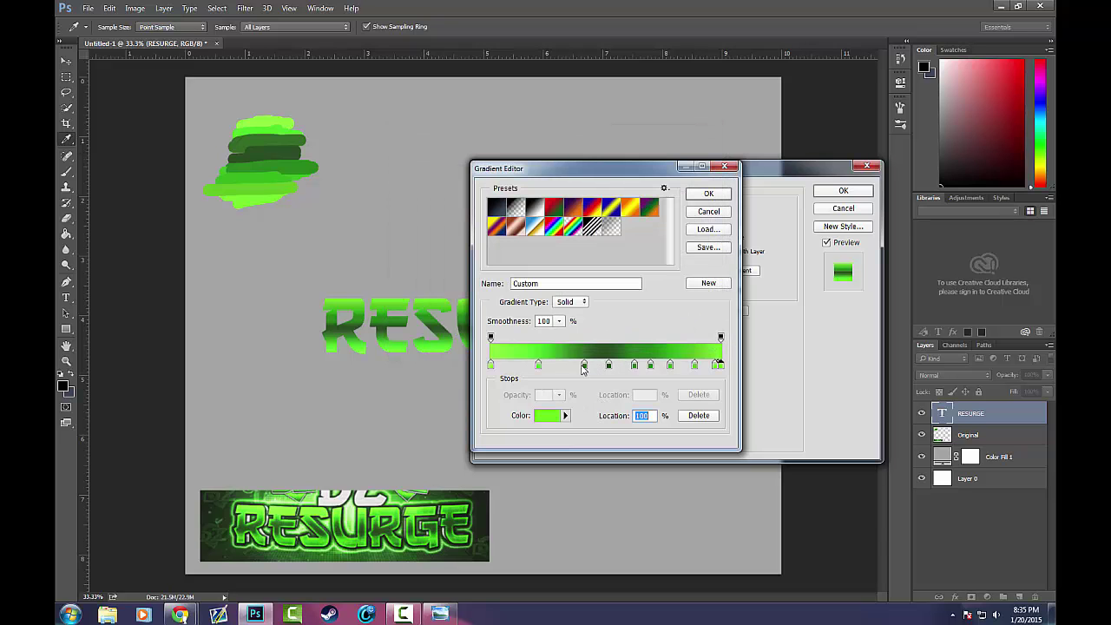
# Shift the dark green stop slightly towards the gradient's start and remove the medium green stop at 70%
pyautogui.moveTo(585, 364); pyautogui.dragTo(580, 364)
pyautogui.click(649, 365)
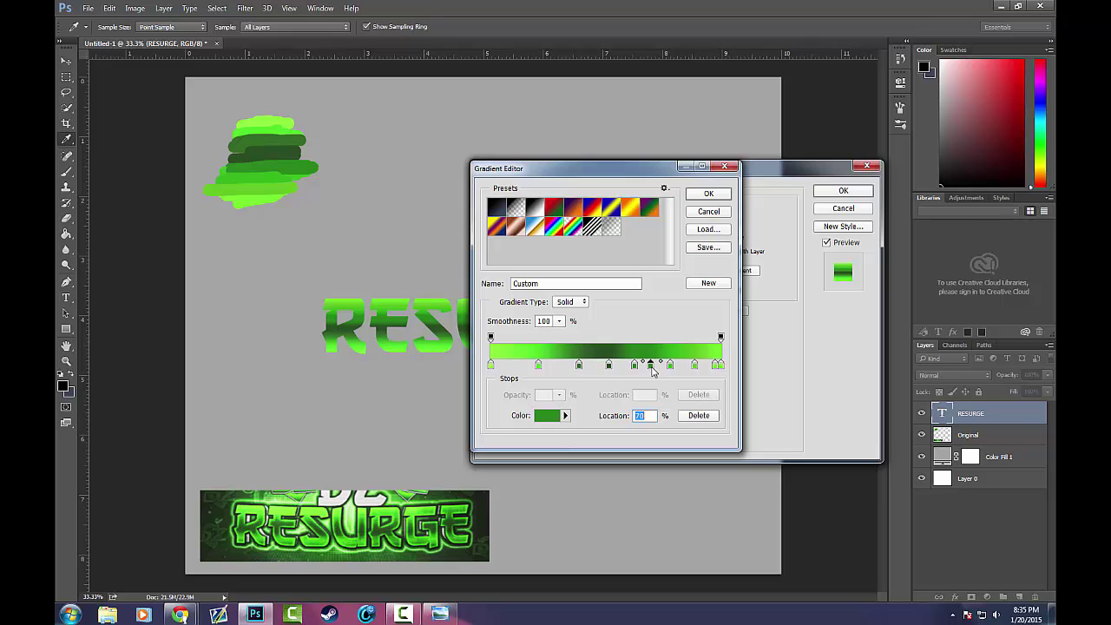
pyautogui.press('Delete')
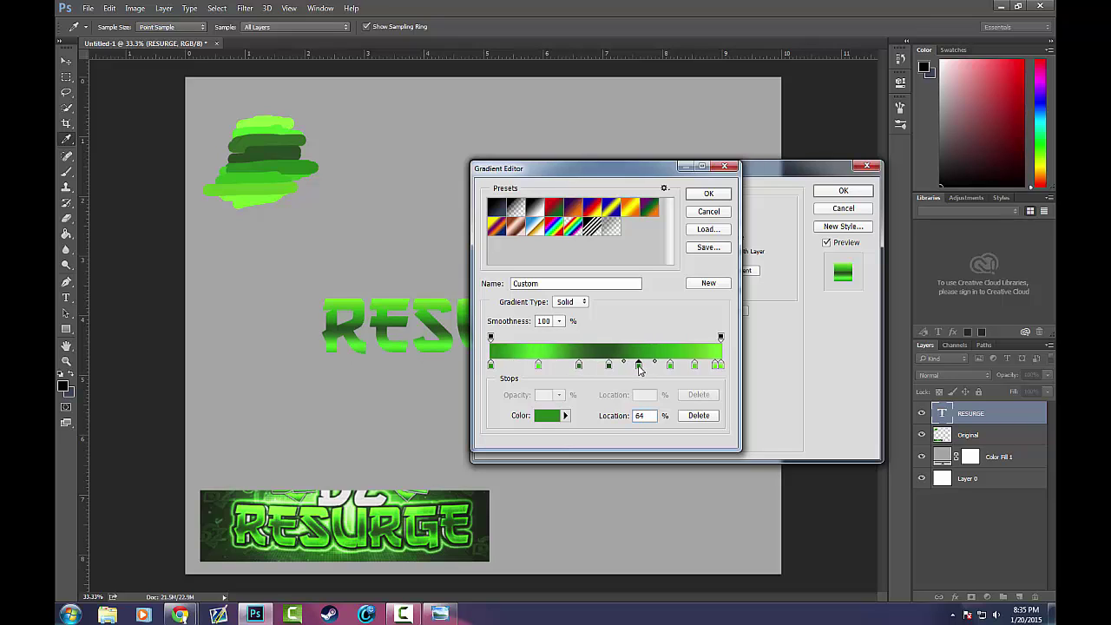
# Move the medium green stop at the gradient's start to 7% and recolour it lime 8ef03e sampled from the palette
pyautogui.click(494, 365)
pyautogui.moveTo(496, 369); pyautogui.dragTo(514, 371)
pyautogui.click(516, 367)
pyautogui.click(507, 367)
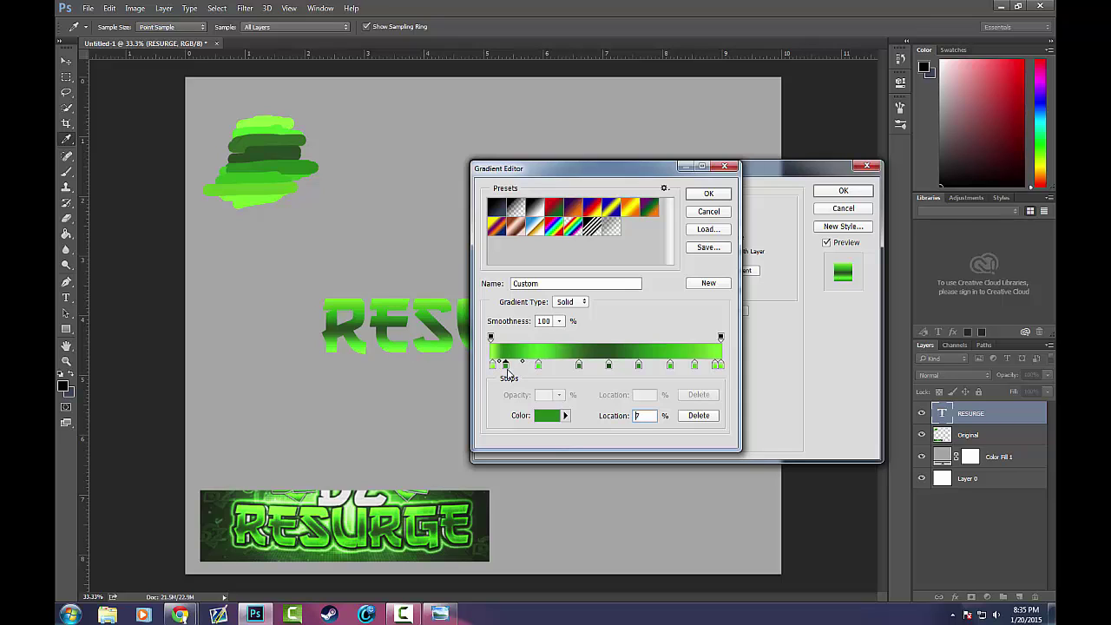
pyautogui.moveTo(508, 368)
pyautogui.mouseDown()
pyautogui.moveTo(494, 372)
pyautogui.moveTo(507, 366)
pyautogui.mouseUp()
pyautogui.click(508, 366)
pyautogui.click(494, 366)
pyautogui.doubleClick(506, 366)
pyautogui.click(273, 117)
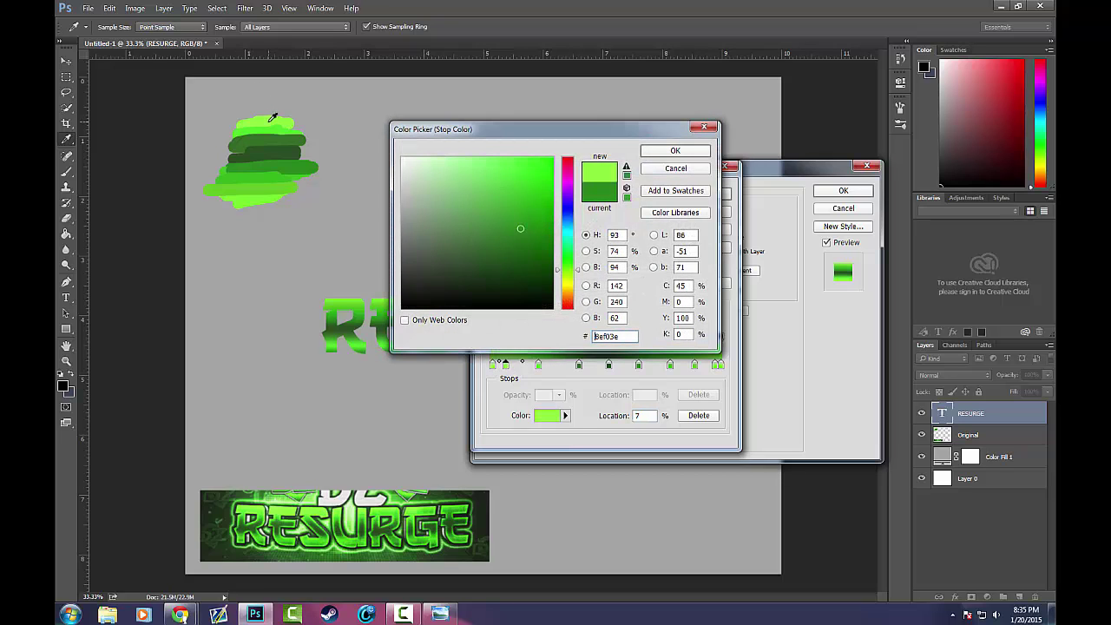
pyautogui.click(672, 151)
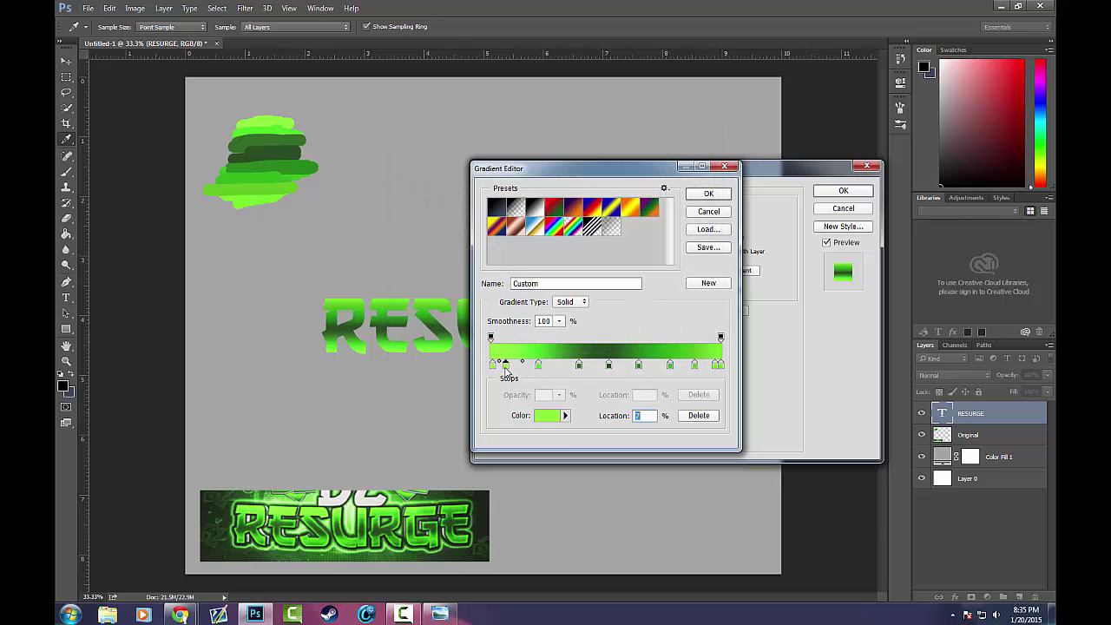
# Place the bright green stop at 23% and the dark green stop at 42%, and apply the Gradient Overlay to the text
pyautogui.moveTo(506, 366); pyautogui.dragTo(544, 367)
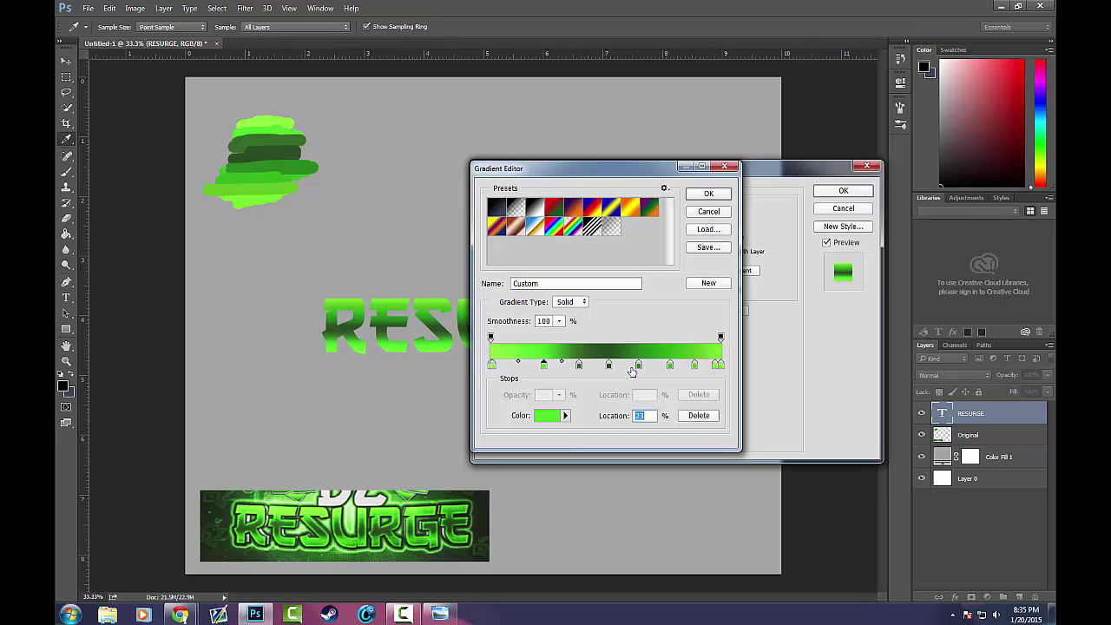
pyautogui.moveTo(640, 366); pyautogui.dragTo(589, 367)
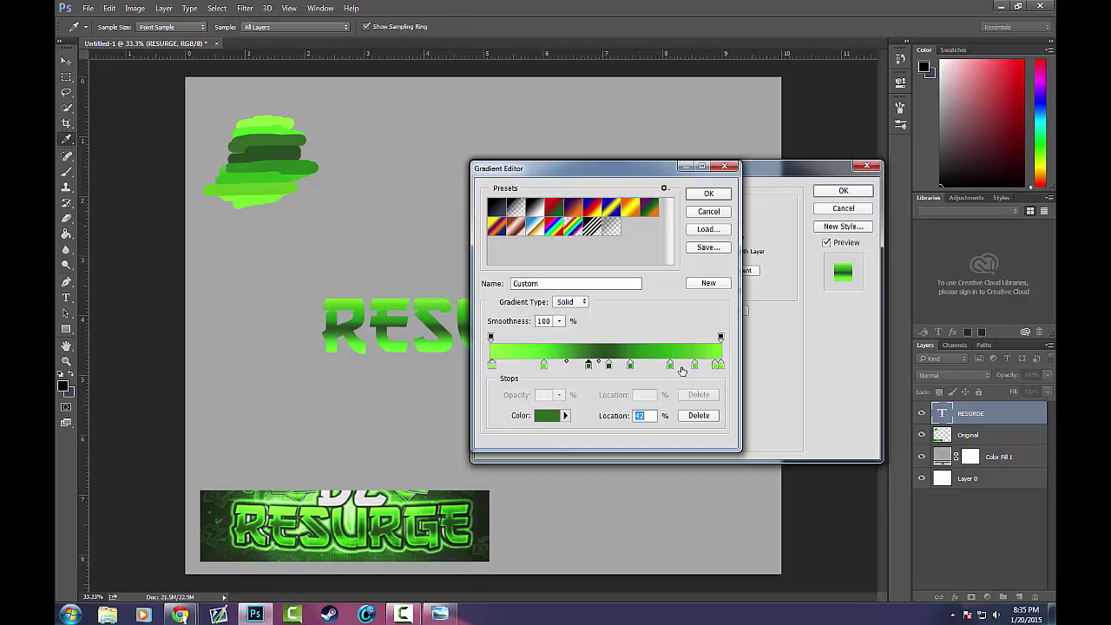
pyautogui.click(716, 365)
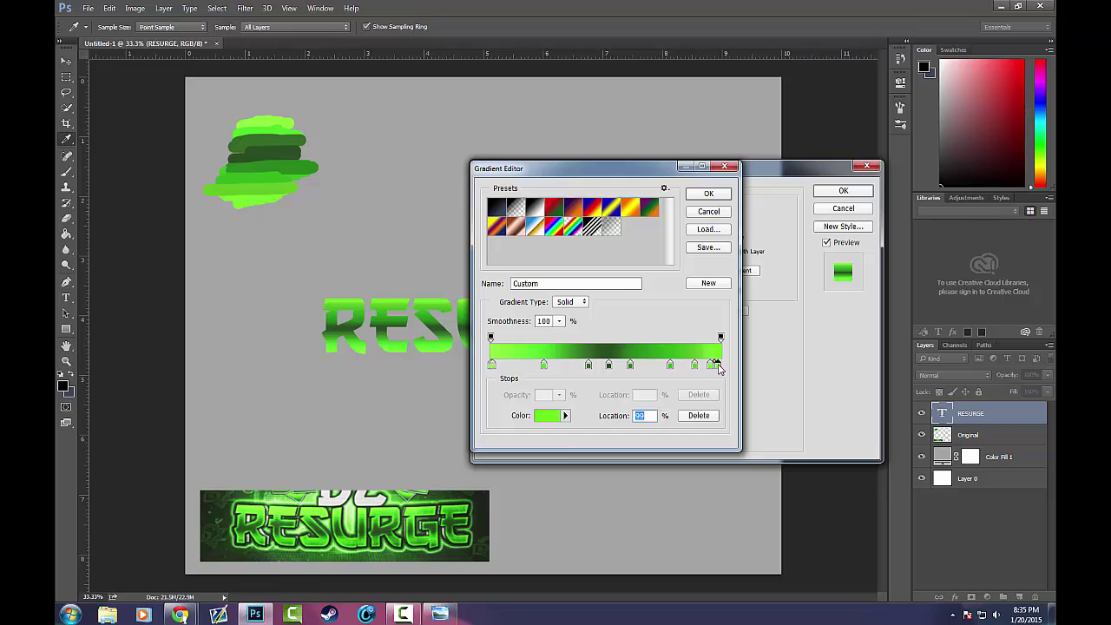
pyautogui.click(718, 366)
pyautogui.click(708, 194)
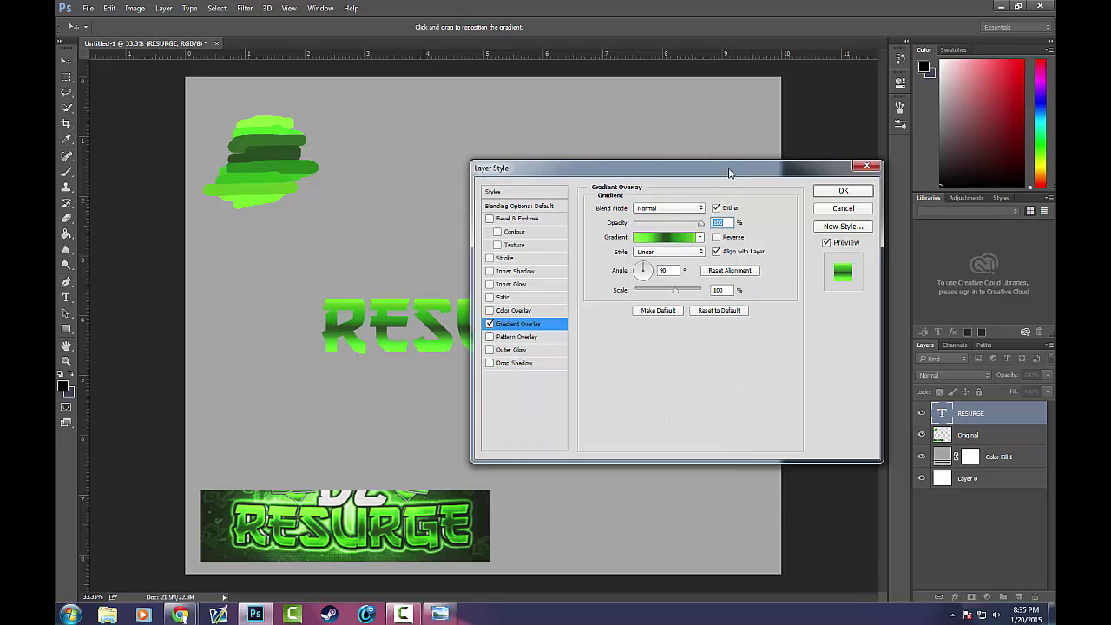
pyautogui.moveTo(729, 172)
pyautogui.mouseDown()
pyautogui.moveTo(732, 219)
pyautogui.moveTo(725, 188)
pyautogui.mouseUp()
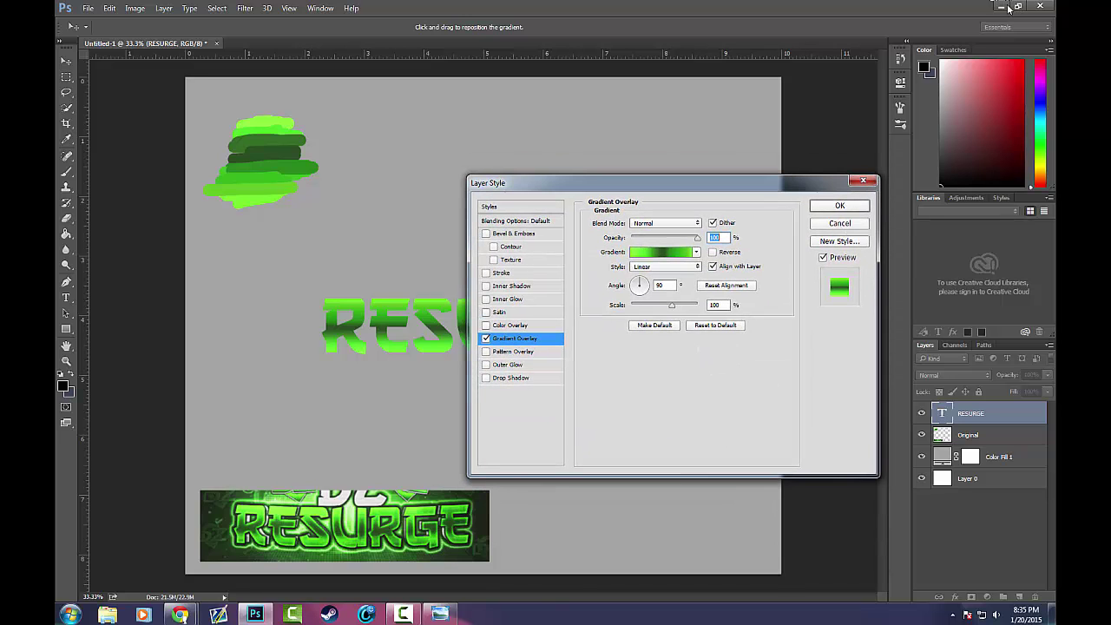
pyautogui.click(839, 206)
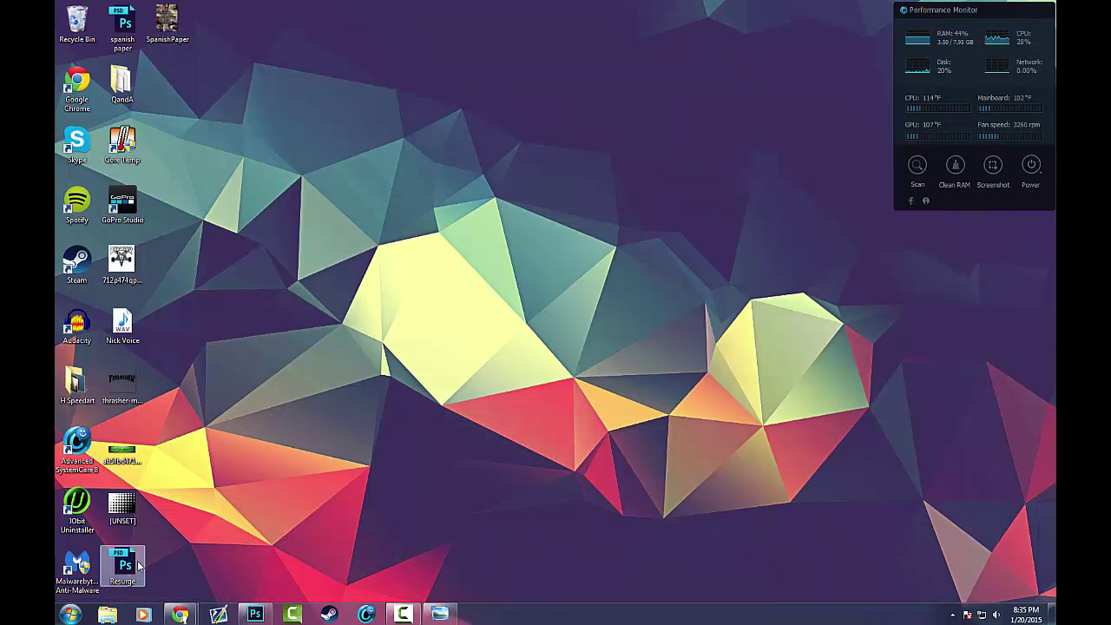
# Open Resurge.psd alongside Untitled-1 and compare the finished text effect with the new one
pyautogui.click(254, 613)
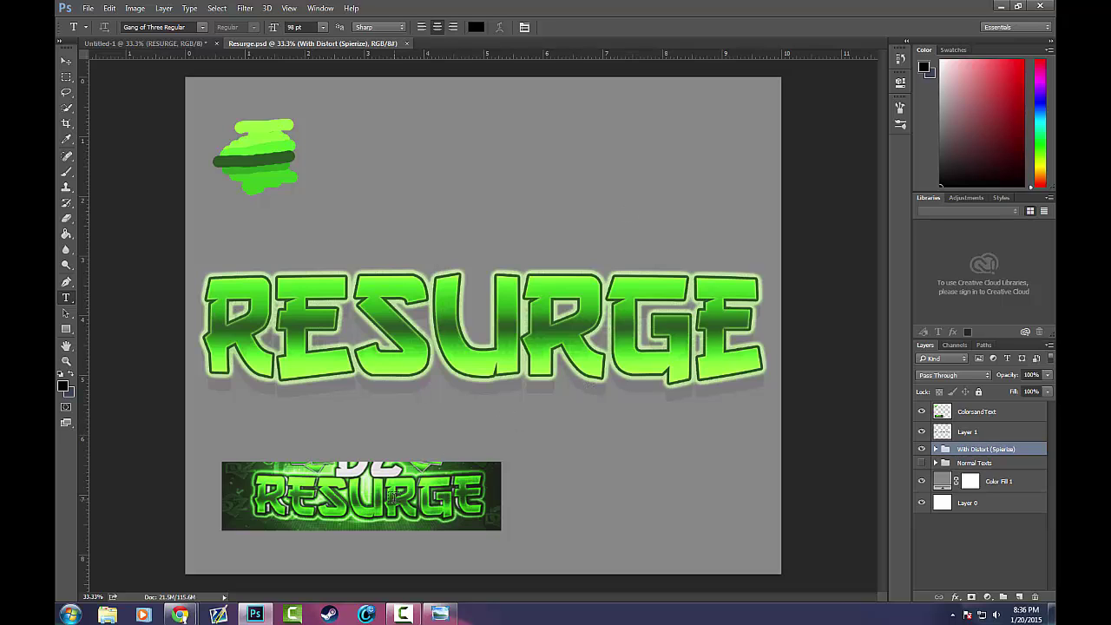
pyautogui.click(169, 44)
pyautogui.click(309, 44)
# Show the Normal Texts group in place of With Distort (Spierize), and open the Resurge layer's Gradient Overlay settings
pyautogui.click(935, 462)
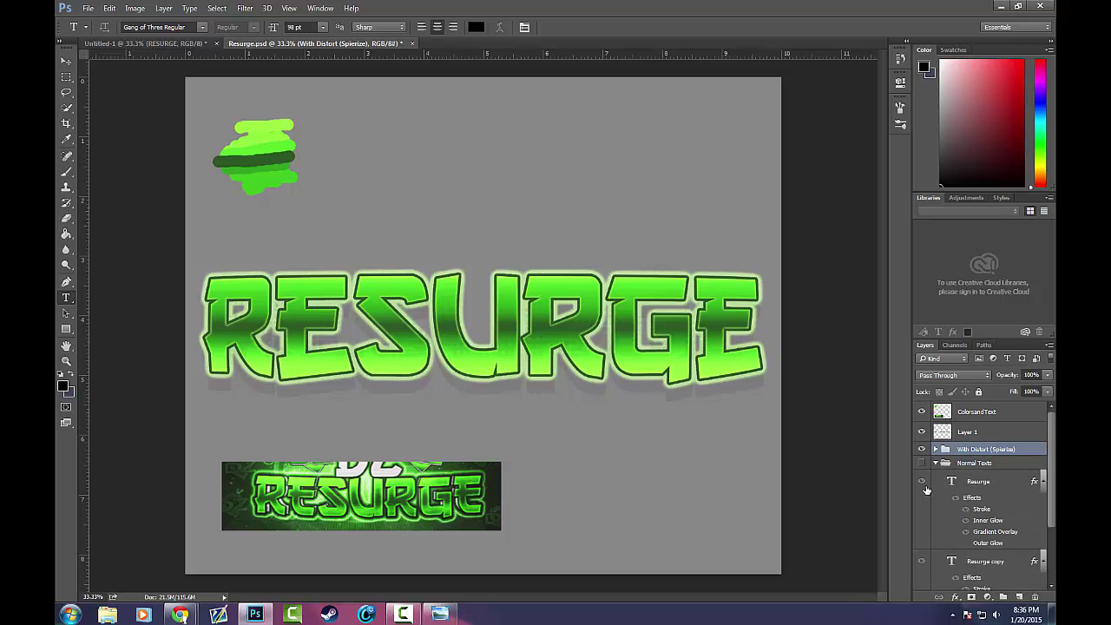
pyautogui.click(922, 462)
pyautogui.click(921, 449)
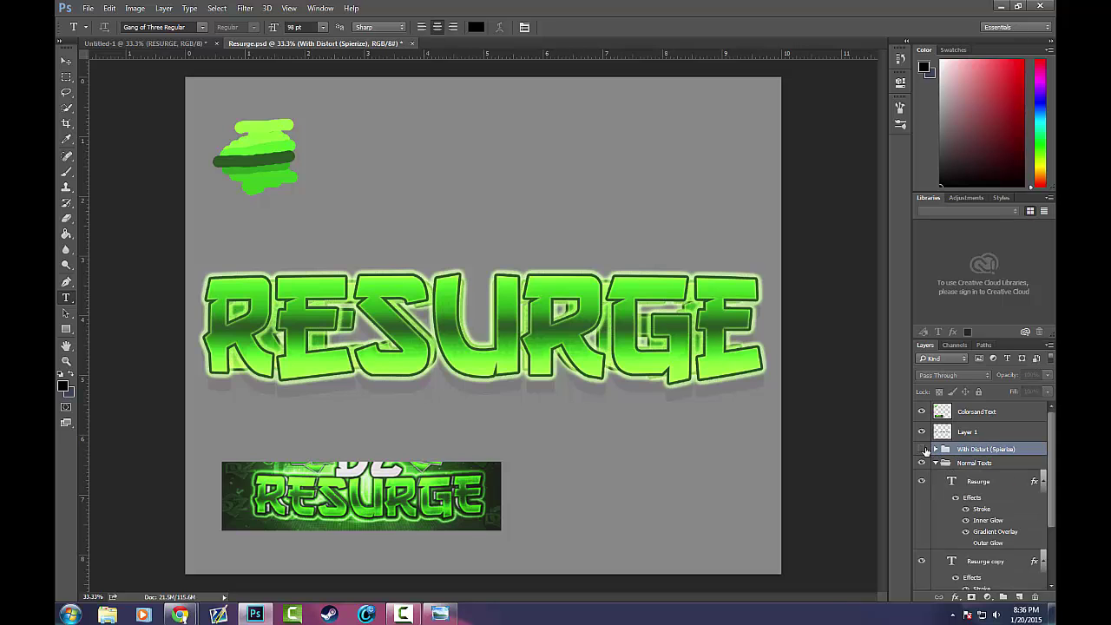
pyautogui.scroll(-2, 978, 483)
pyautogui.doubleClick(985, 492)
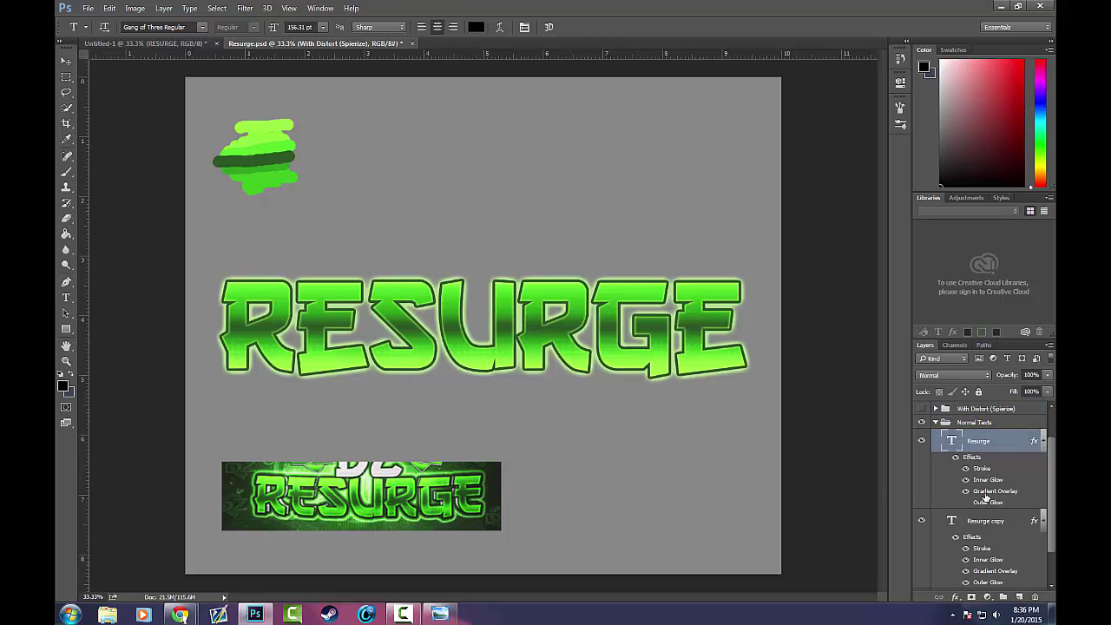
# Save the Resurge layer's overlay gradient to the Desktop as a GRD file named Resurge Gradient, and close its layer style
pyautogui.click(665, 250)
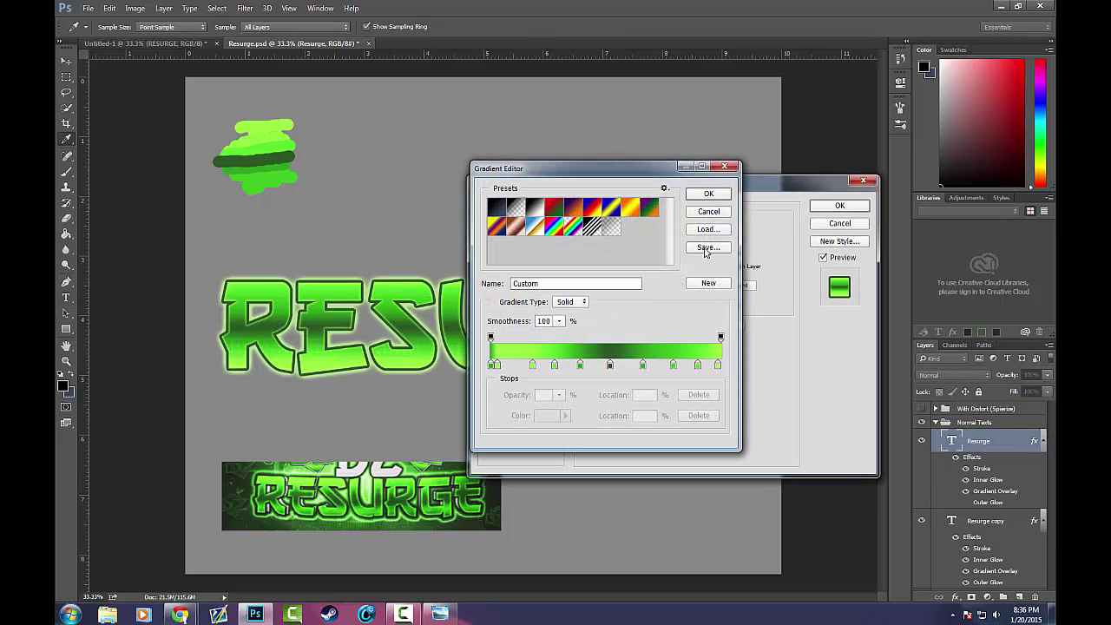
pyautogui.click(707, 247)
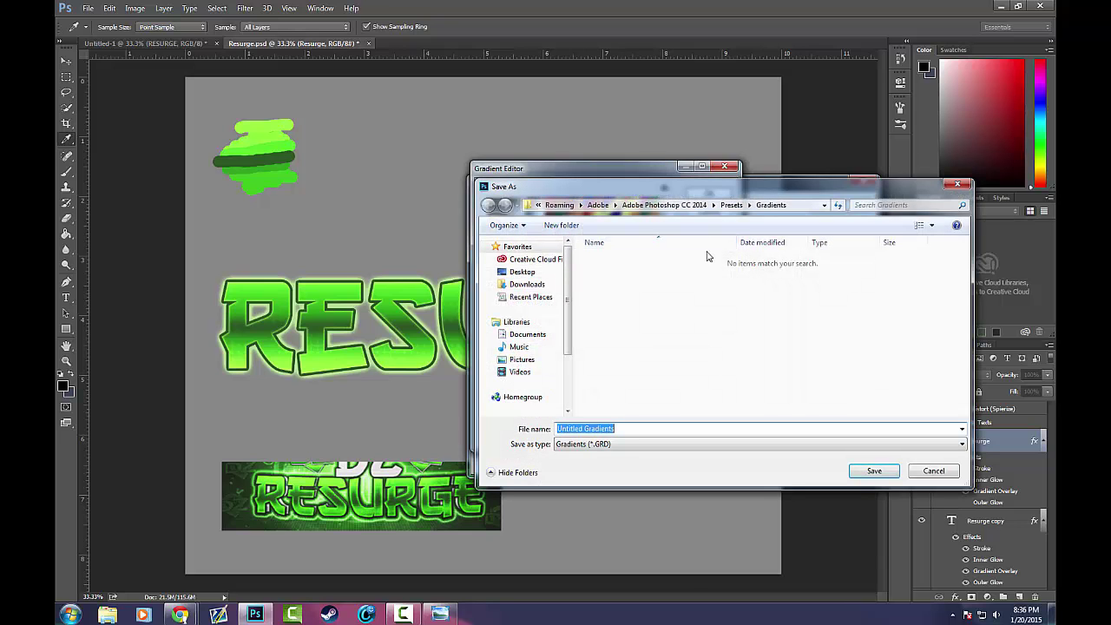
pyautogui.write('Resurge')
pyautogui.click(521, 272)
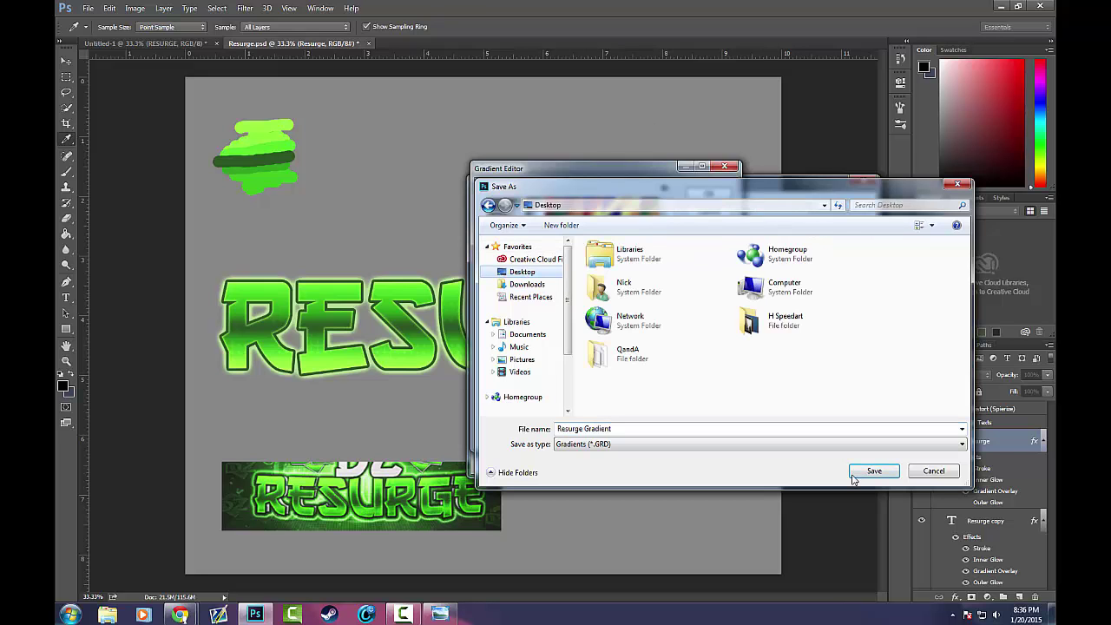
pyautogui.click(875, 470)
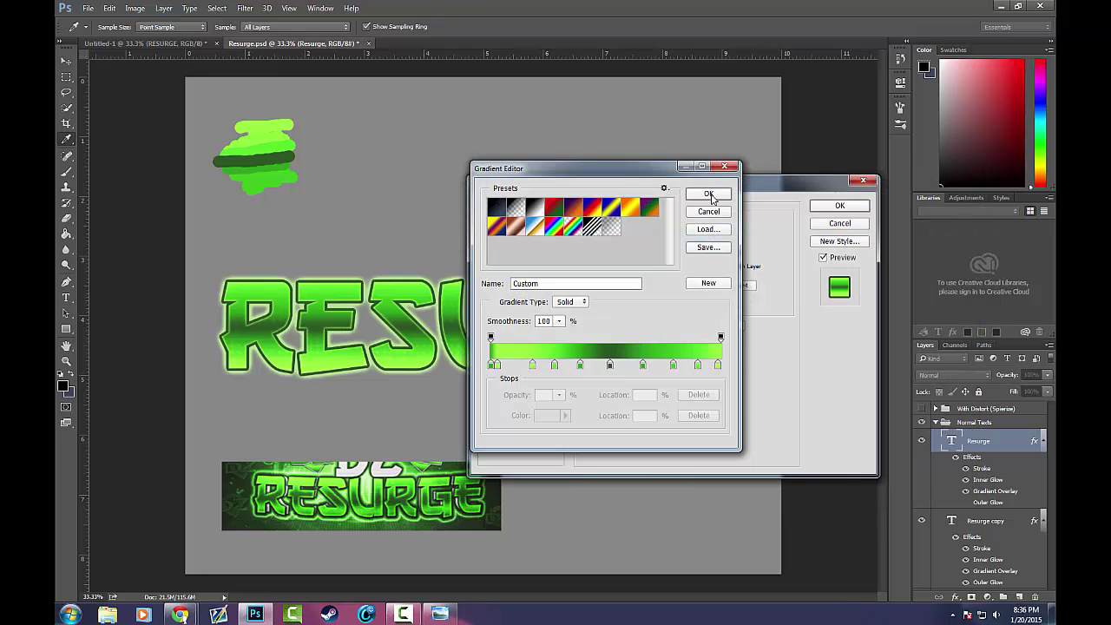
pyautogui.click(712, 197)
pyautogui.click(835, 206)
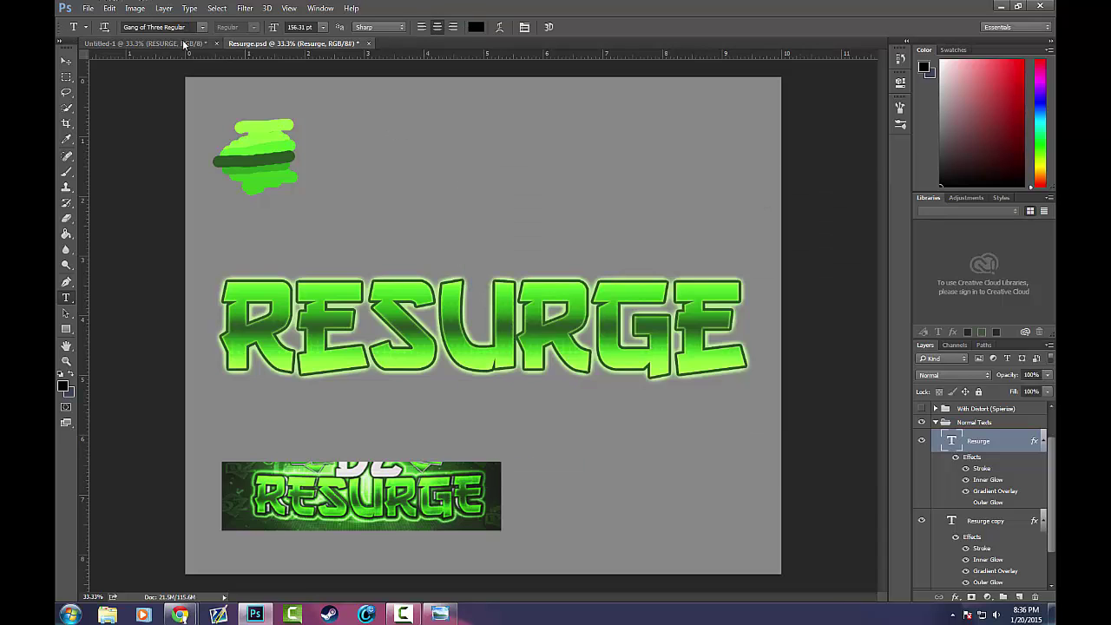
# Return to Untitled-1 and open the Gradient Overlay settings of the RESURGE text layer
pyautogui.click(143, 42)
pyautogui.doubleClick(977, 443)
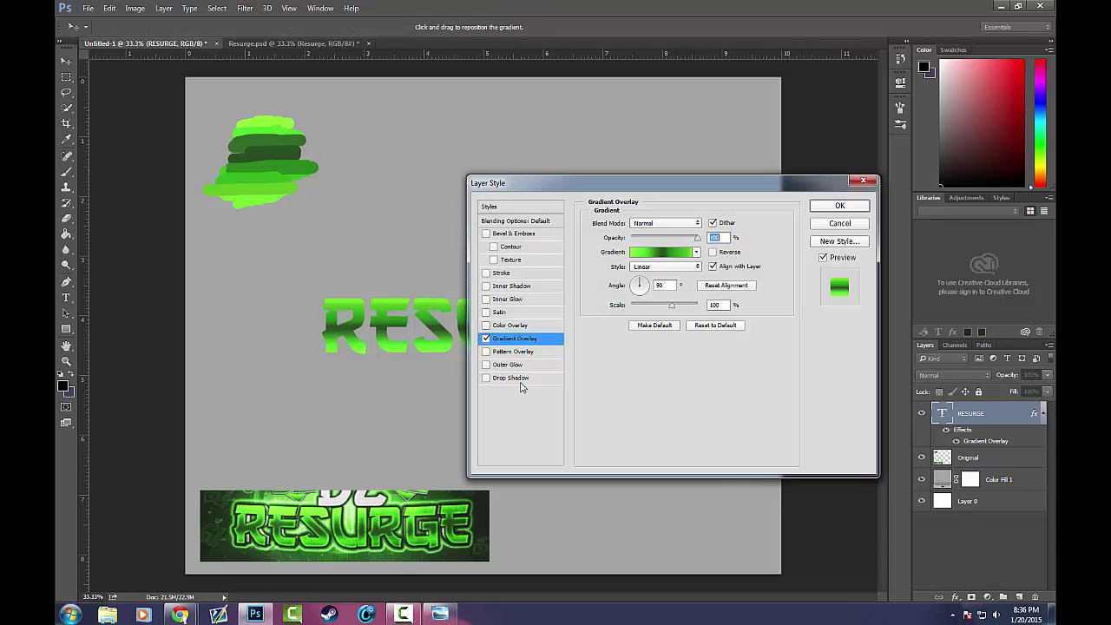
# Try loading the Resurge Gradient file from the Desktop into the gradient presets, and cancel the gradient editing
pyautogui.click(657, 252)
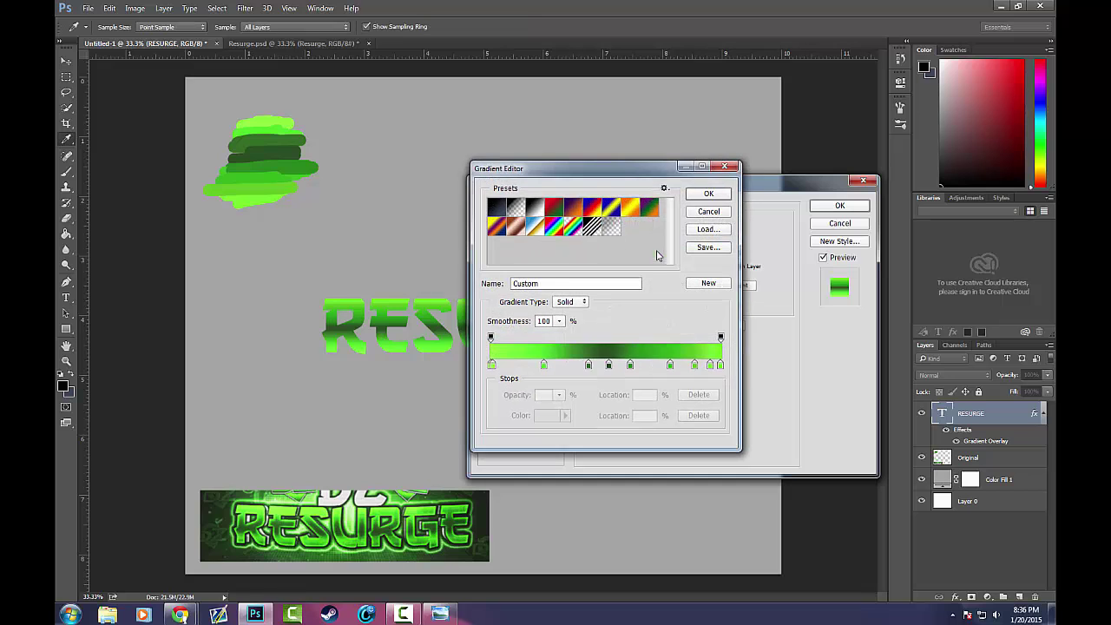
pyautogui.click(707, 230)
pyautogui.click(521, 271)
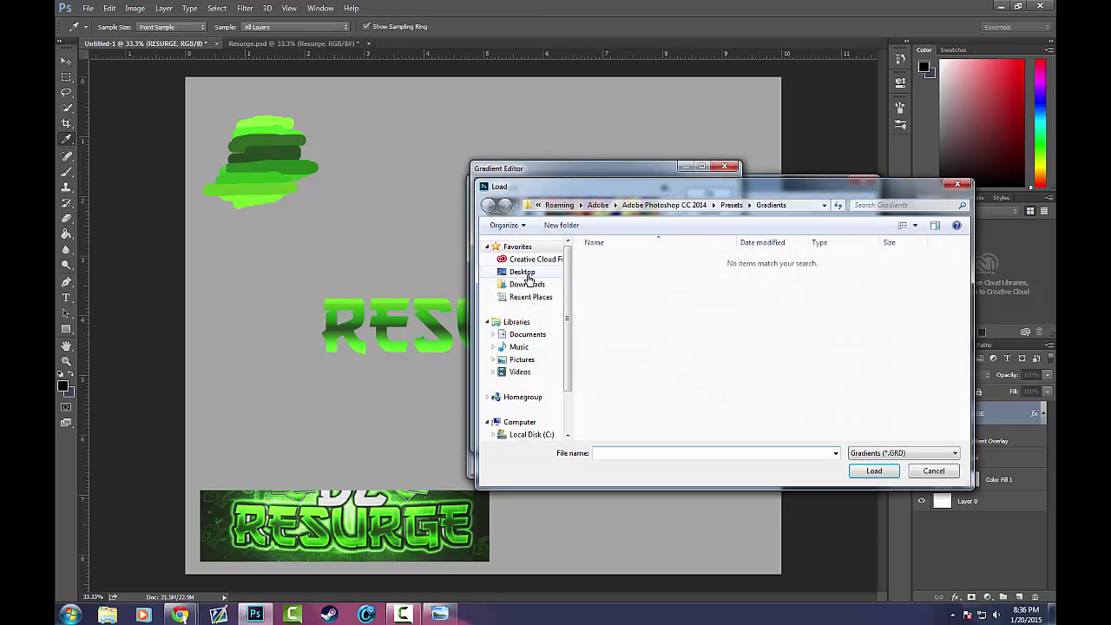
pyautogui.click(807, 358)
pyautogui.click(869, 470)
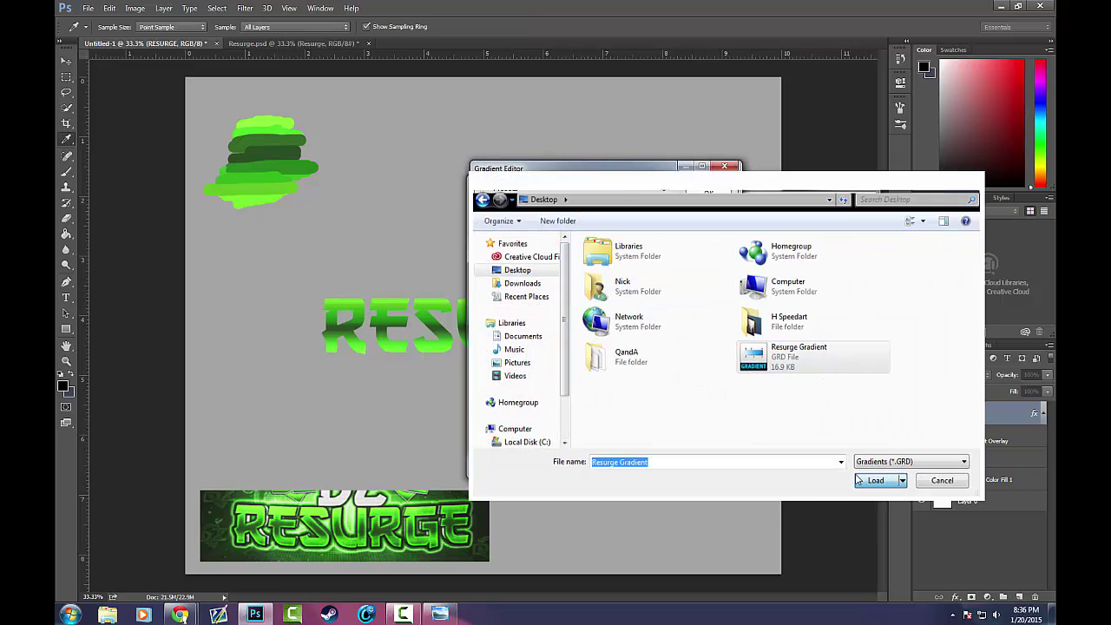
pyautogui.click(709, 213)
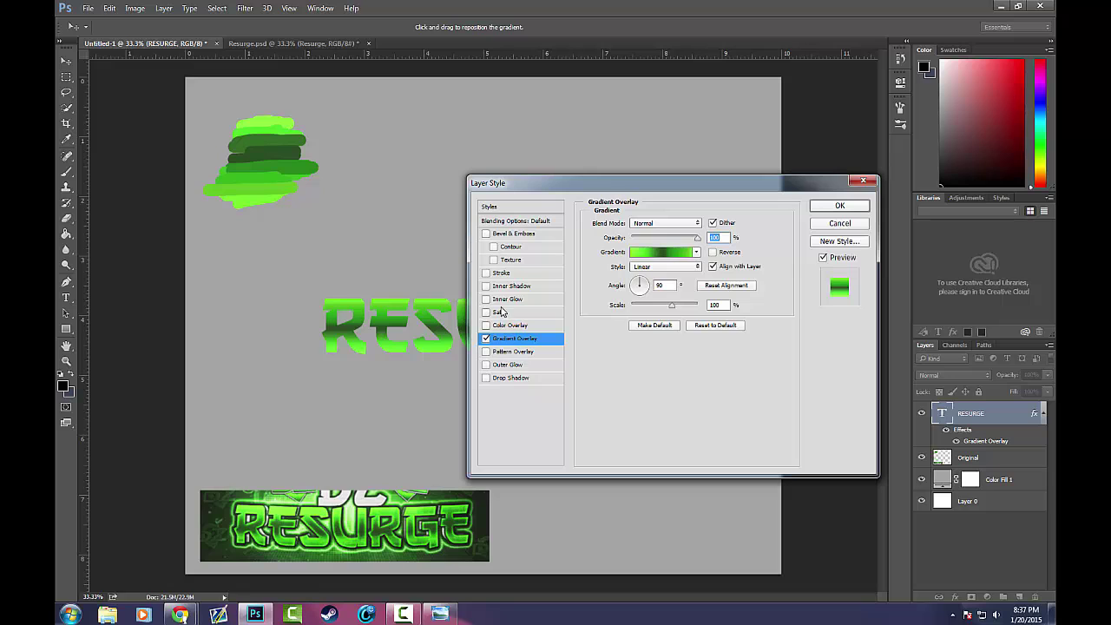
# Add an inside Stroke to the RESURGE text and colour it dark green 1c4015, starting from a palette sample
pyautogui.click(511, 274)
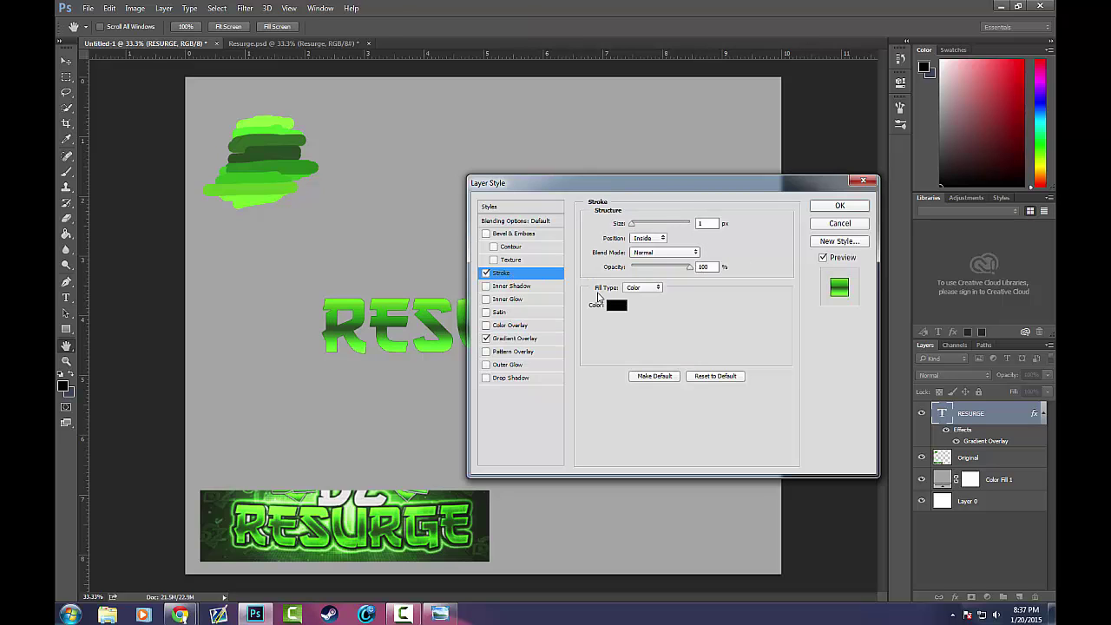
pyautogui.moveTo(631, 224); pyautogui.dragTo(634, 227)
pyautogui.click(616, 305)
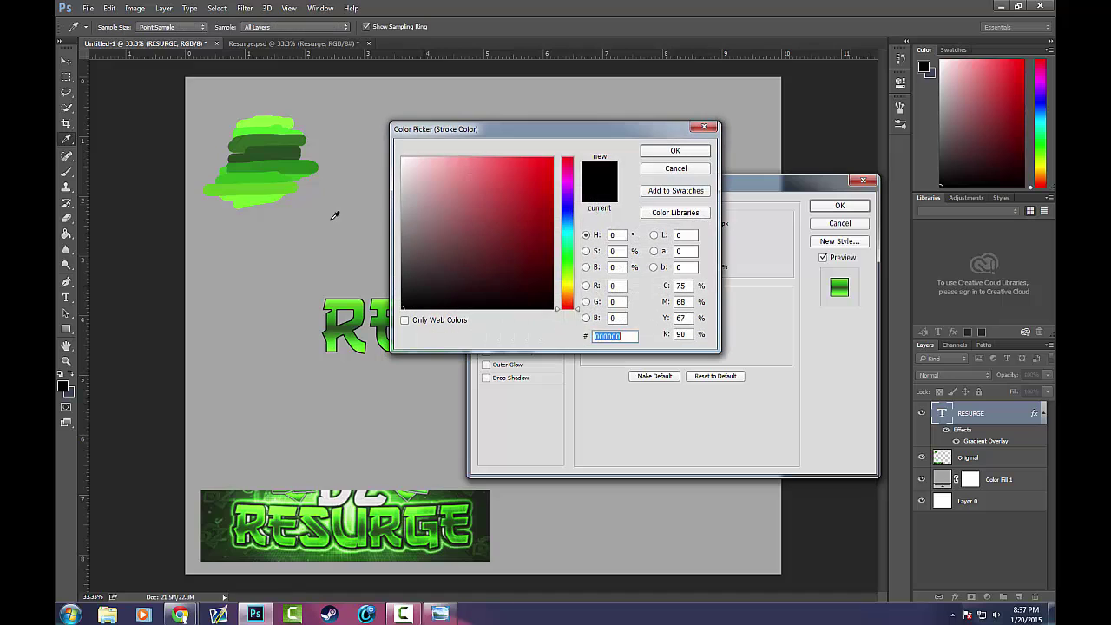
pyautogui.click(276, 147)
pyautogui.click(502, 270)
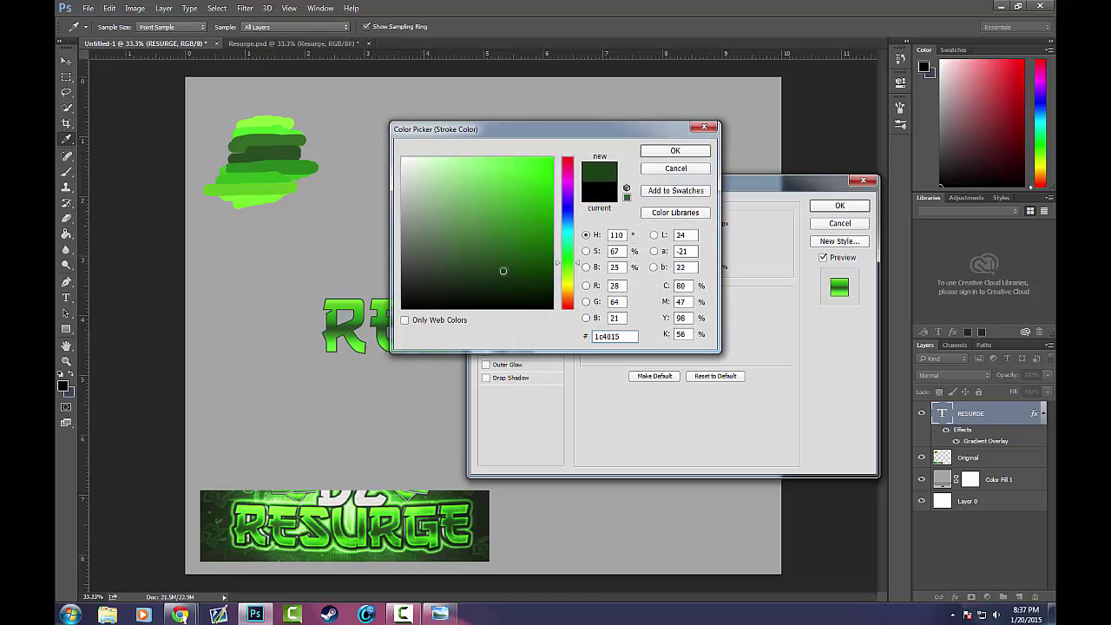
pyautogui.click(675, 151)
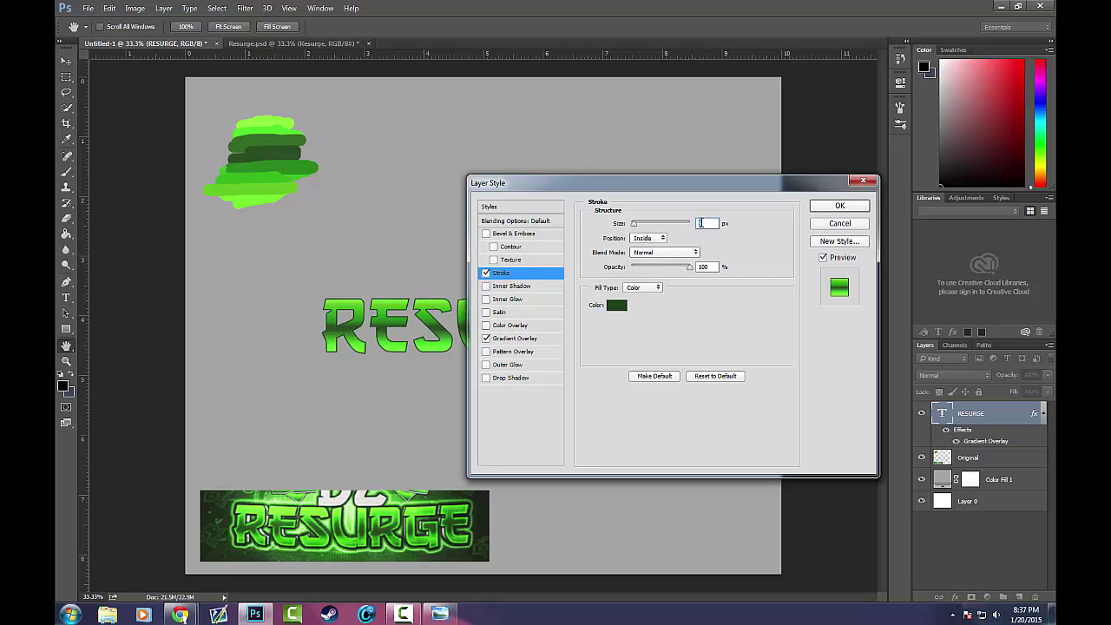
# Set the stroke size to 6 px and apply the layer style to the RESURGE text
pyautogui.write('6')
pyautogui.press('Up')
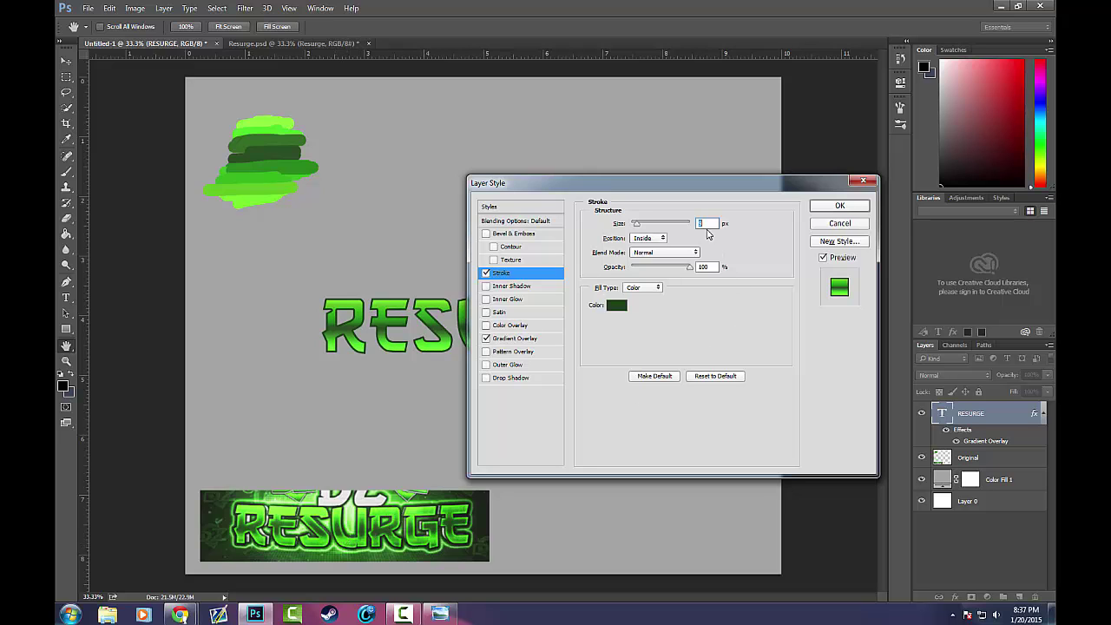
pyautogui.write('6')
pyautogui.click(839, 205)
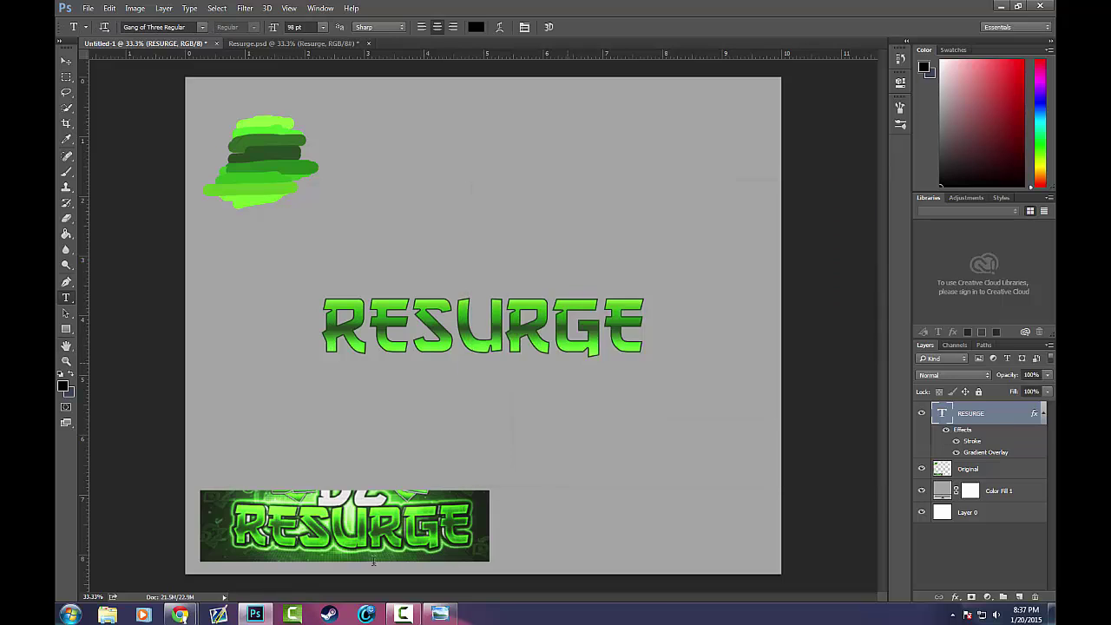
# Check the glow on the reference lettering and add an Inner Glow to the RESURGE text with colour 53da21
pyautogui.scroll(5, 438, 521)
pyautogui.scroll(-4, 438, 522)
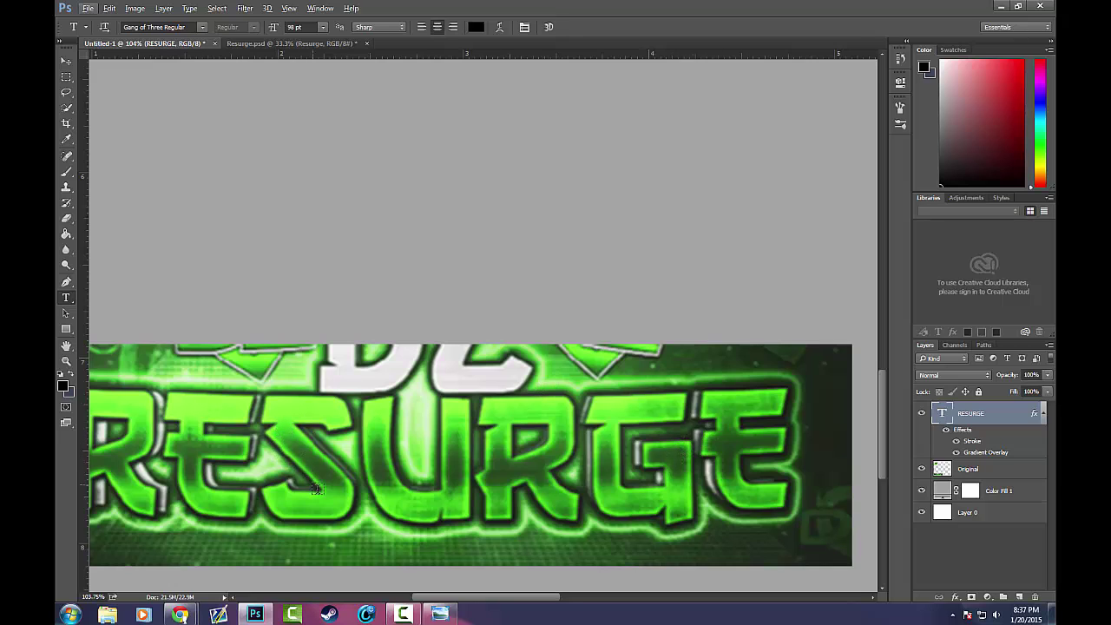
pyautogui.scroll(-4, 384, 393)
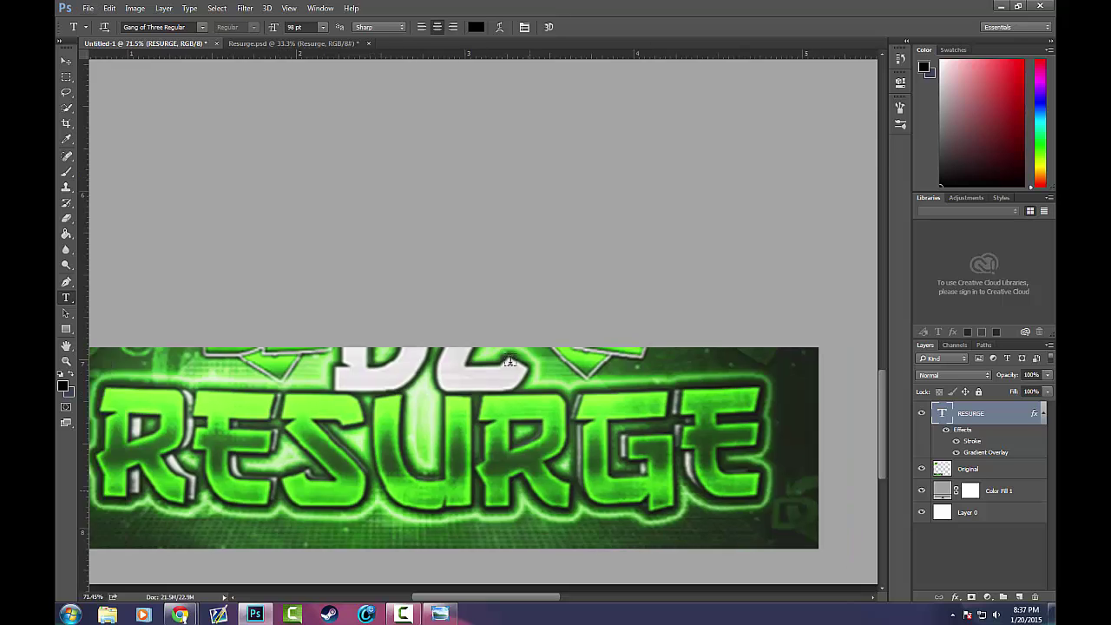
pyautogui.doubleClick(983, 452)
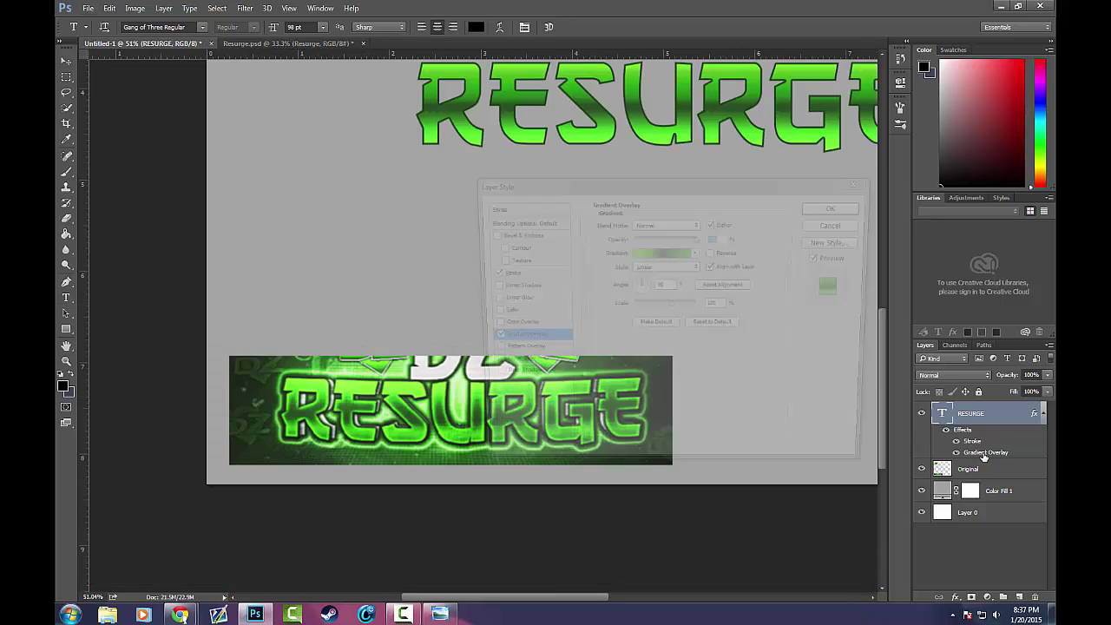
pyautogui.click(516, 301)
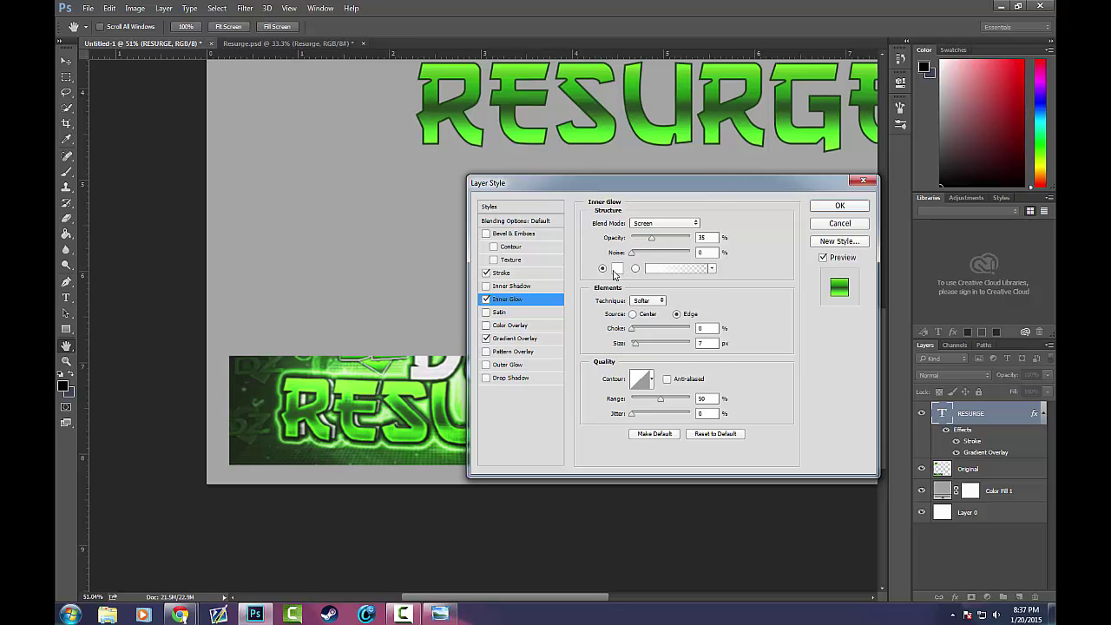
pyautogui.click(615, 269)
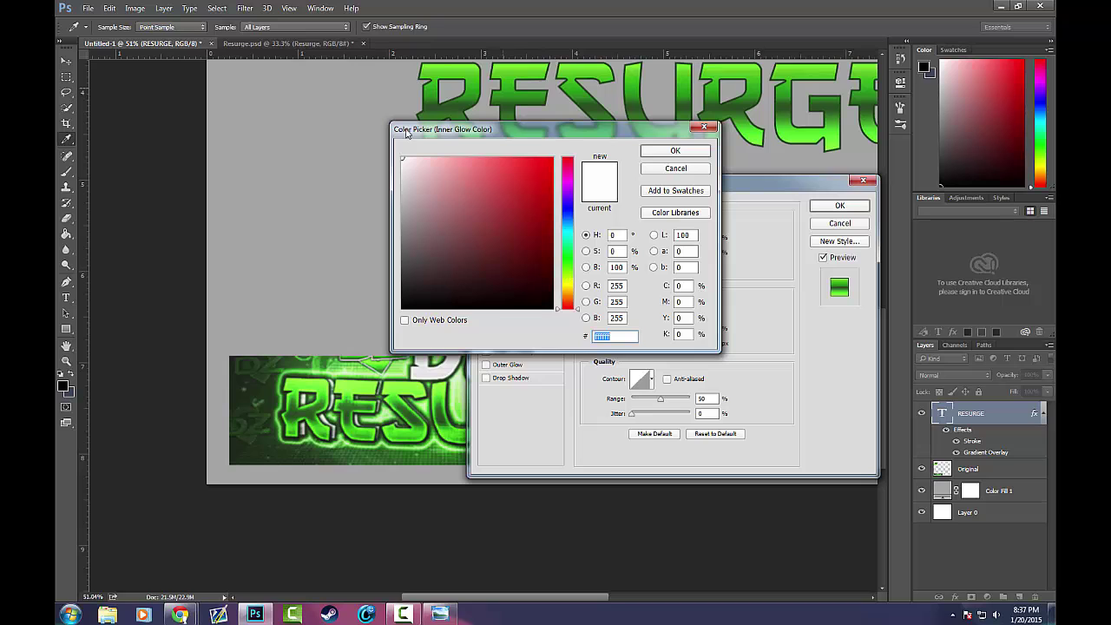
pyautogui.write('53da21')
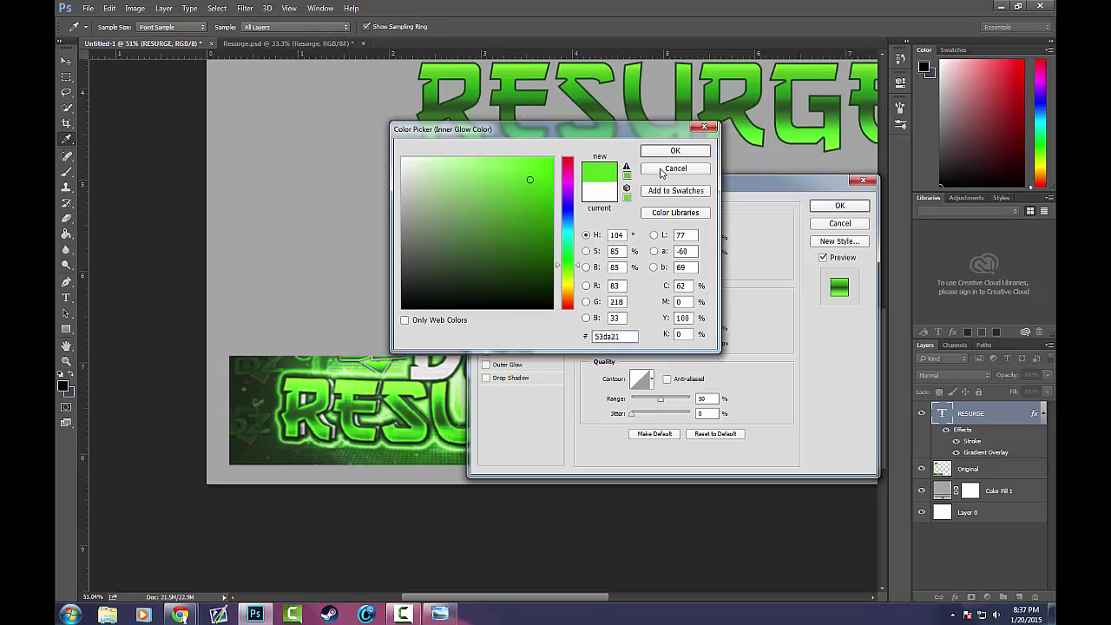
pyautogui.click(670, 152)
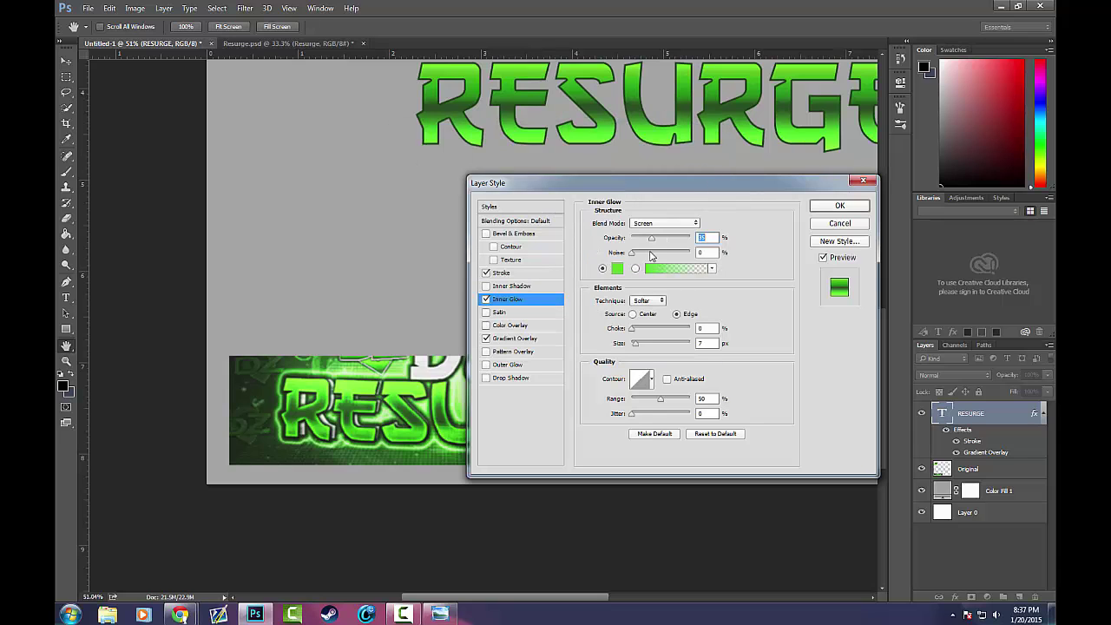
# Set the inner glow's size to about 35 px, range to 29%, jitter to 11% and opacity to 69%
pyautogui.moveTo(637, 348); pyautogui.dragTo(644, 346)
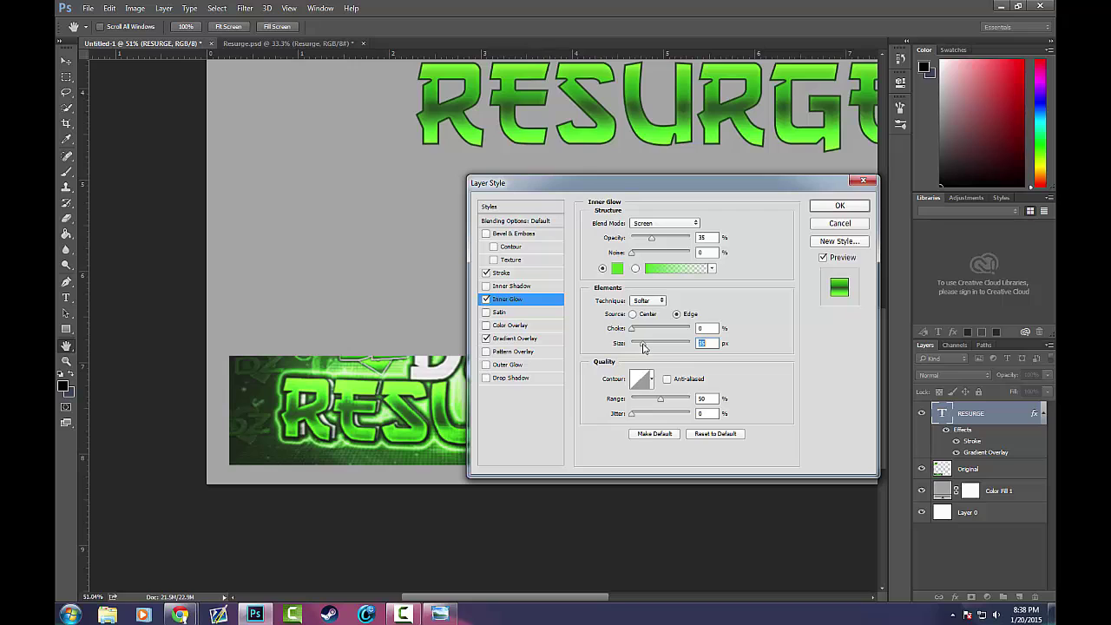
pyautogui.moveTo(659, 400); pyautogui.dragTo(637, 415)
pyautogui.moveTo(652, 244); pyautogui.dragTo(632, 257)
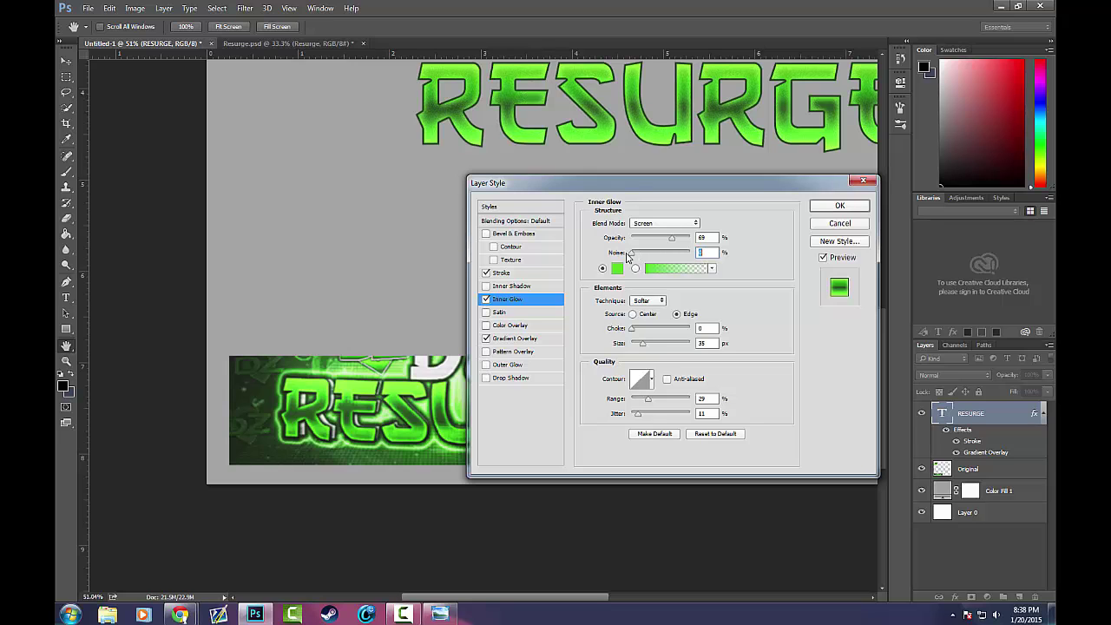
# Compare the Center and Edge glow sources, keep Edge with 4% choke and a smaller size, and apply the Inner Glow
pyautogui.click(632, 314)
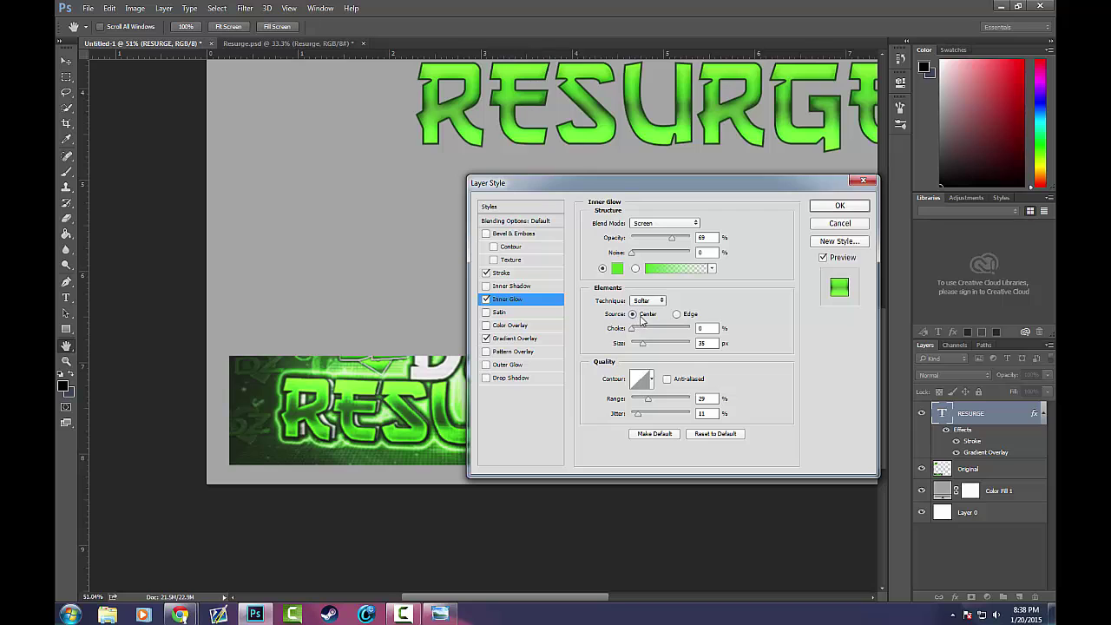
pyautogui.click(676, 314)
pyautogui.moveTo(633, 329)
pyautogui.mouseDown()
pyautogui.moveTo(664, 332)
pyautogui.moveTo(632, 334)
pyautogui.mouseUp()
pyautogui.write('4')
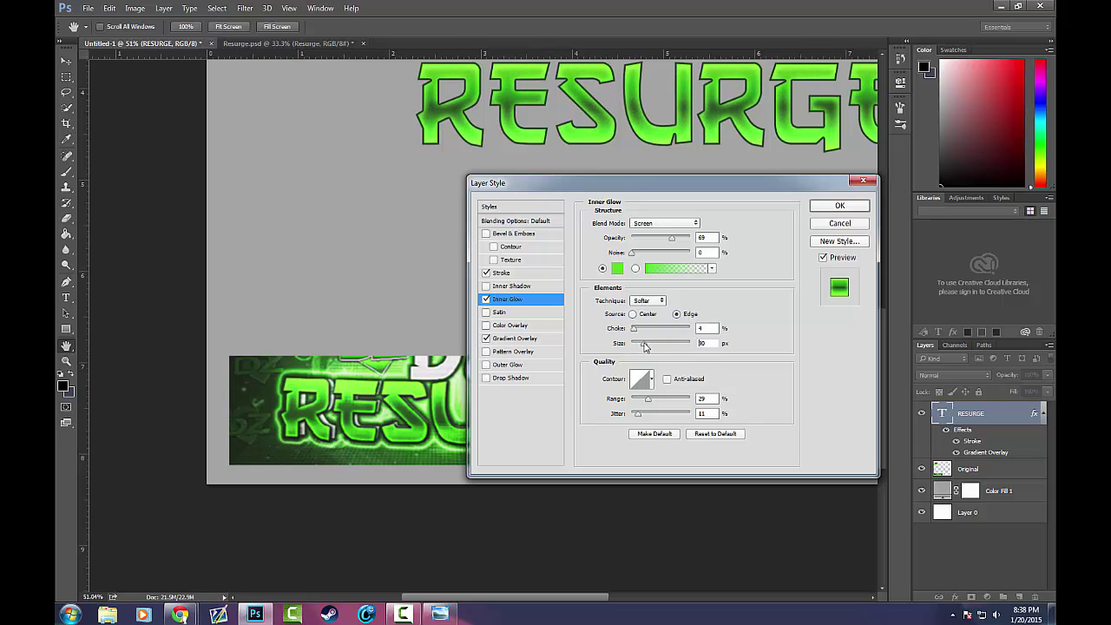
pyautogui.press('Tab')
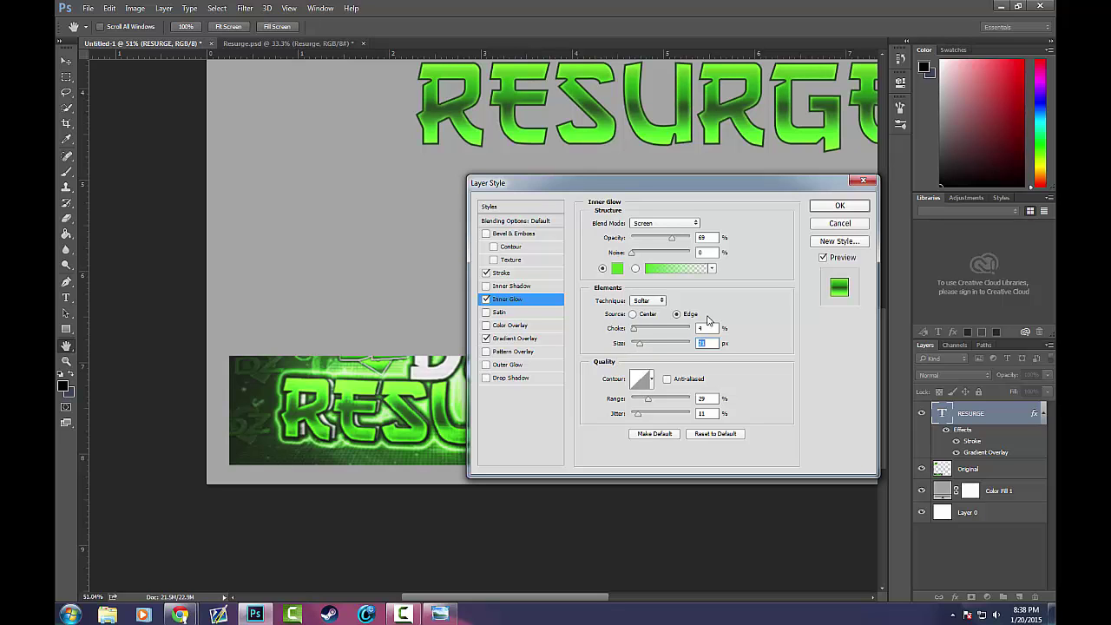
pyautogui.click(838, 205)
# Accept the inner glow settings and inspect the RESURGE lettering up close and at full canvas size
pyautogui.scroll(1, 811, 216)
pyautogui.moveTo(811, 216); pyautogui.dragTo(512, 371)
pyautogui.scroll(5, 546, 311)
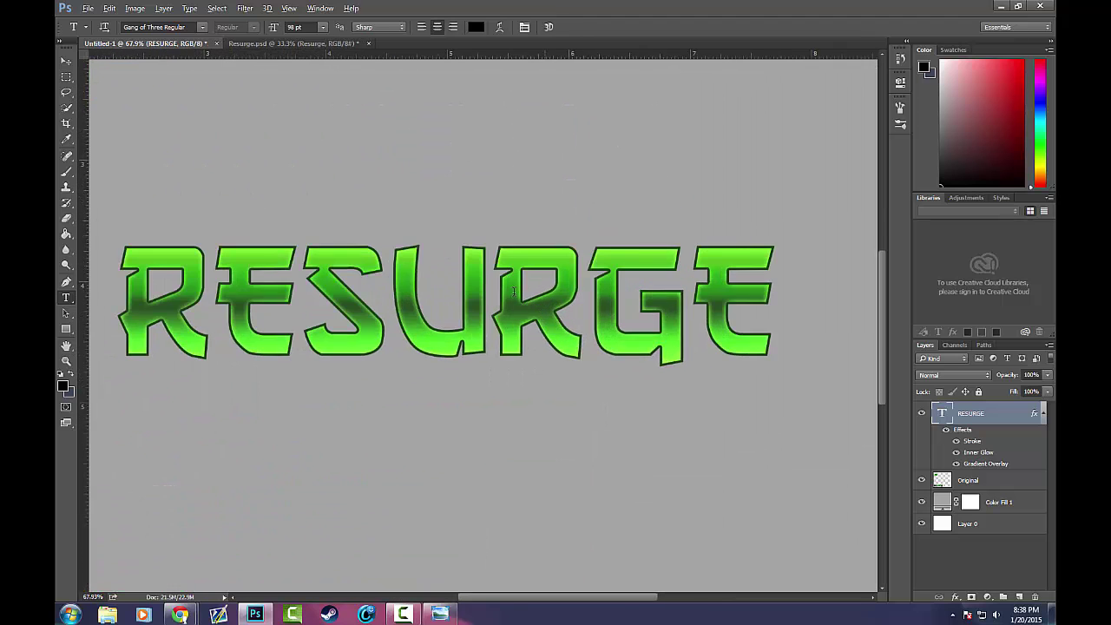
pyautogui.scroll(-5, 526, 286)
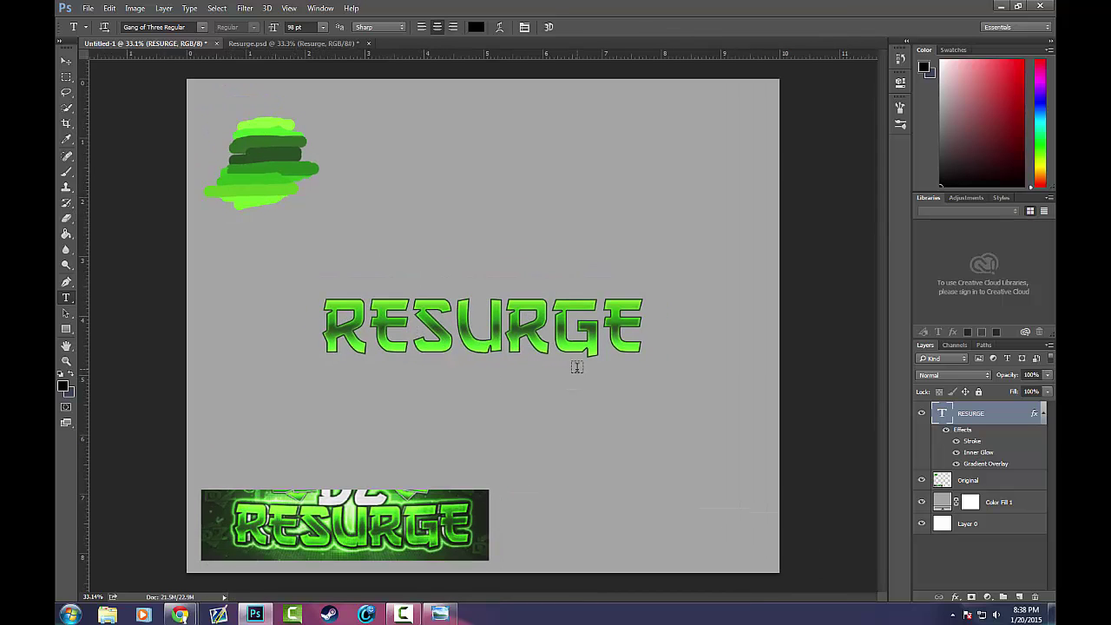
# Add an Outer Glow to the RESURGE text with bright green 91f23f sampled from the reference image
pyautogui.doubleClick(972, 465)
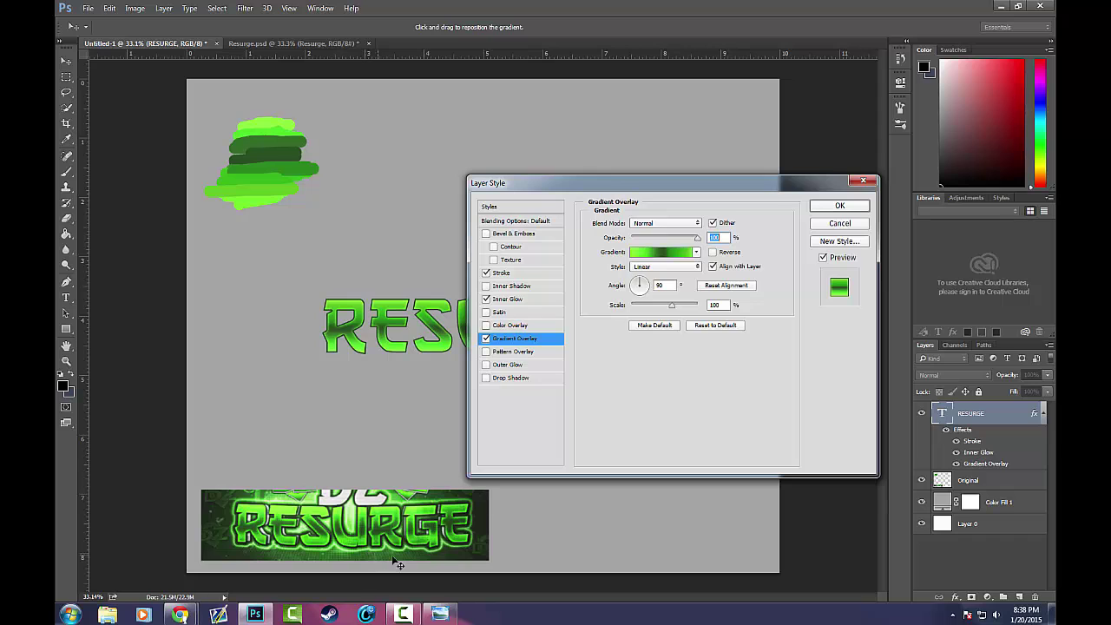
pyautogui.click(515, 367)
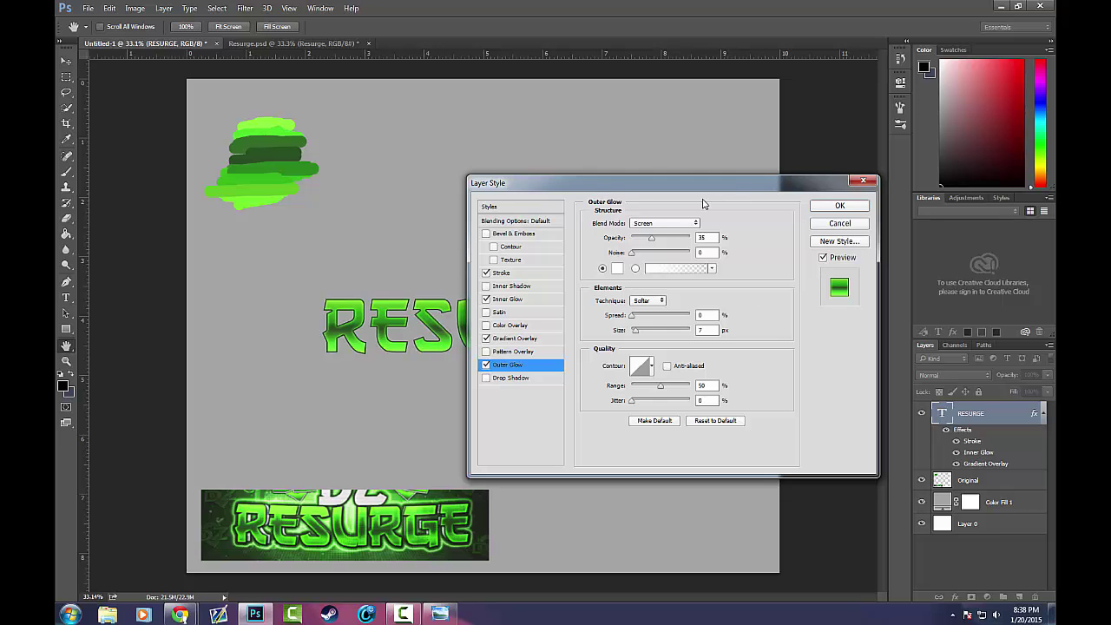
pyautogui.click(616, 269)
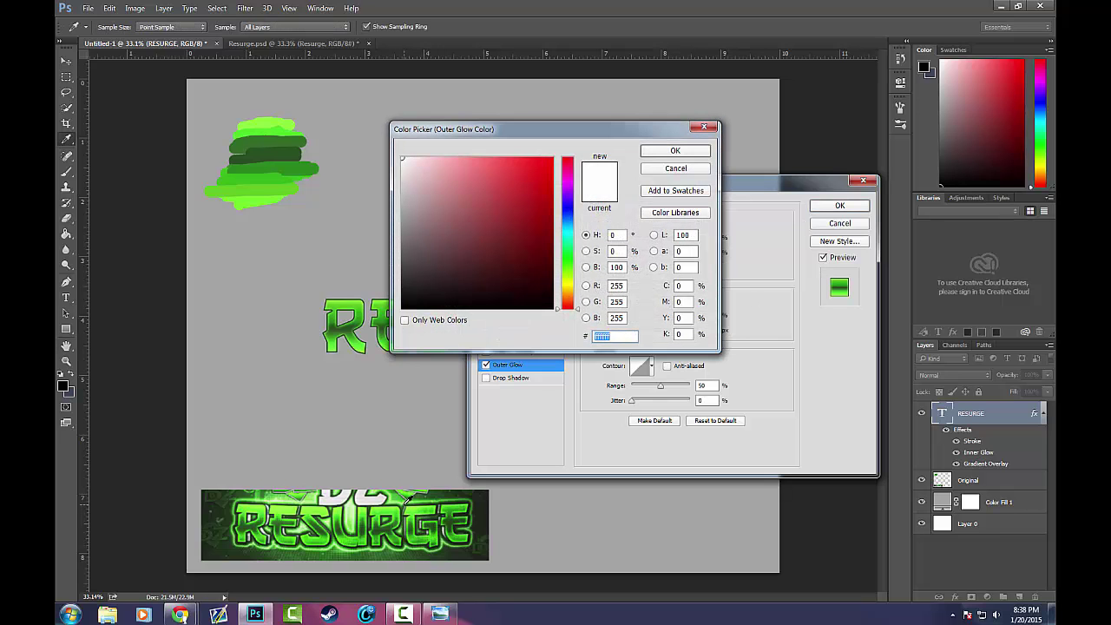
pyautogui.moveTo(402, 498); pyautogui.dragTo(404, 499)
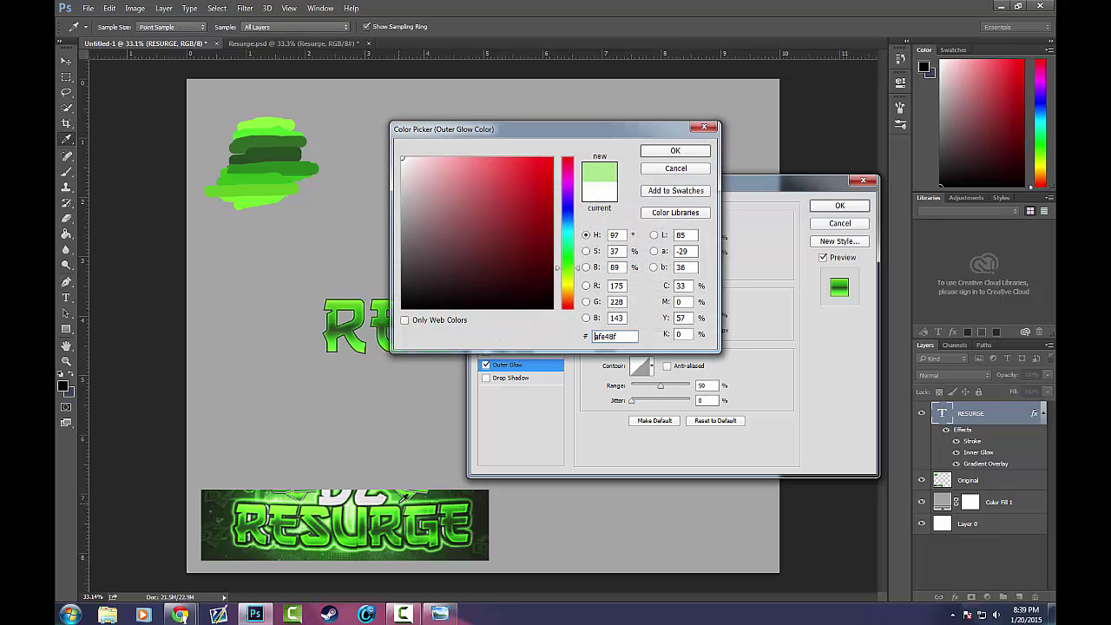
pyautogui.click(398, 500)
pyautogui.click(399, 499)
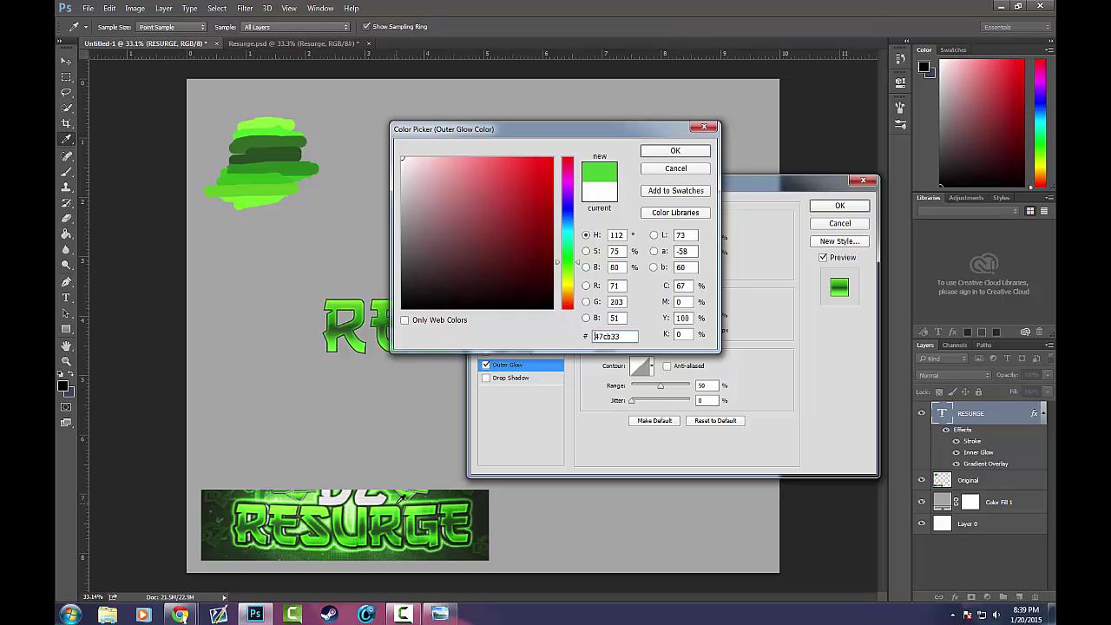
pyautogui.click(395, 497)
pyautogui.moveTo(395, 497); pyautogui.dragTo(369, 505)
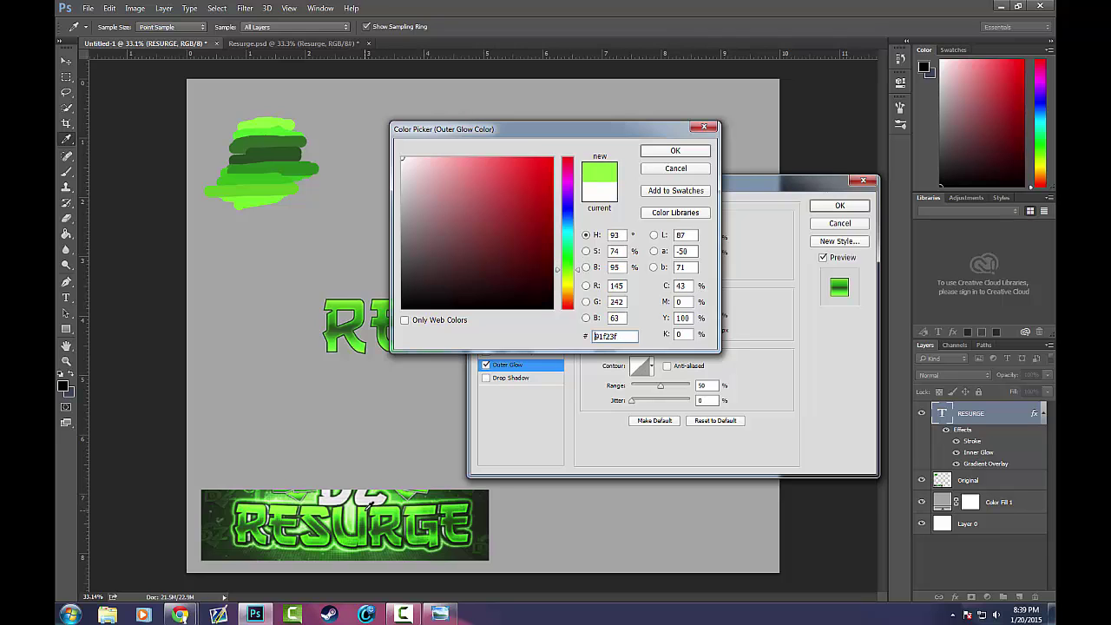
pyautogui.click(657, 153)
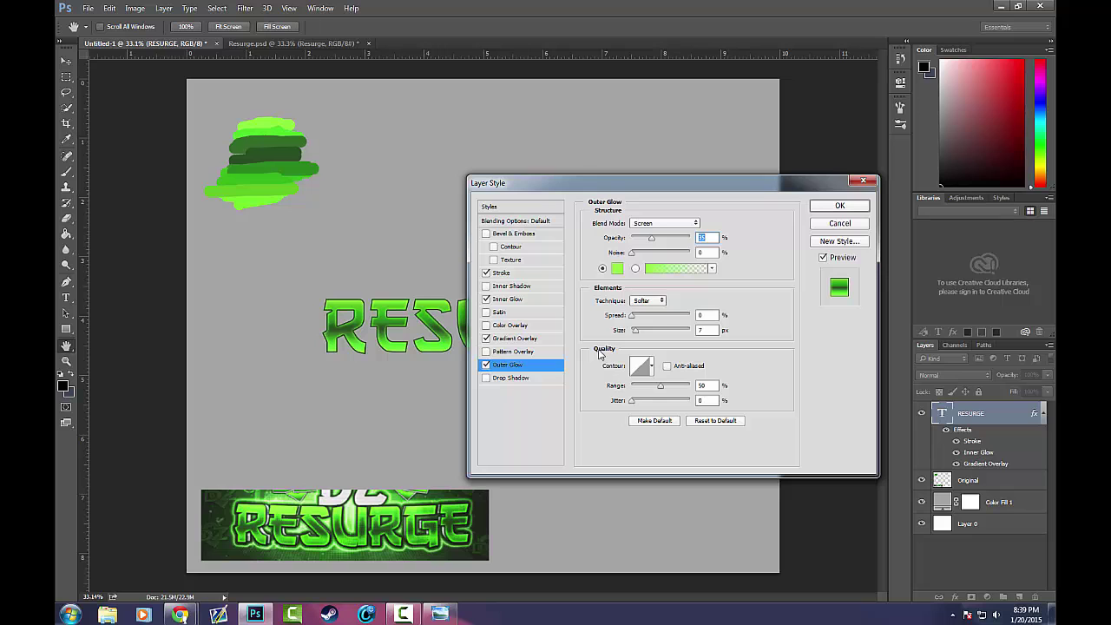
# Set the outer glow's opacity to 74%, spread to 31% and size to 16 px
pyautogui.moveTo(620, 189); pyautogui.dragTo(645, 210)
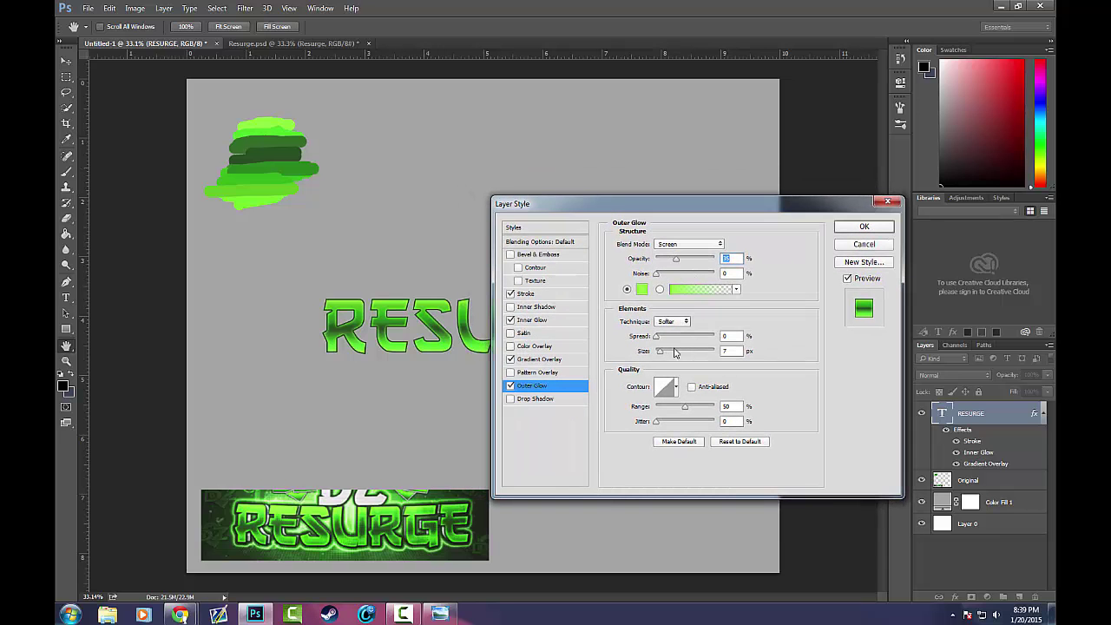
pyautogui.moveTo(660, 353); pyautogui.dragTo(682, 341)
pyautogui.moveTo(677, 259); pyautogui.dragTo(701, 269)
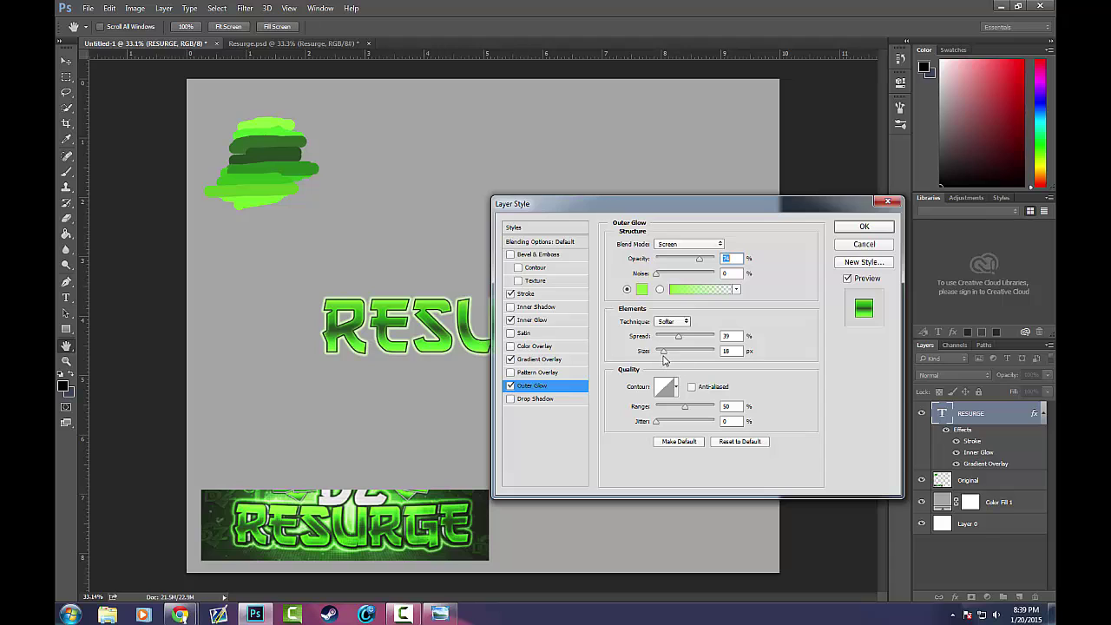
pyautogui.moveTo(663, 357); pyautogui.dragTo(661, 354)
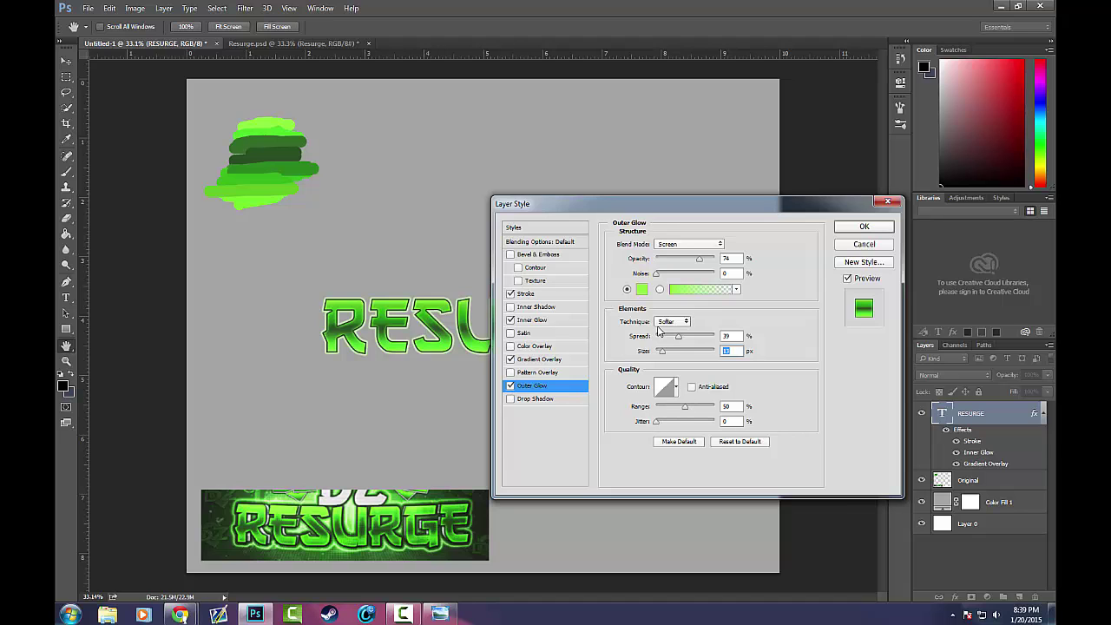
pyautogui.moveTo(663, 355); pyautogui.dragTo(686, 340)
# Change the outer glow's colour to a darker green and apply the Outer Glow to the RESURGE text
pyautogui.click(641, 289)
pyautogui.moveTo(513, 168)
pyautogui.mouseDown()
pyautogui.moveTo(537, 188)
pyautogui.moveTo(535, 200)
pyautogui.moveTo(535, 190)
pyautogui.mouseUp()
pyautogui.click(661, 152)
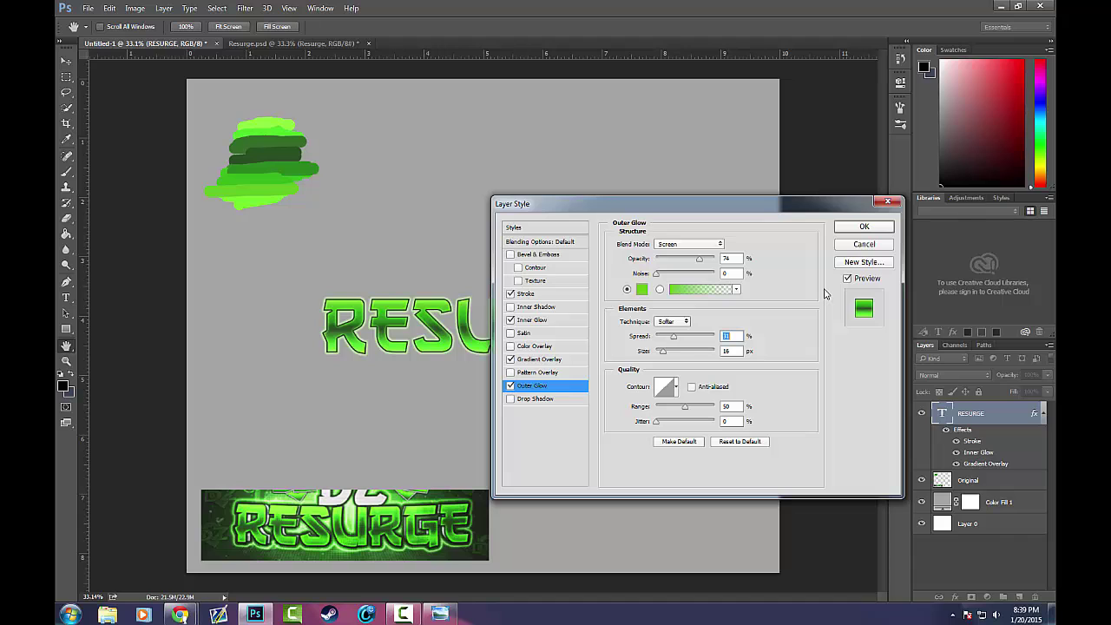
pyautogui.moveTo(655, 274); pyautogui.dragTo(618, 276)
pyautogui.moveTo(656, 426)
pyautogui.mouseDown()
pyautogui.moveTo(724, 424)
pyautogui.moveTo(653, 427)
pyautogui.mouseUp()
pyautogui.click(863, 226)
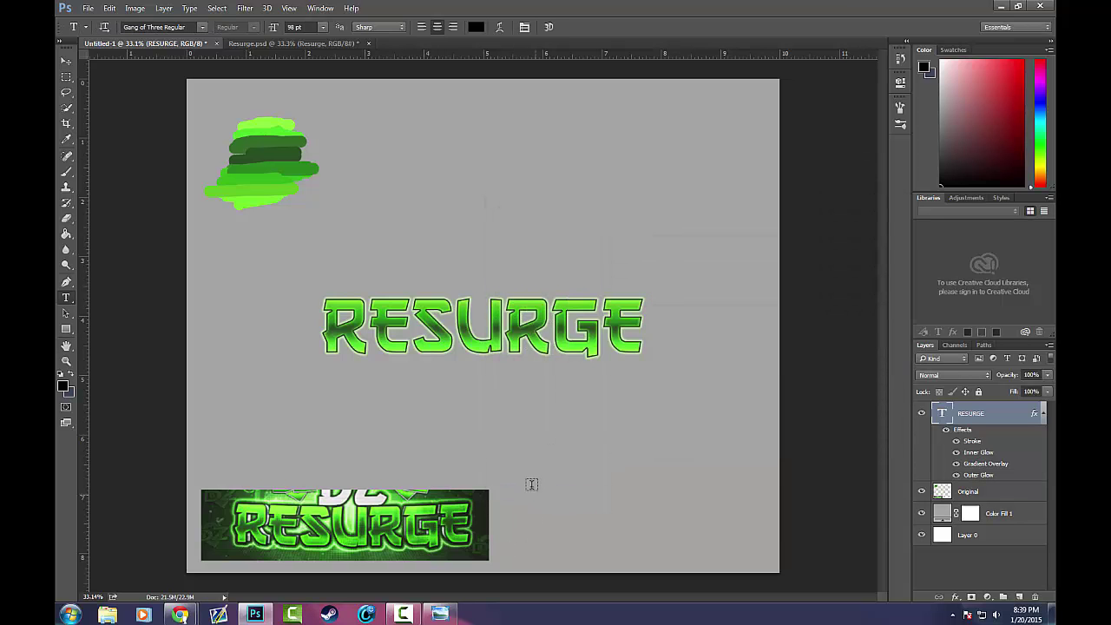
# Compare the glow around the RESURGE text with the reference lettering up close
pyautogui.scroll(5, 518, 426)
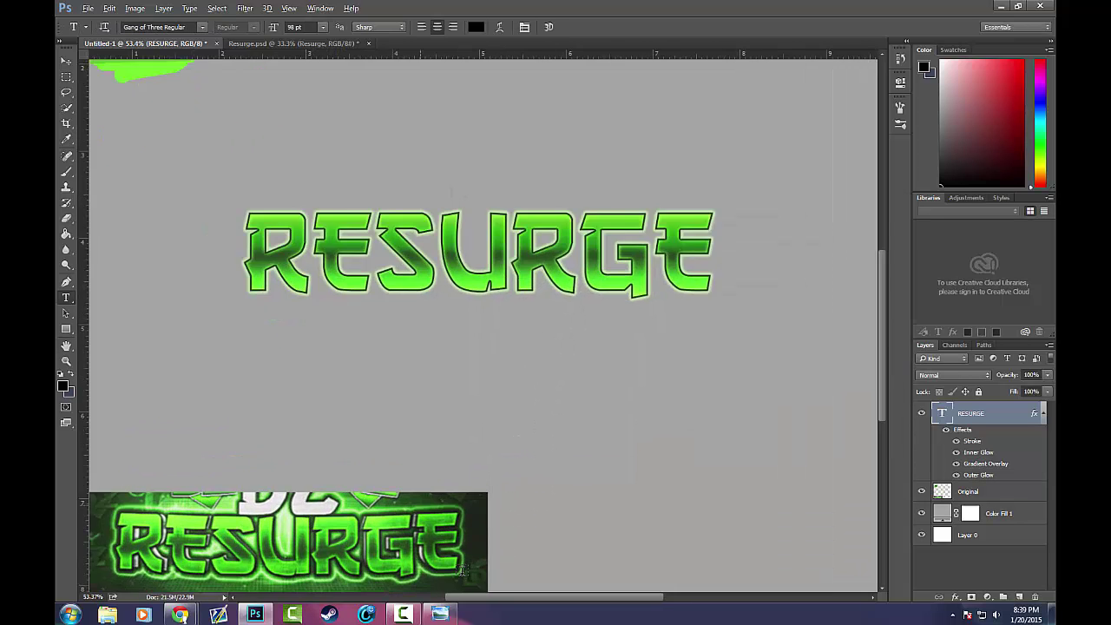
pyautogui.scroll(1, 633, 347)
pyautogui.scroll(-4, 590, 352)
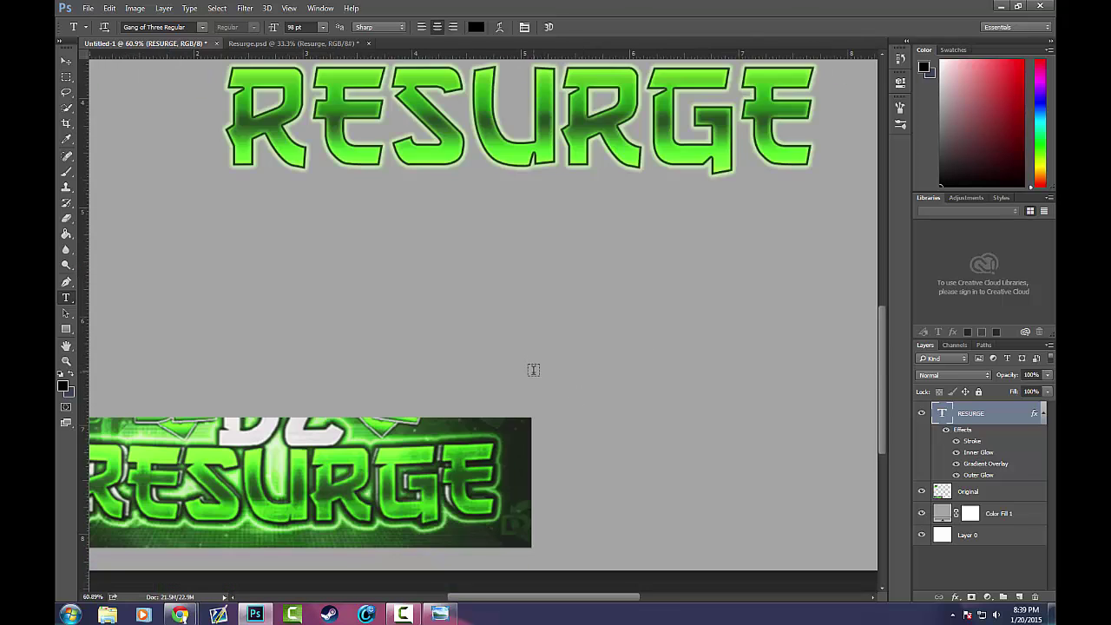
pyautogui.scroll(2, 351, 476)
pyautogui.scroll(-4, 529, 368)
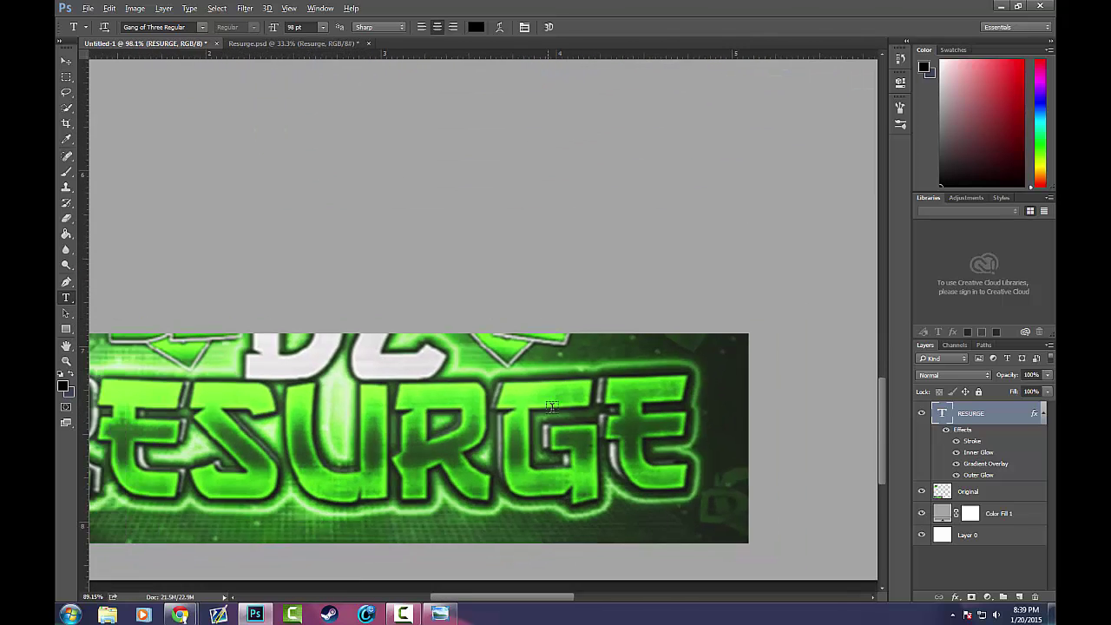
pyautogui.scroll(2, 625, 283)
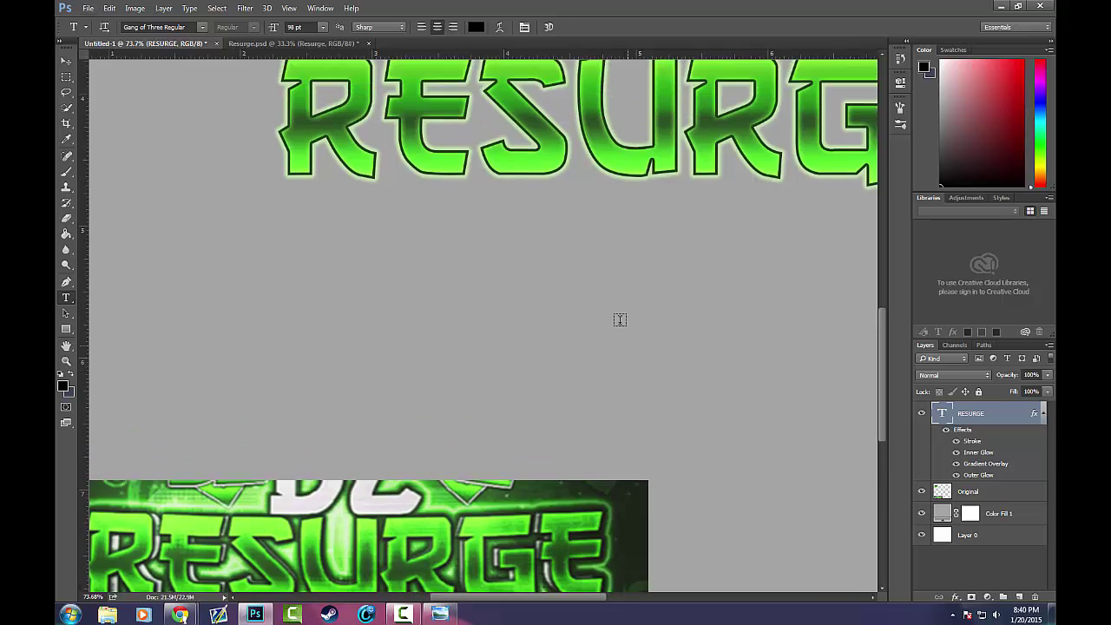
pyautogui.scroll(-4, 619, 318)
pyautogui.scroll(3, 602, 340)
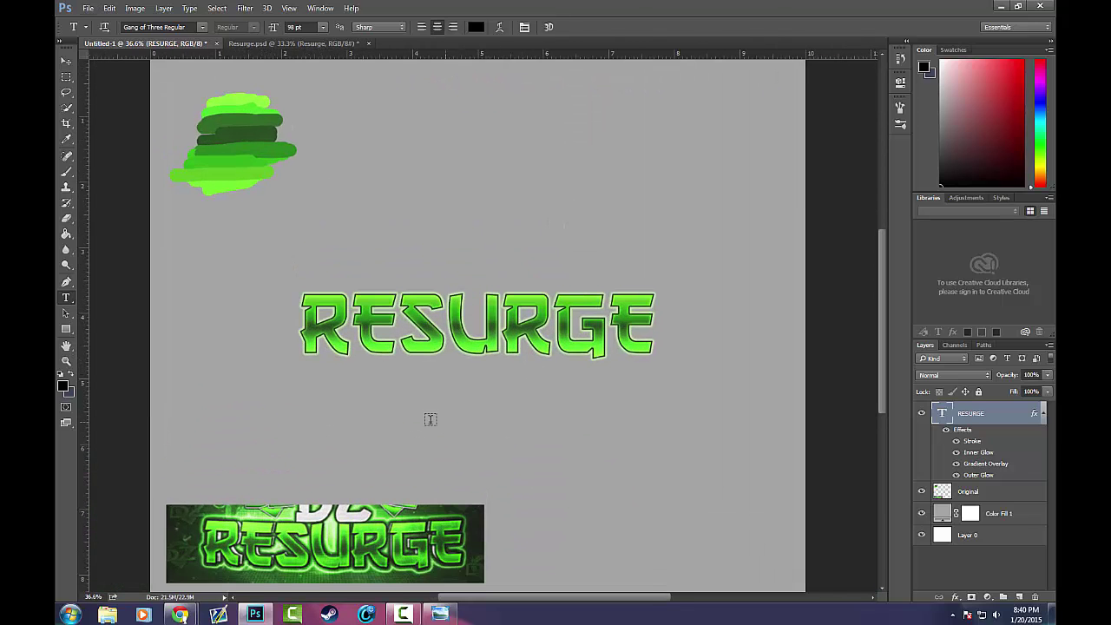
pyautogui.scroll(1, 428, 419)
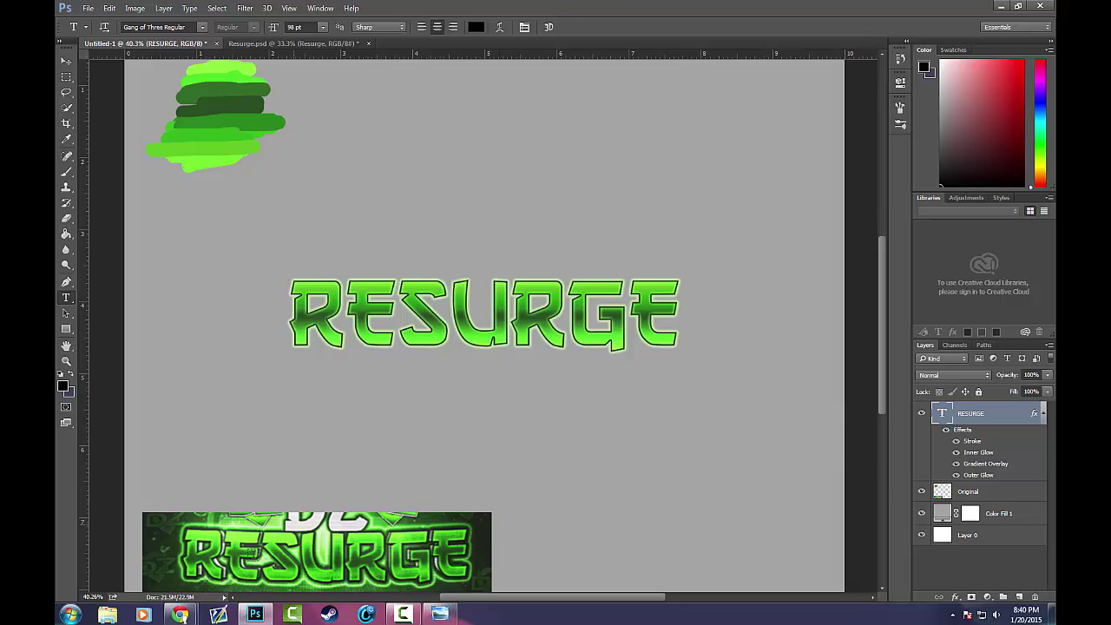
# Add a Drop Shadow to the RESURGE text with the light grey colour dadada
pyautogui.click(974, 564)
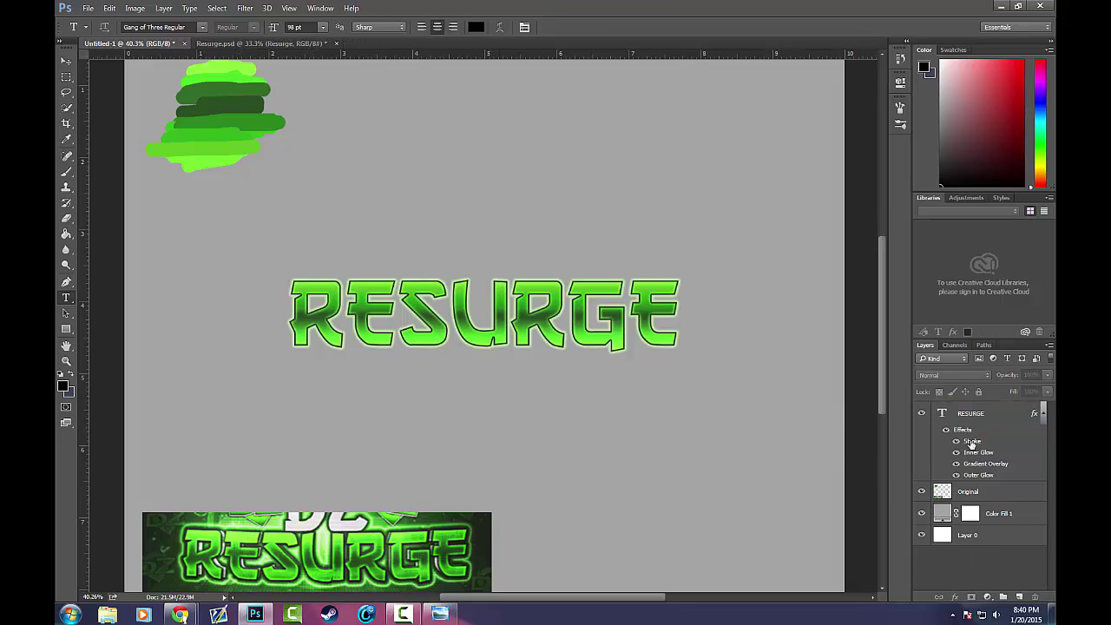
pyautogui.doubleClick(980, 464)
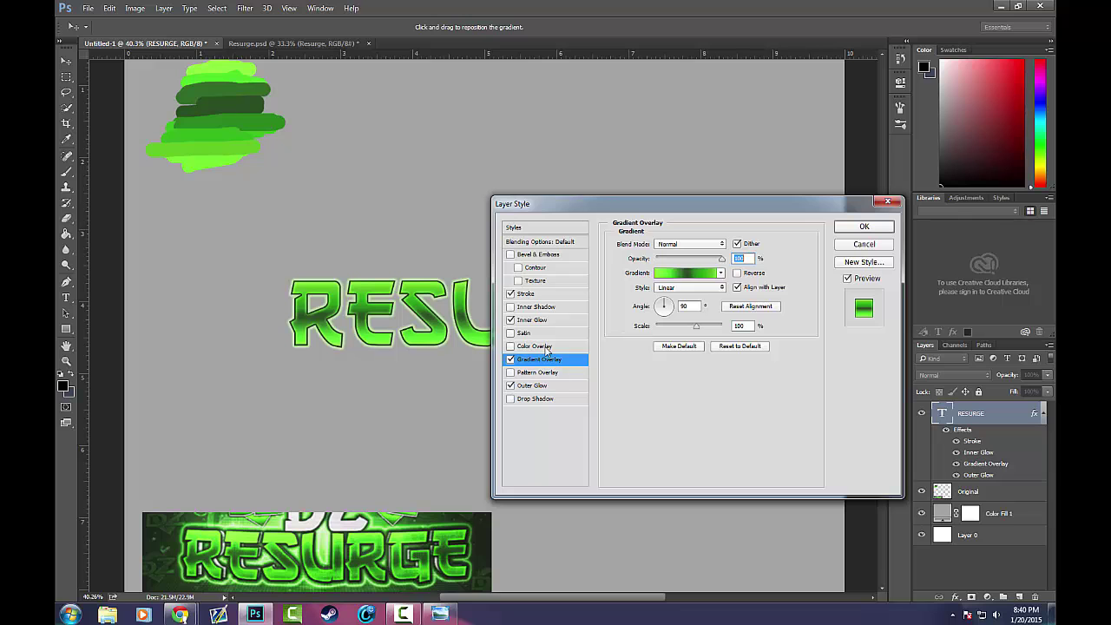
pyautogui.click(536, 398)
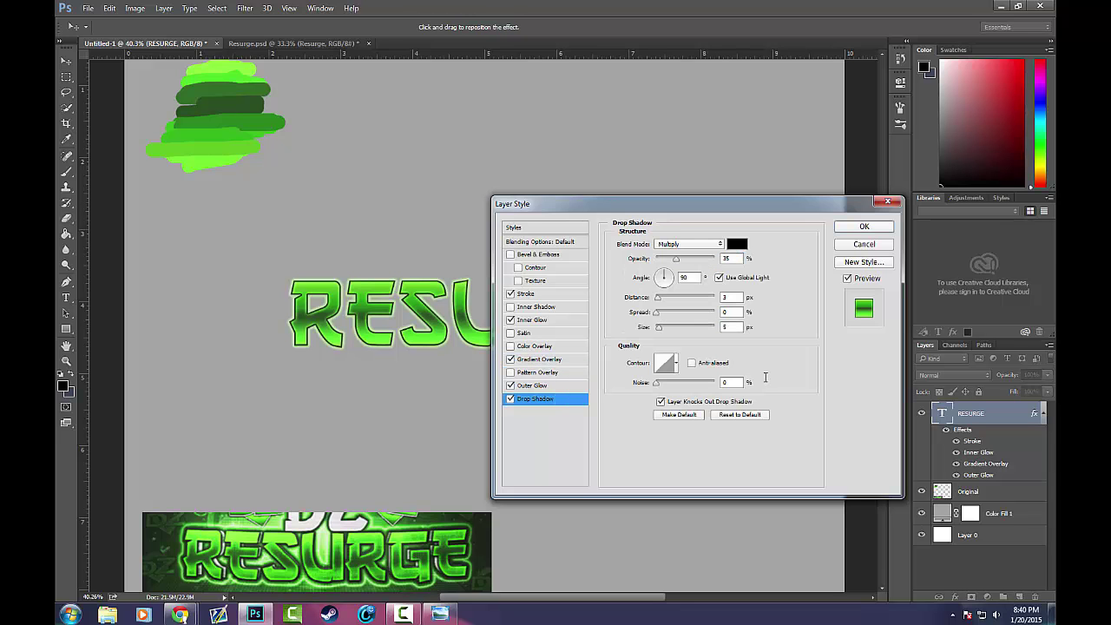
pyautogui.click(737, 244)
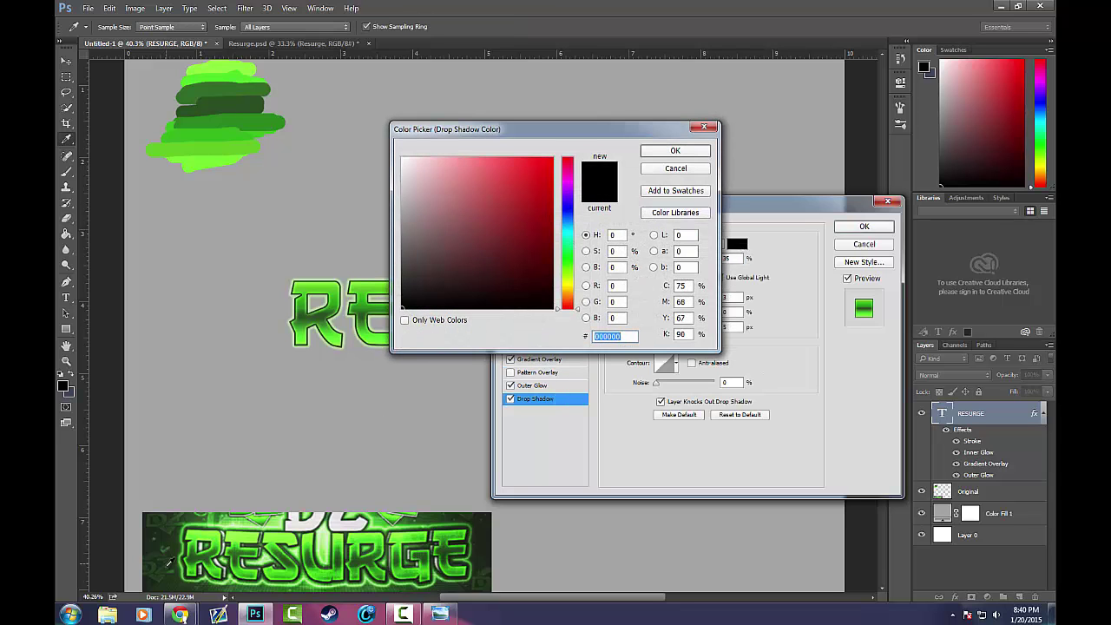
pyautogui.moveTo(227, 550); pyautogui.dragTo(201, 545)
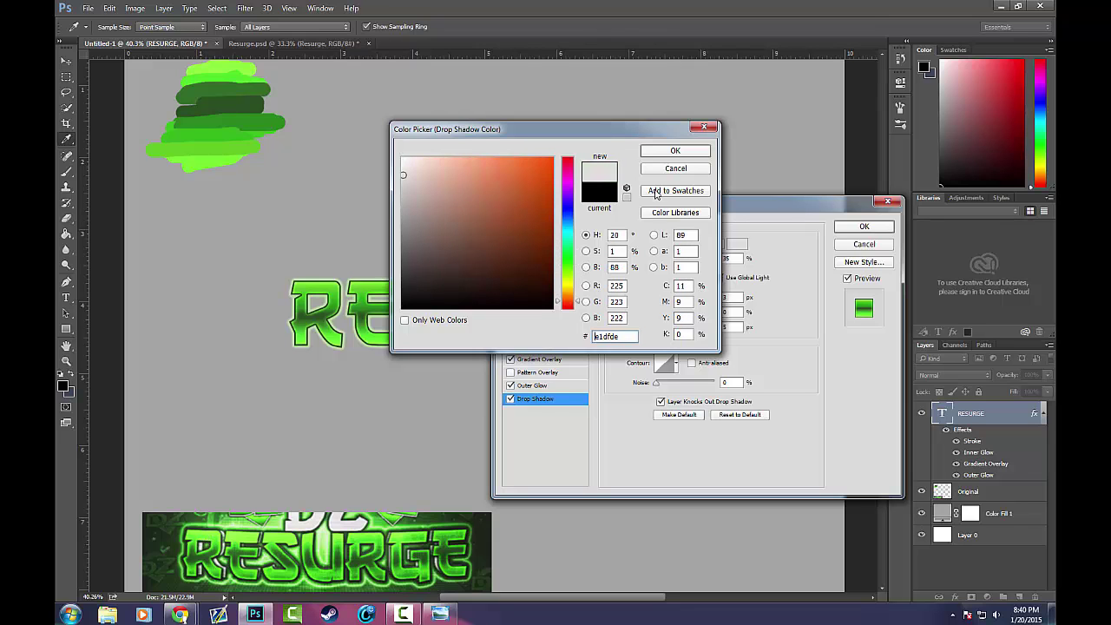
pyautogui.moveTo(402, 175); pyautogui.dragTo(401, 179)
pyautogui.click(682, 151)
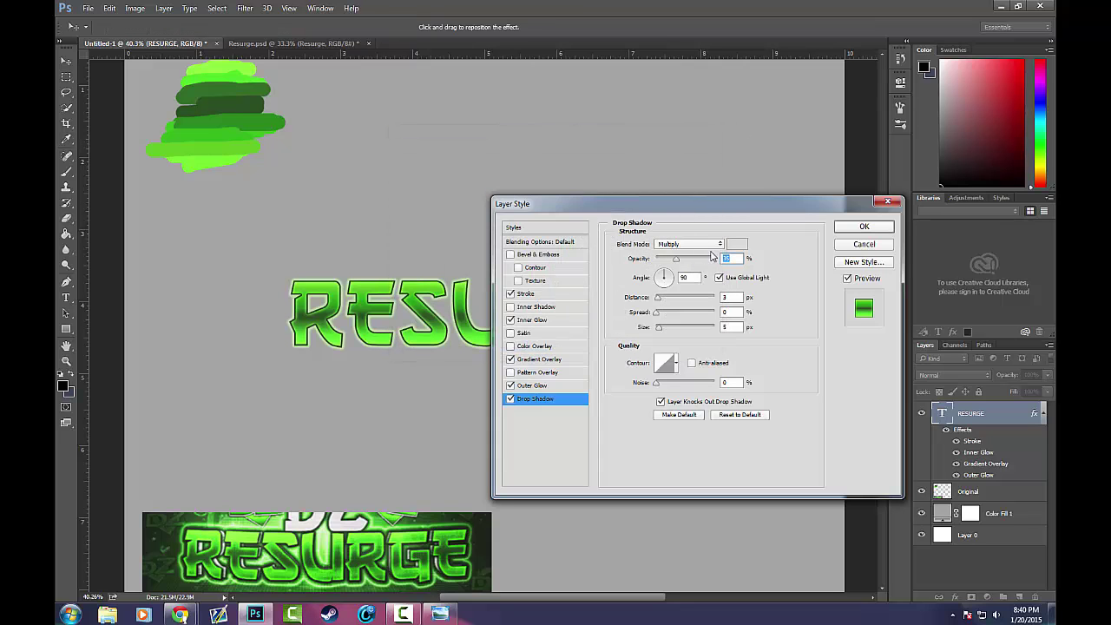
# Set the drop shadow's opacity to 100%, distance to 31 px and size to 90 px, and apply the layer style
pyautogui.moveTo(730, 210); pyautogui.dragTo(767, 221)
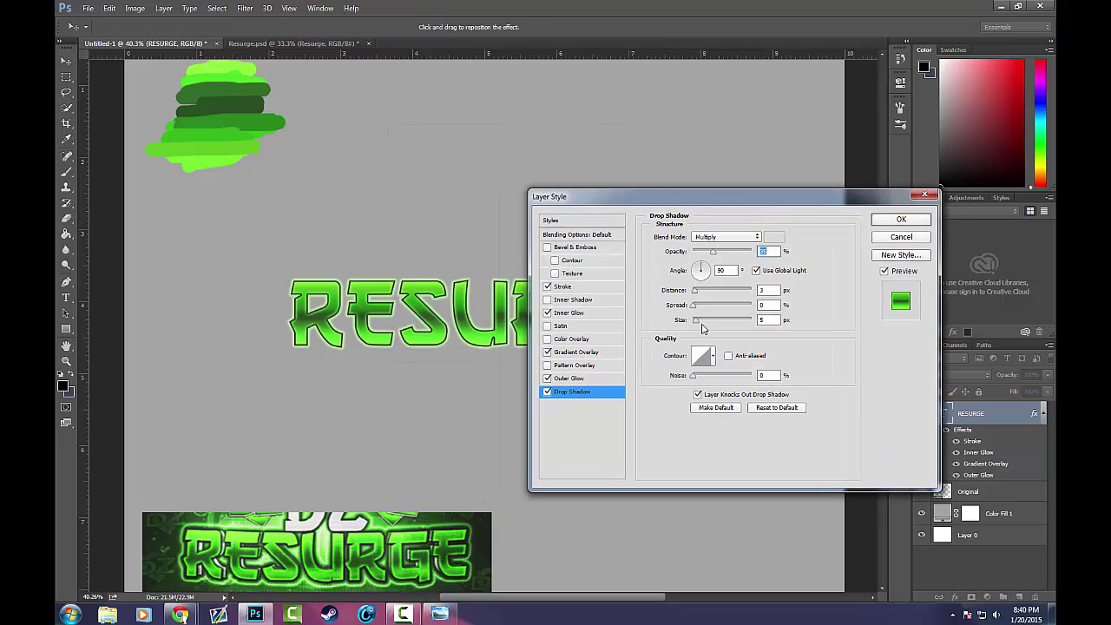
pyautogui.moveTo(703, 326); pyautogui.dragTo(706, 297)
pyautogui.moveTo(716, 253); pyautogui.dragTo(791, 260)
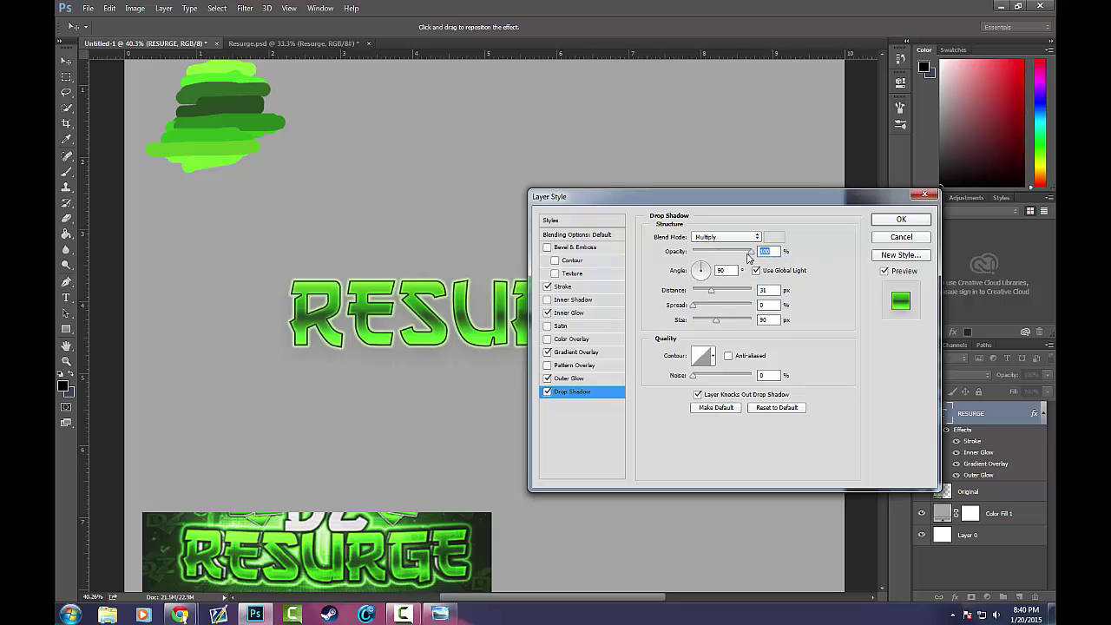
pyautogui.click(774, 237)
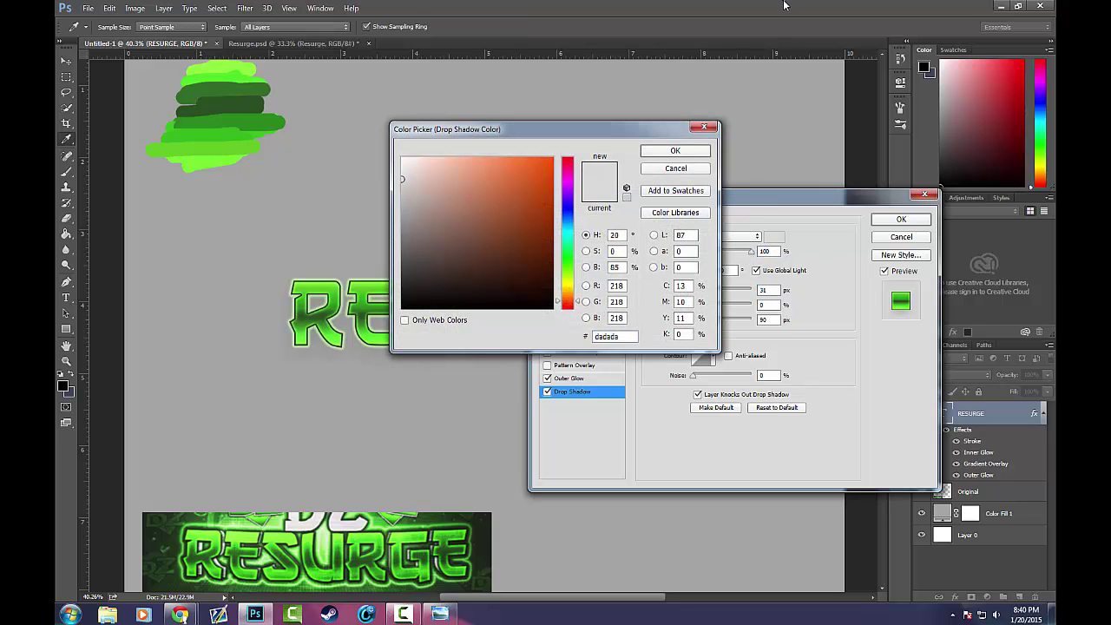
pyautogui.click(676, 151)
pyautogui.click(900, 219)
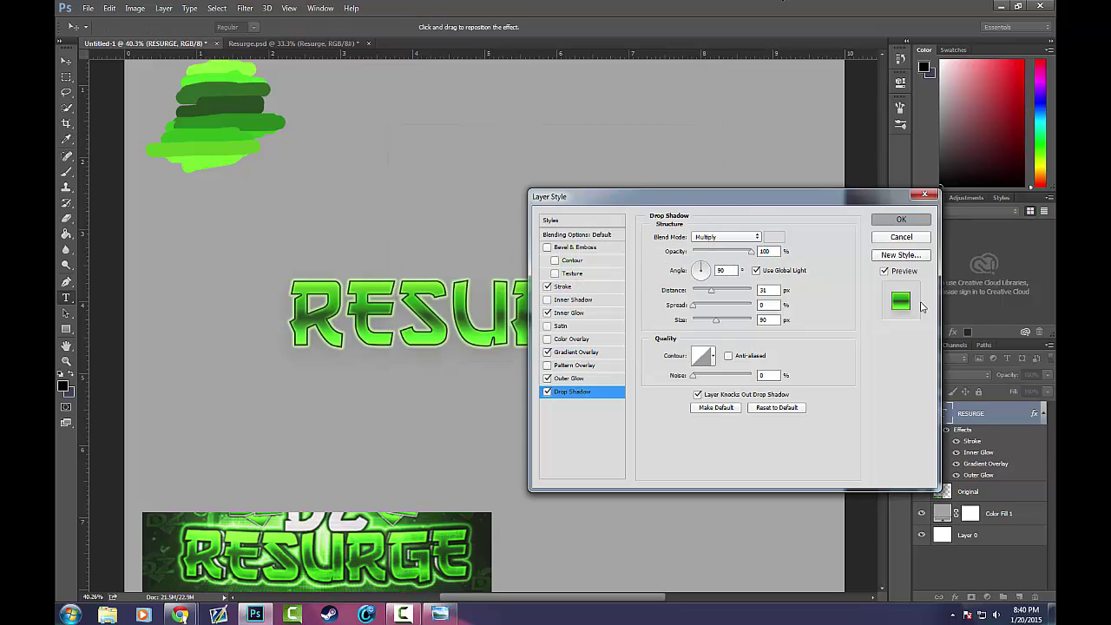
# Change the Color Fill 1 background to the light grey d9dada
pyautogui.doubleClick(942, 524)
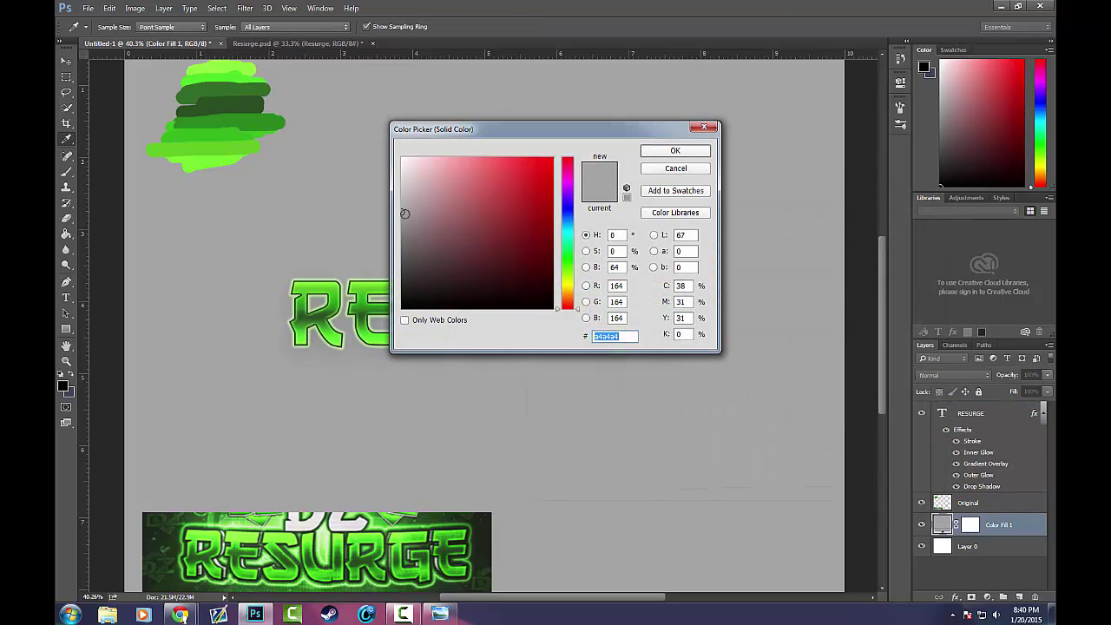
pyautogui.moveTo(405, 213)
pyautogui.mouseDown()
pyautogui.moveTo(397, 179)
pyautogui.moveTo(481, 214)
pyautogui.mouseUp()
pyautogui.moveTo(580, 274); pyautogui.dragTo(576, 237)
pyautogui.click(405, 210)
pyautogui.moveTo(405, 210)
pyautogui.mouseDown()
pyautogui.moveTo(403, 227)
pyautogui.moveTo(401, 178)
pyautogui.mouseUp()
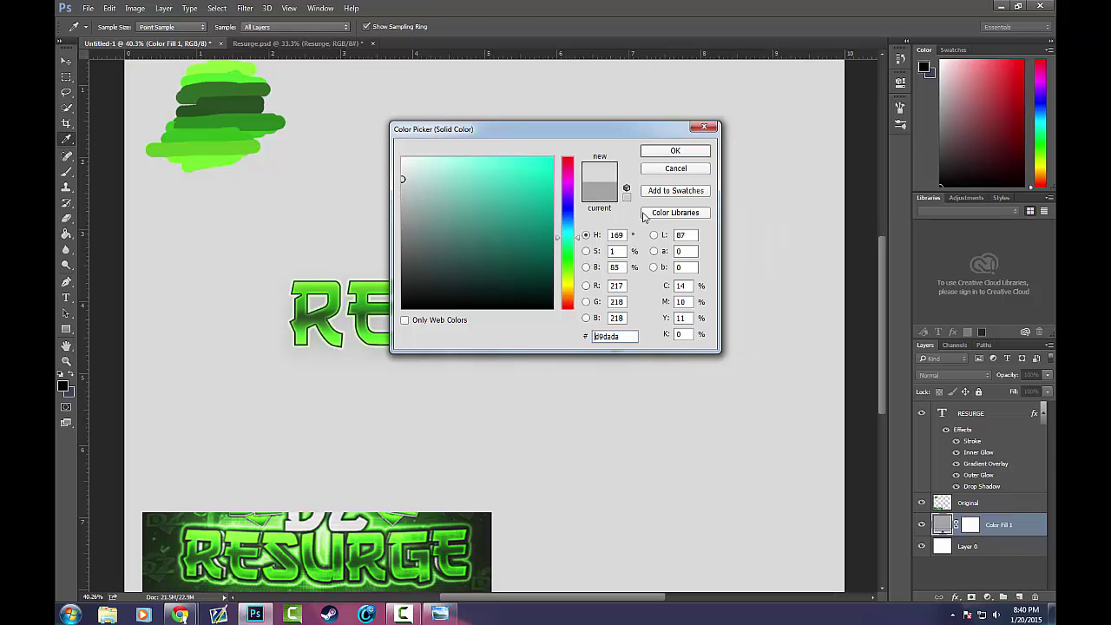
pyautogui.click(674, 151)
# Change the RESURGE text's drop shadow colour to black 000000
pyautogui.doubleClick(978, 474)
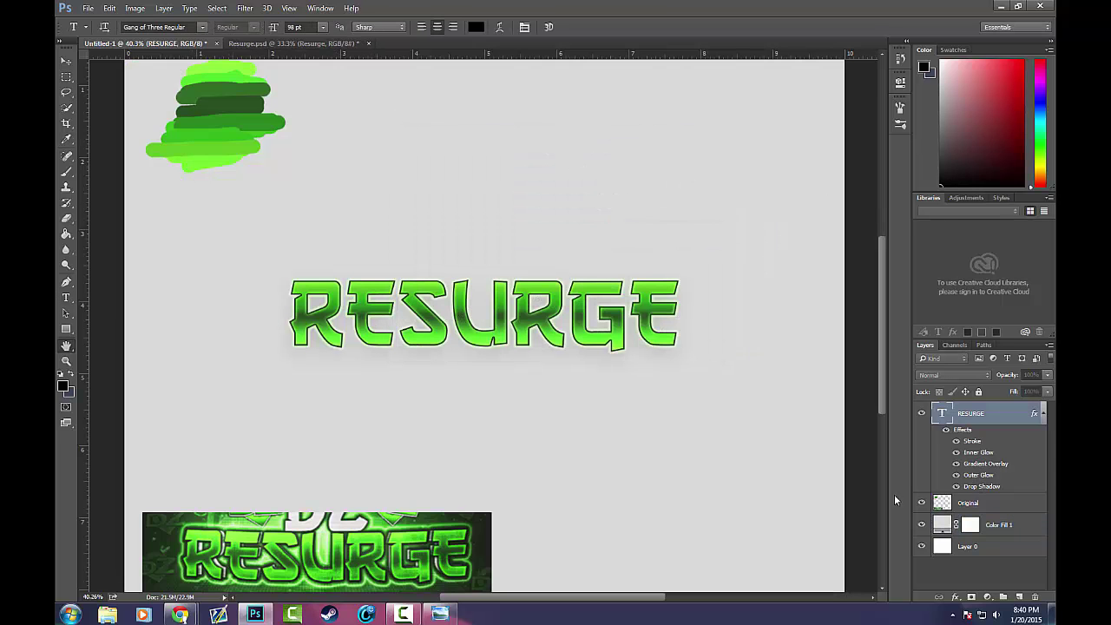
pyautogui.click(576, 391)
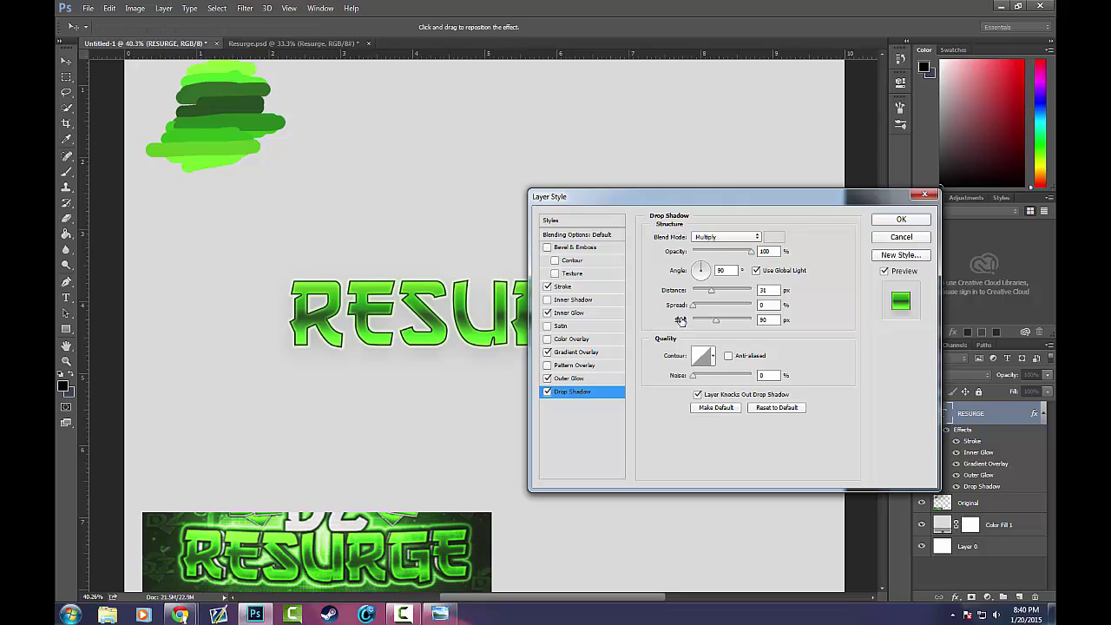
pyautogui.click(773, 236)
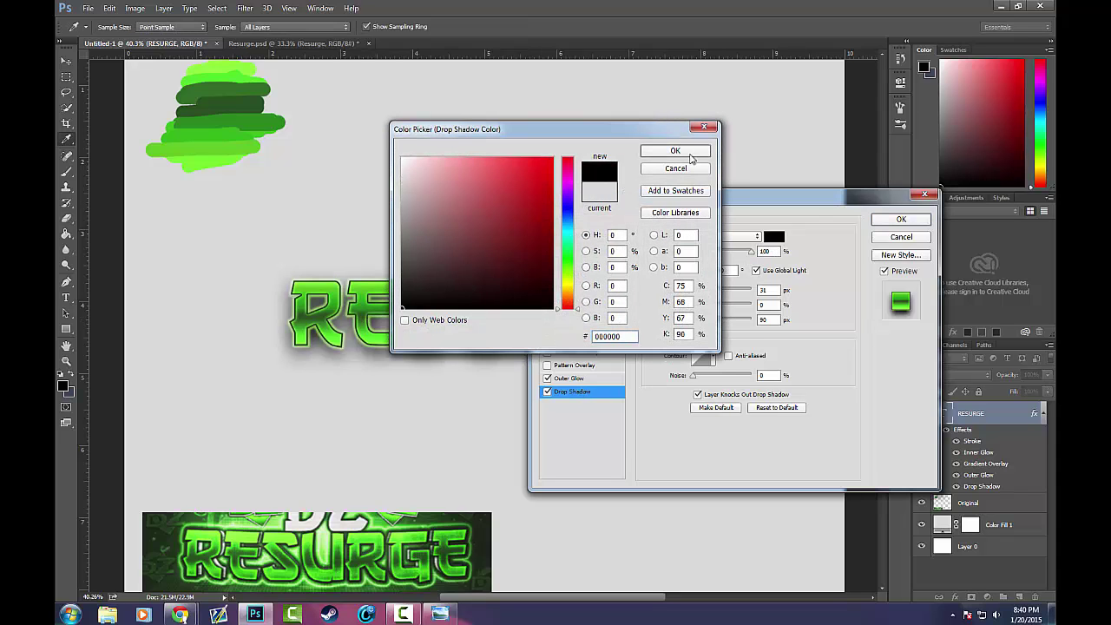
pyautogui.click(690, 153)
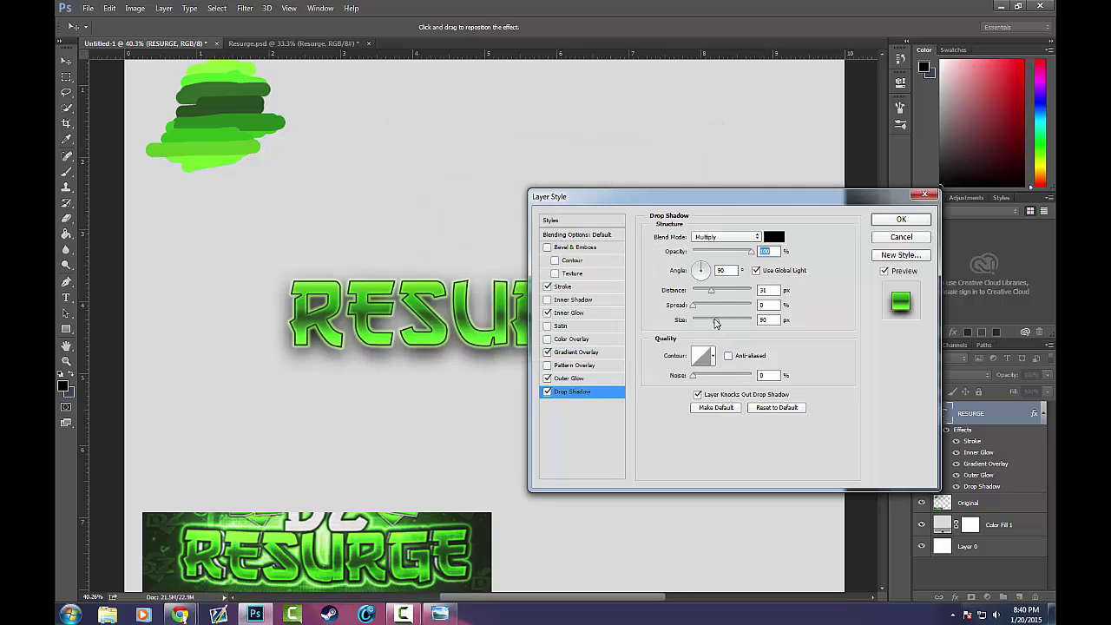
# Set the drop shadow's spread to 100% and size to 8 px
pyautogui.moveTo(694, 306); pyautogui.dragTo(788, 310)
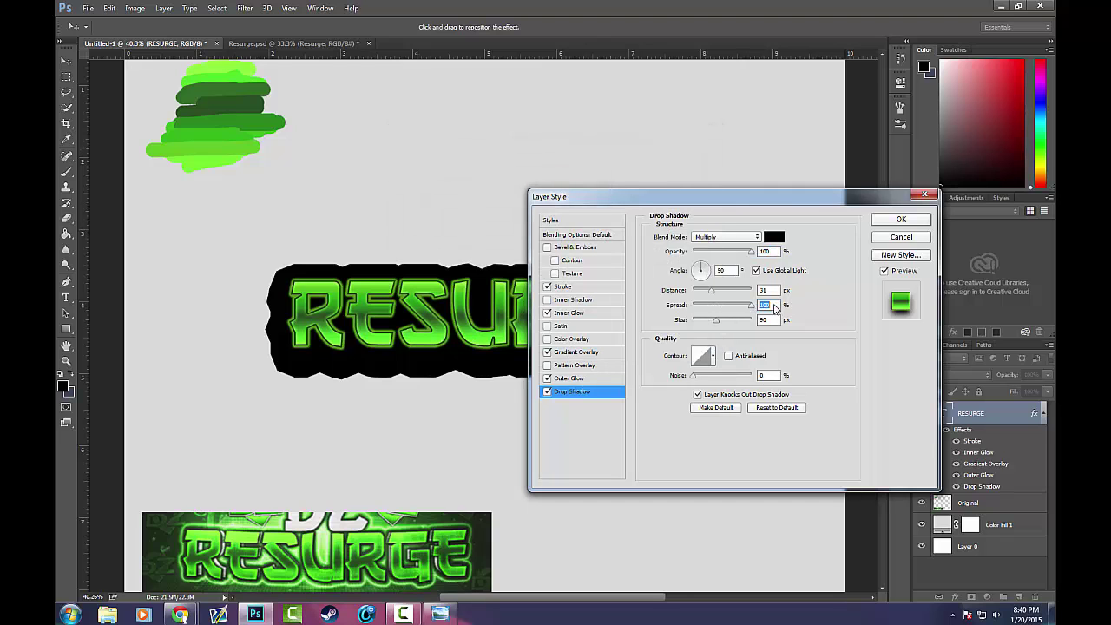
pyautogui.hotkey('ctrl', 'z')
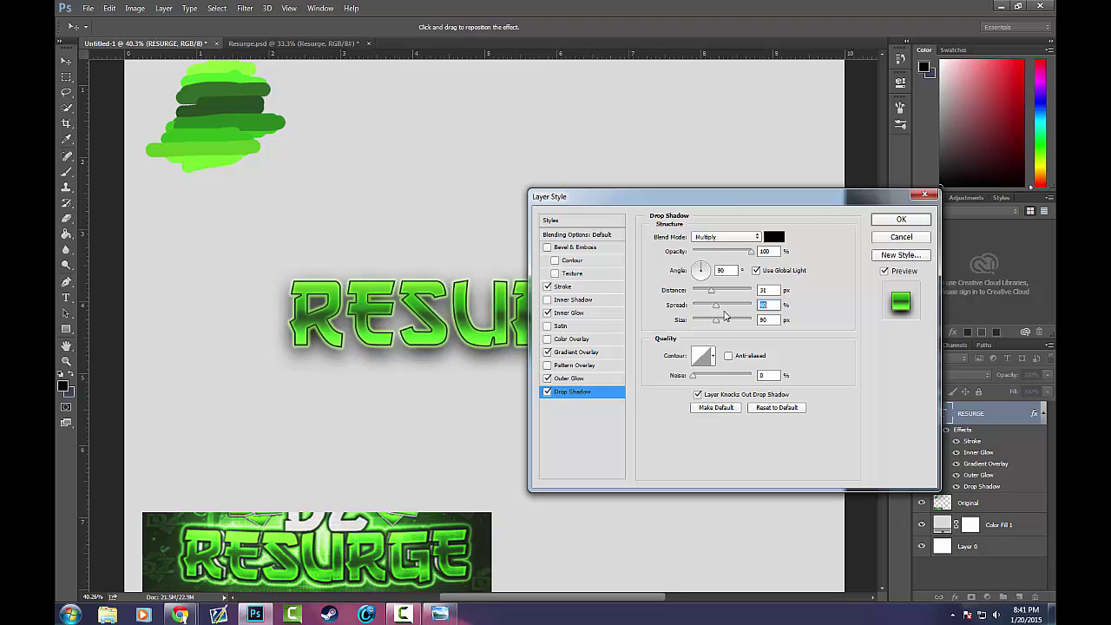
pyautogui.hotkey('ctrl', 'z')
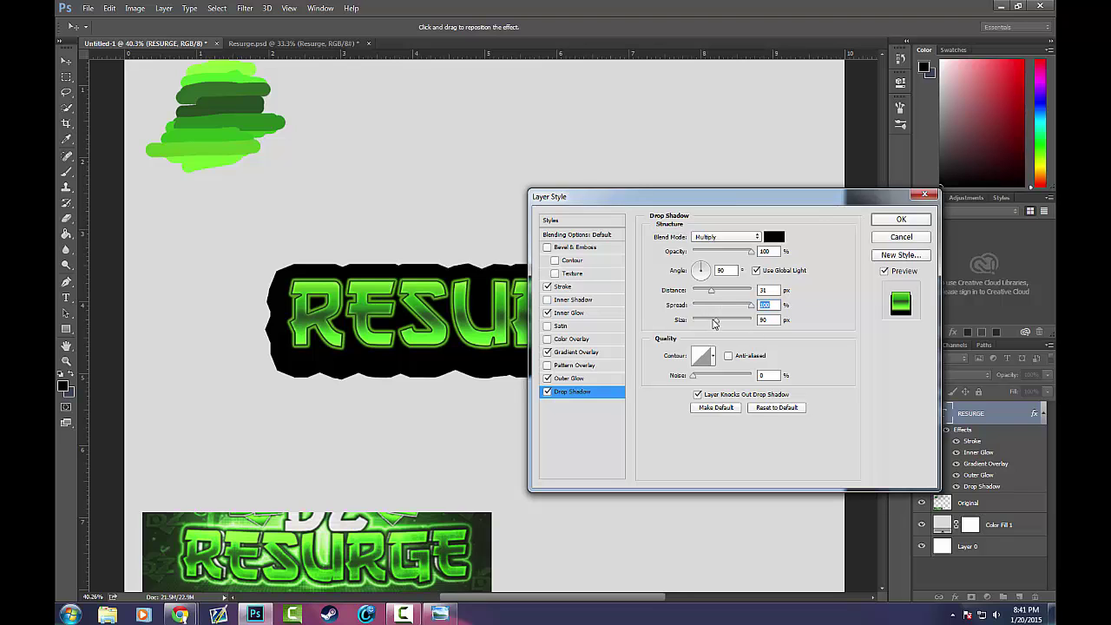
pyautogui.moveTo(714, 324); pyautogui.dragTo(698, 323)
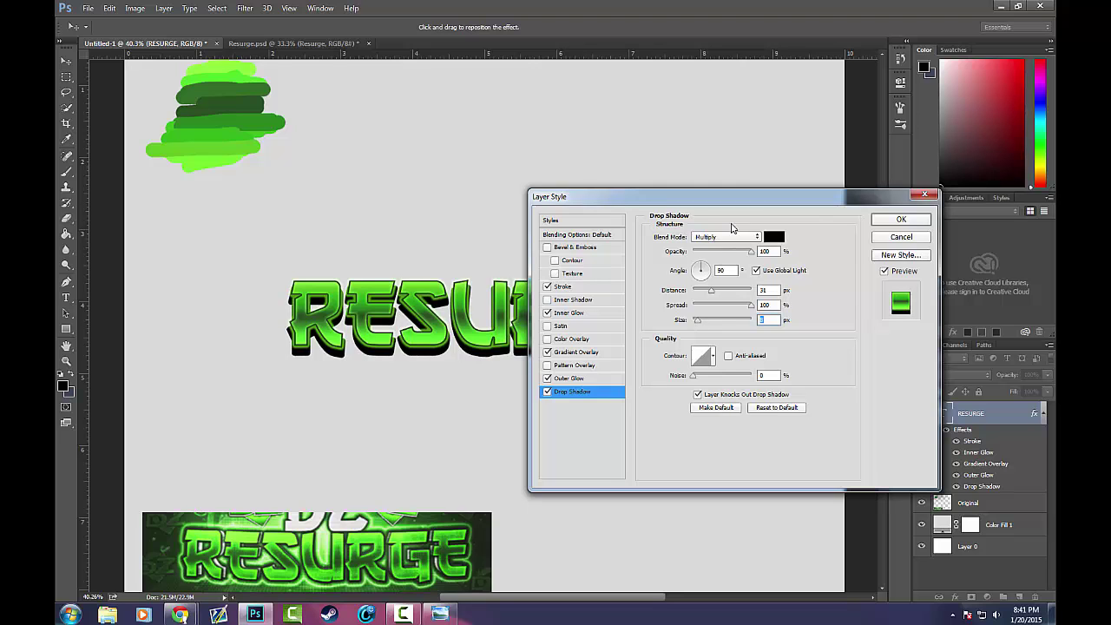
# Set the drop shadow's distance to 20 px and angle to 90°, keeping Use Global Light on
pyautogui.moveTo(723, 201); pyautogui.dragTo(760, 205)
pyautogui.click(791, 274)
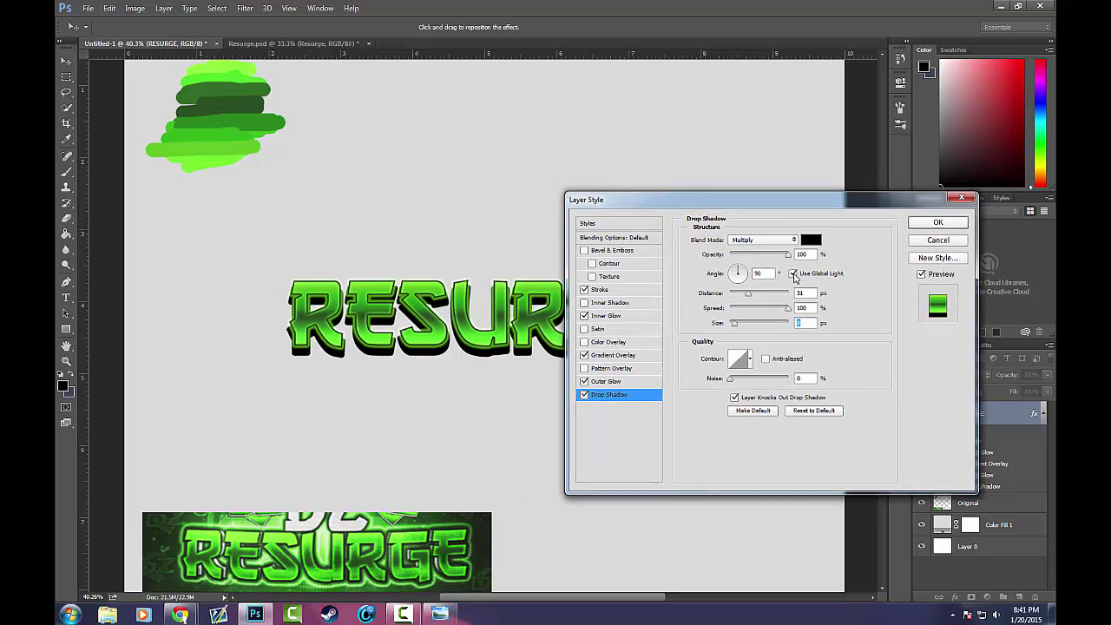
pyautogui.click(792, 273)
pyautogui.moveTo(807, 202); pyautogui.dragTo(835, 247)
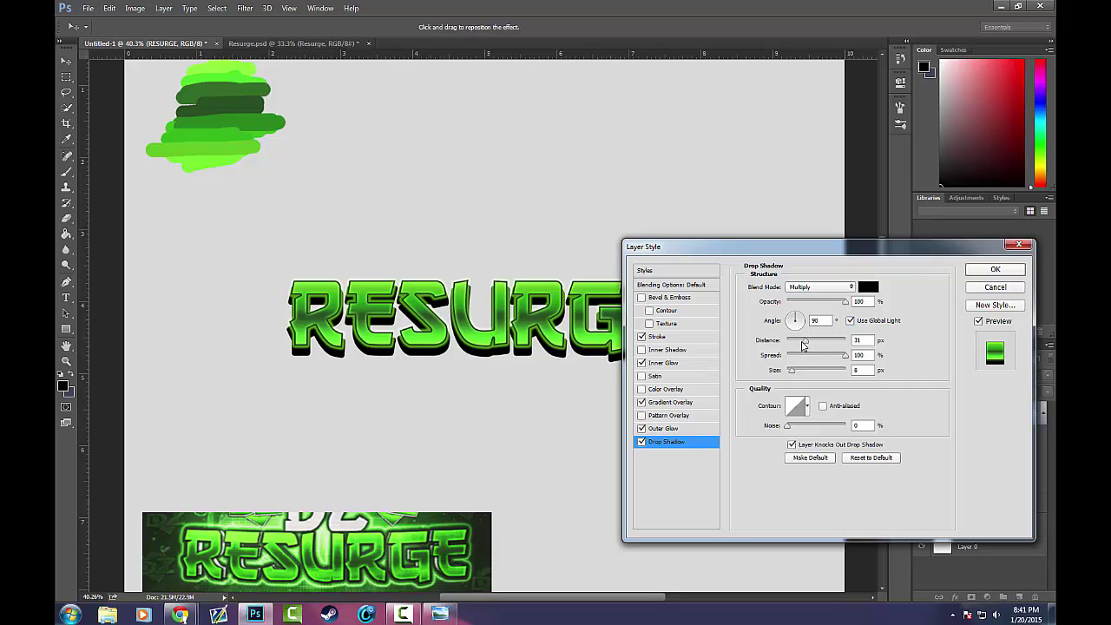
pyautogui.moveTo(803, 344)
pyautogui.mouseDown()
pyautogui.moveTo(790, 346)
pyautogui.moveTo(802, 343)
pyautogui.moveTo(799, 325)
pyautogui.mouseUp()
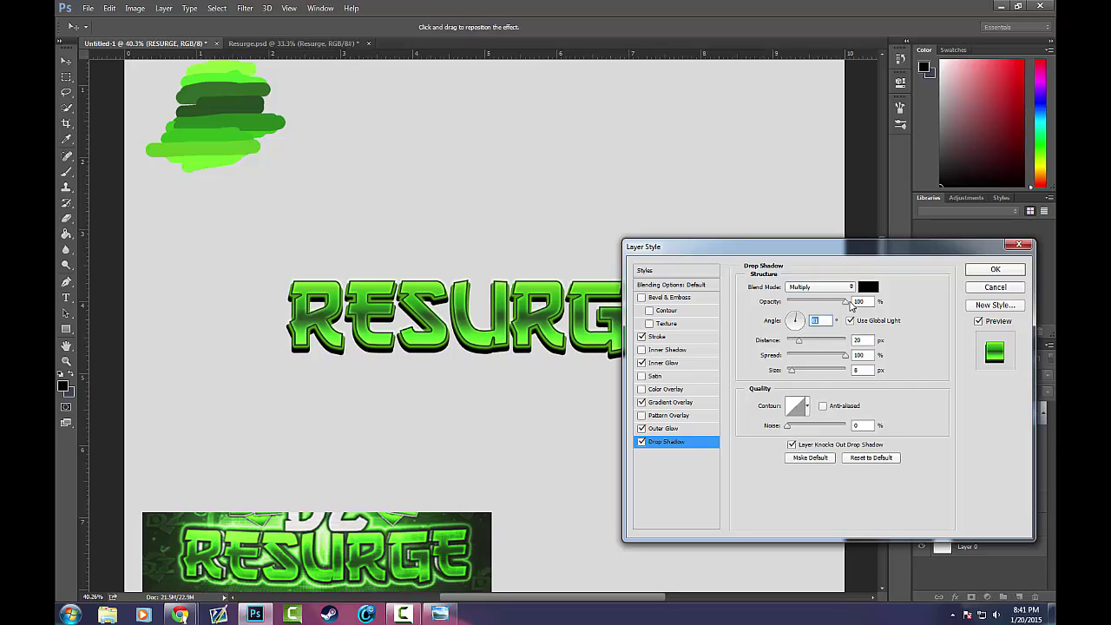
pyautogui.write('90')
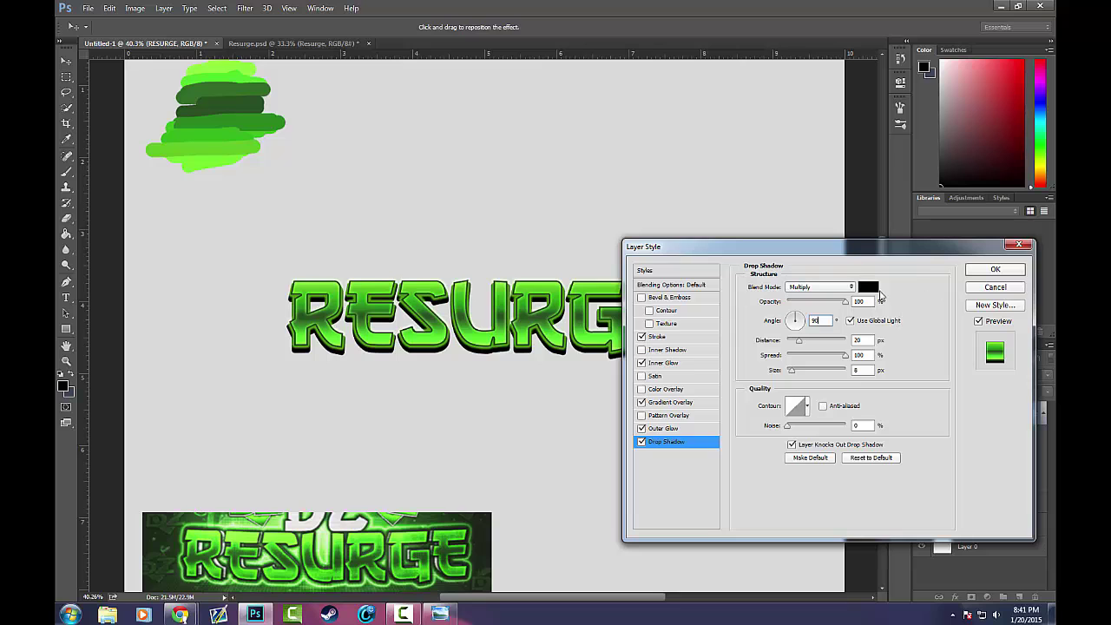
# Sample the light grey d9dcd5 from the reference lettering as drop shadow colour, set its opacity to 97% and apply the style
pyautogui.click(870, 288)
pyautogui.moveTo(208, 531)
pyautogui.mouseDown()
pyautogui.moveTo(199, 544)
pyautogui.moveTo(209, 539)
pyautogui.mouseUp()
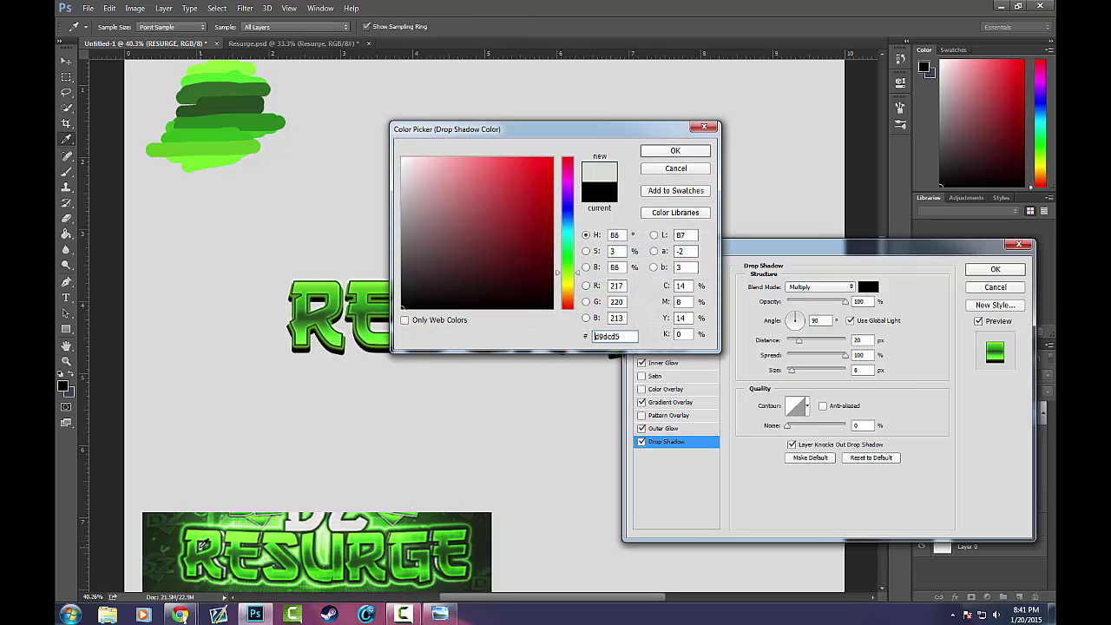
pyautogui.click(688, 152)
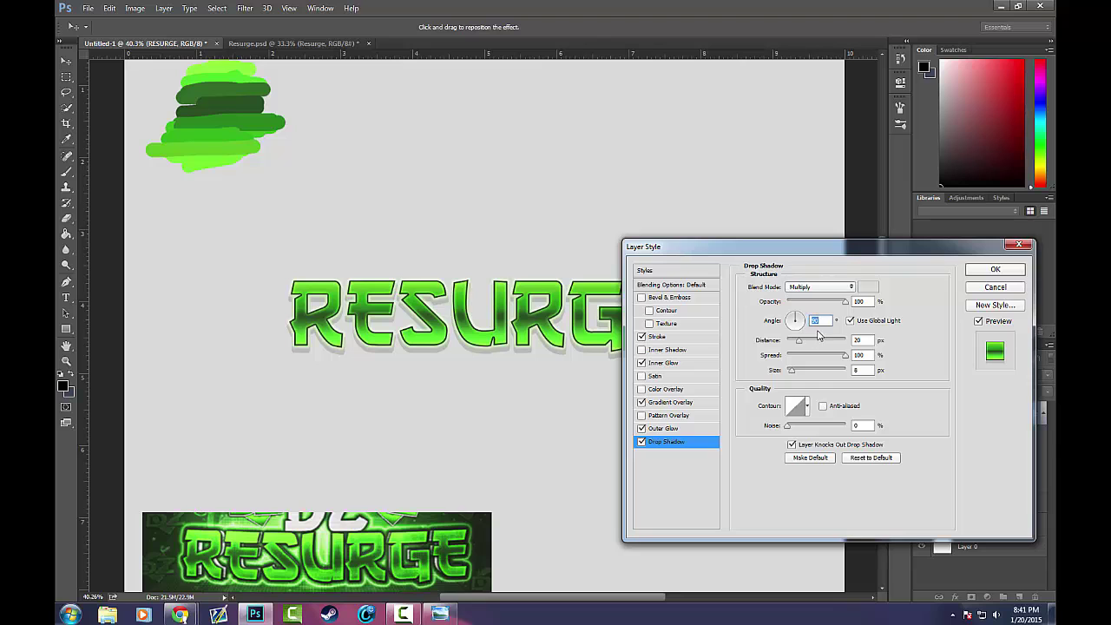
pyautogui.moveTo(846, 307); pyautogui.dragTo(843, 307)
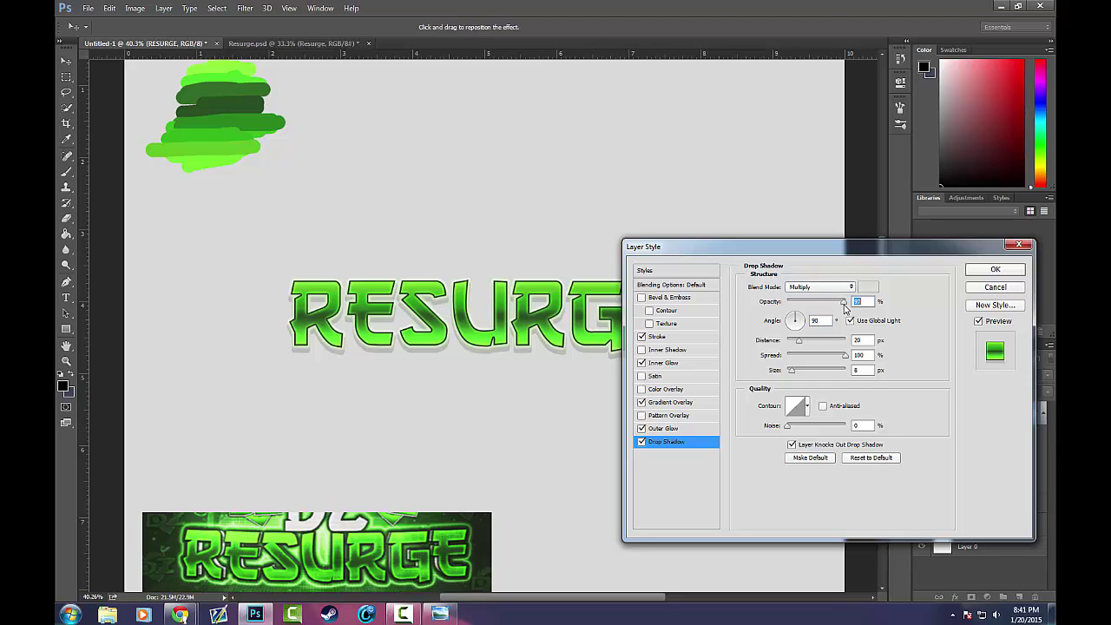
pyautogui.click(983, 272)
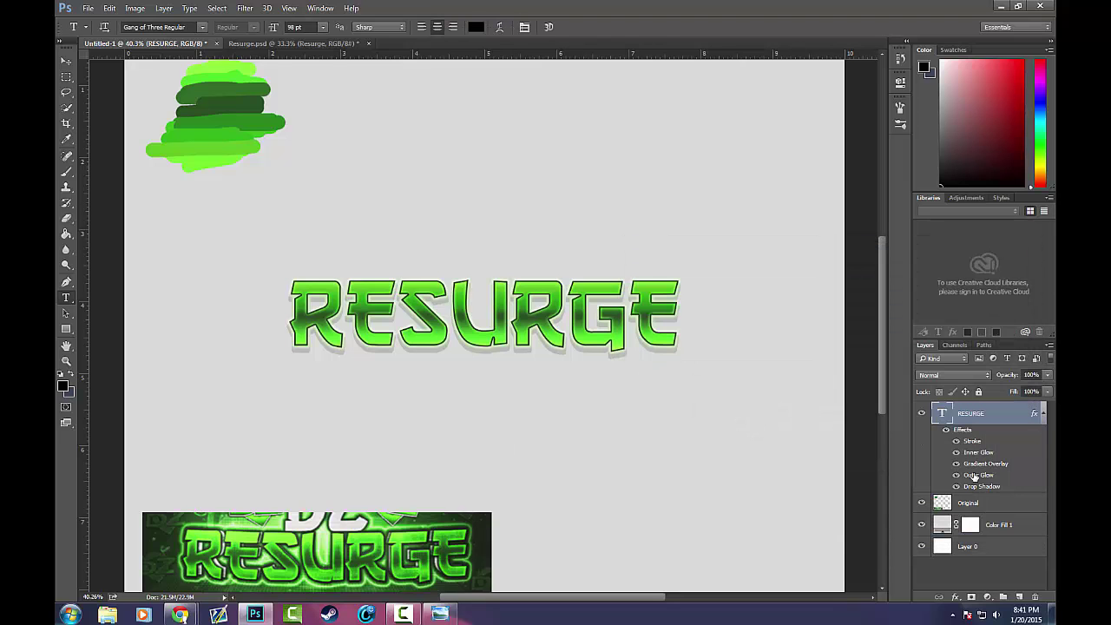
# Recolour the Color Fill 1 background to a muted light grey-green
pyautogui.click(921, 525)
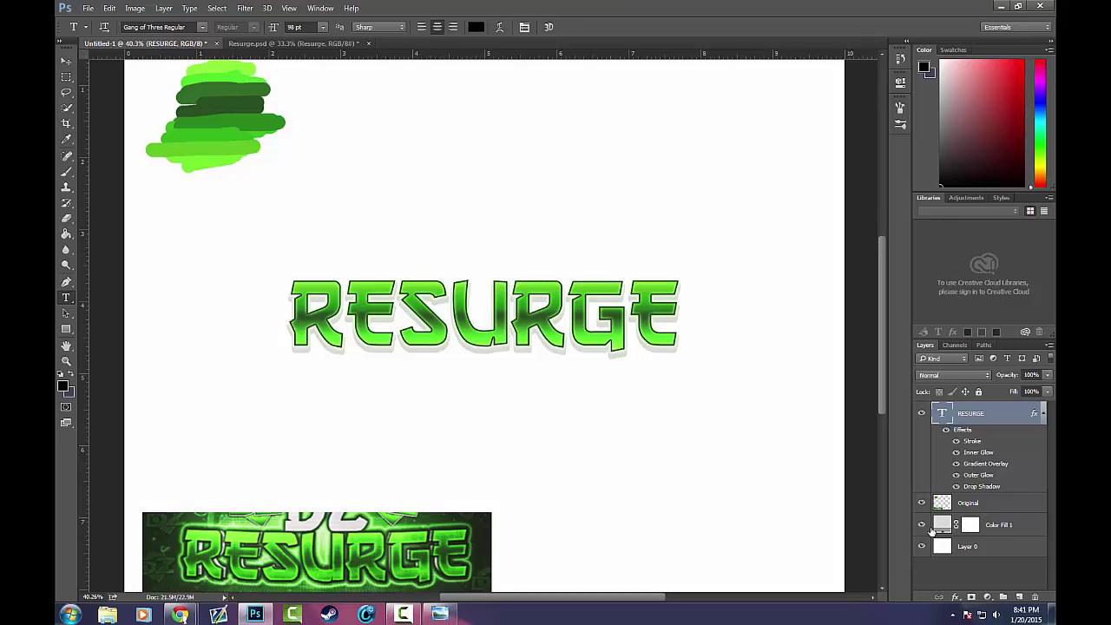
pyautogui.click(921, 524)
pyautogui.doubleClick(941, 524)
pyautogui.doubleClick(614, 267)
pyautogui.write('000000')
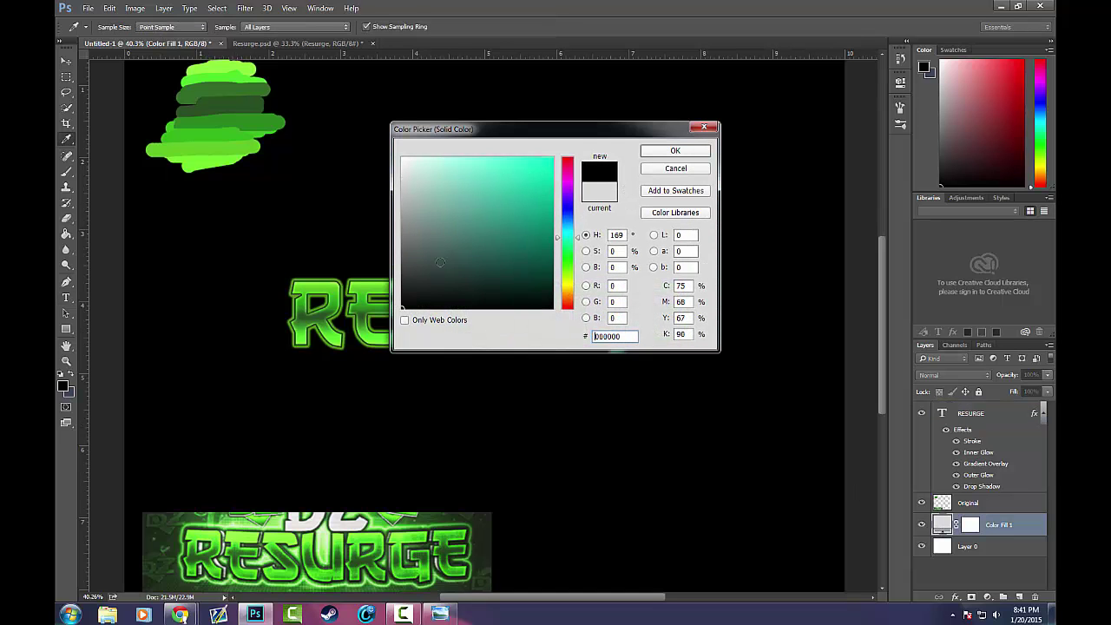
pyautogui.click(439, 260)
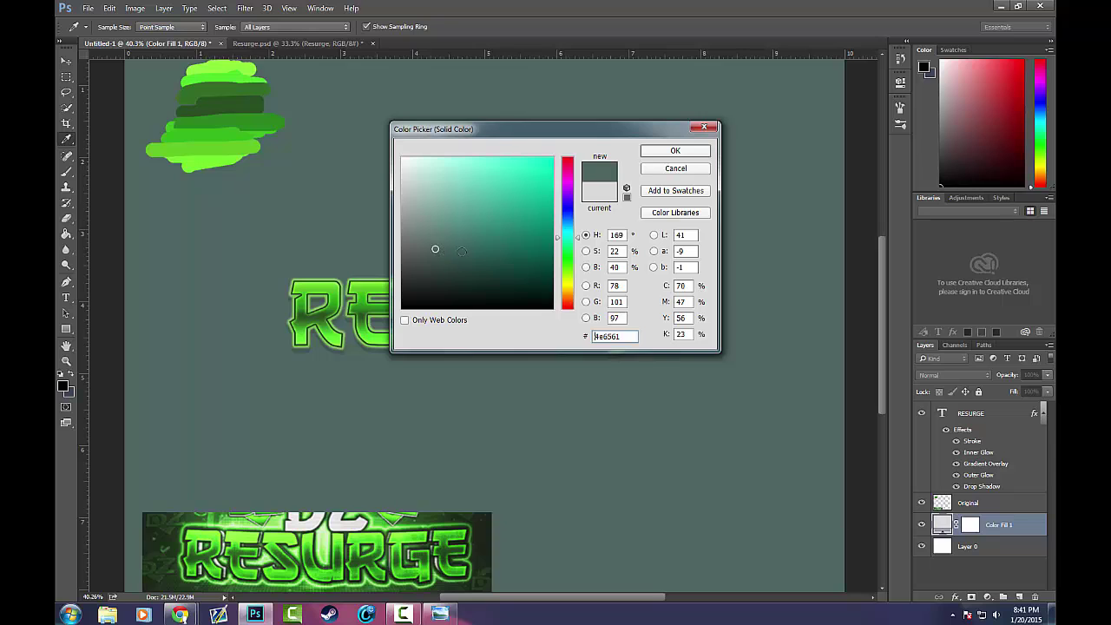
pyautogui.click(508, 254)
pyautogui.click(516, 263)
pyautogui.click(439, 240)
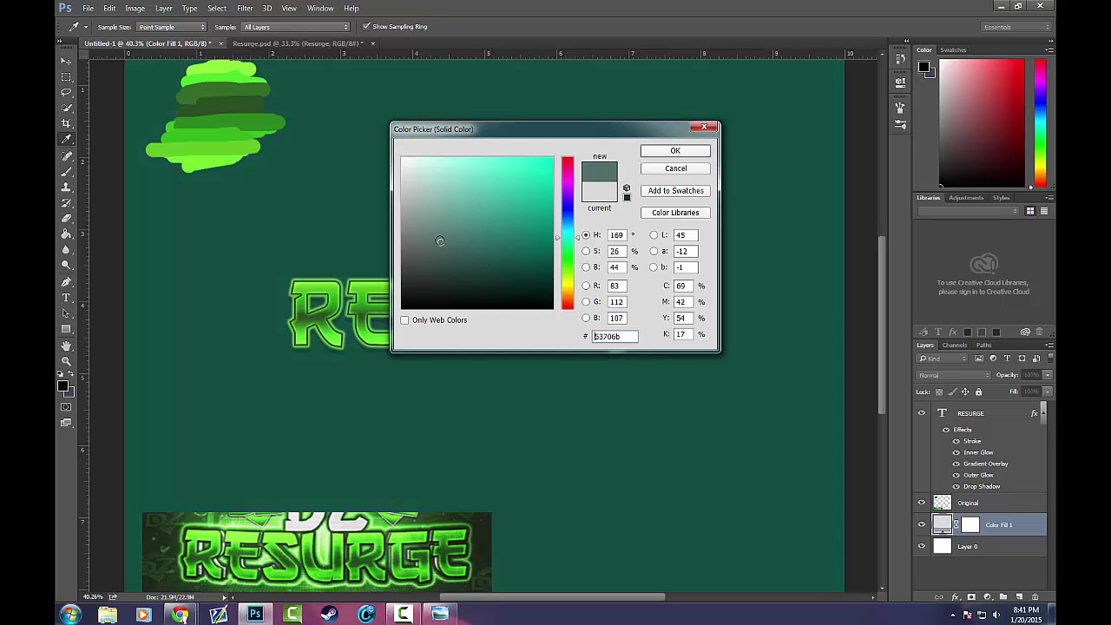
pyautogui.click(414, 230)
pyautogui.click(417, 217)
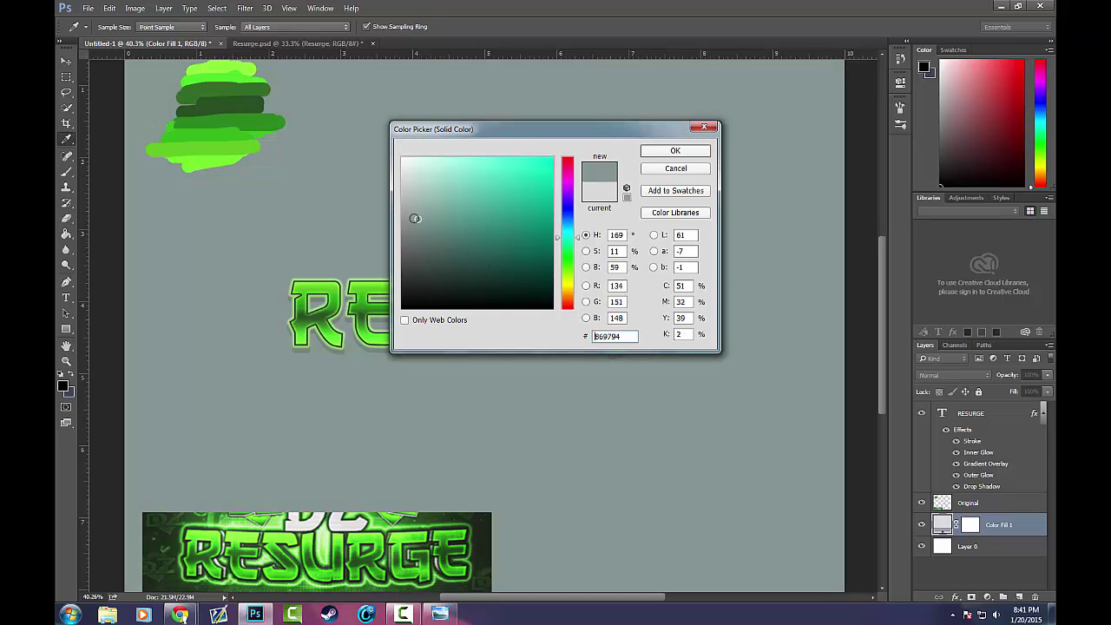
pyautogui.click(425, 204)
pyautogui.click(674, 154)
pyautogui.press('t')
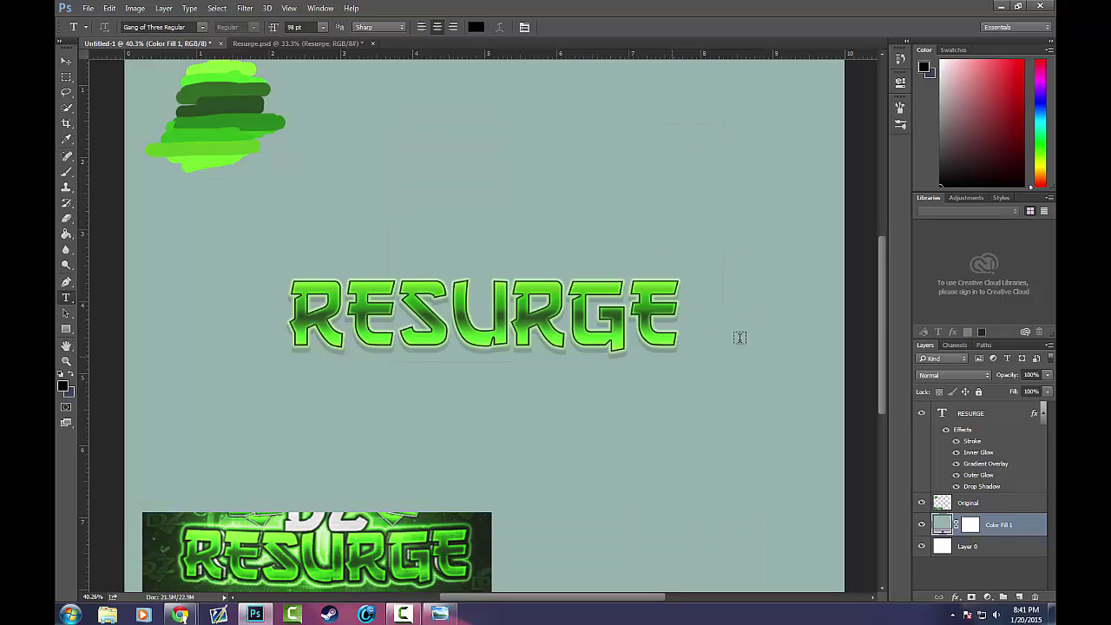
# Examine the shadow and outline behind the reference RESURGE lettering up close and compare them with the recreated text
pyautogui.scroll(-2, 721, 359)
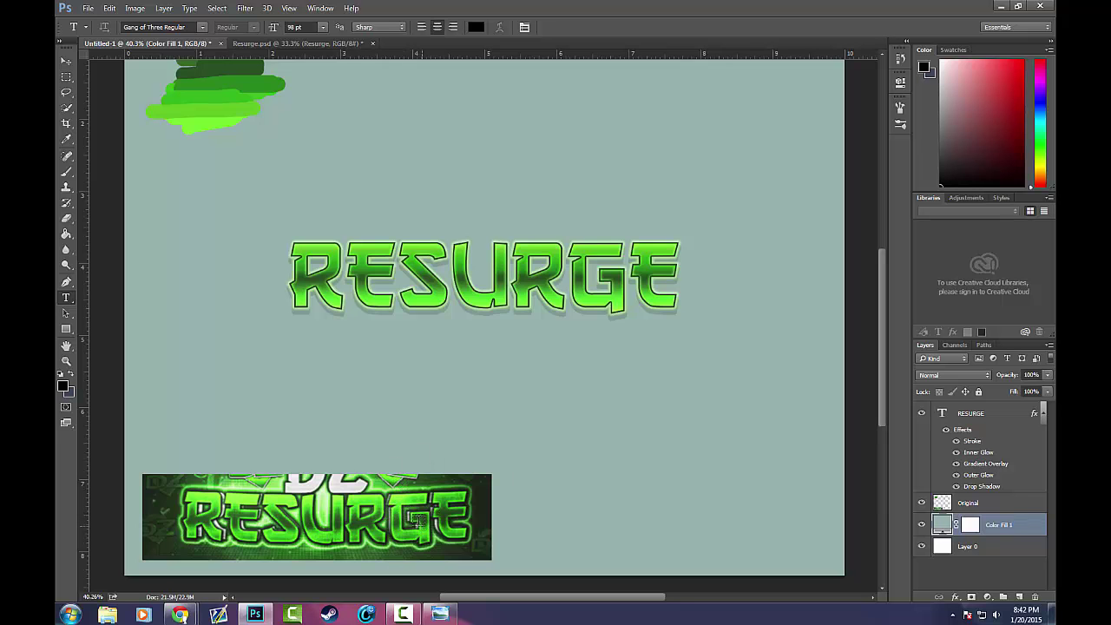
pyautogui.scroll(5, 408, 519)
pyautogui.scroll(3, 213, 506)
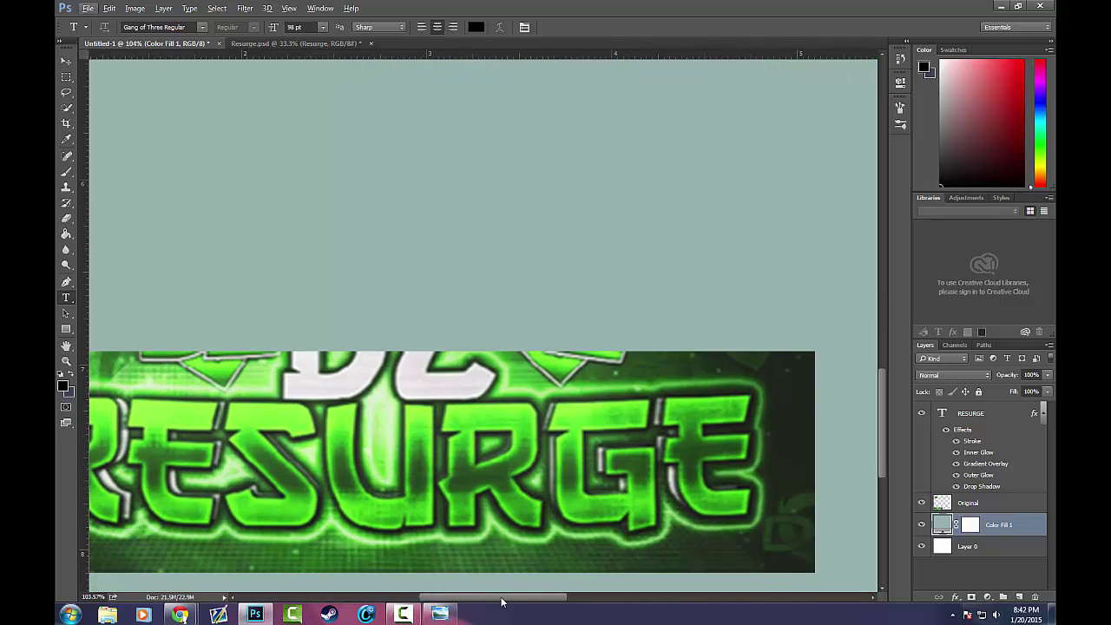
pyautogui.hscroll(-3, 355, 521)
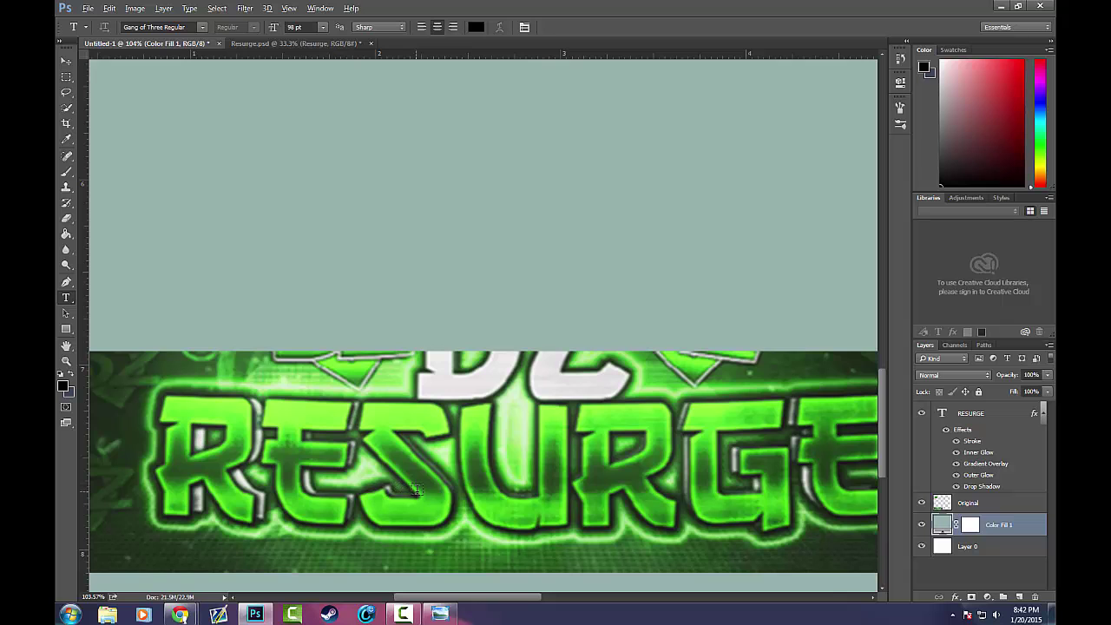
pyautogui.scroll(-1, 417, 488)
pyautogui.scroll(-4, 417, 488)
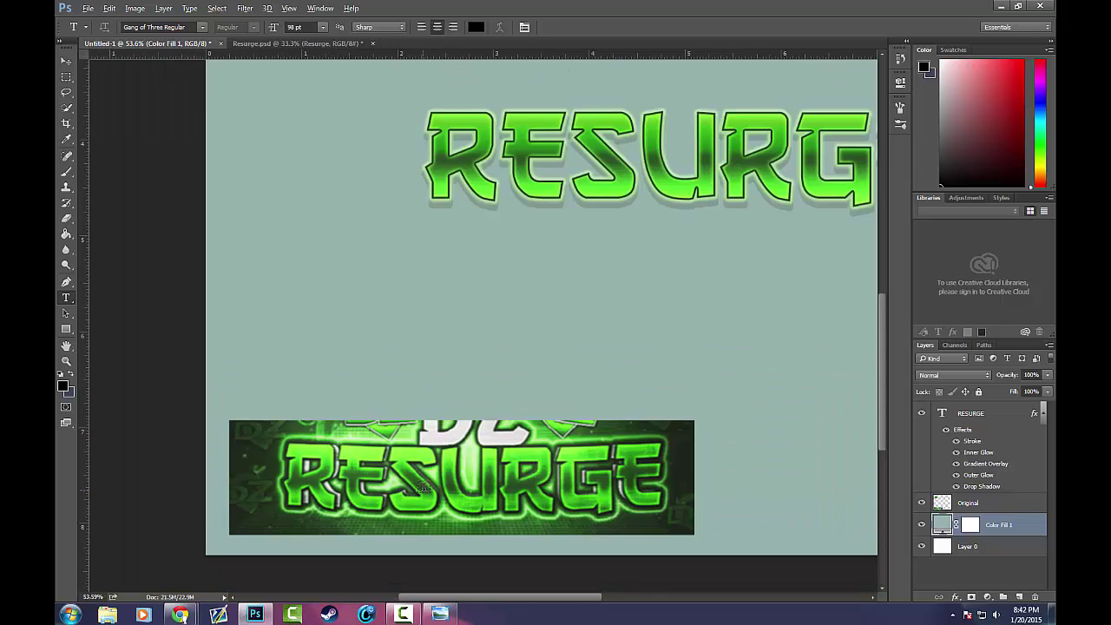
pyautogui.press('alt')
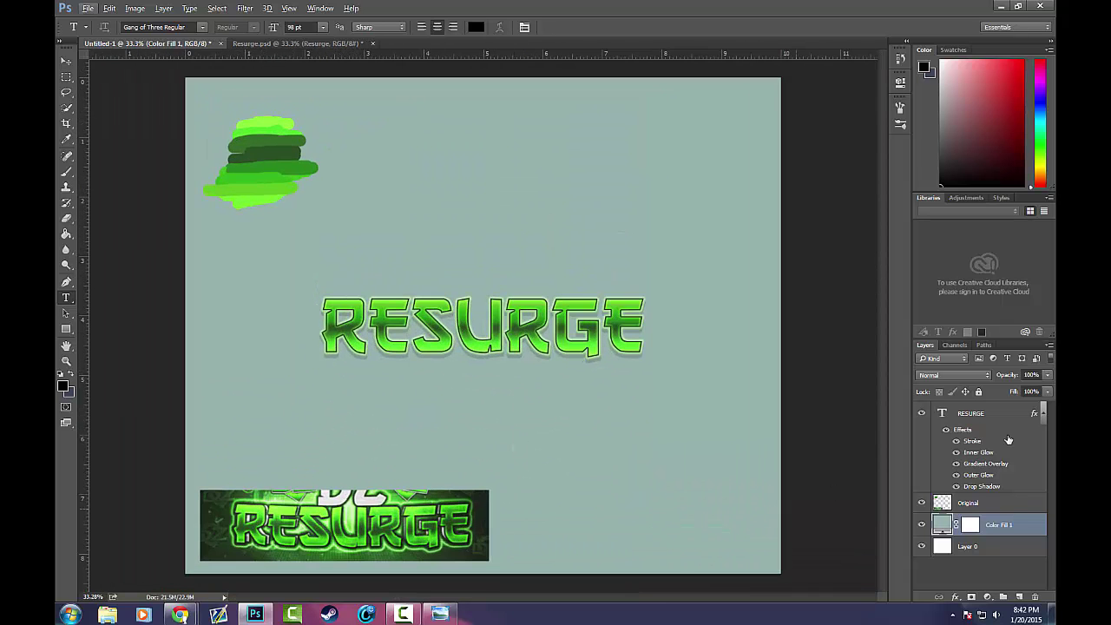
pyautogui.click(440, 614)
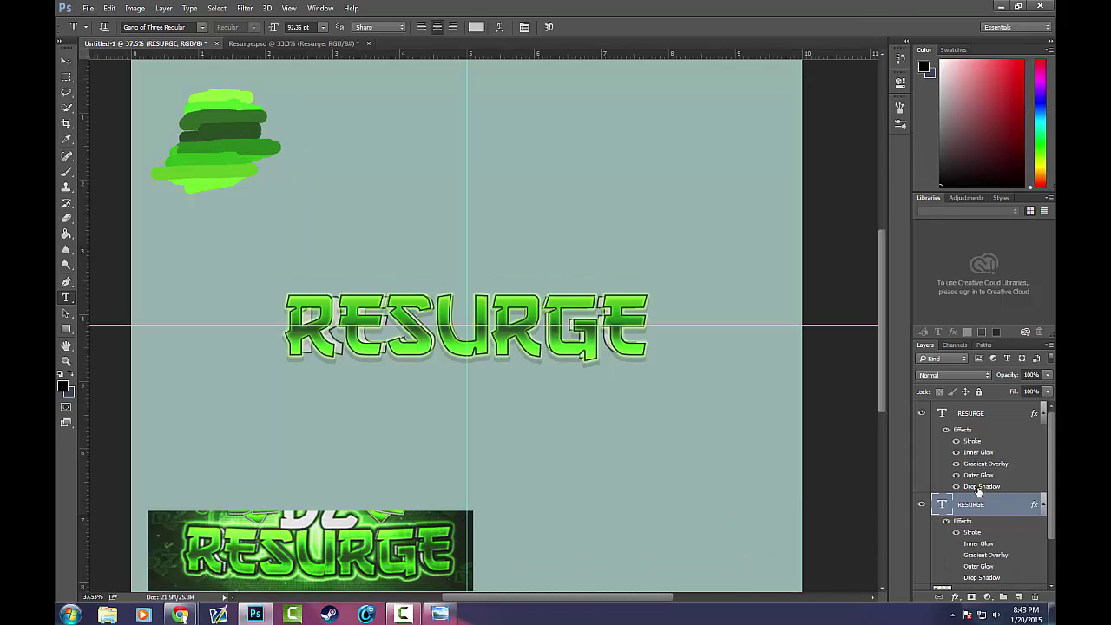
# Delete the lower extra RESURGE layer and turn off the Drop Shadow on the remaining RESURGE text
pyautogui.press('Delete')
pyautogui.click(961, 415)
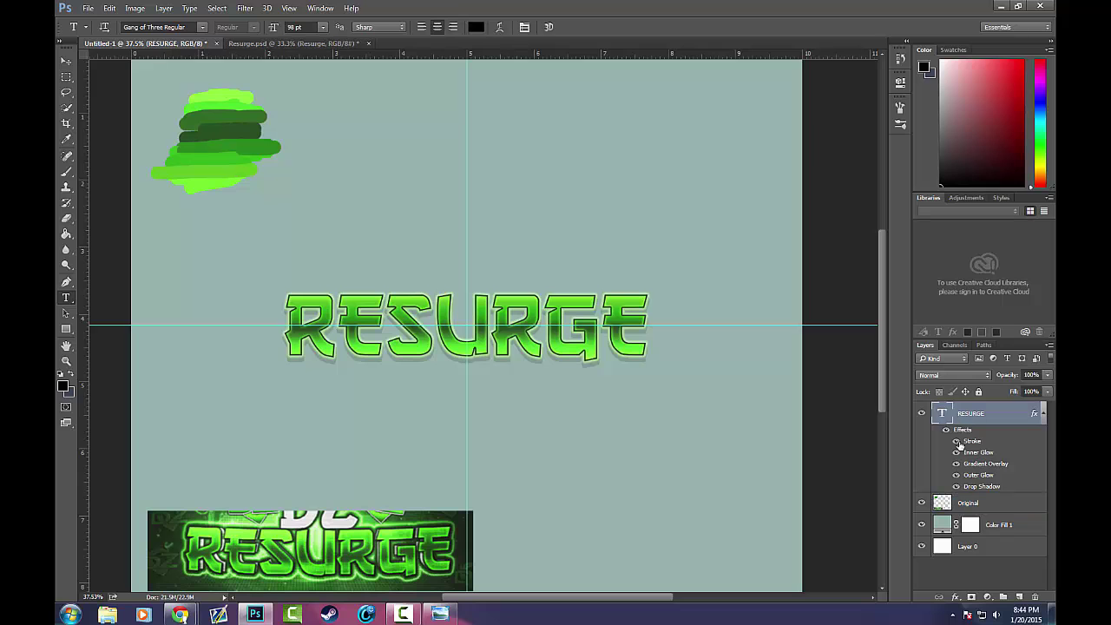
pyautogui.doubleClick(970, 487)
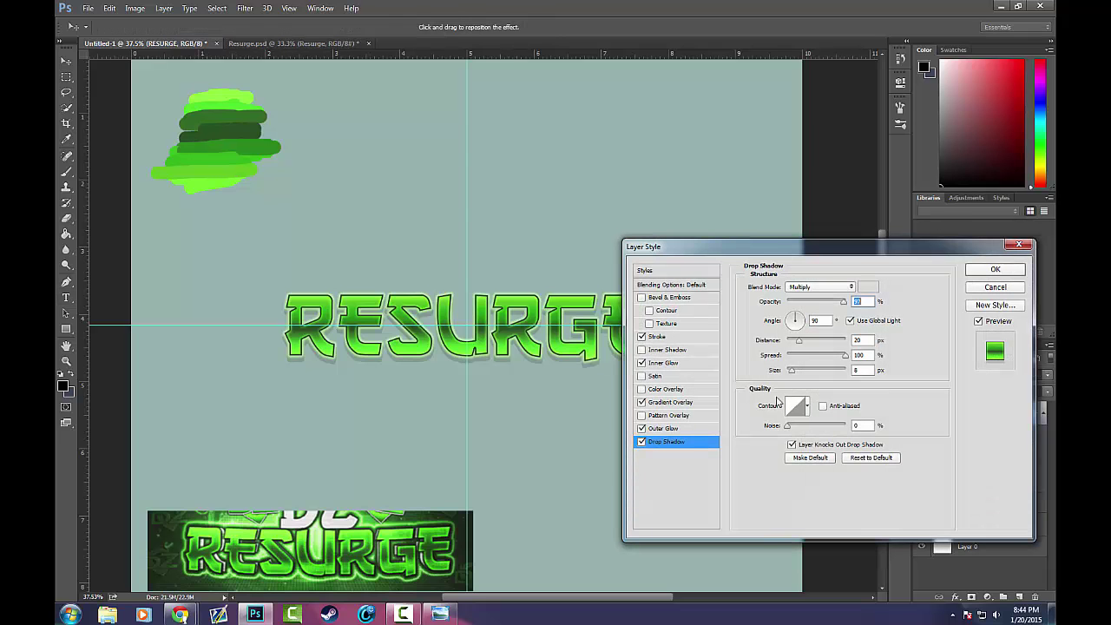
pyautogui.click(641, 443)
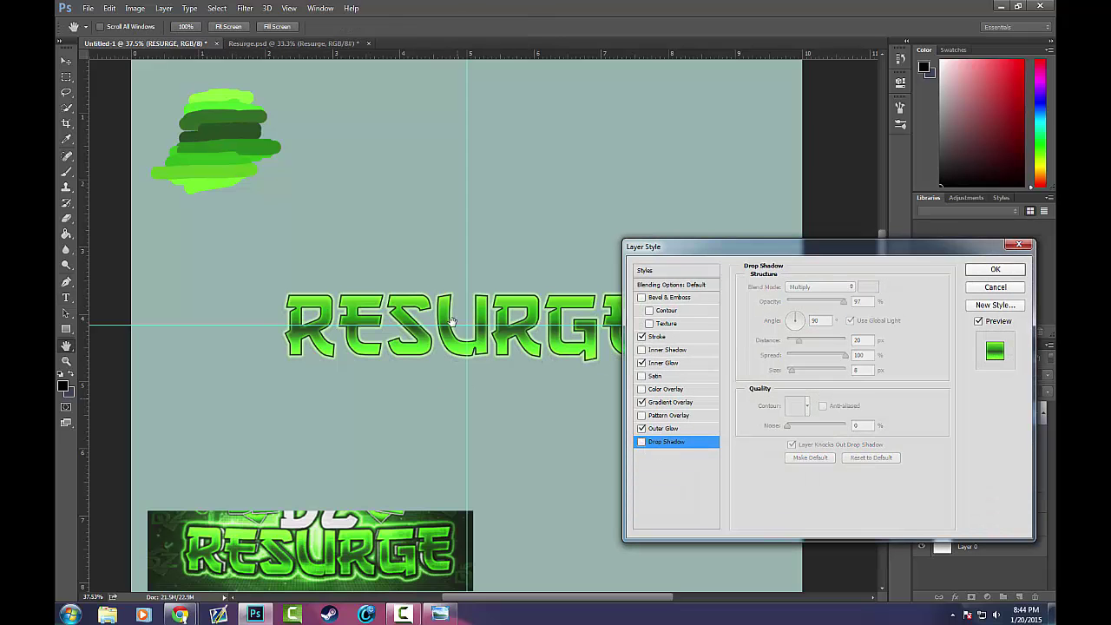
pyautogui.click(995, 270)
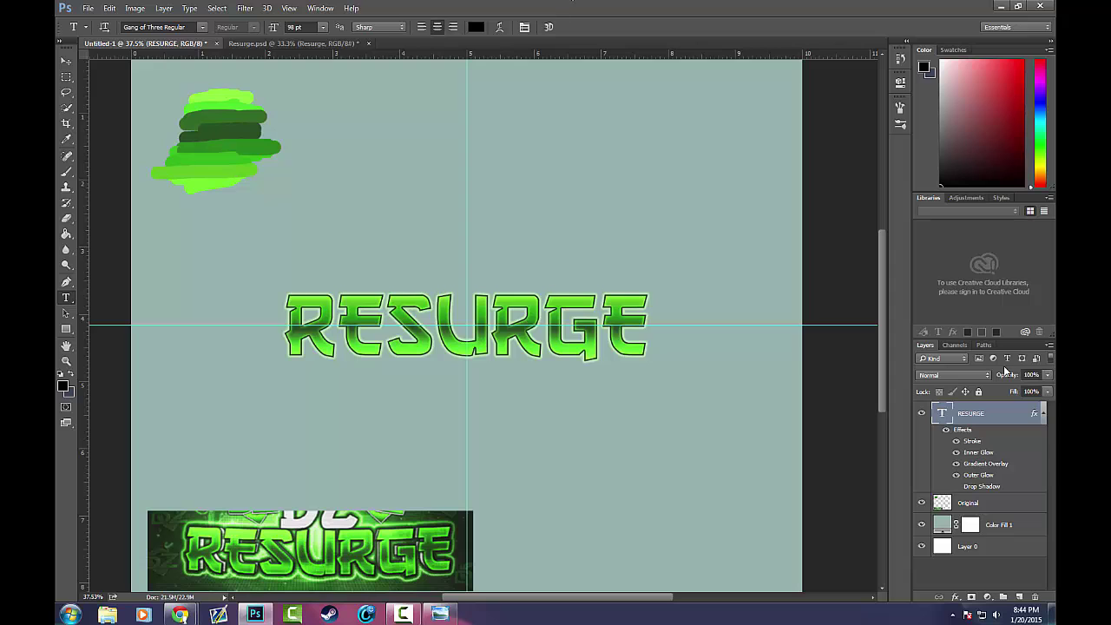
# Duplicate the RESURGE layer beneath the original with only its Stroke effect showing, and hide the original layer
pyautogui.hotkey('ctrl', 'j')
pyautogui.moveTo(987, 415); pyautogui.dragTo(979, 508)
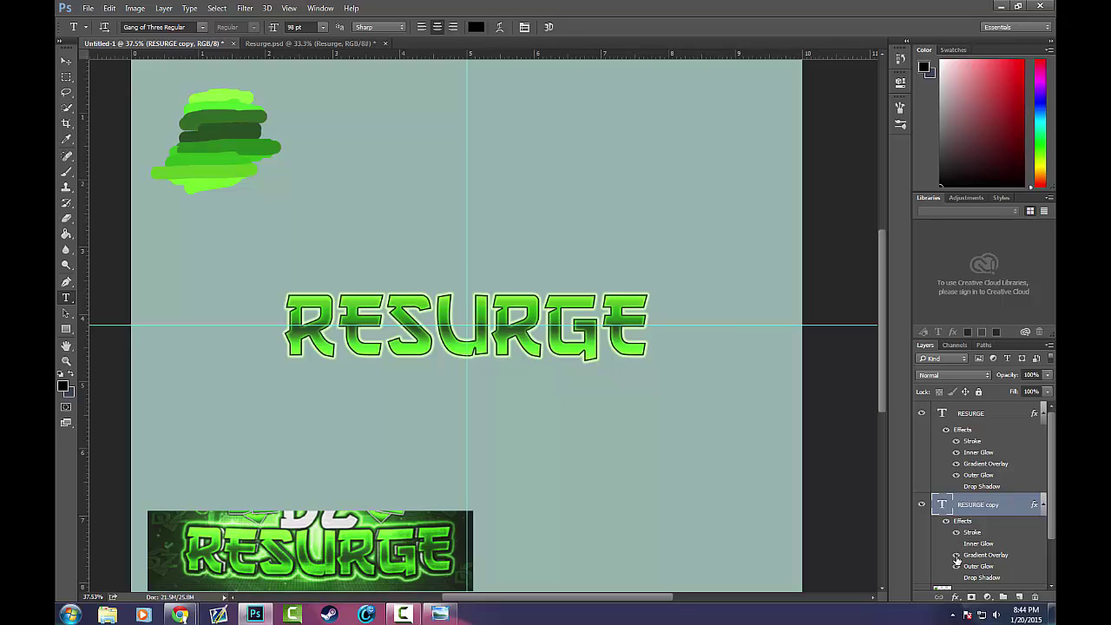
pyautogui.click(957, 567)
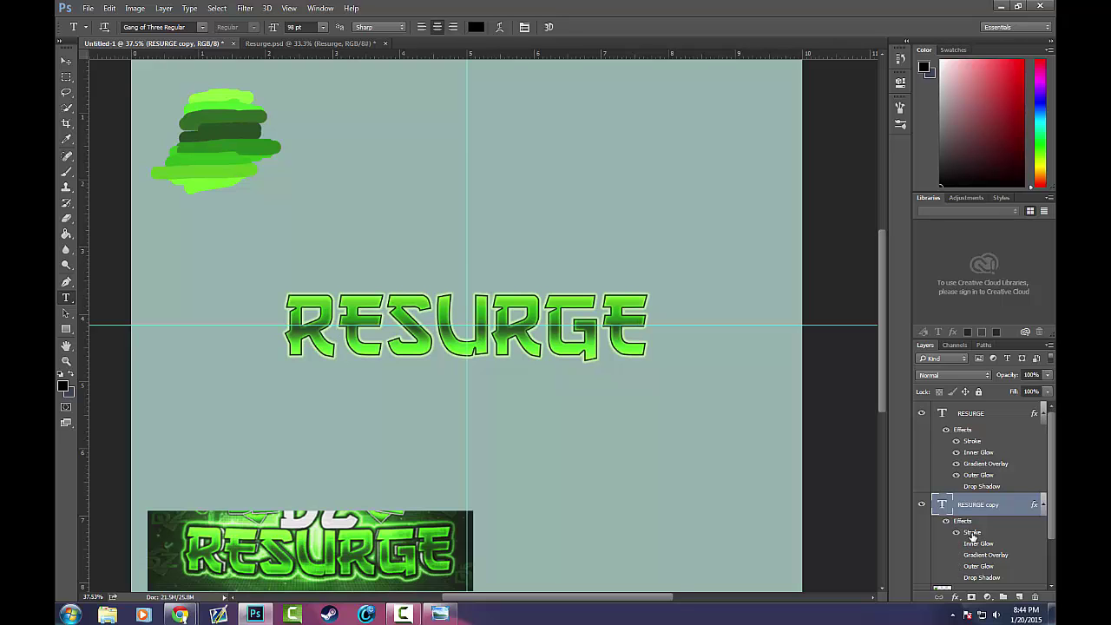
pyautogui.click(921, 414)
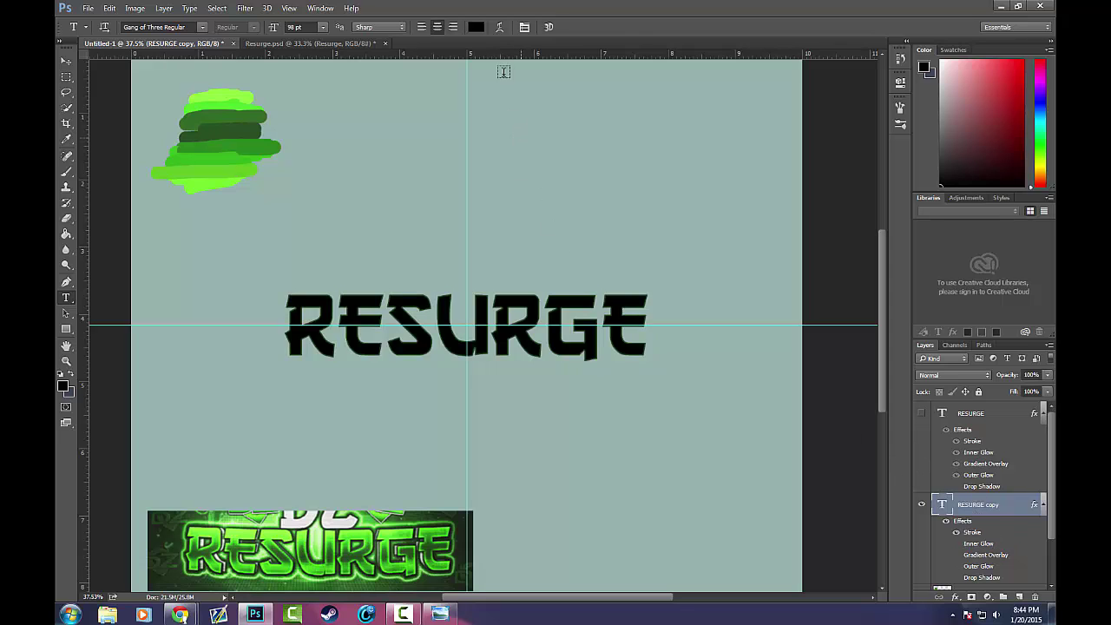
# Recolour the RESURGE copy text to light grey e3e2e0 and show the original green RESURGE layer again
pyautogui.moveTo(646, 310); pyautogui.dragTo(402, 110)
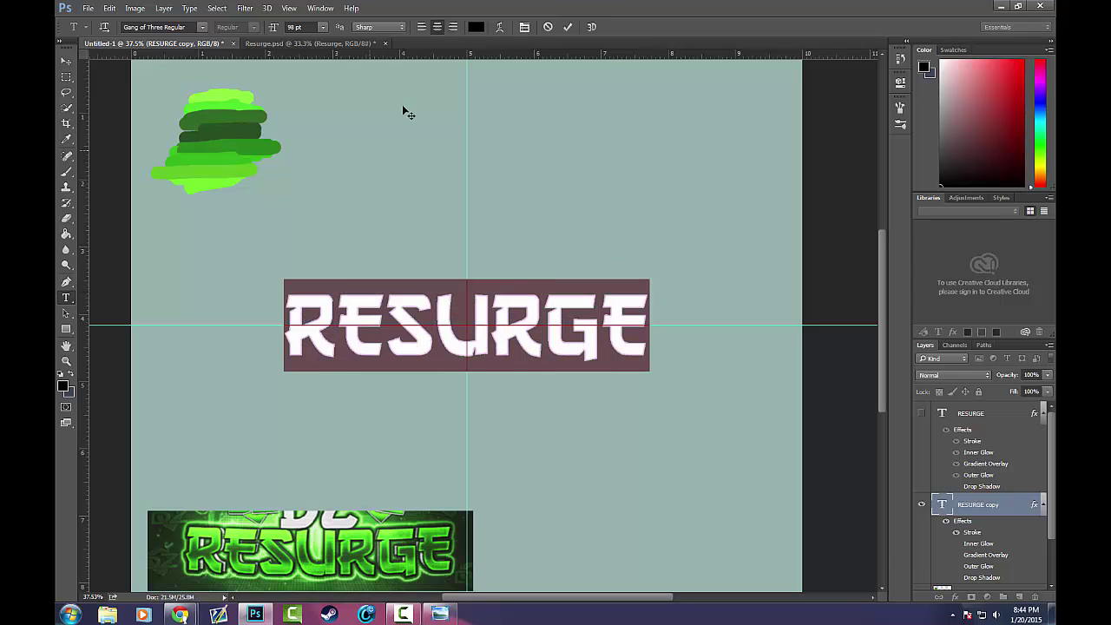
pyautogui.click(476, 27)
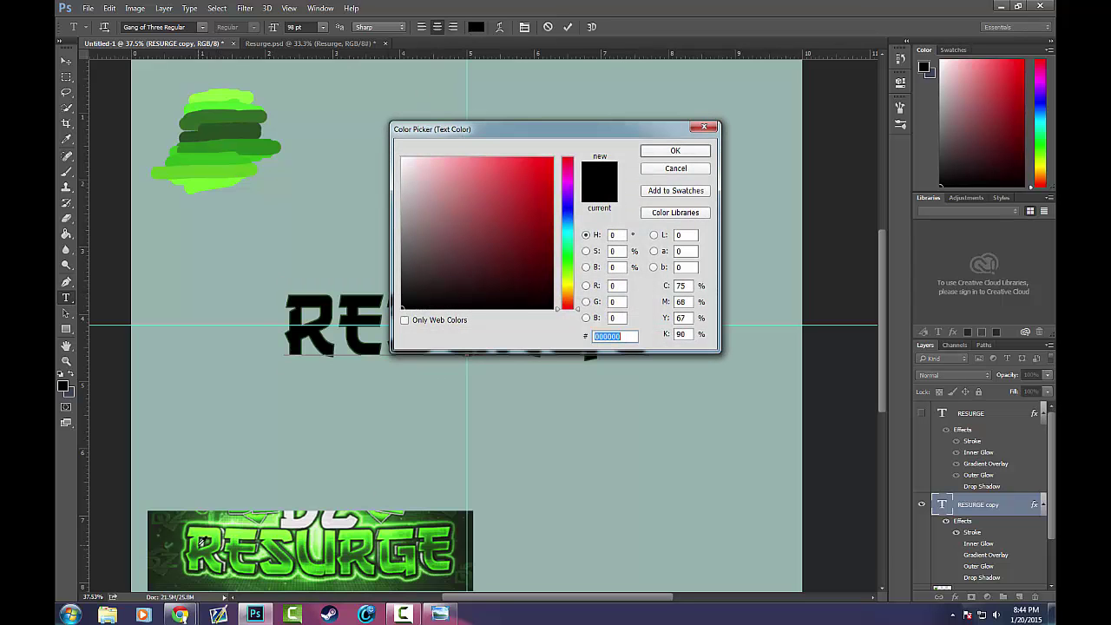
pyautogui.write('e3e2e0')
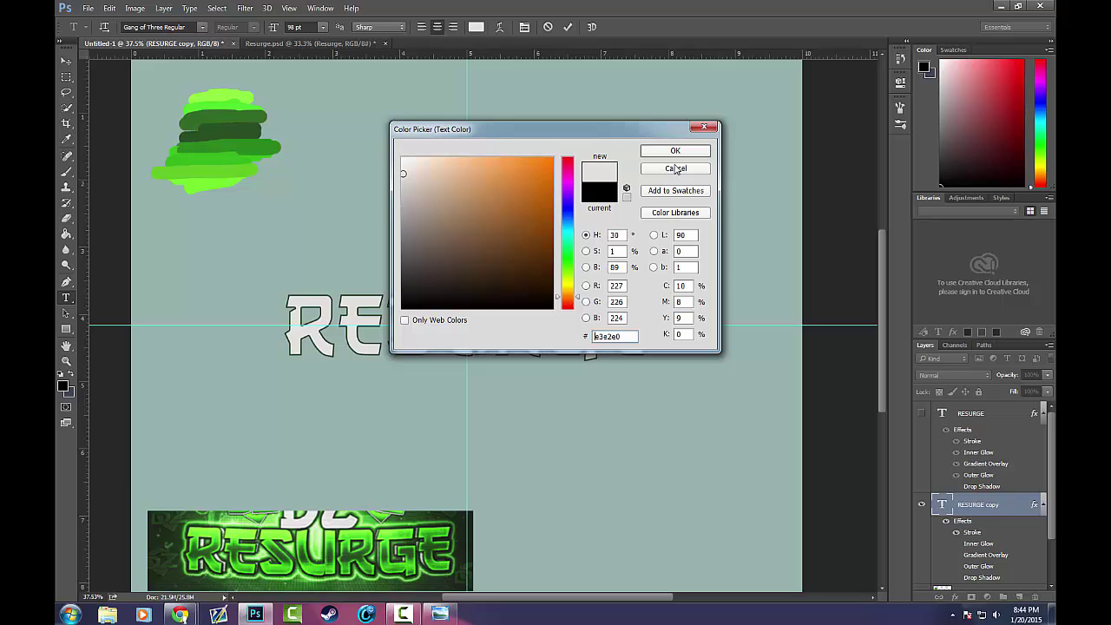
pyautogui.click(675, 168)
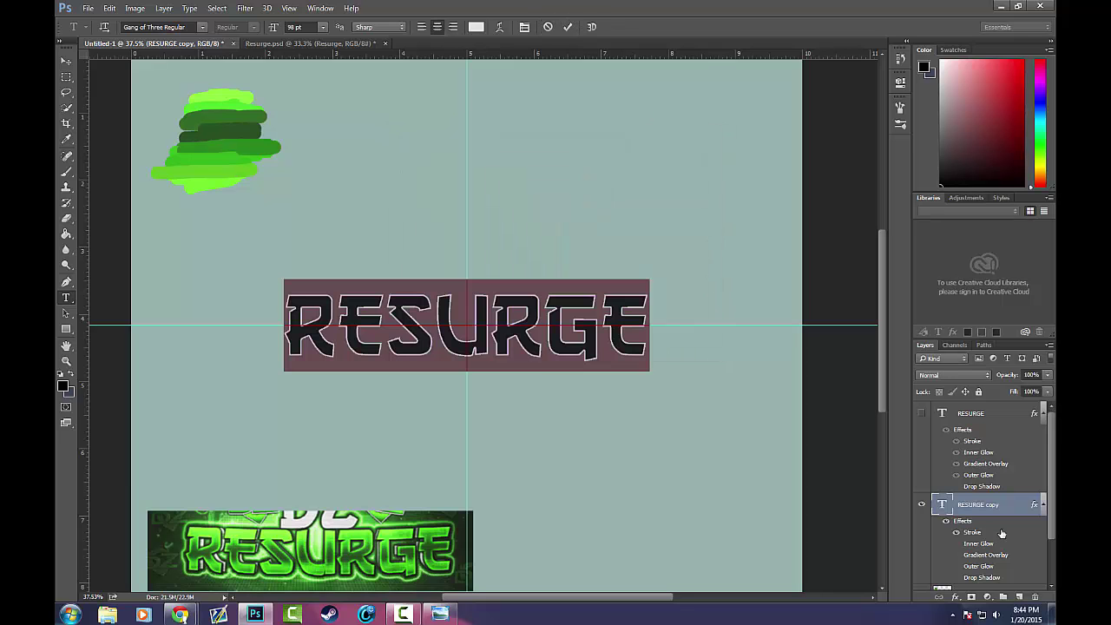
pyautogui.click(923, 413)
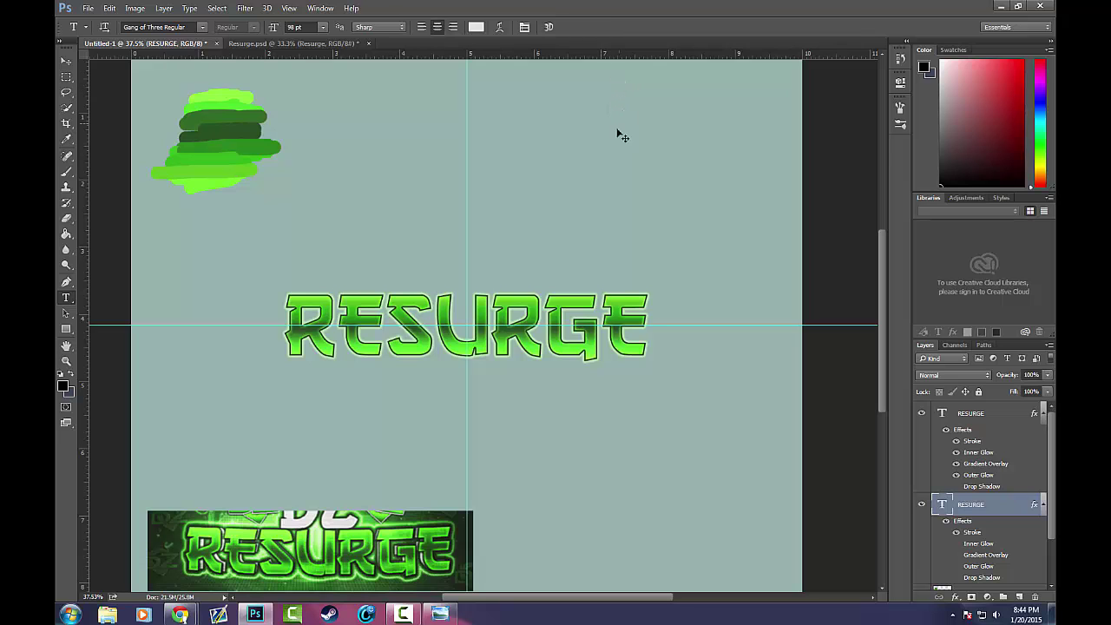
# Scale the lower light grey RESURGE text proportionally to about 95% and centre it on the guides behind the green lettering
pyautogui.hotkey('ctrl', 't')
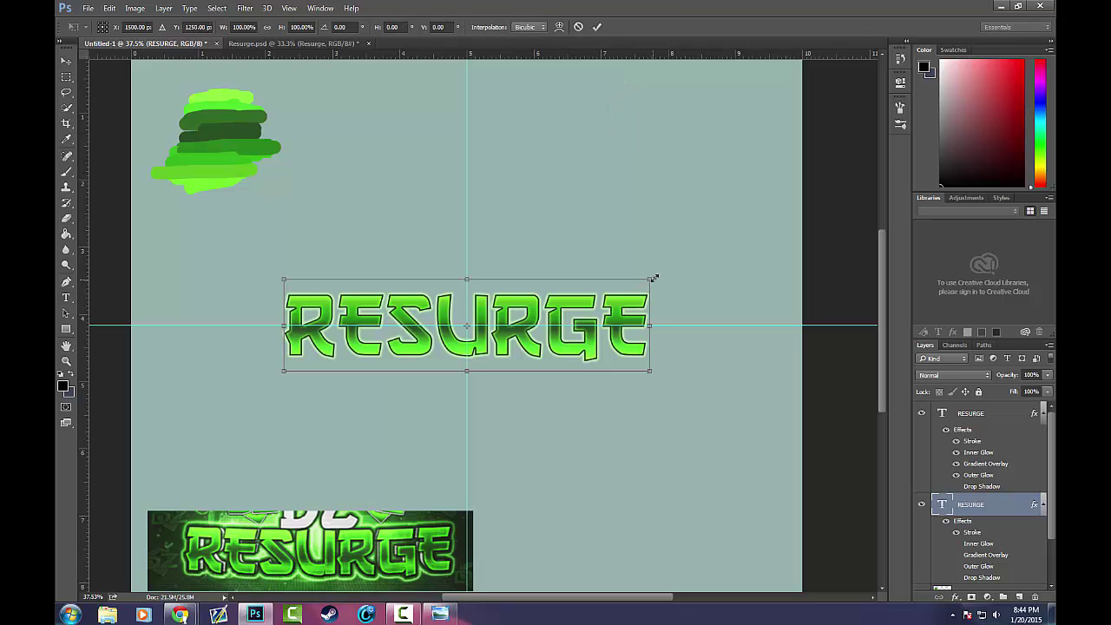
pyautogui.moveTo(653, 278); pyautogui.dragTo(650, 272)
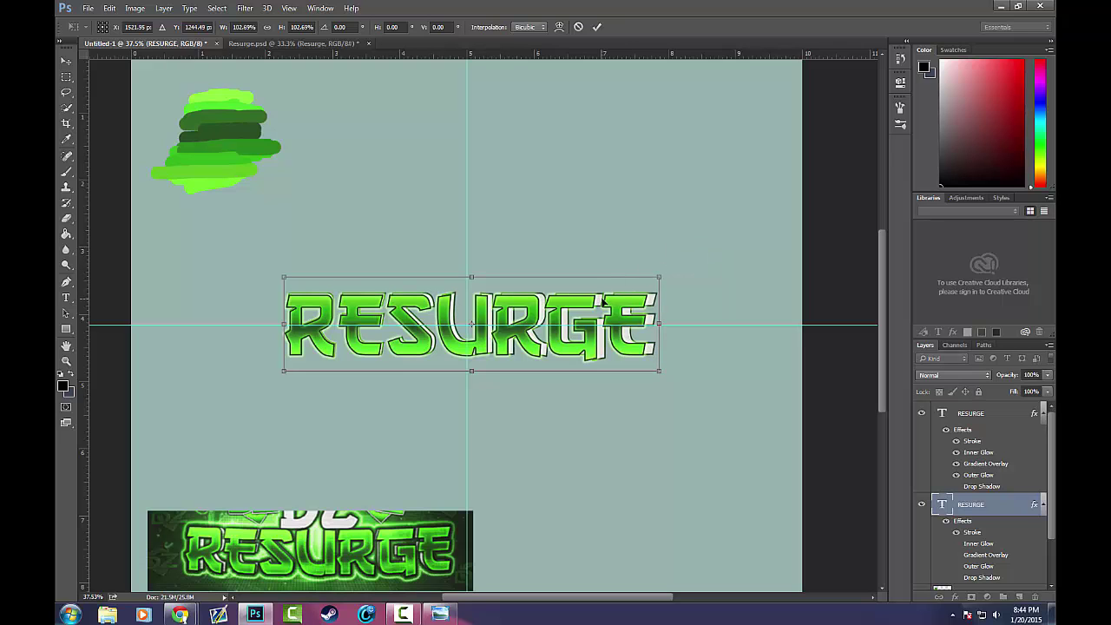
pyautogui.moveTo(601, 301); pyautogui.dragTo(601, 302)
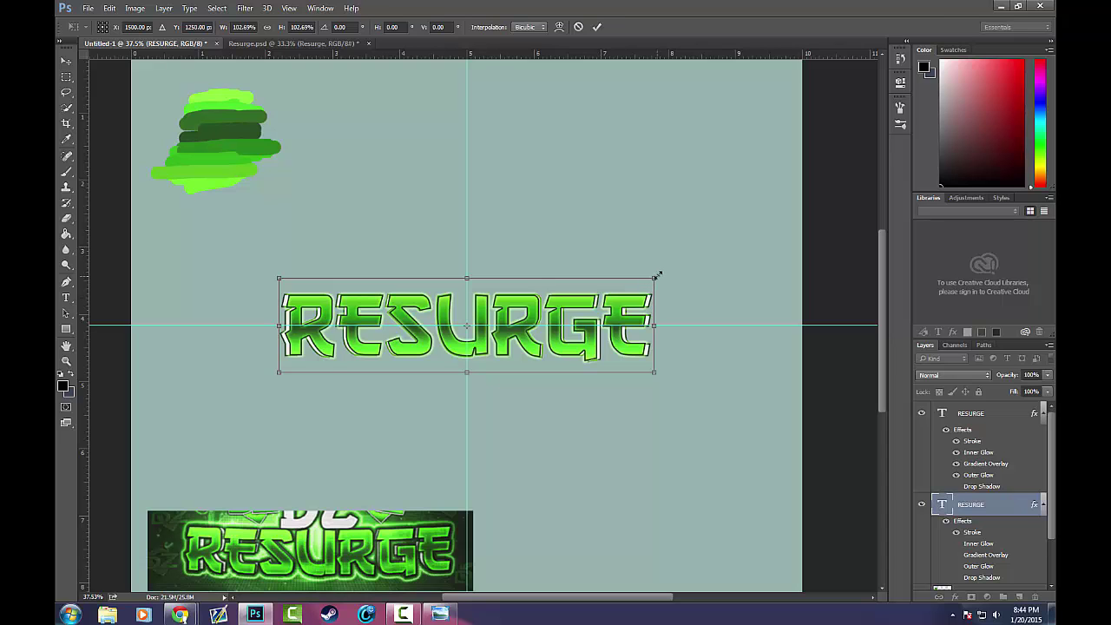
pyautogui.moveTo(657, 275); pyautogui.dragTo(634, 293)
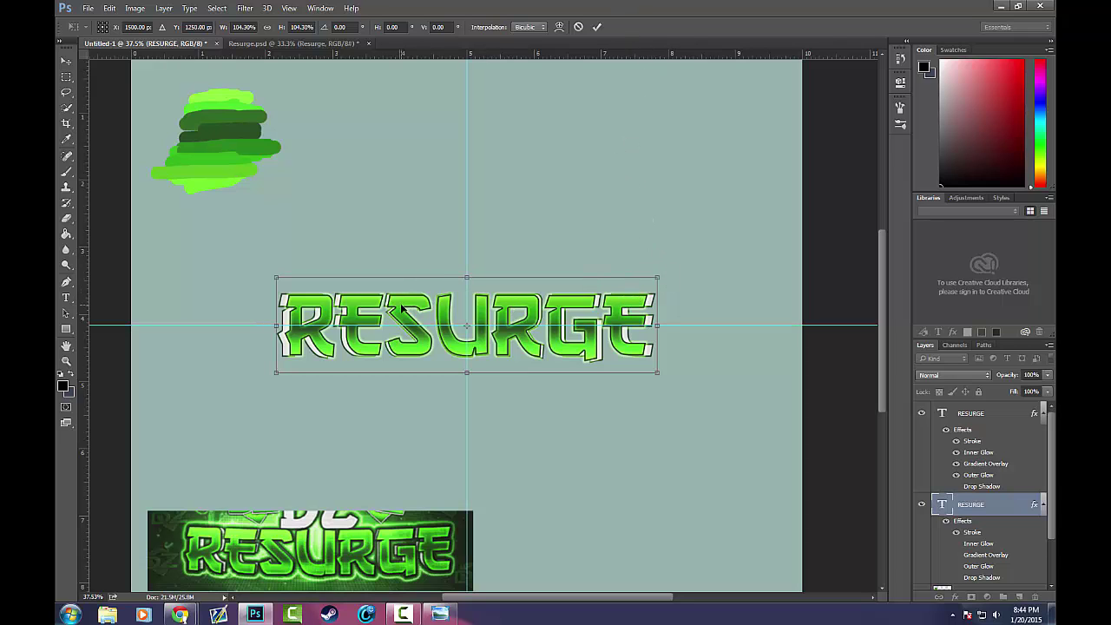
pyautogui.moveTo(278, 280); pyautogui.dragTo(290, 280)
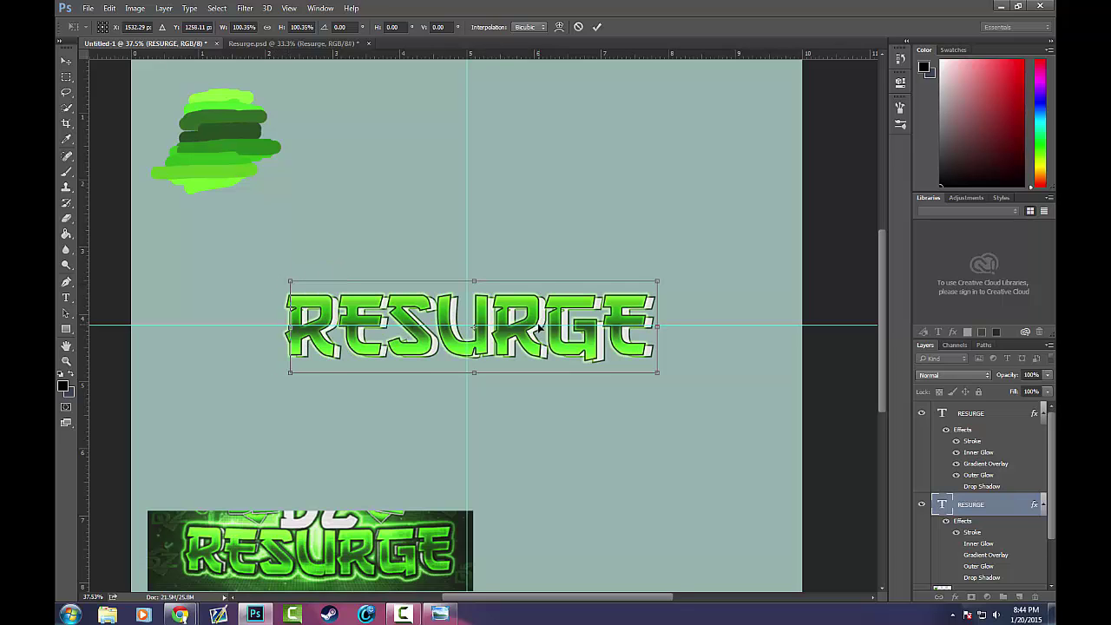
pyautogui.moveTo(539, 328); pyautogui.dragTo(535, 327)
pyautogui.moveTo(652, 279); pyautogui.dragTo(631, 285)
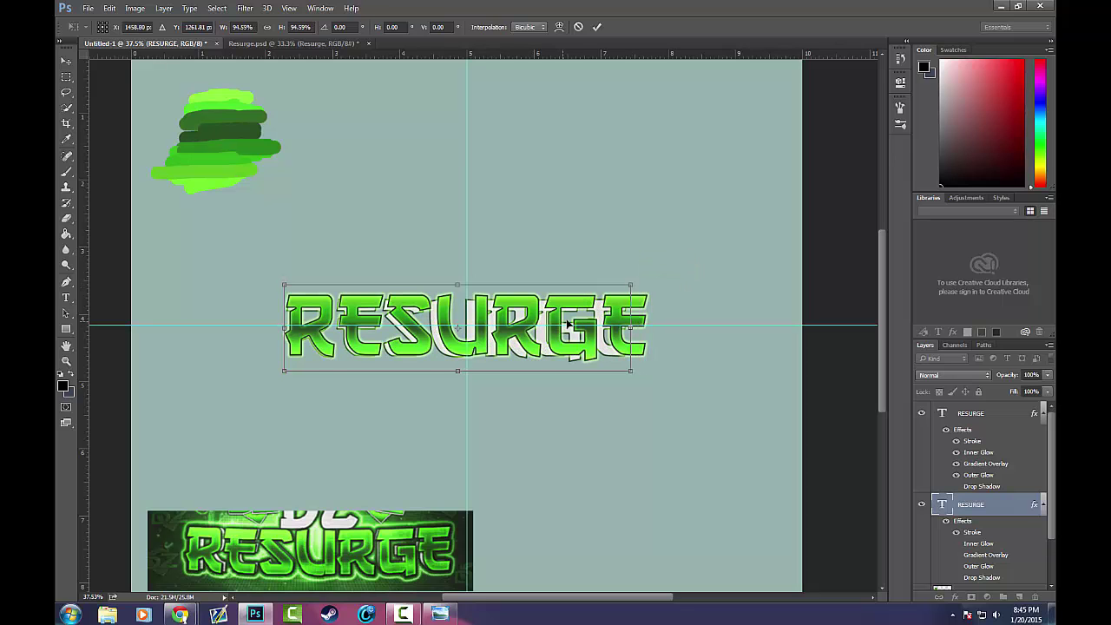
pyautogui.moveTo(568, 324); pyautogui.dragTo(570, 324)
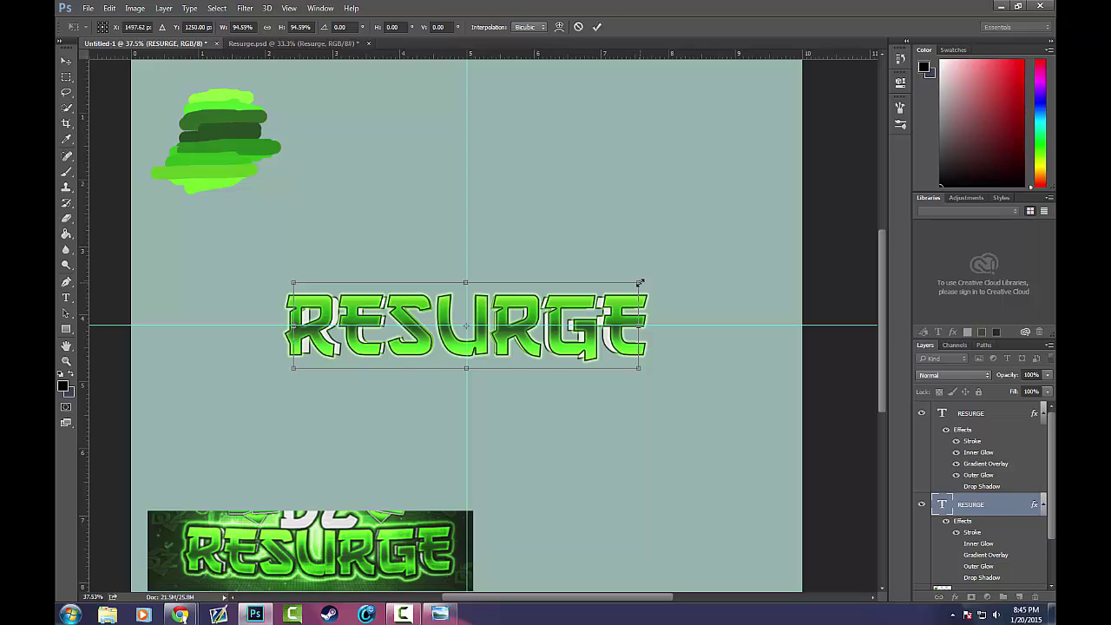
pyautogui.moveTo(640, 282); pyautogui.dragTo(641, 280)
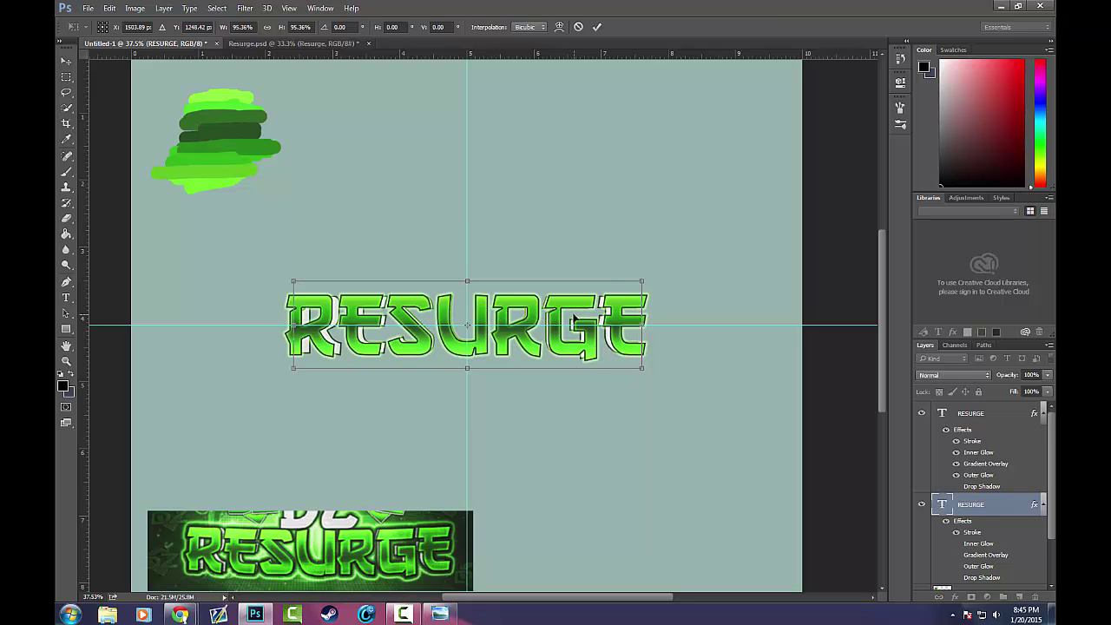
pyautogui.moveTo(572, 314); pyautogui.dragTo(575, 318)
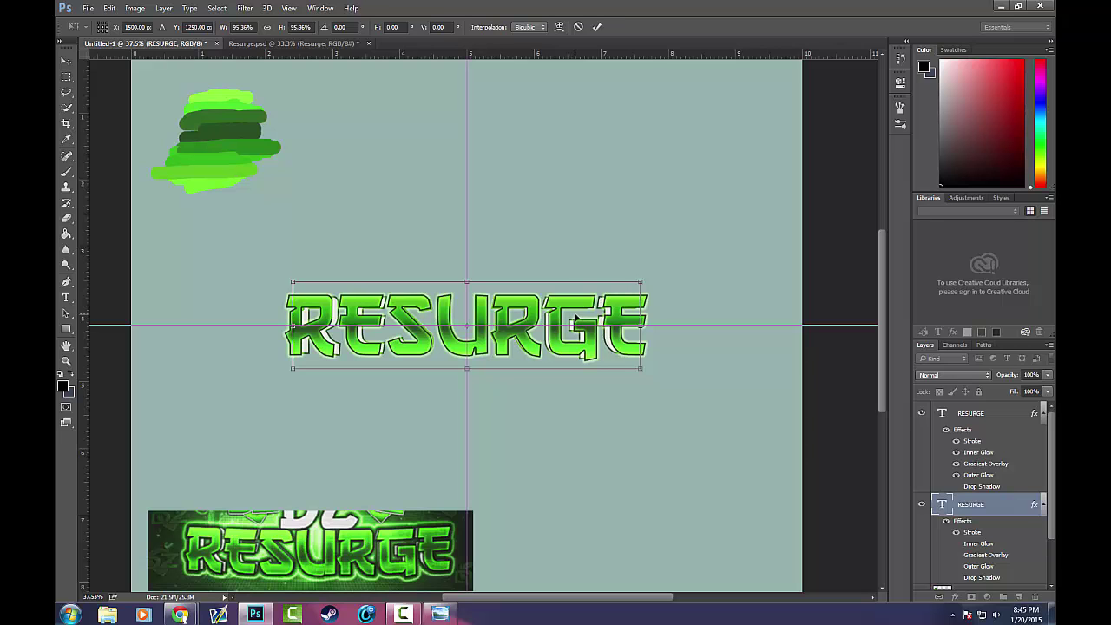
pyautogui.click(597, 27)
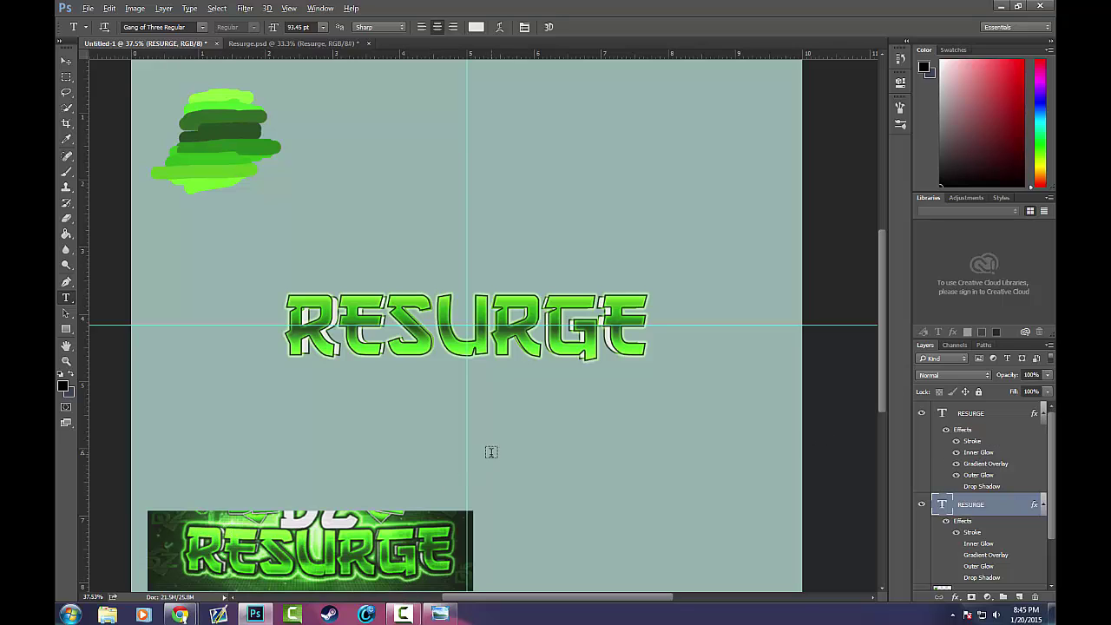
# Examine the reference RESURGE lettering up close and compare its light offset edges with the recreated text
pyautogui.hotkey('ctrl', '0')
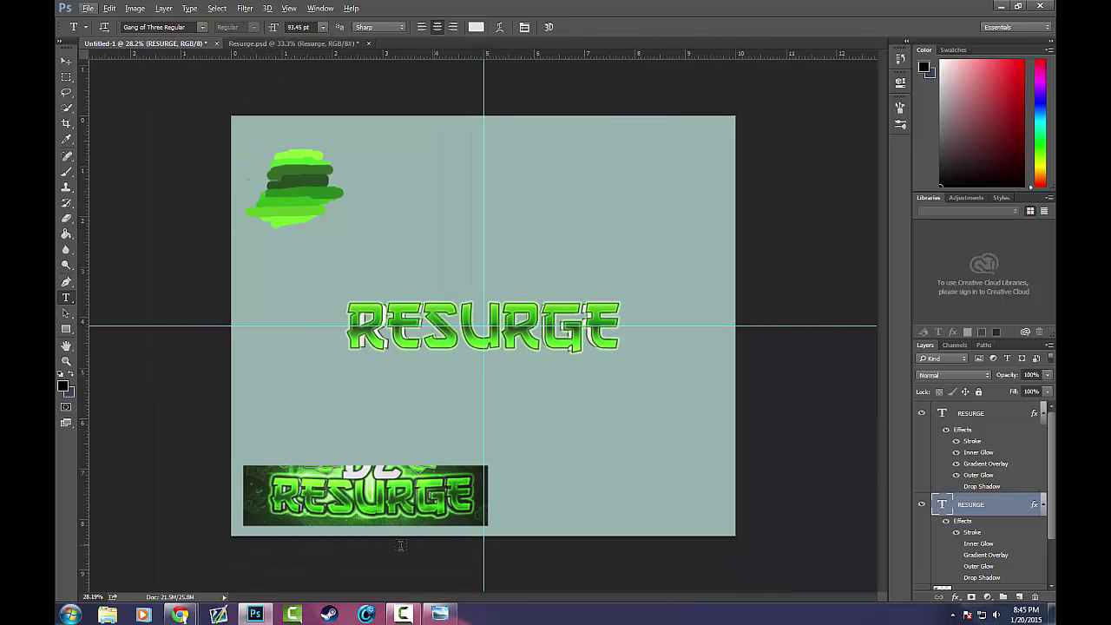
pyautogui.scroll(4, 399, 524)
pyautogui.scroll(-2, 460, 503)
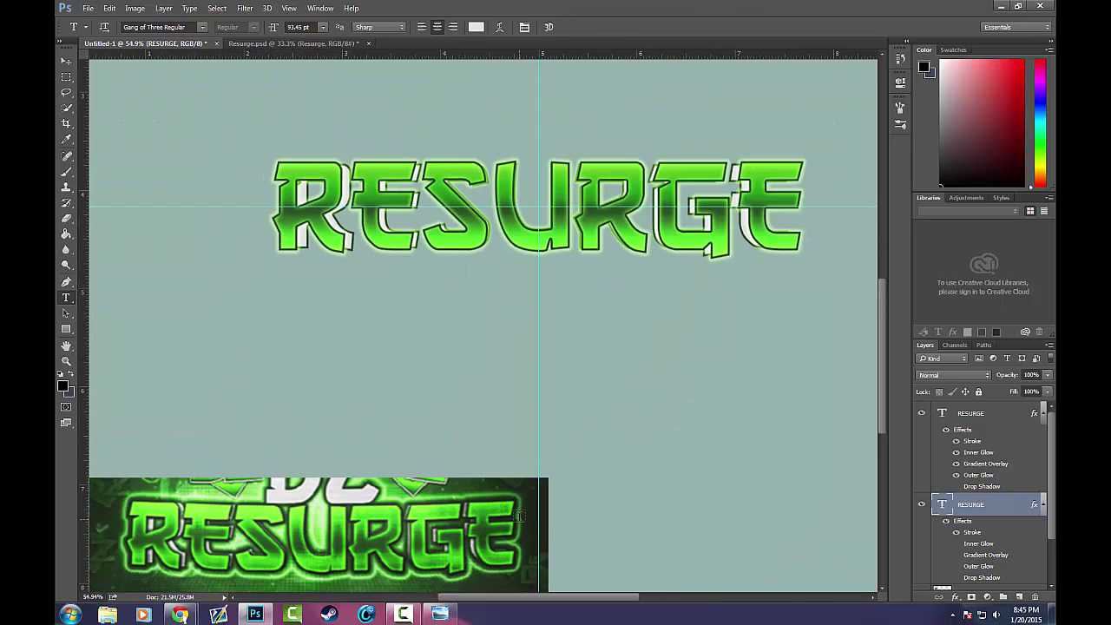
pyautogui.scroll(1, 518, 485)
pyautogui.scroll(-1, 538, 442)
pyautogui.scroll(1, 577, 382)
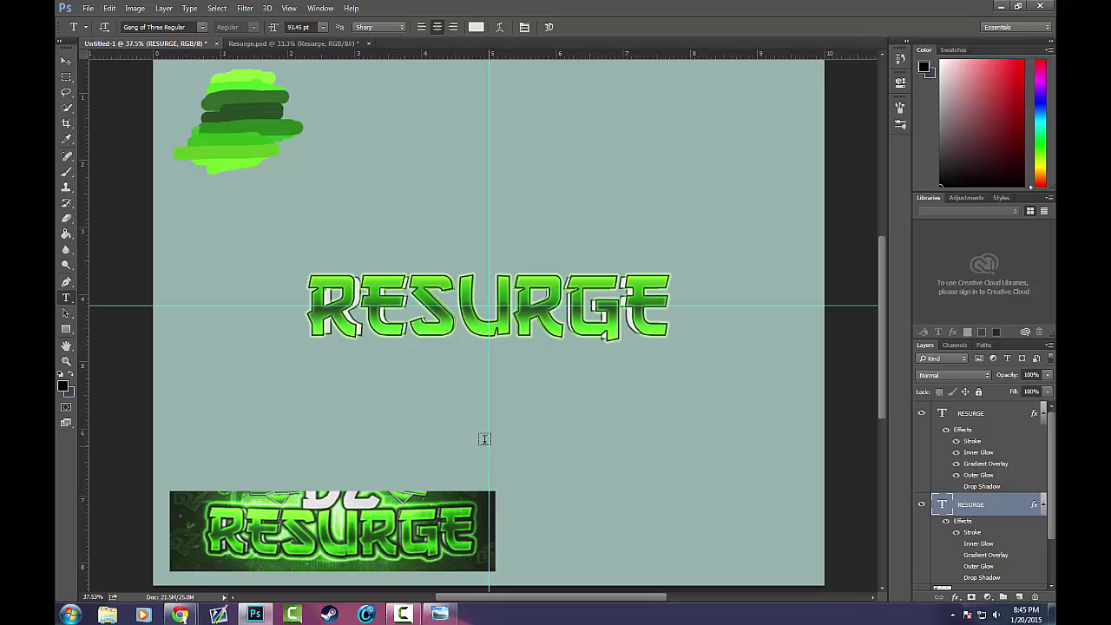
pyautogui.scroll(3, 420, 546)
pyautogui.scroll(4, 422, 551)
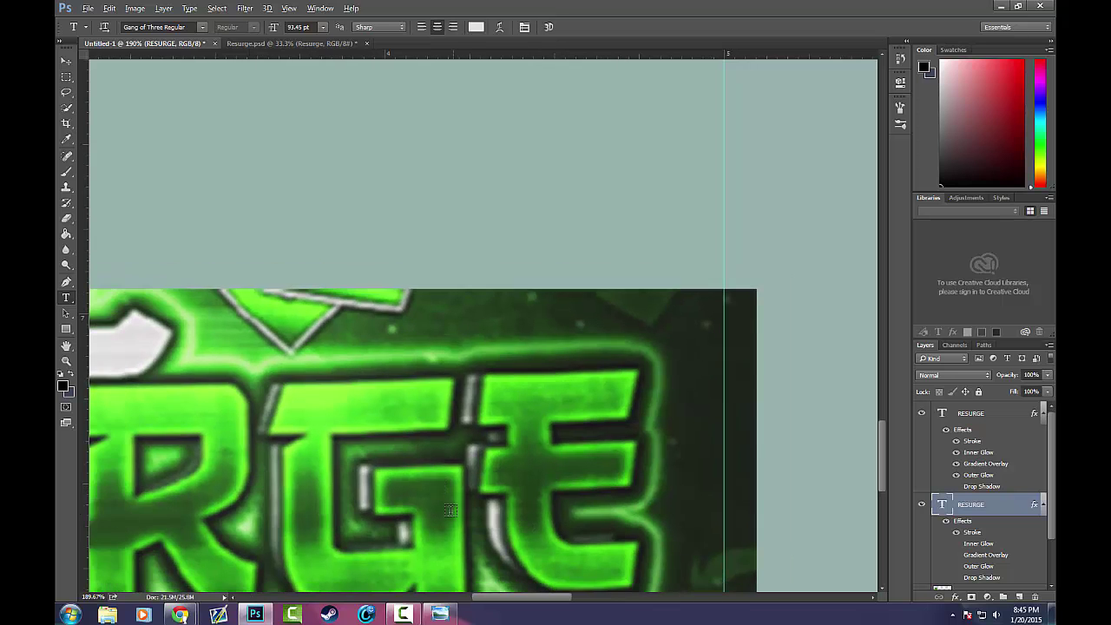
pyautogui.scroll(-7, 450, 509)
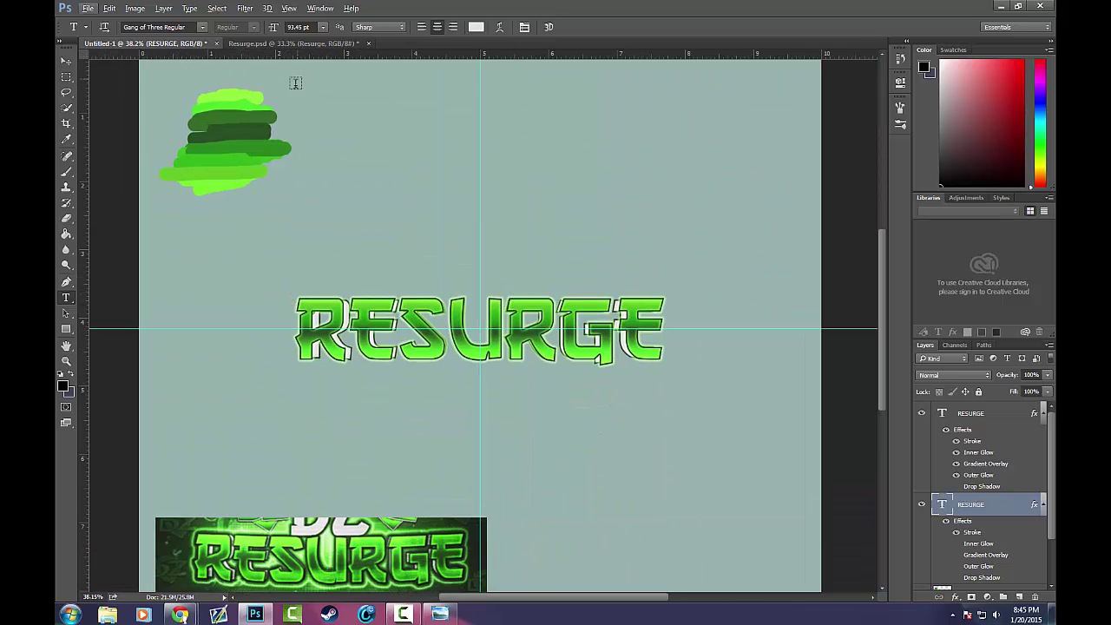
# Place the [UNSET] halftone dot image from the desktop between the two RESURGE layers, scaled down and centred over the text
pyautogui.click(1000, 6)
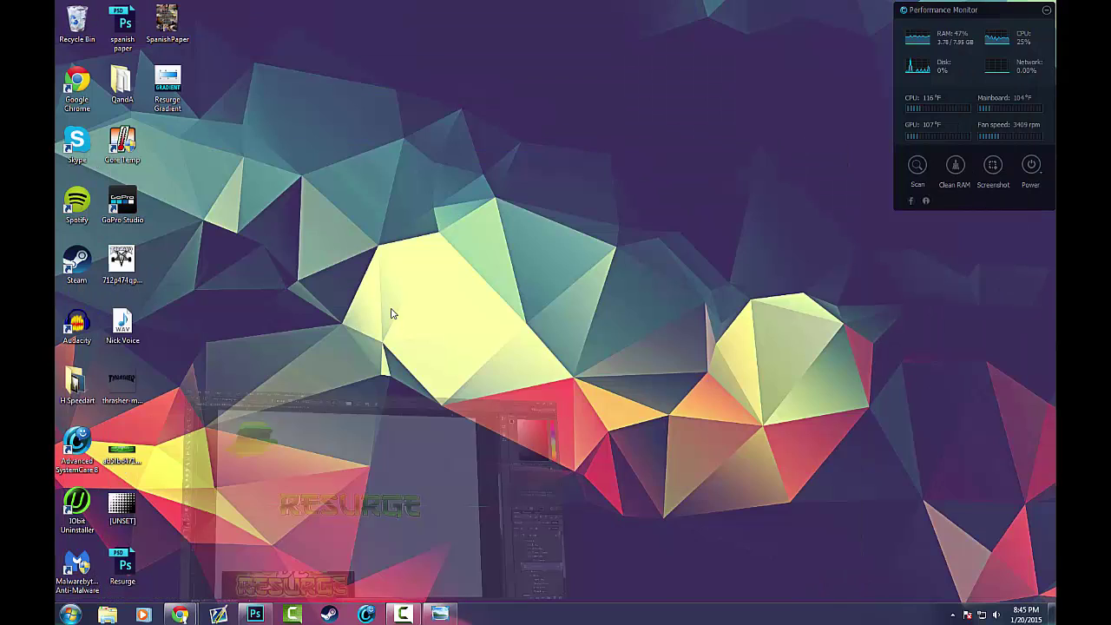
pyautogui.doubleClick(121, 506)
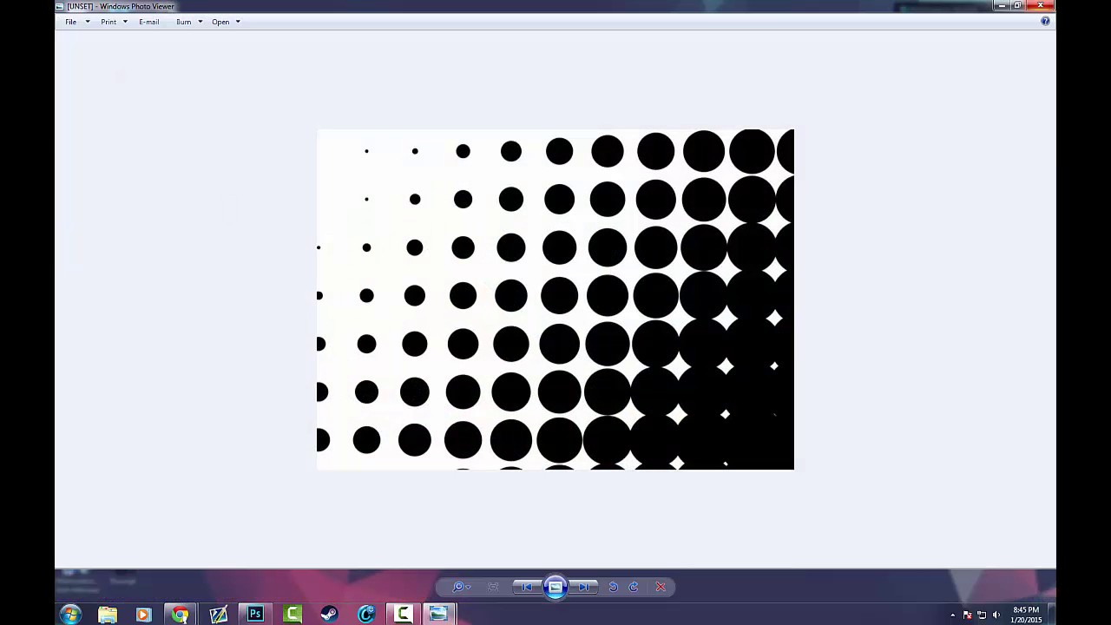
pyautogui.hotkey('alt', 'F4')
pyautogui.moveTo(121, 506); pyautogui.dragTo(473, 411)
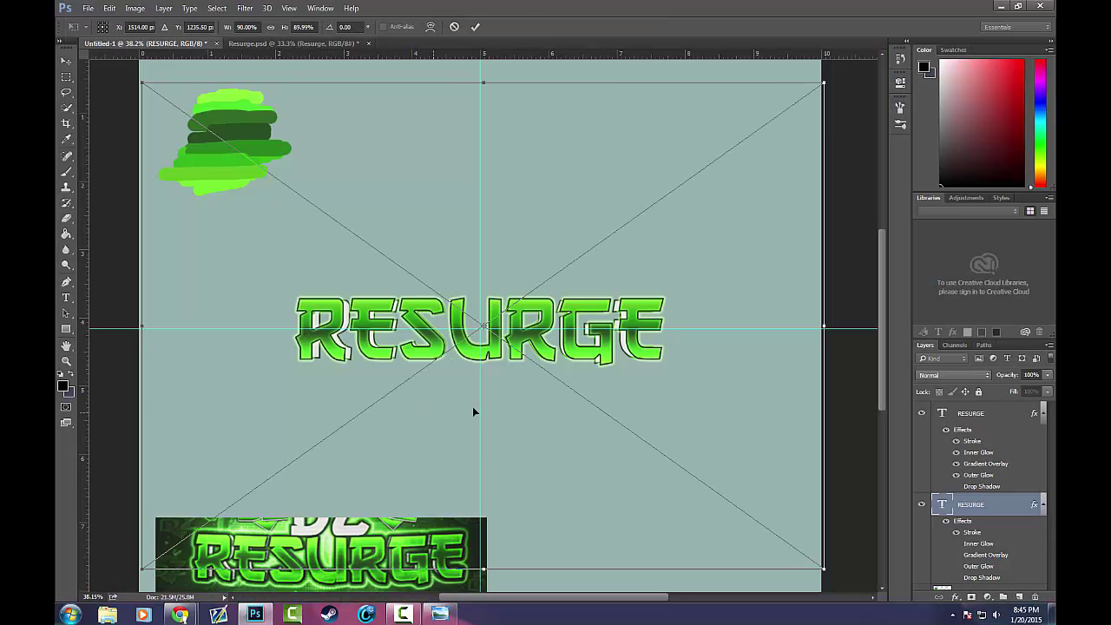
pyautogui.moveTo(824, 83); pyautogui.dragTo(460, 347)
pyautogui.moveTo(415, 463); pyautogui.dragTo(602, 319)
pyautogui.click(475, 26)
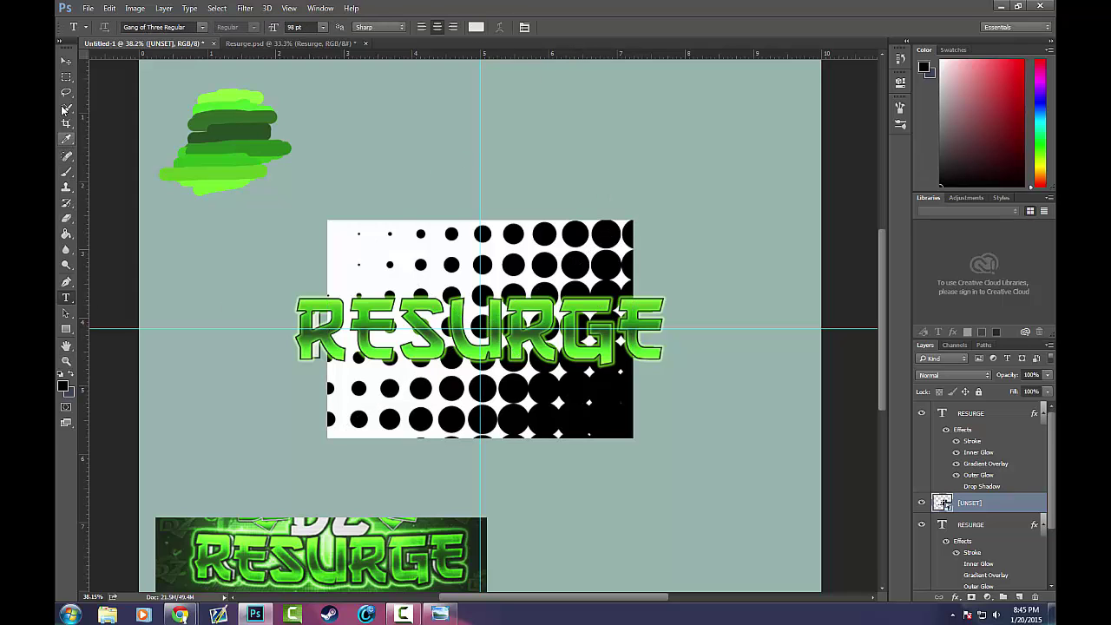
# Rasterize the [UNSET] halftone layer and remove its connected white background with the Magic Eraser tool
pyautogui.click(66, 218)
pyautogui.click(115, 240)
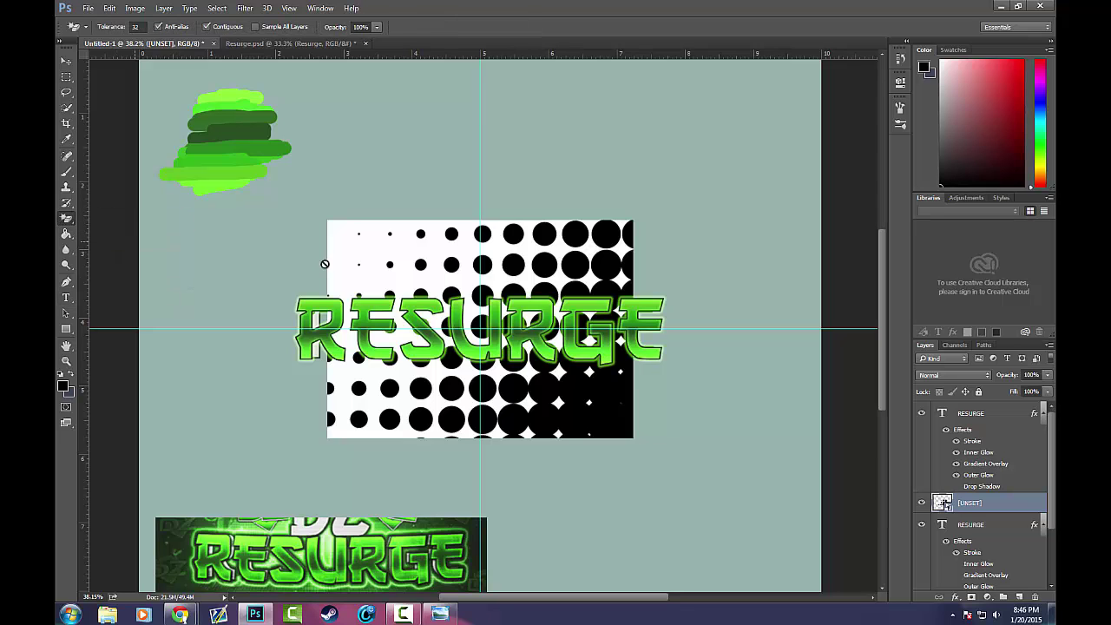
pyautogui.rightClick(985, 515)
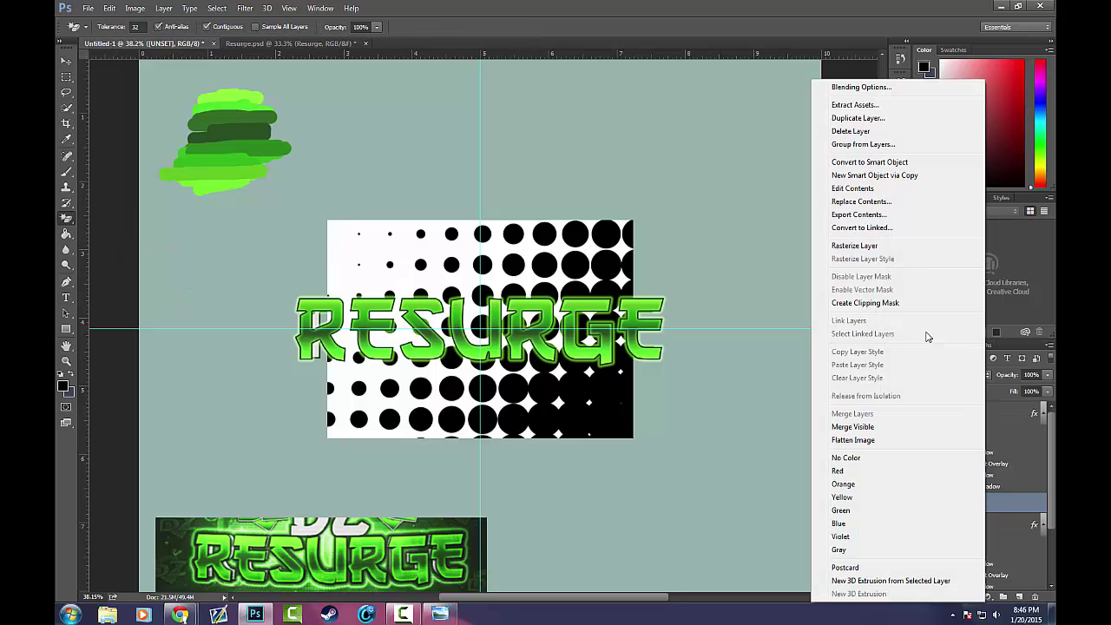
pyautogui.click(854, 245)
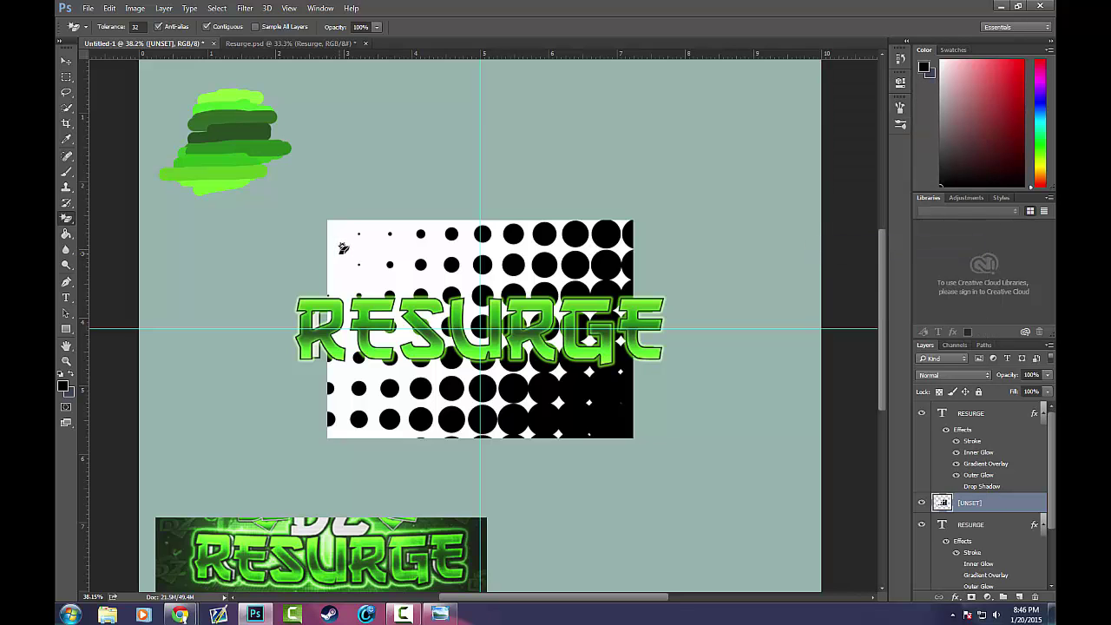
pyautogui.click(344, 248)
pyautogui.hotkey('ctrl', '+')
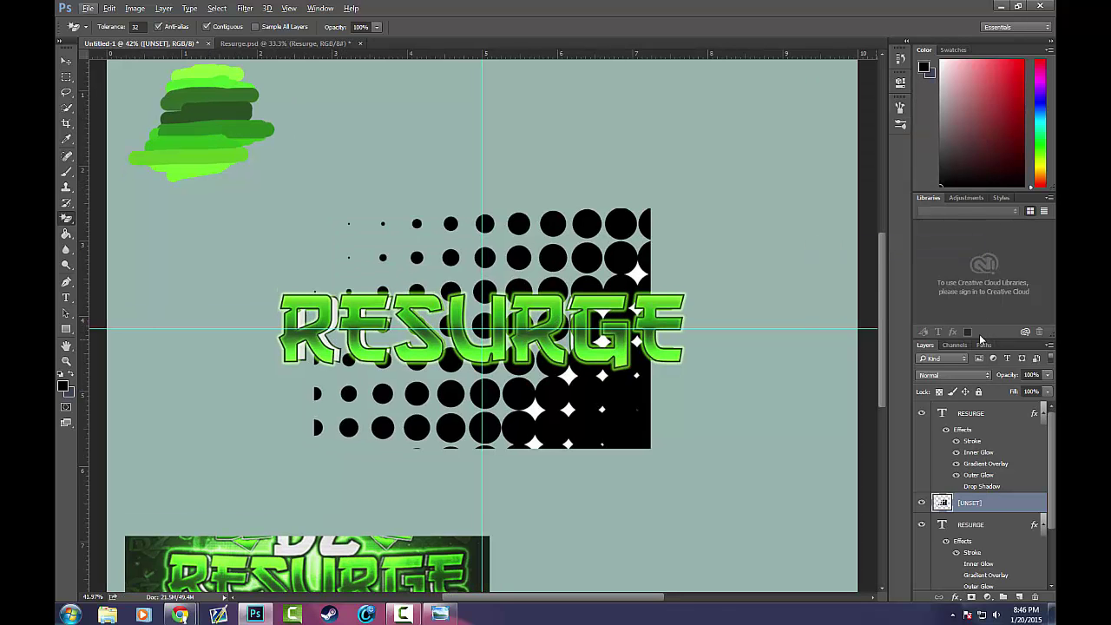
# Hide the green RESURGE layer and erase the remaining white gaps between the dots of the [UNSET] halftone layer
pyautogui.click(922, 413)
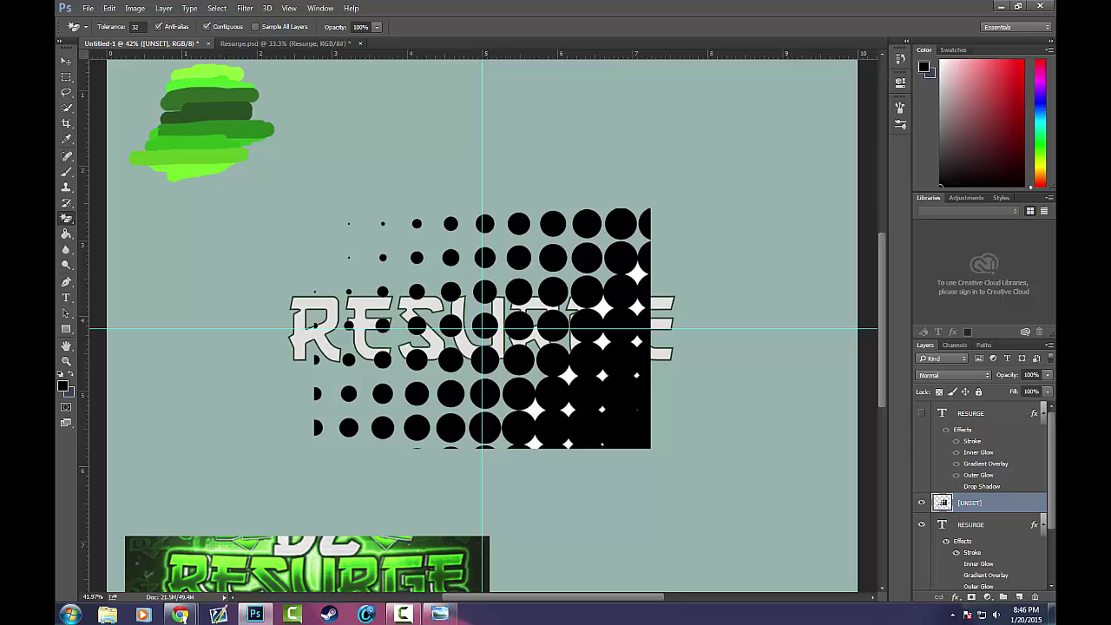
pyautogui.scroll(6, 607, 382)
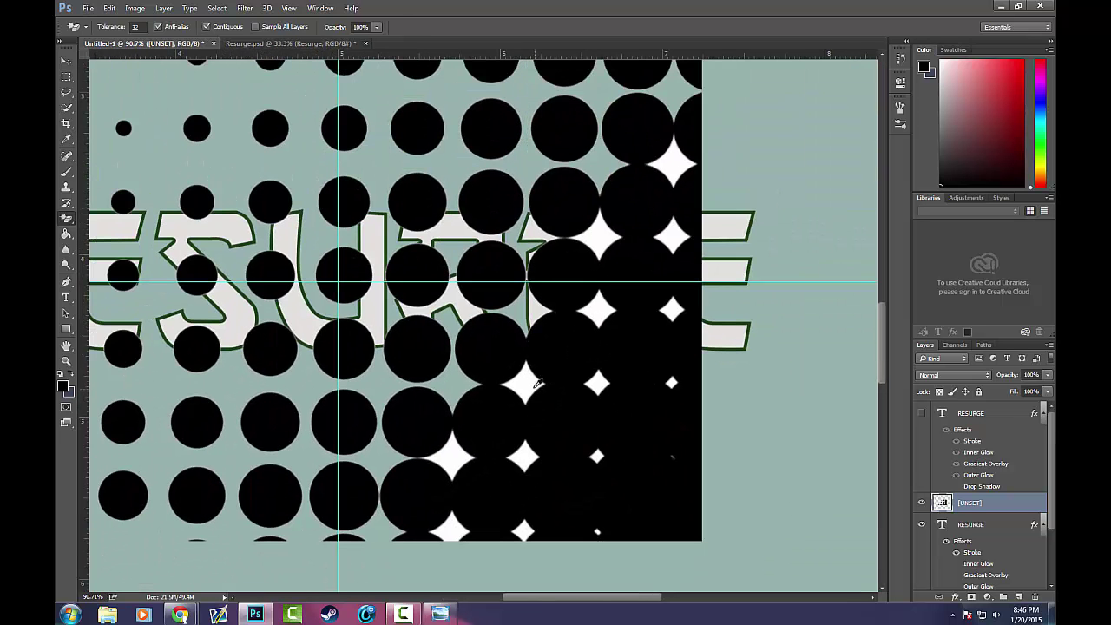
pyautogui.click(526, 382)
pyautogui.click(451, 455)
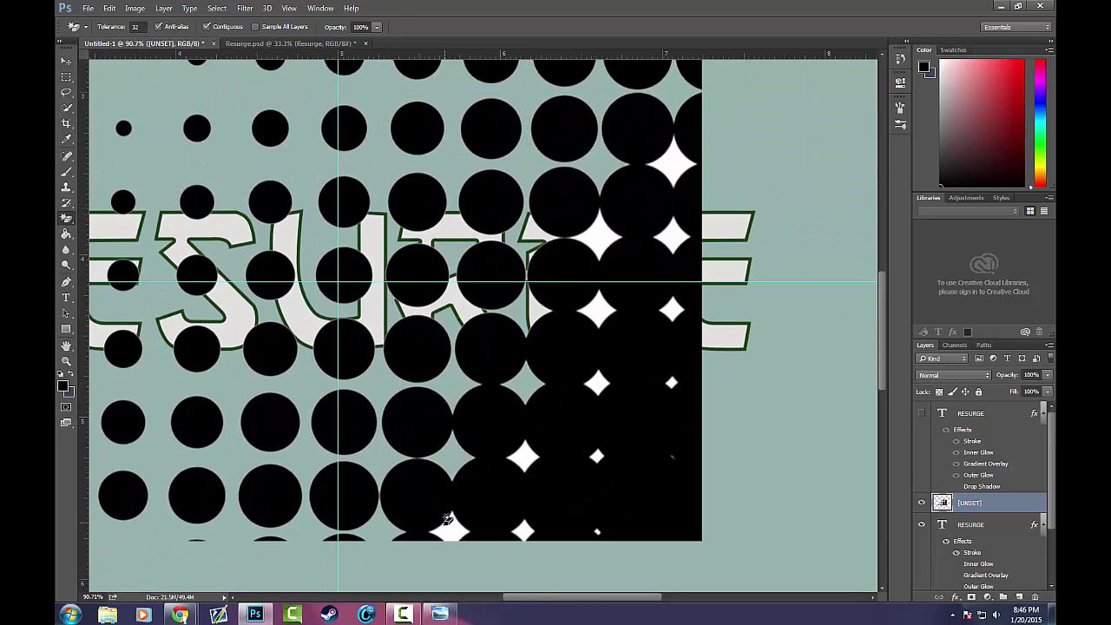
pyautogui.click(449, 524)
pyautogui.click(523, 528)
pyautogui.click(525, 454)
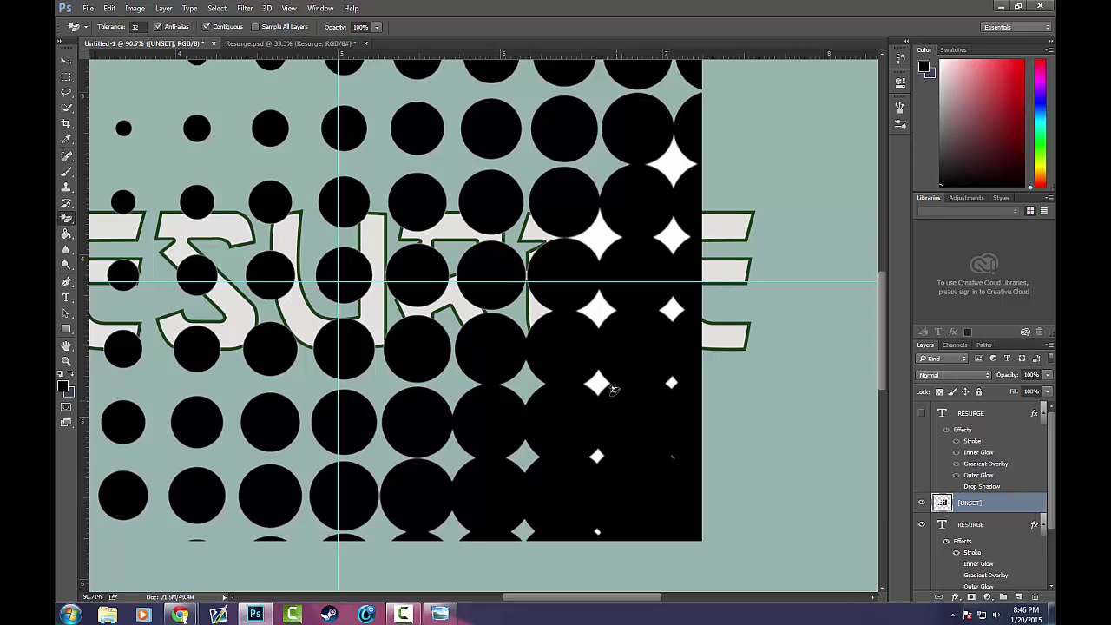
pyautogui.click(598, 381)
pyautogui.click(596, 453)
pyautogui.click(598, 305)
pyautogui.click(672, 306)
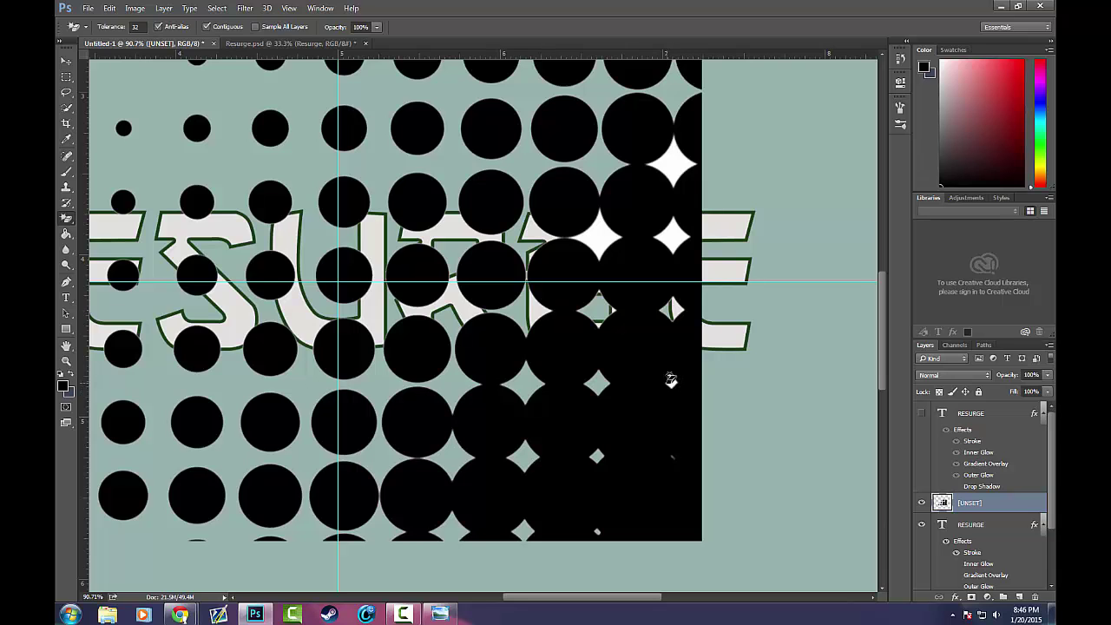
pyautogui.click(673, 234)
pyautogui.click(599, 236)
pyautogui.click(680, 167)
pyautogui.scroll(-5, 646, 321)
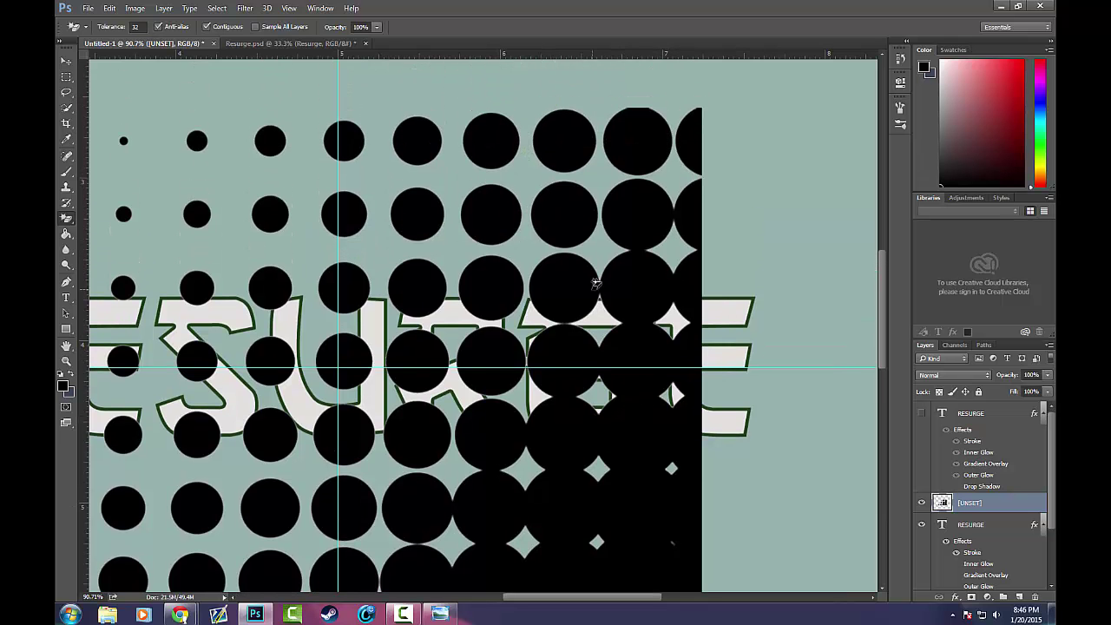
pyautogui.scroll(2, 553, 332)
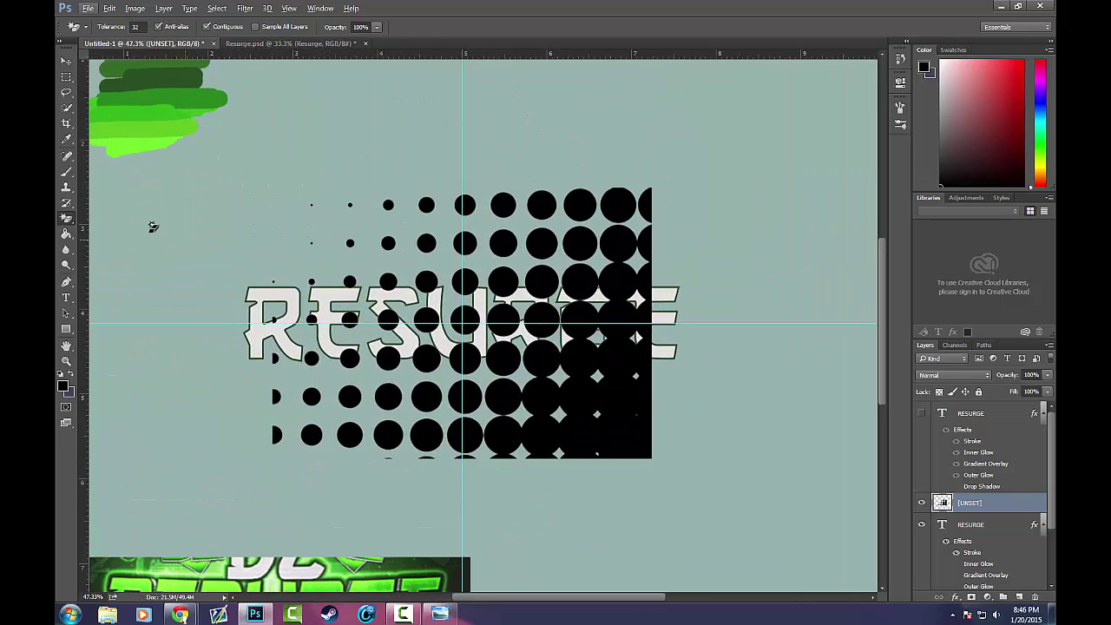
# Rotate the [UNSET] halftone layer 90° clockwise so its densest dots lie in the lower-left corner
pyautogui.moveTo(66, 219); pyautogui.dragTo(100, 214)
pyautogui.scroll(-2, 694, 381)
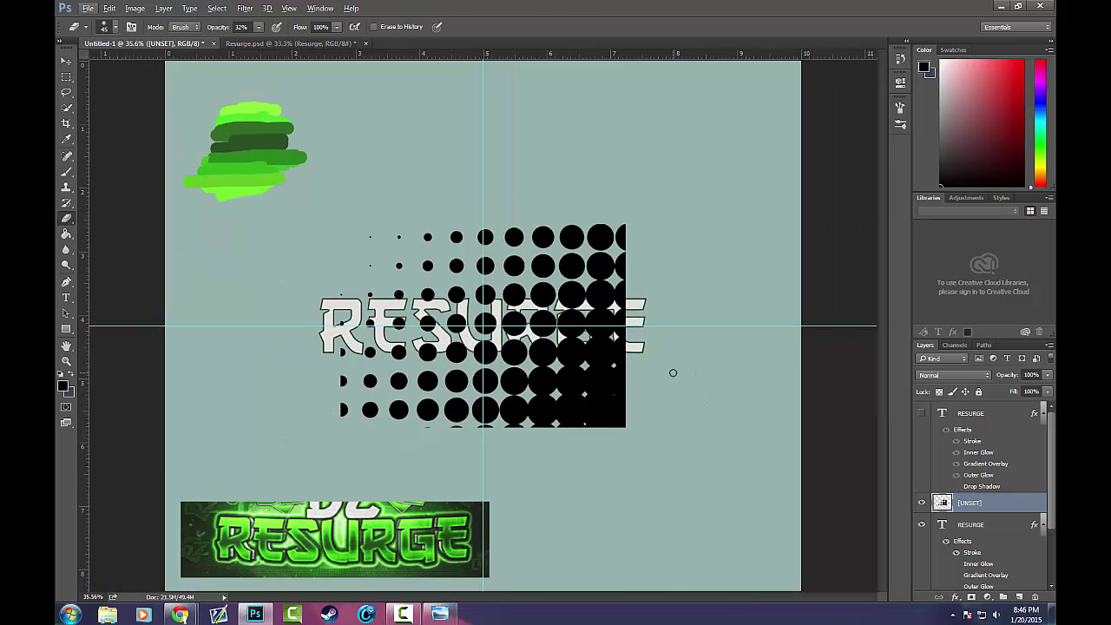
pyautogui.hotkey('ctrl', 't')
pyautogui.moveTo(677, 285); pyautogui.dragTo(588, 439)
pyautogui.click(597, 27)
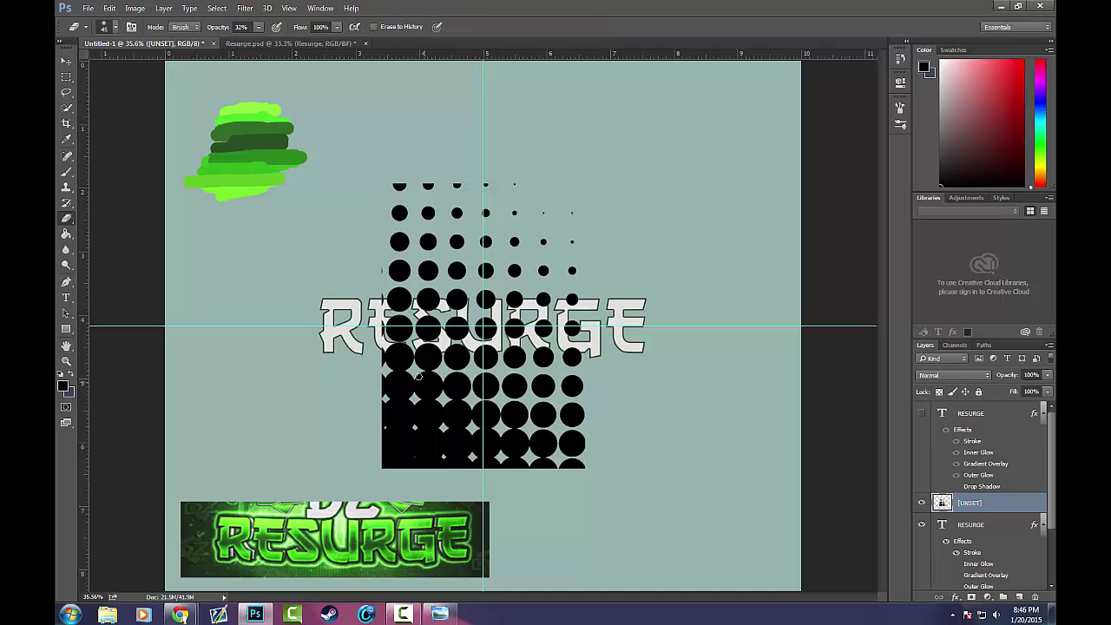
# Delete the thin strip of cut-off dots along the left edge of the [UNSET] halftone using a rectangular selection
pyautogui.scroll(3, 360, 259)
pyautogui.scroll(-2, 310, 213)
pyautogui.scroll(1, 352, 266)
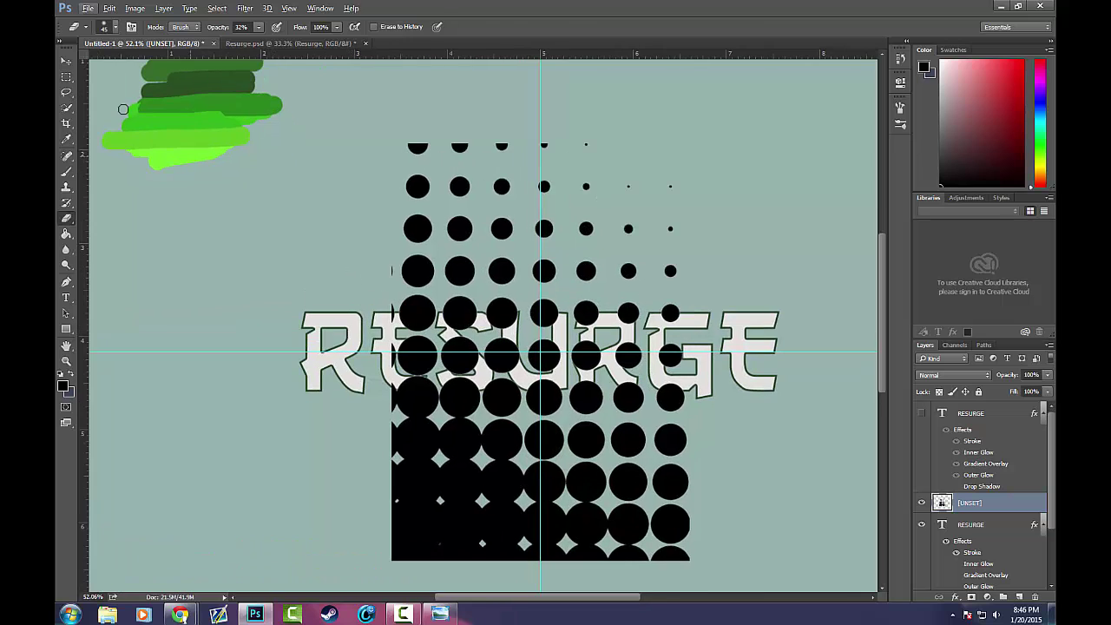
pyautogui.click(66, 76)
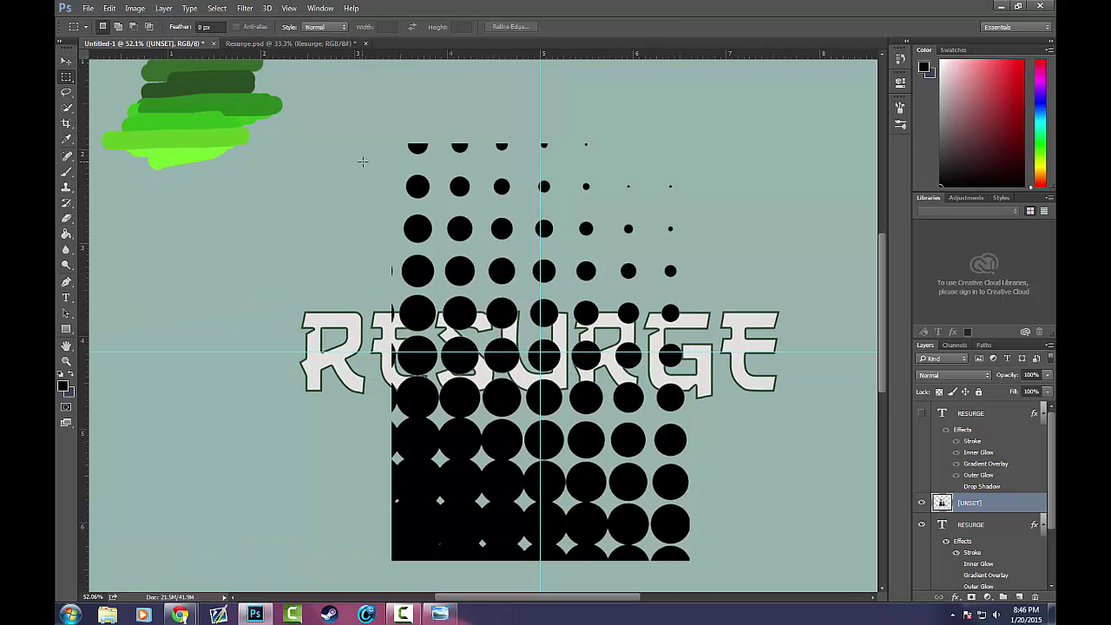
pyautogui.moveTo(367, 150); pyautogui.dragTo(395, 586)
pyautogui.press('Delete')
pyautogui.rightClick(398, 103)
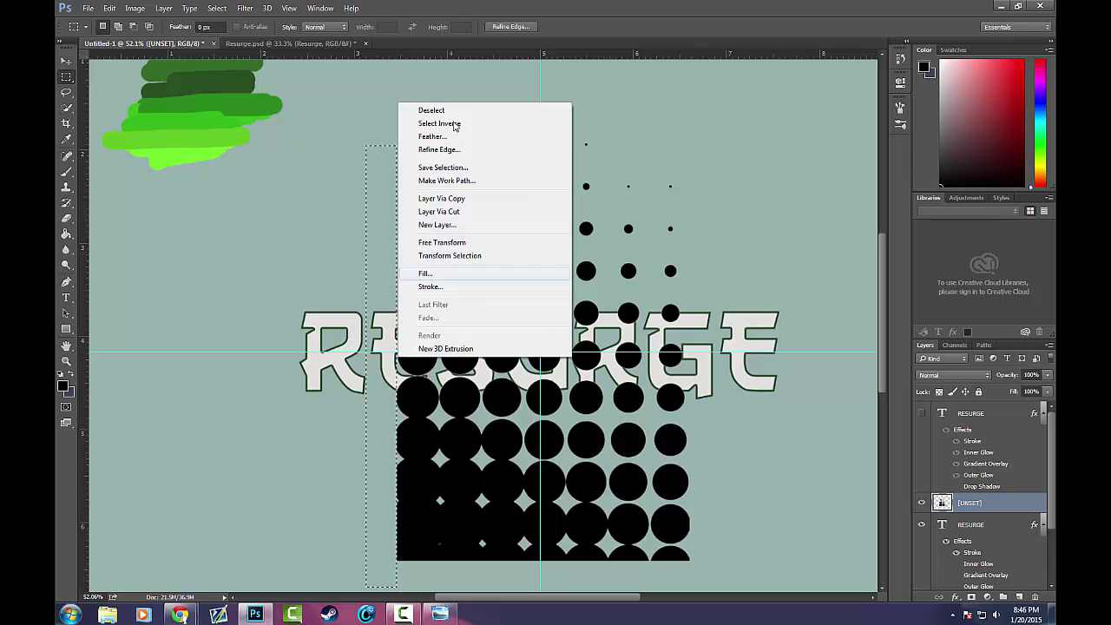
pyautogui.click(432, 110)
# Delete the cut-off half dots in the top row of the halftone and clear the selection
pyautogui.moveTo(390, 125); pyautogui.dragTo(570, 155)
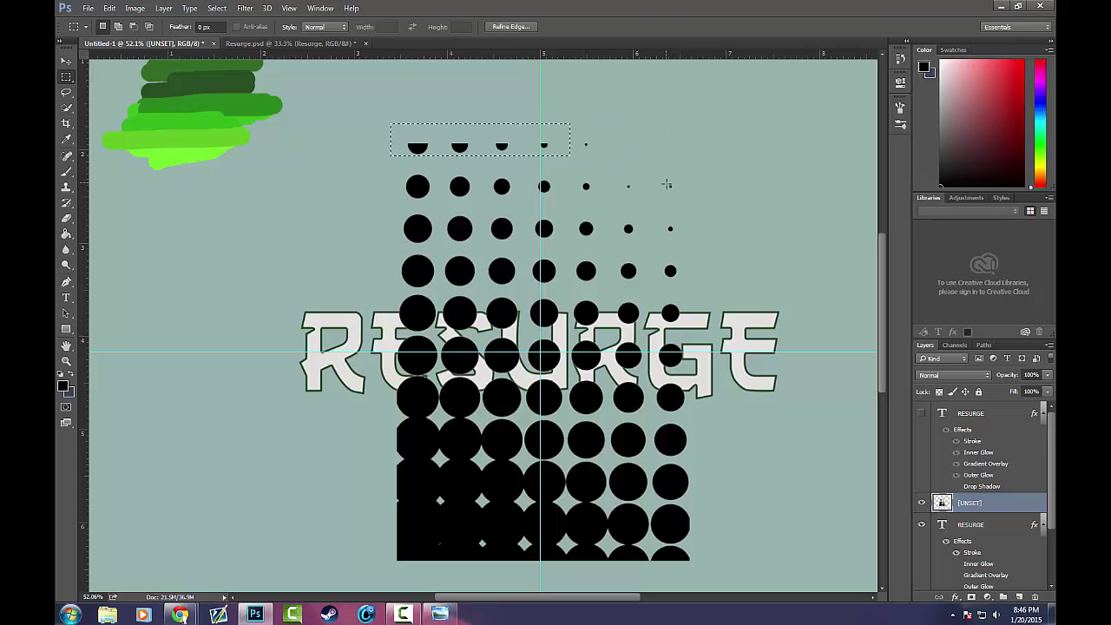
pyautogui.press('Delete')
pyautogui.rightClick(525, 135)
pyautogui.click(542, 143)
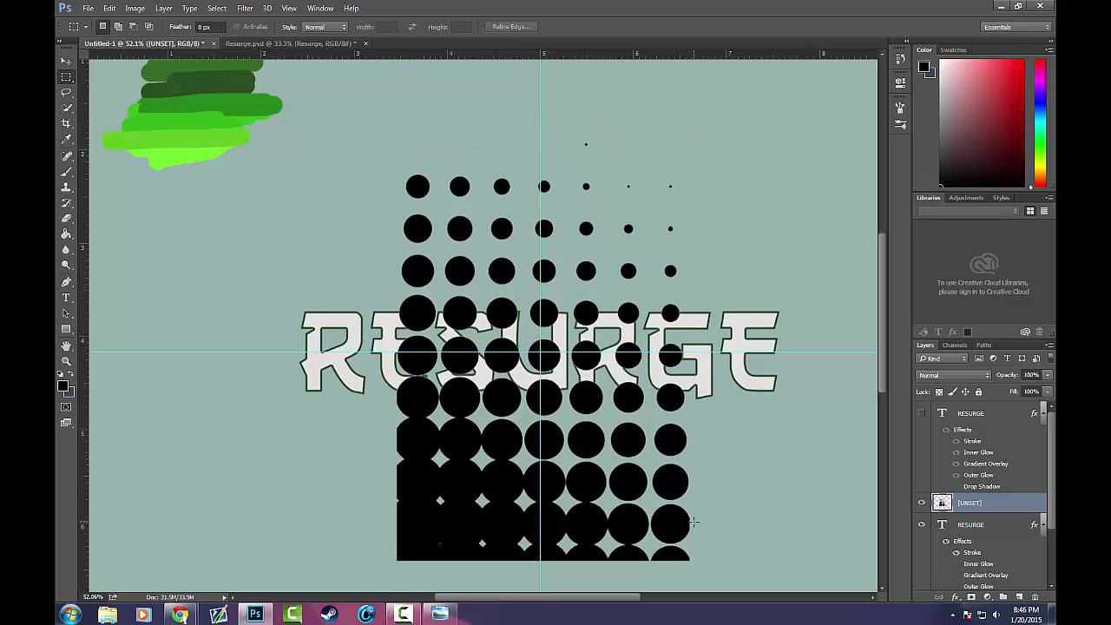
# Duplicate the [UNSET] layer and flip the copy horizontally into a mirrored pattern adjoining the original's left edge
pyautogui.scroll(-3, 693, 522)
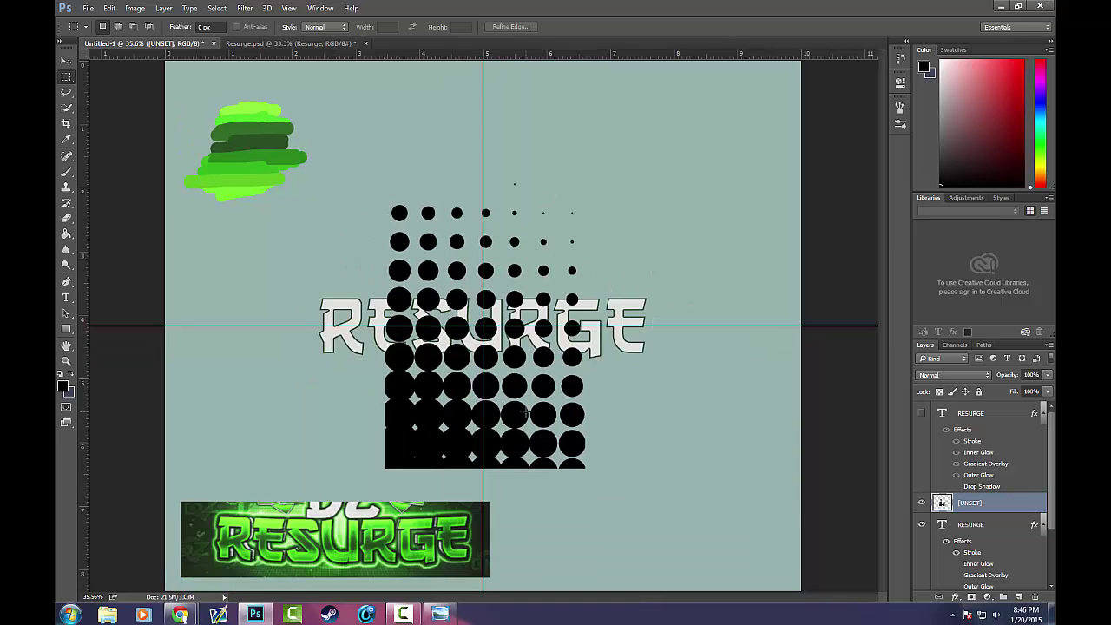
pyautogui.hotkey('ctrl', 'j')
pyautogui.hotkey('ctrl', 't')
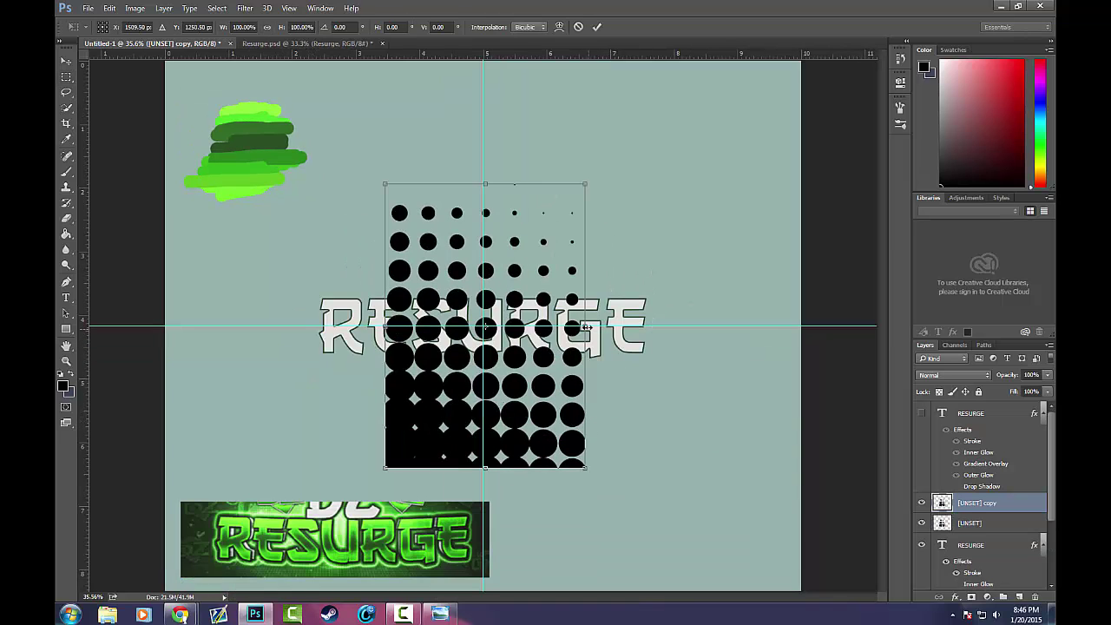
pyautogui.moveTo(587, 327); pyautogui.dragTo(176, 327)
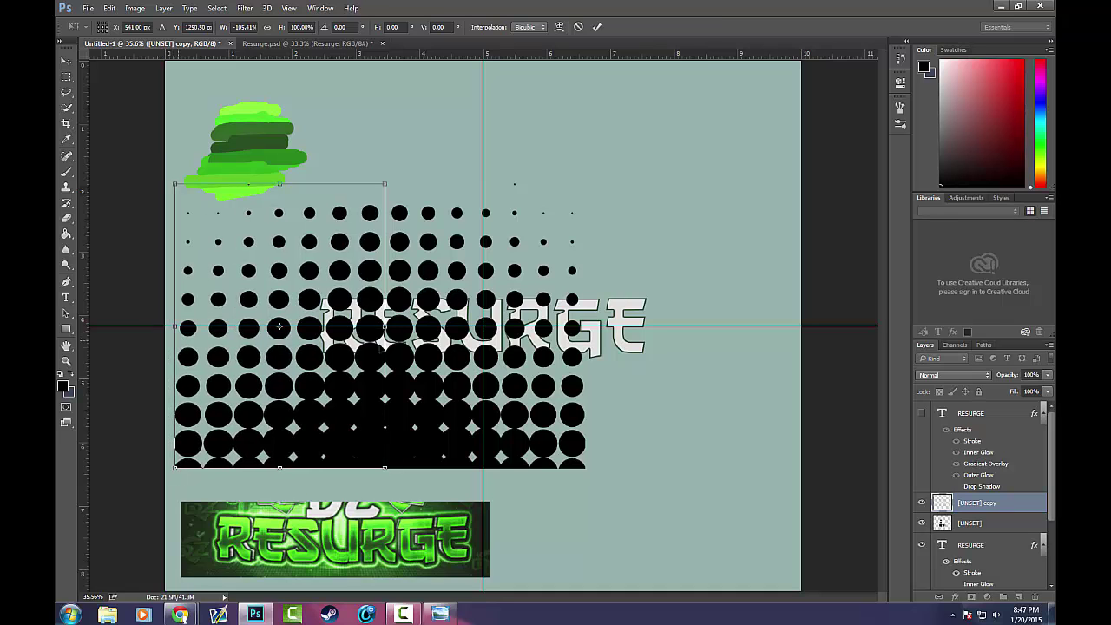
pyautogui.click(597, 26)
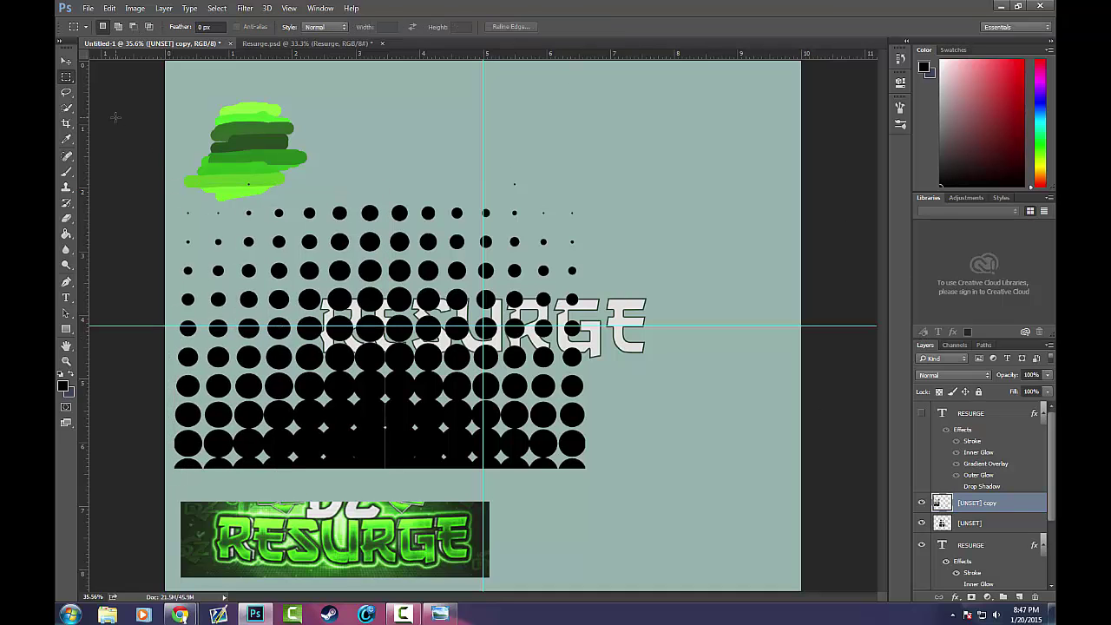
# Nudge the mirrored halftone copy against the original along their seam and merge it down into the [UNSET] layer
pyautogui.click(66, 60)
pyautogui.scroll(8, 351, 377)
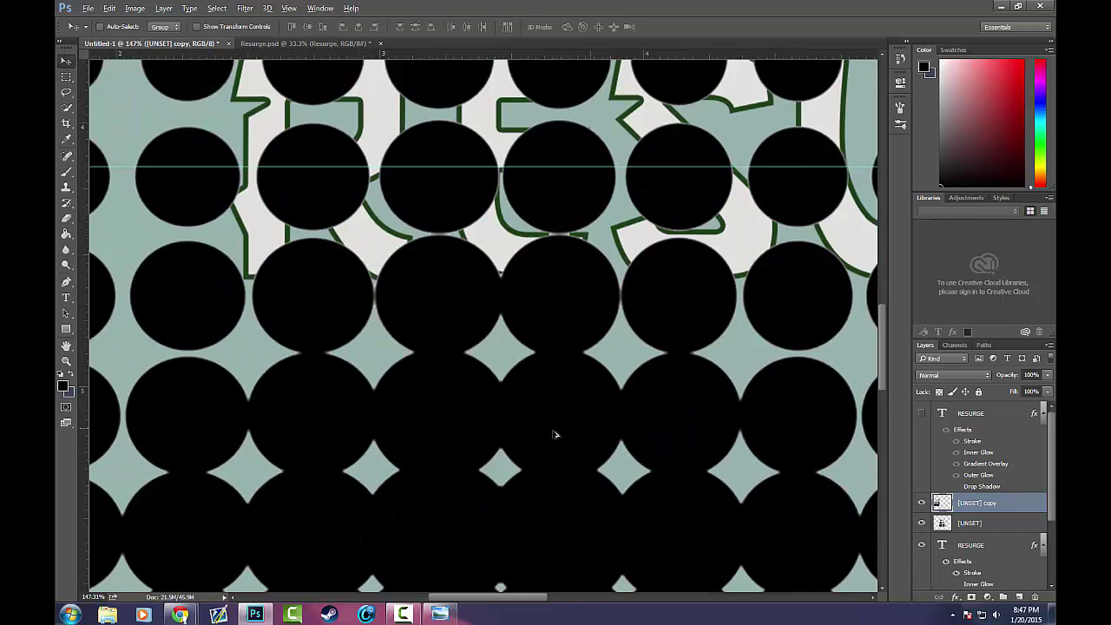
pyautogui.scroll(-6, 555, 433)
pyautogui.scroll(4, 562, 463)
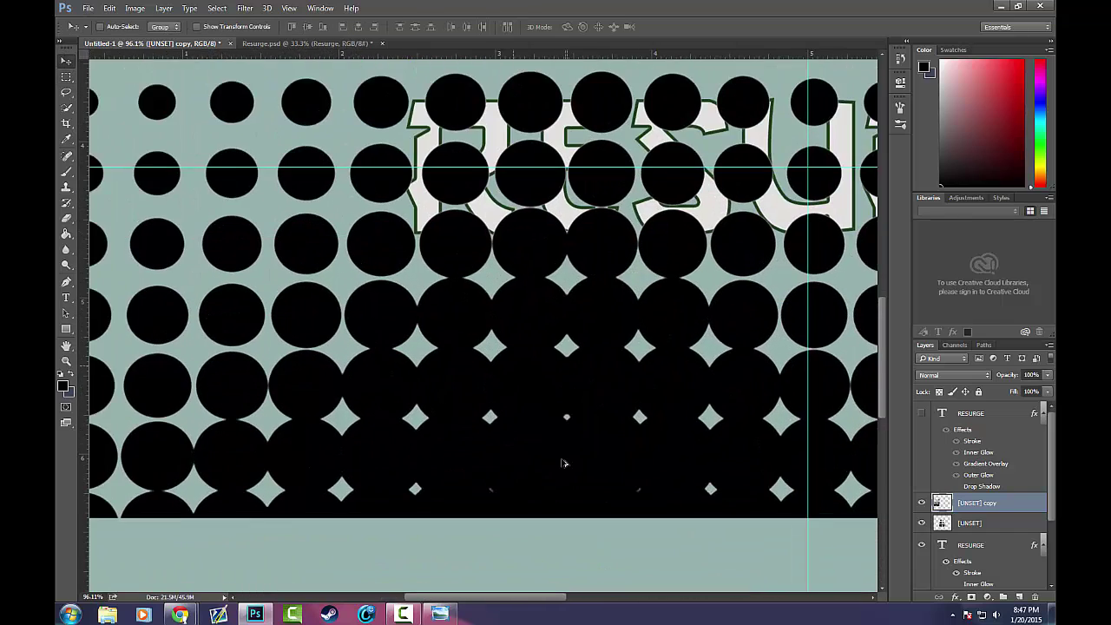
pyautogui.scroll(2, 563, 463)
pyautogui.moveTo(532, 459); pyautogui.dragTo(534, 454)
pyautogui.scroll(-6, 534, 455)
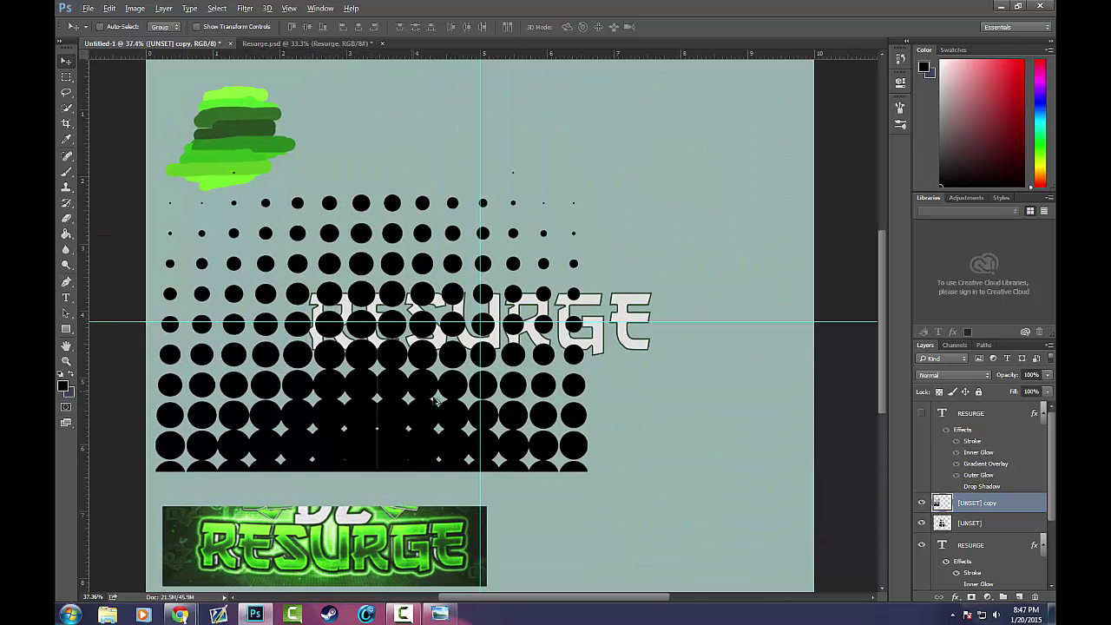
pyautogui.rightClick(1004, 501)
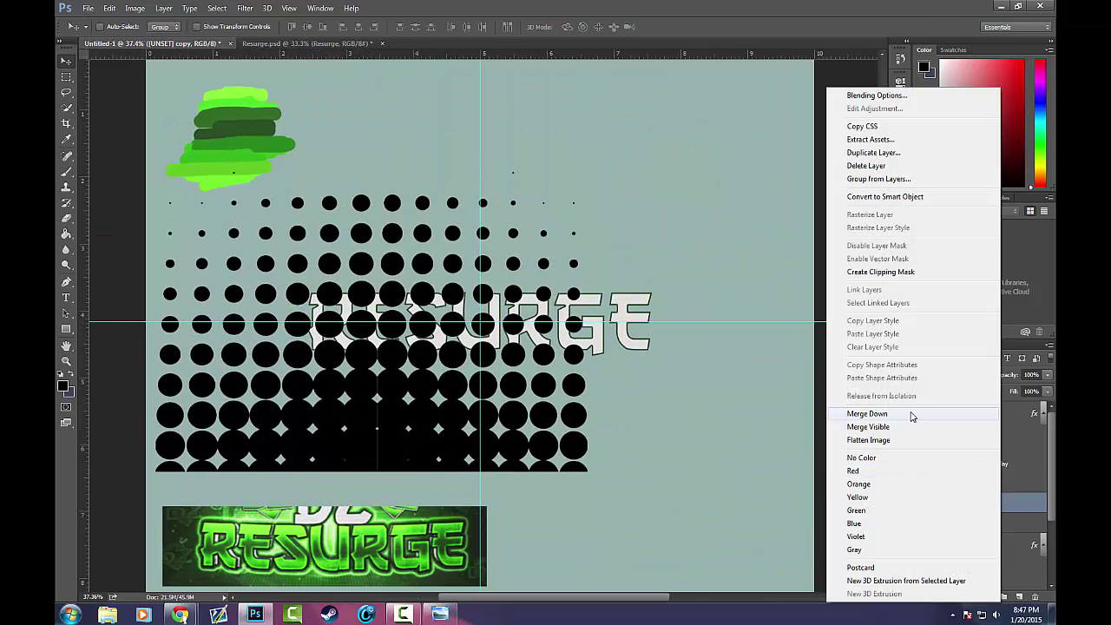
pyautogui.click(911, 415)
# Scale the merged halftone layer to about 29% and position it over the first letters of RESURGE
pyautogui.hotkey('ctrl', 't')
pyautogui.moveTo(588, 168); pyautogui.dragTo(379, 324)
pyautogui.moveTo(386, 282); pyautogui.dragTo(386, 282)
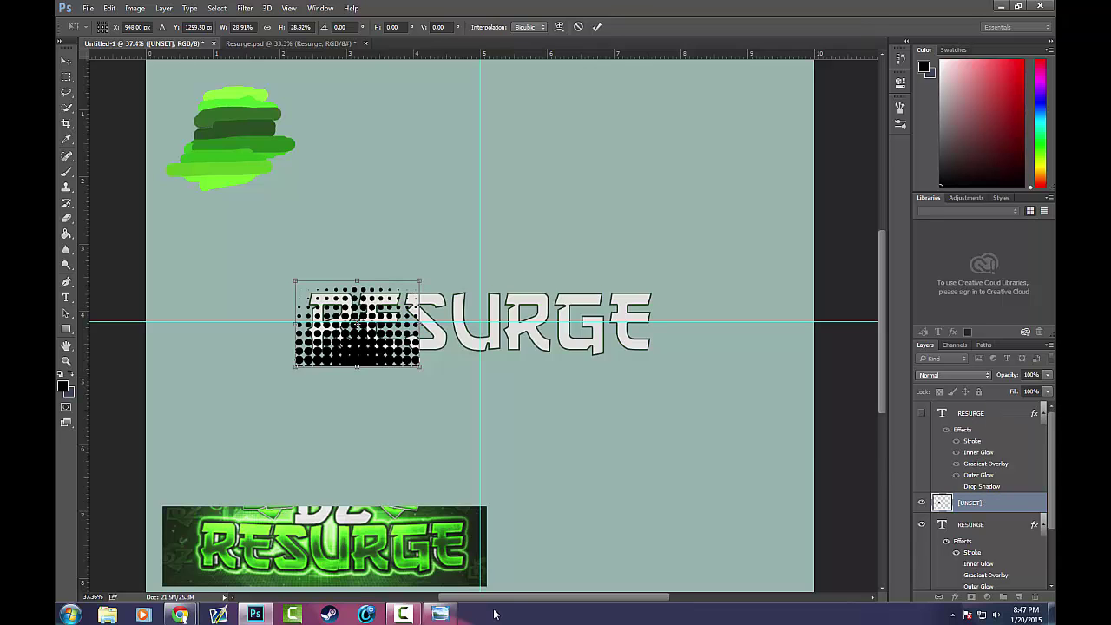
pyautogui.moveTo(412, 616)
pyautogui.click(597, 27)
# Move the [UNSET] halftone layer above the green RESURGE layer and make that text layer visible
pyautogui.moveTo(980, 512); pyautogui.dragTo(980, 405)
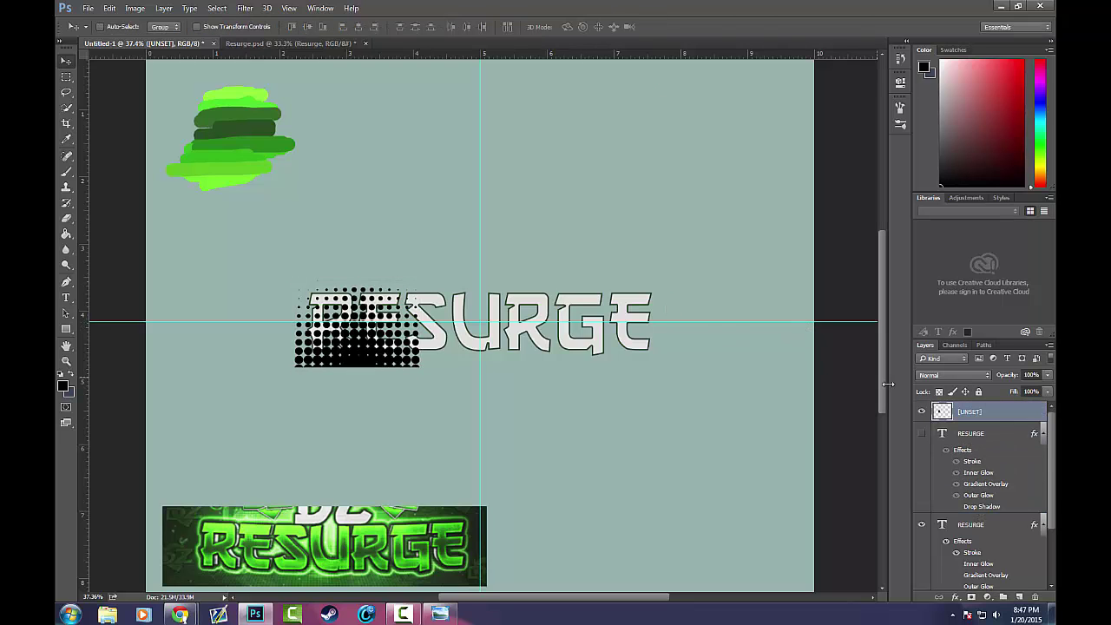
pyautogui.click(921, 433)
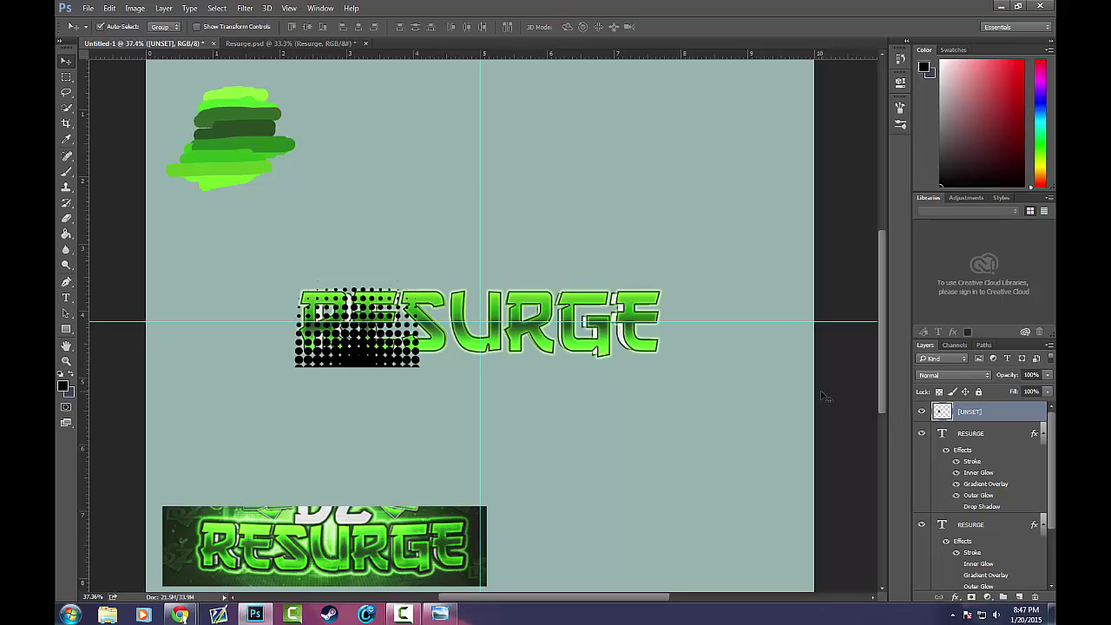
# Scale the halftone layer further to about 69% and set it over the letters R and E
pyautogui.hotkey('ctrl', 't')
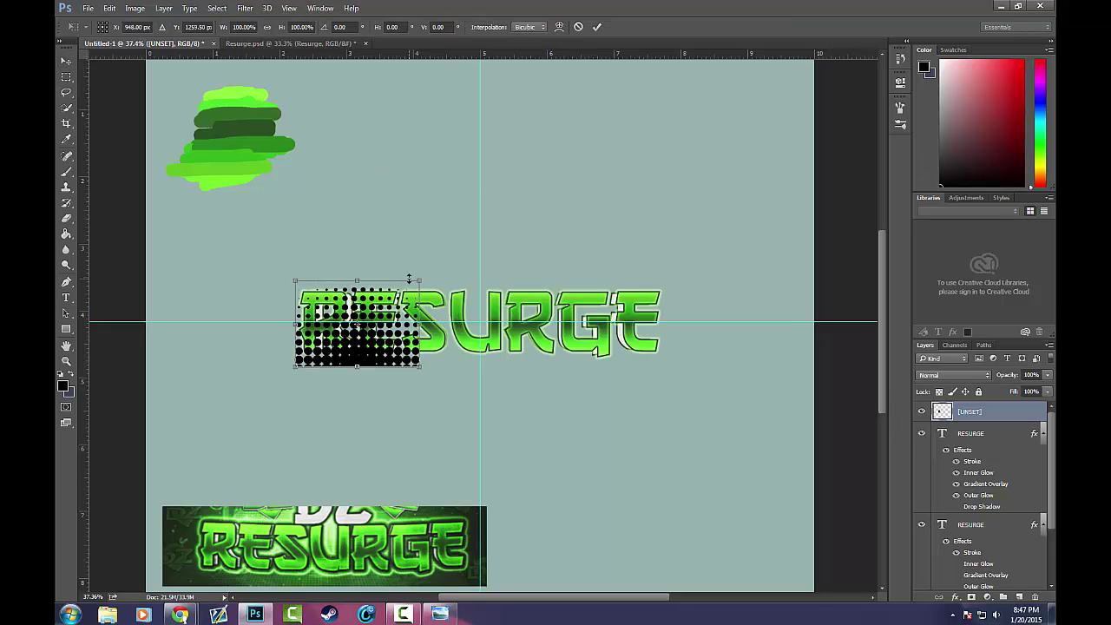
pyautogui.moveTo(423, 279); pyautogui.dragTo(355, 317)
pyautogui.scroll(3, 355, 317)
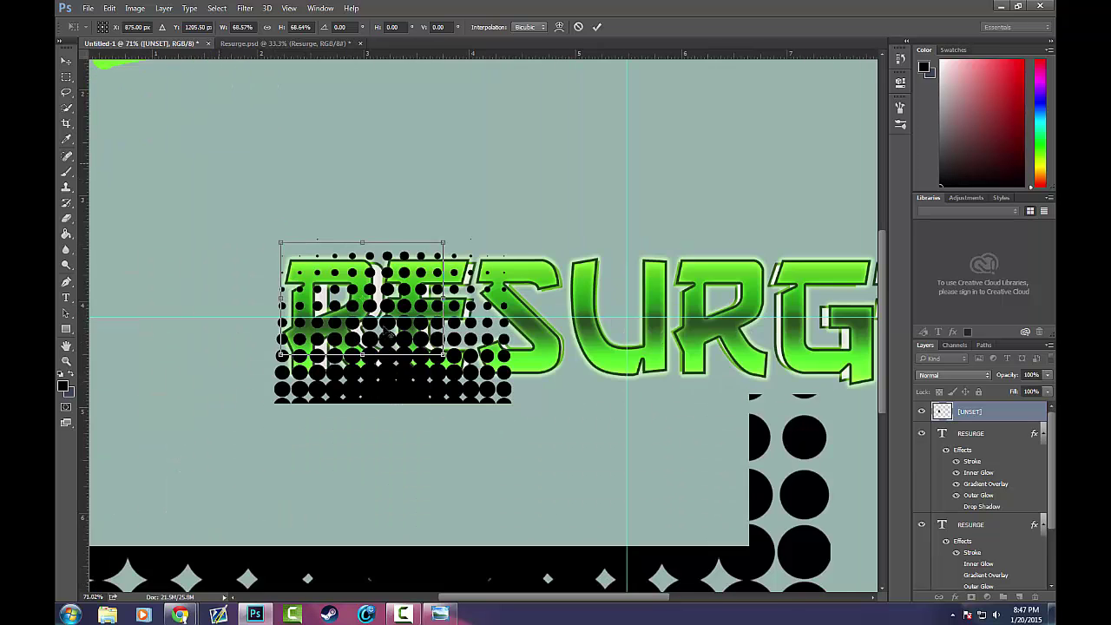
pyautogui.scroll(-1, 491, 338)
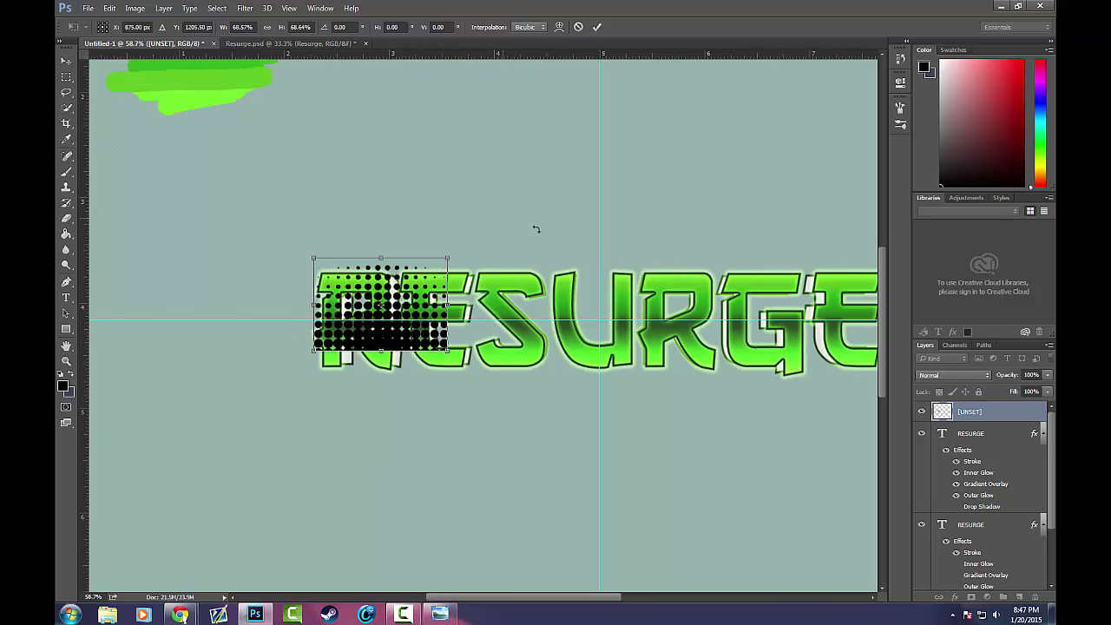
pyautogui.click(597, 28)
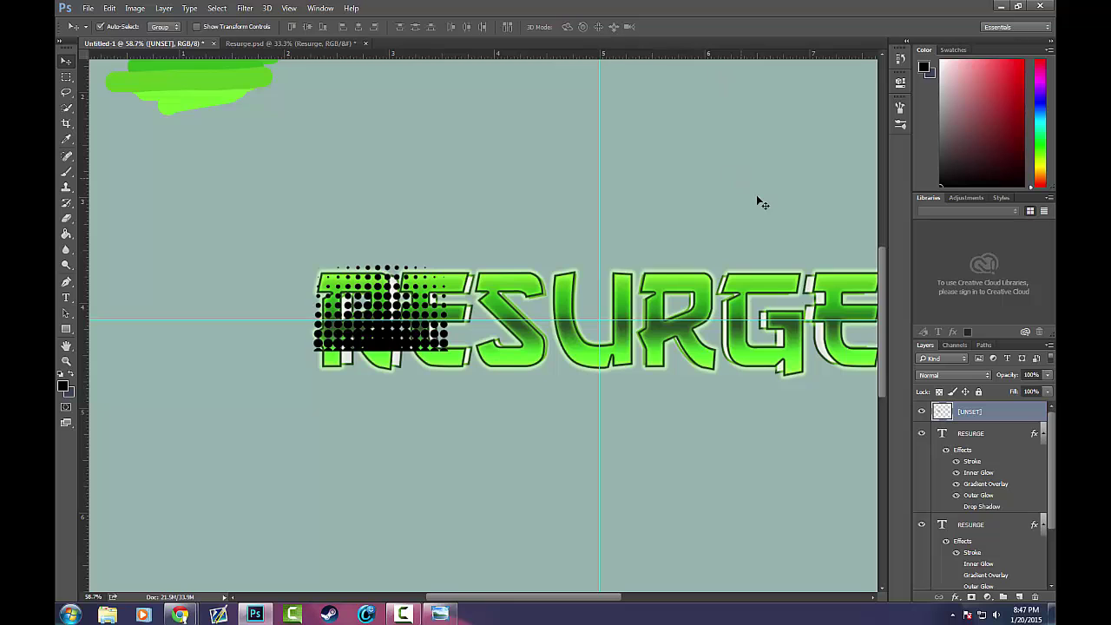
# Duplicate the halftone layer four times, placing the copies side by side across the whole RESURGE text
pyautogui.moveTo(380, 317); pyautogui.dragTo(793, 314)
pyautogui.moveTo(527, 598); pyautogui.dragTo(561, 598)
pyautogui.hotkey('ctrl', 'j')
pyautogui.moveTo(699, 309); pyautogui.dragTo(803, 308)
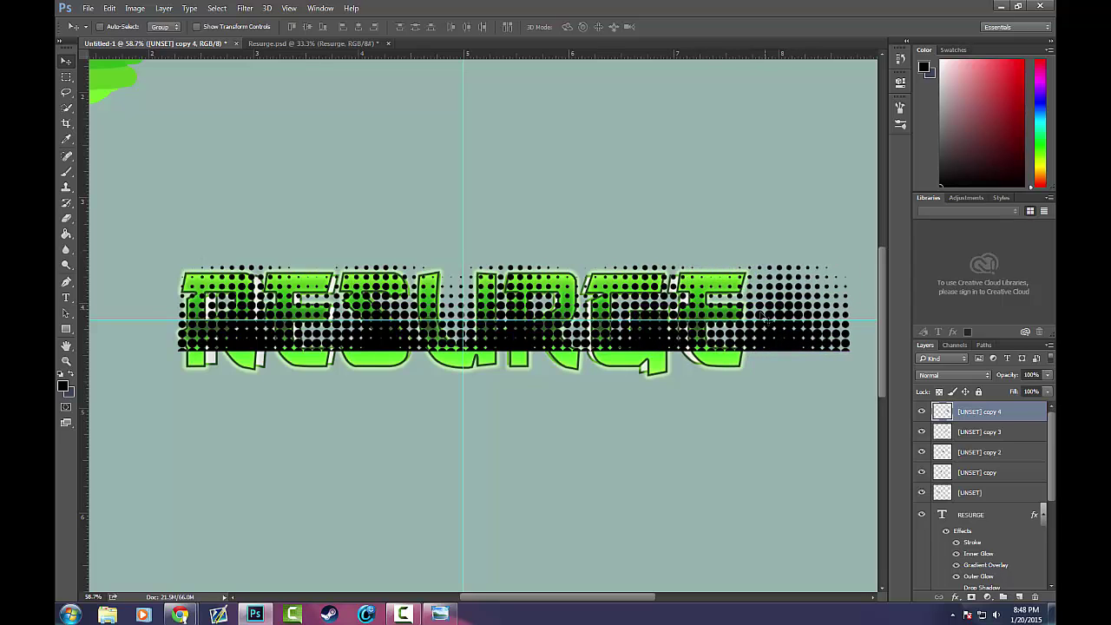
# Merge the five [UNSET] halftone layers into one and shift the strip slightly left to cover the text evenly
pyautogui.keyDown('shift'); pyautogui.click(979, 497); pyautogui.keyUp('shift')
pyautogui.rightClick(981, 495)
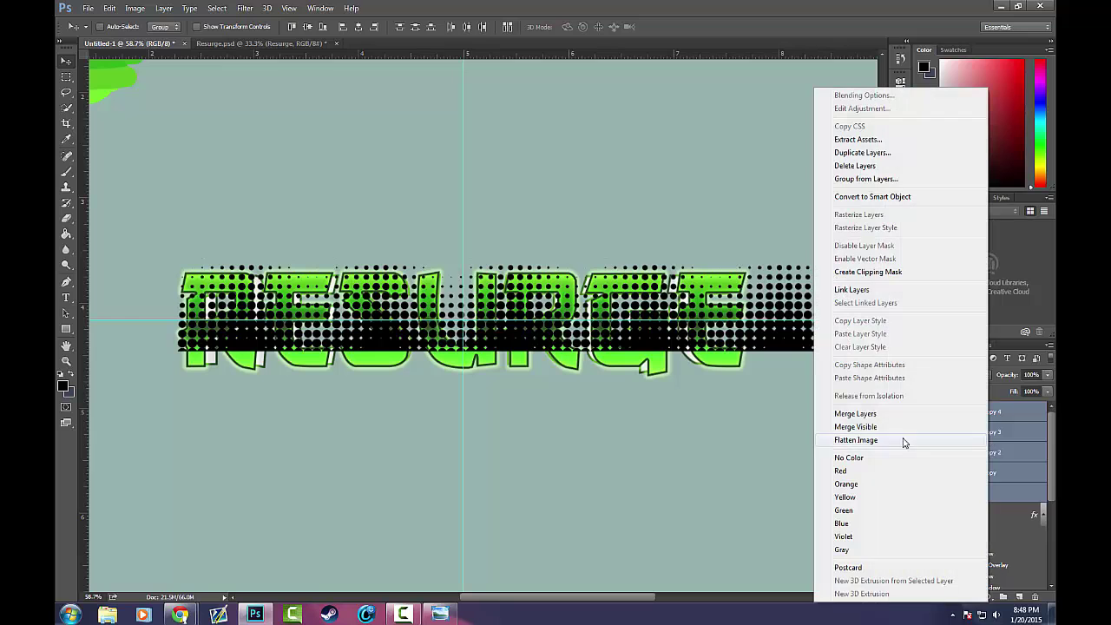
pyautogui.click(856, 413)
pyautogui.scroll(-3, 737, 356)
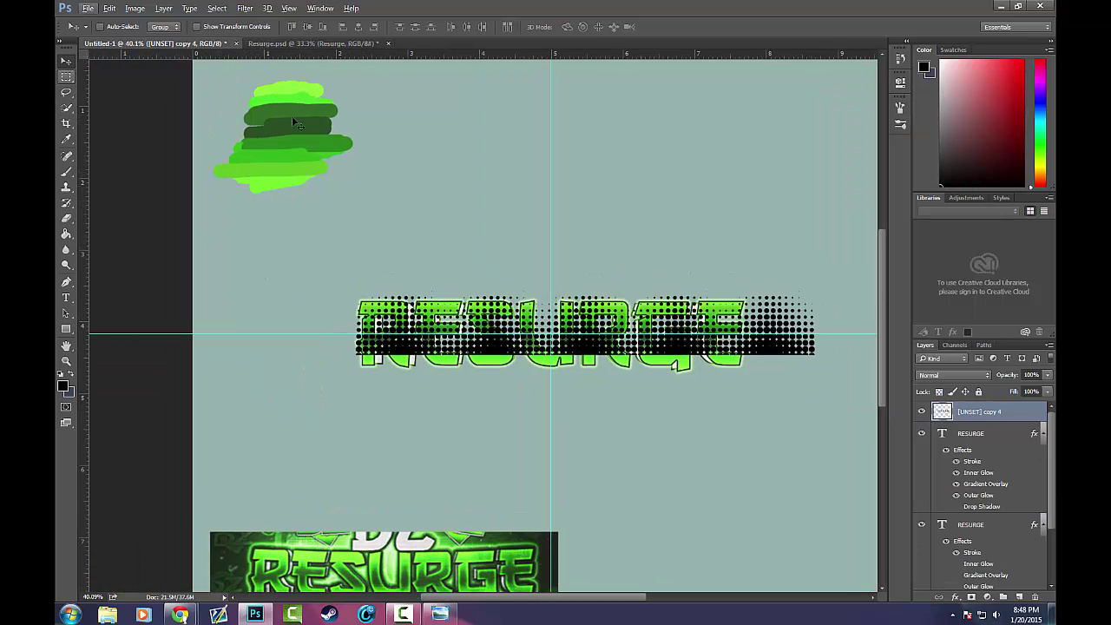
pyautogui.moveTo(633, 327); pyautogui.dragTo(616, 327)
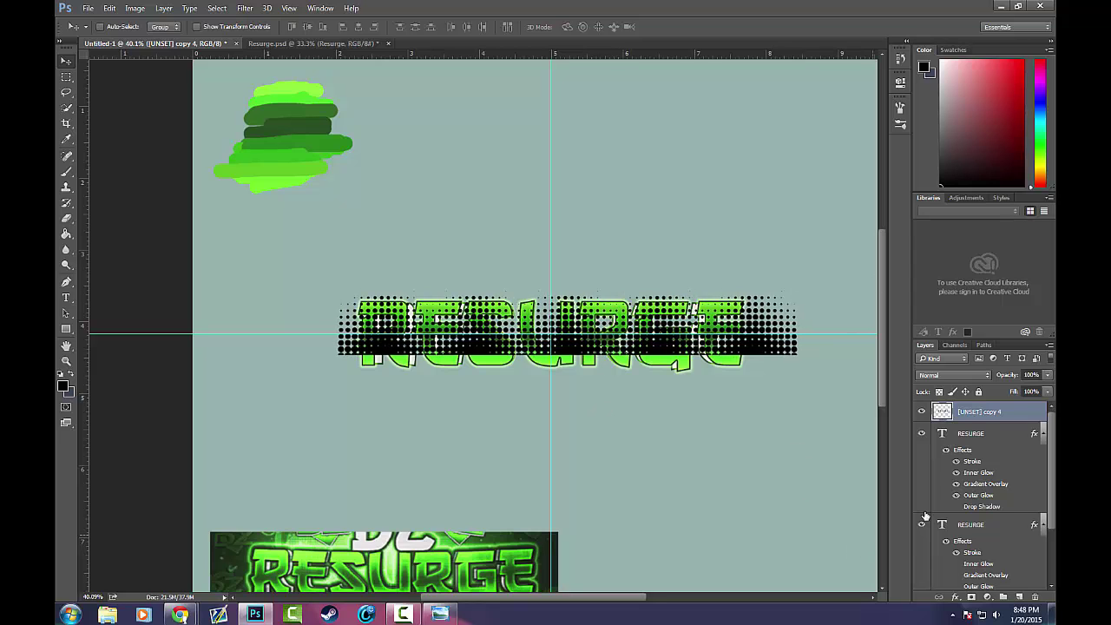
# Try clipping the merged halftone layer to the green RESURGE text and inspect the letters up close
pyautogui.rightClick(984, 418)
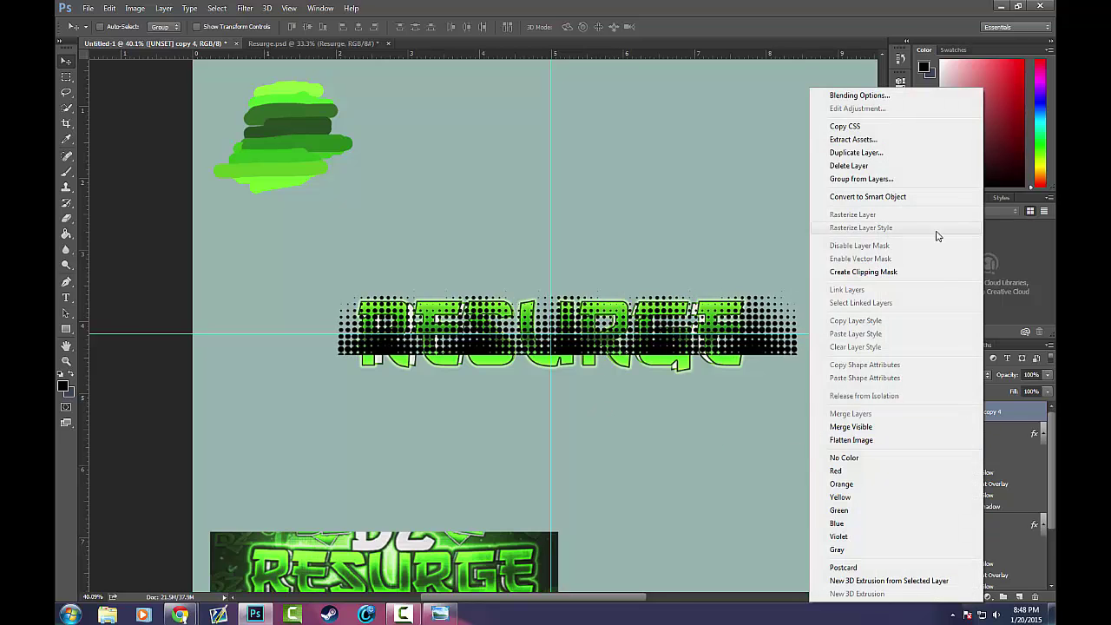
pyautogui.click(891, 274)
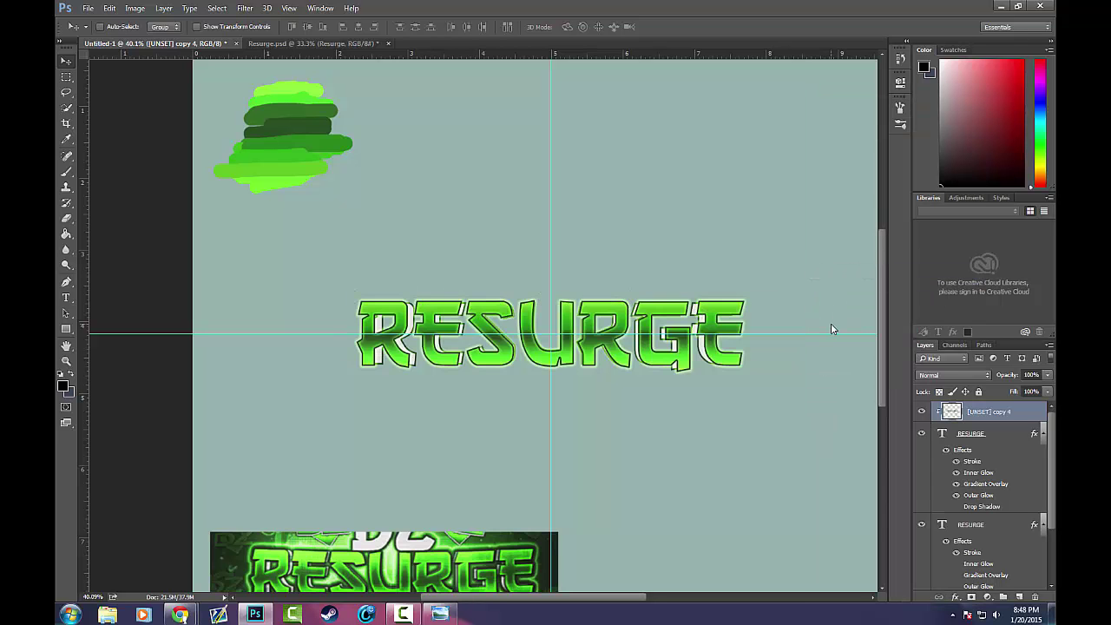
pyautogui.scroll(5, 679, 324)
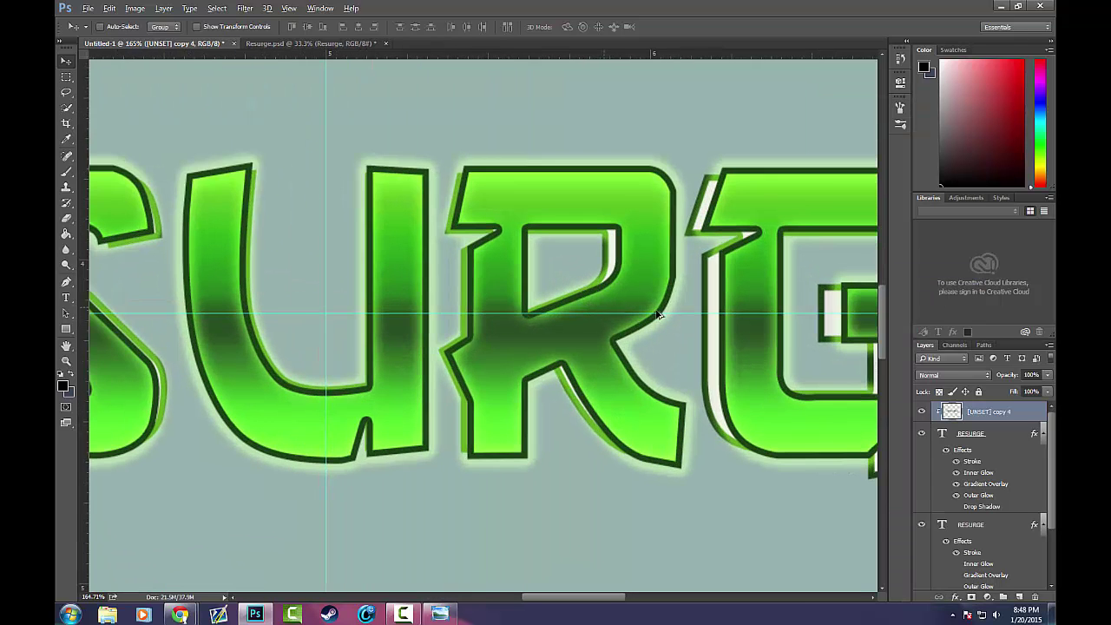
pyautogui.scroll(-3, 680, 351)
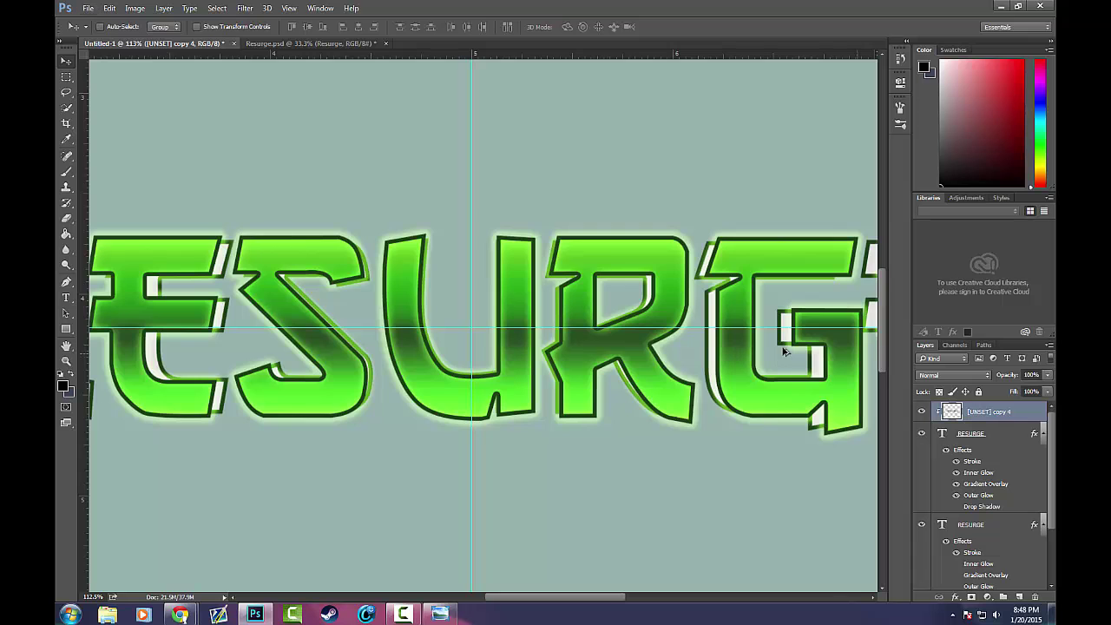
pyautogui.scroll(-1, 755, 343)
pyautogui.scroll(4, 725, 323)
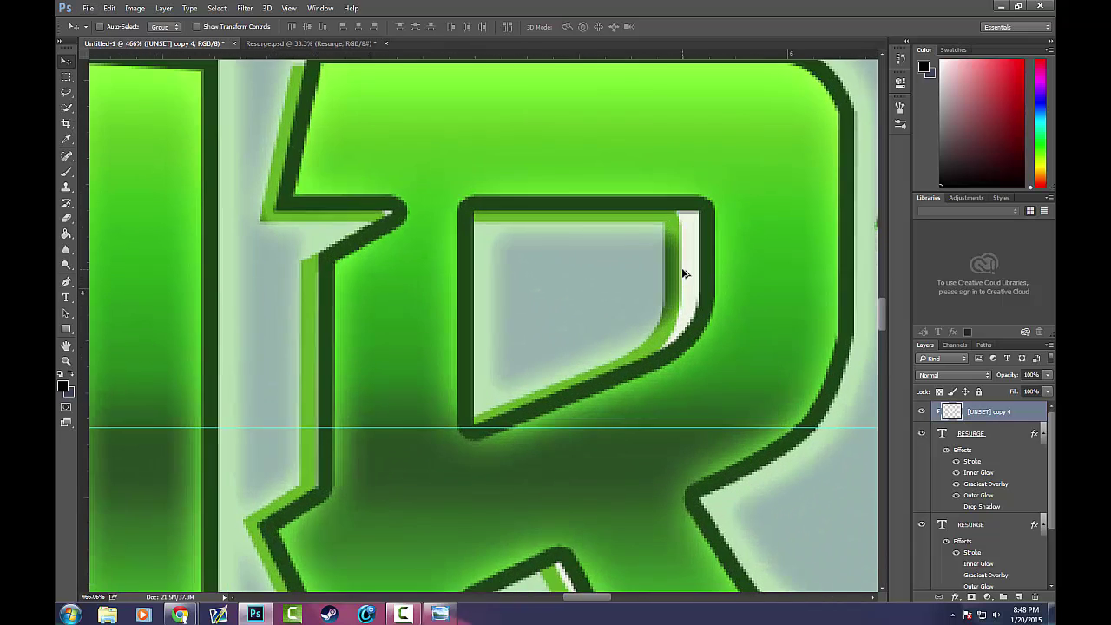
pyautogui.scroll(-1, 655, 272)
pyautogui.scroll(-2, 655, 272)
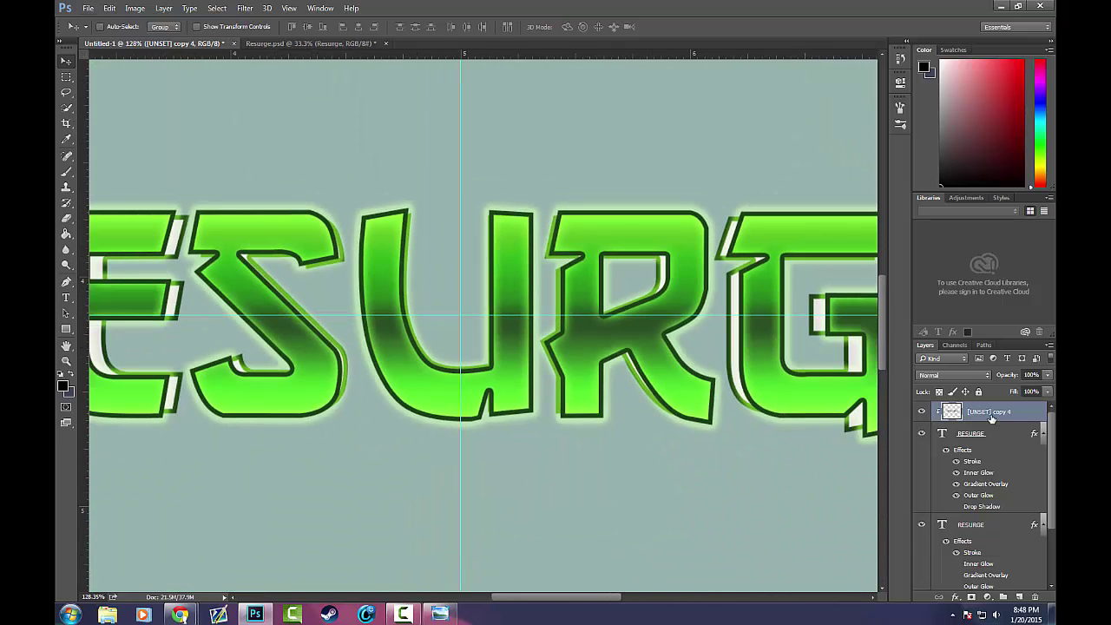
# Release the halftone layer's clipping mask from the green RESURGE text
pyautogui.rightClick(986, 413)
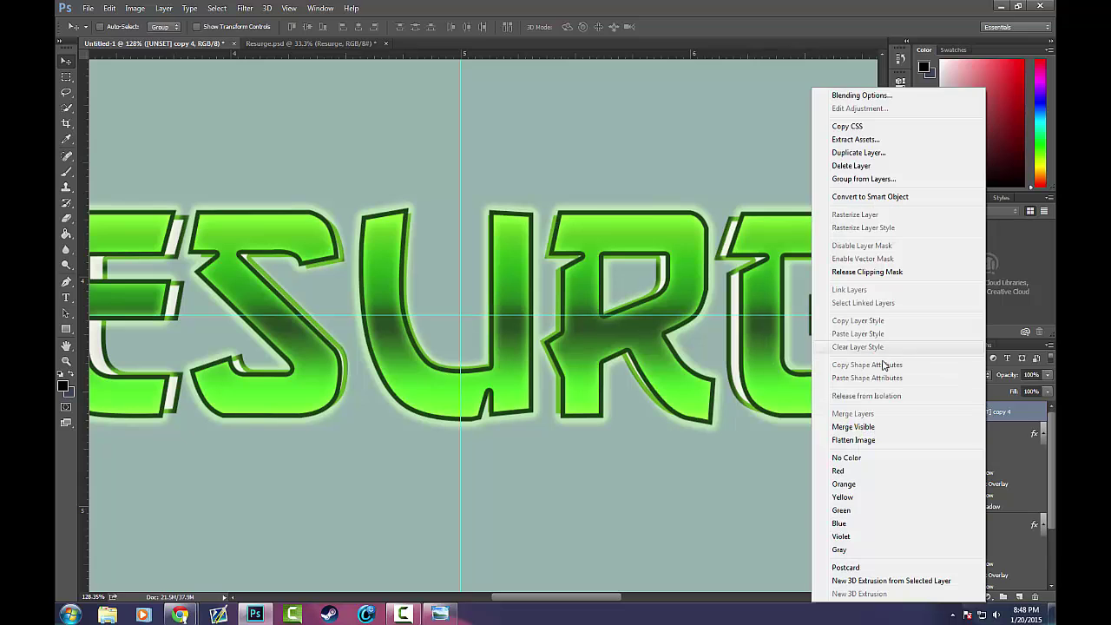
pyautogui.click(910, 275)
pyautogui.scroll(-5, 806, 397)
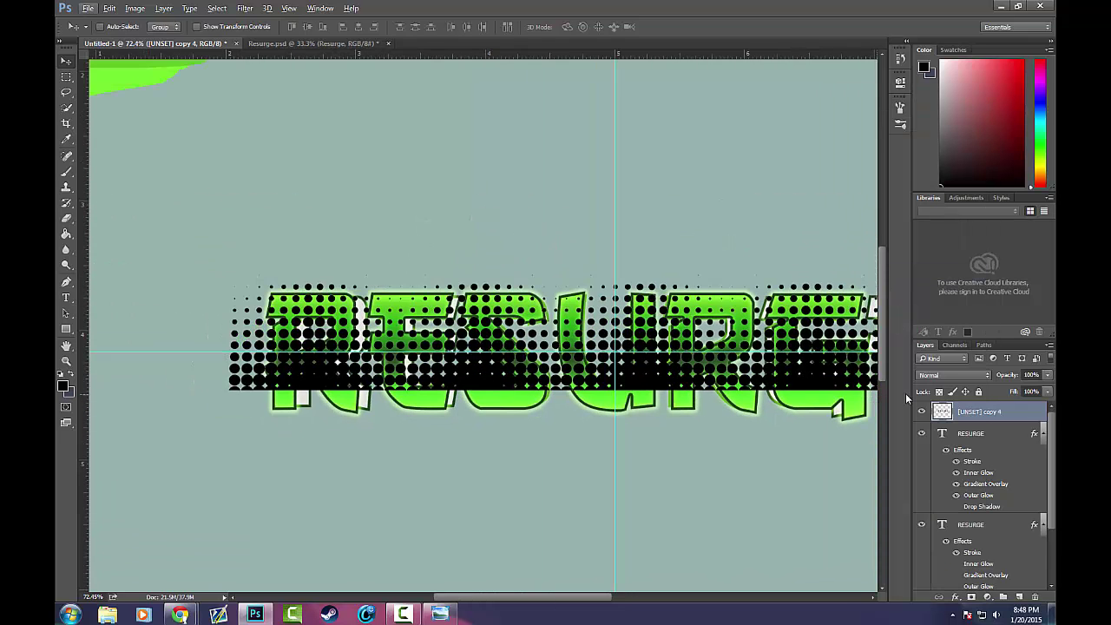
pyautogui.scroll(1, 639, 382)
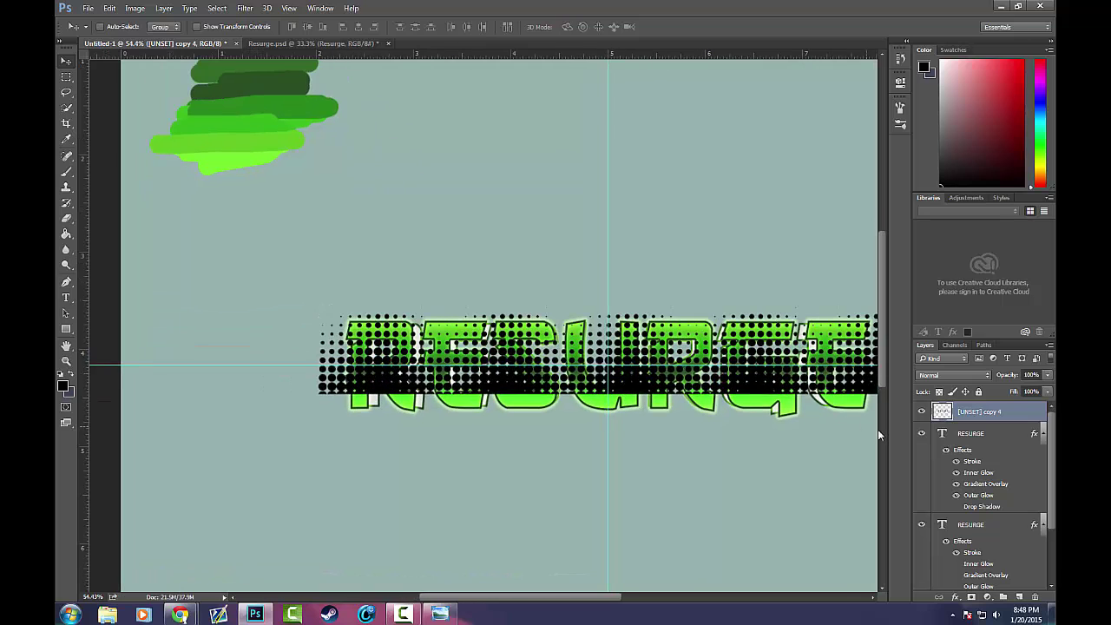
# Hide the merged halftone layer and make a quick selection of all the green RESURGE letters on the upper text layer
pyautogui.click(922, 412)
pyautogui.click(987, 437)
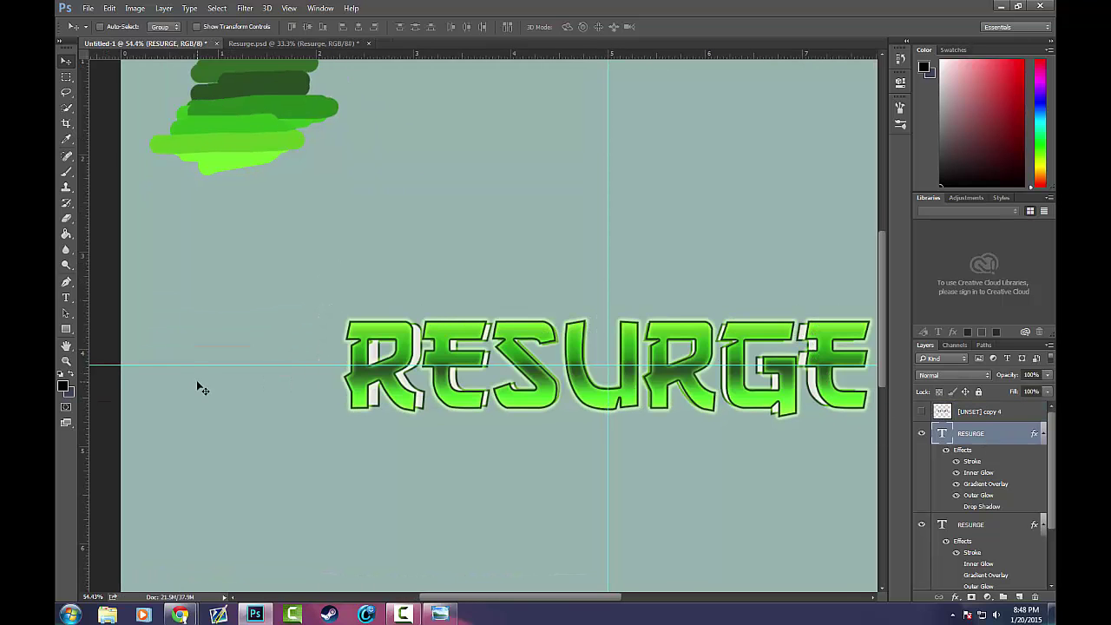
pyautogui.click(67, 110)
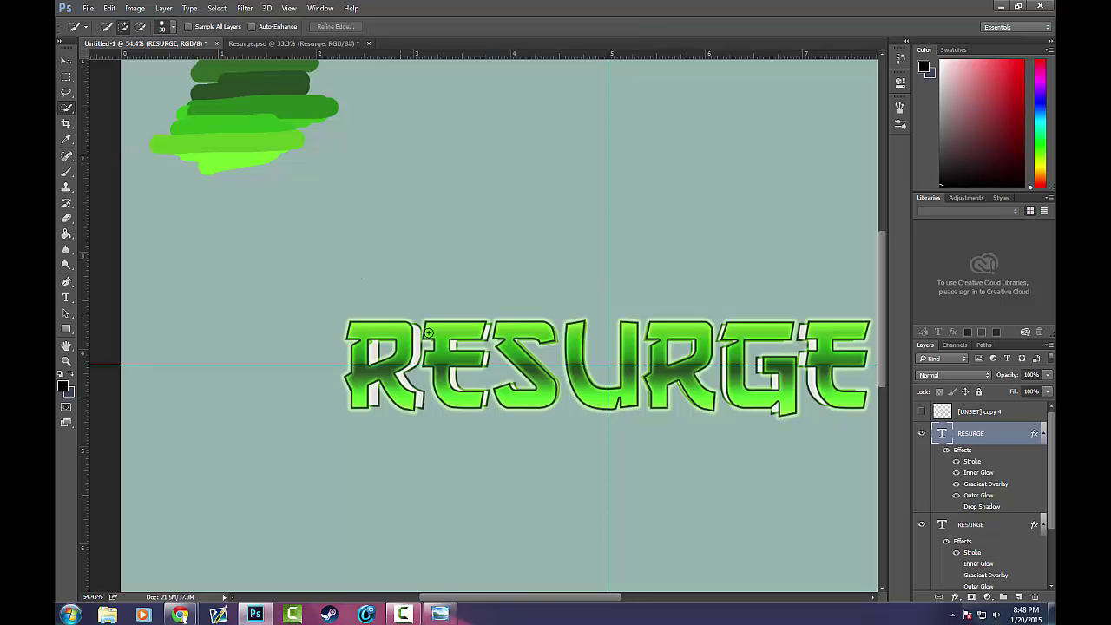
pyautogui.scroll(-5, 573, 341)
pyautogui.scroll(1, 573, 341)
pyautogui.moveTo(315, 298)
pyautogui.mouseDown()
pyautogui.moveTo(749, 324)
pyautogui.moveTo(647, 330)
pyautogui.mouseUp()
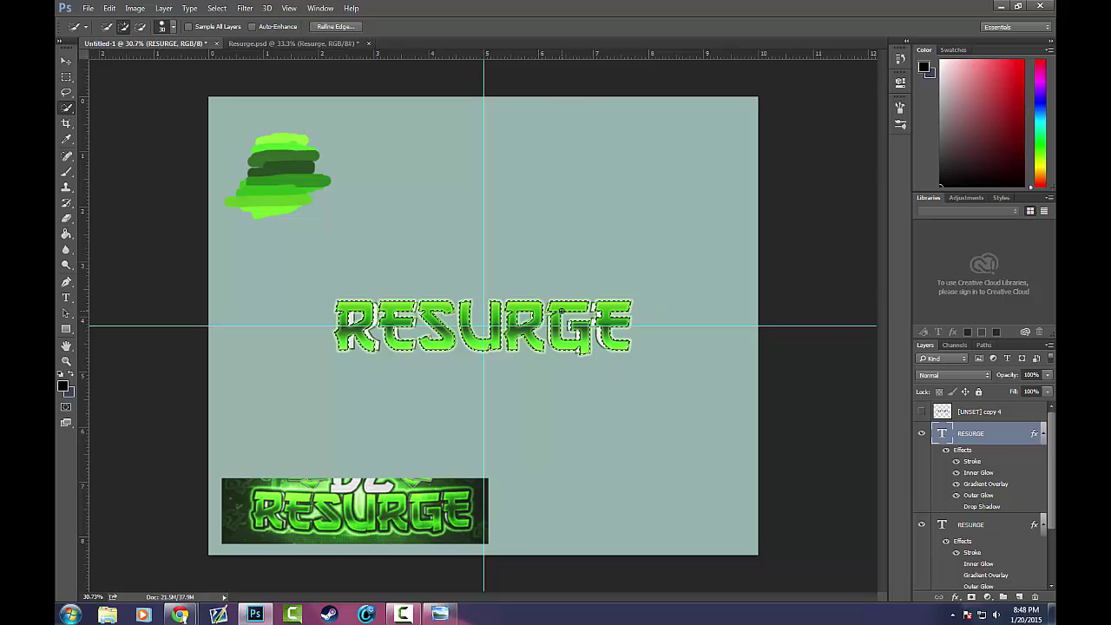
# Show the halftone layer again and copy its letter-shaped selected area to a new layer
pyautogui.scroll(3, 540, 292)
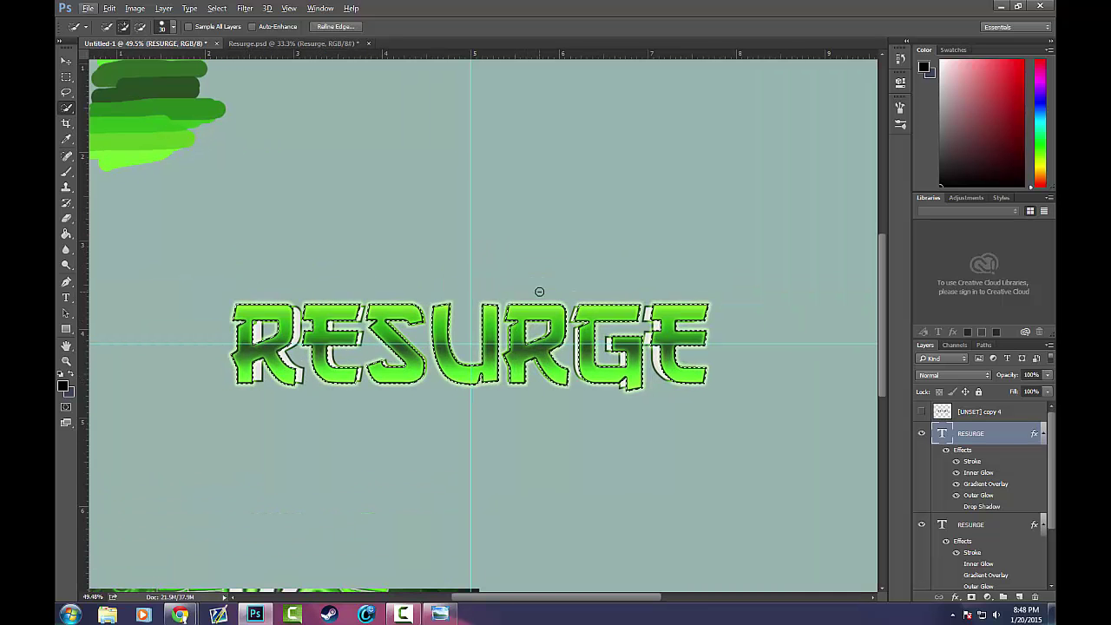
pyautogui.click(920, 413)
pyautogui.click(974, 412)
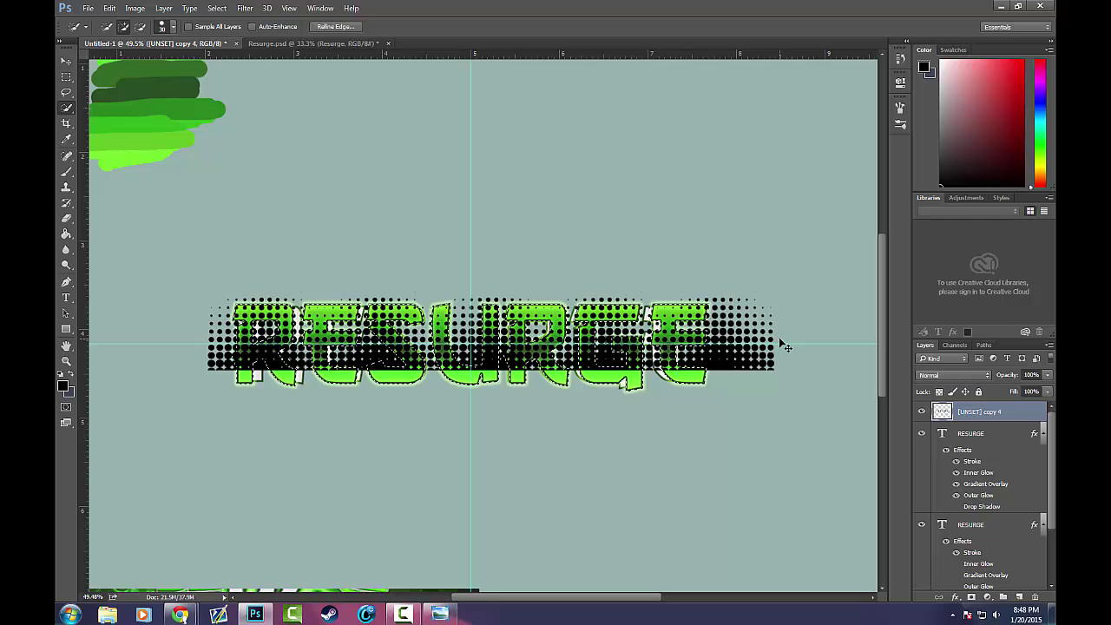
pyautogui.hotkey('ctrl', 'j')
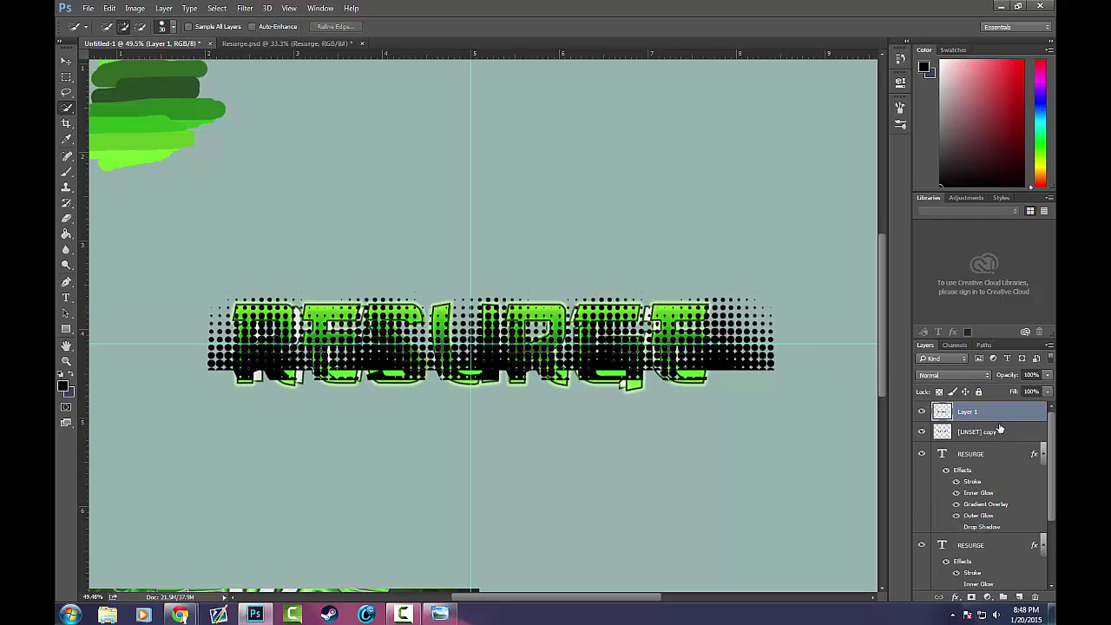
# Hide and delete the original merged halftone layer, [UNSET] copy 4, keeping only the letter-shaped copy
pyautogui.click(922, 431)
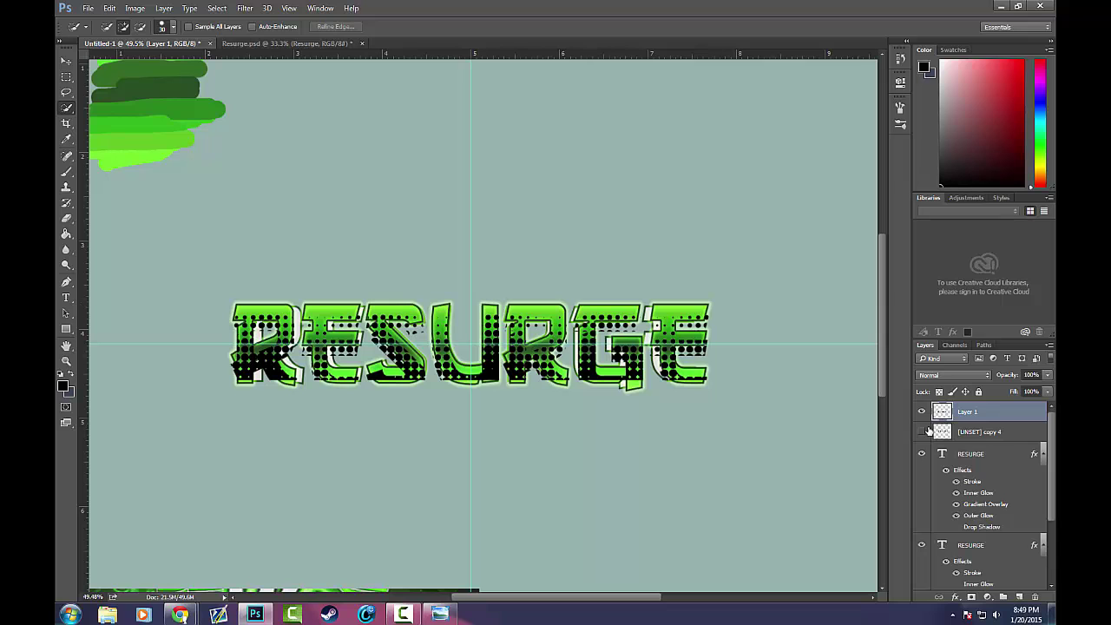
pyautogui.rightClick(987, 412)
pyautogui.click(1000, 427)
pyautogui.click(1000, 431)
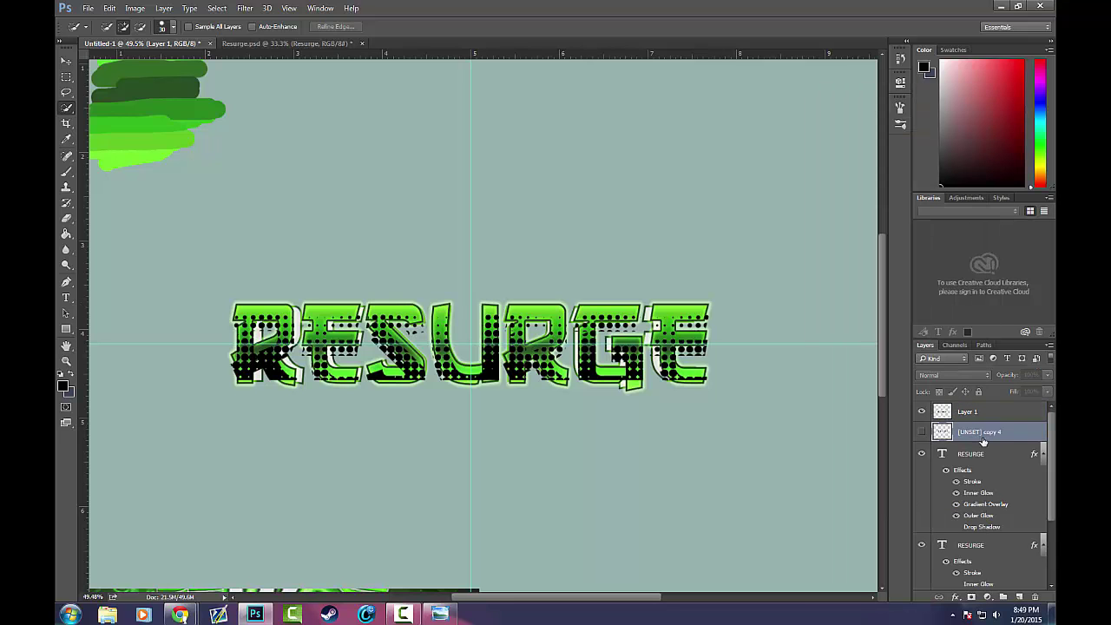
pyautogui.press('Delete')
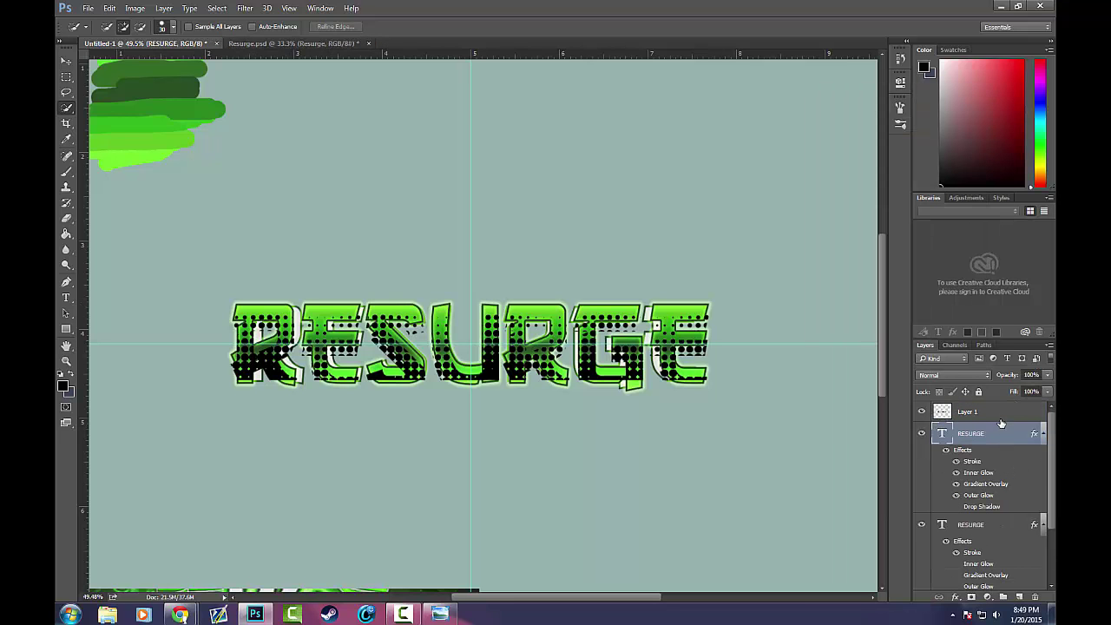
# Reduce Layer 1's opacity to 4% and move the halftone dots up onto the letters
pyautogui.click(998, 412)
pyautogui.moveTo(1012, 387); pyautogui.dragTo(989, 389)
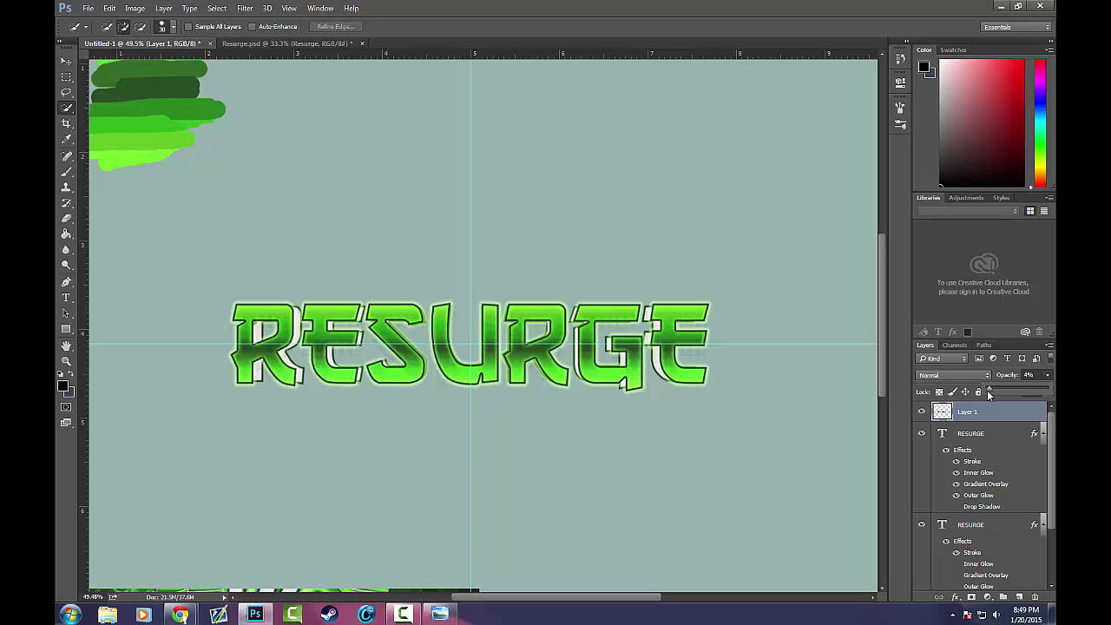
pyautogui.scroll(5, 775, 400)
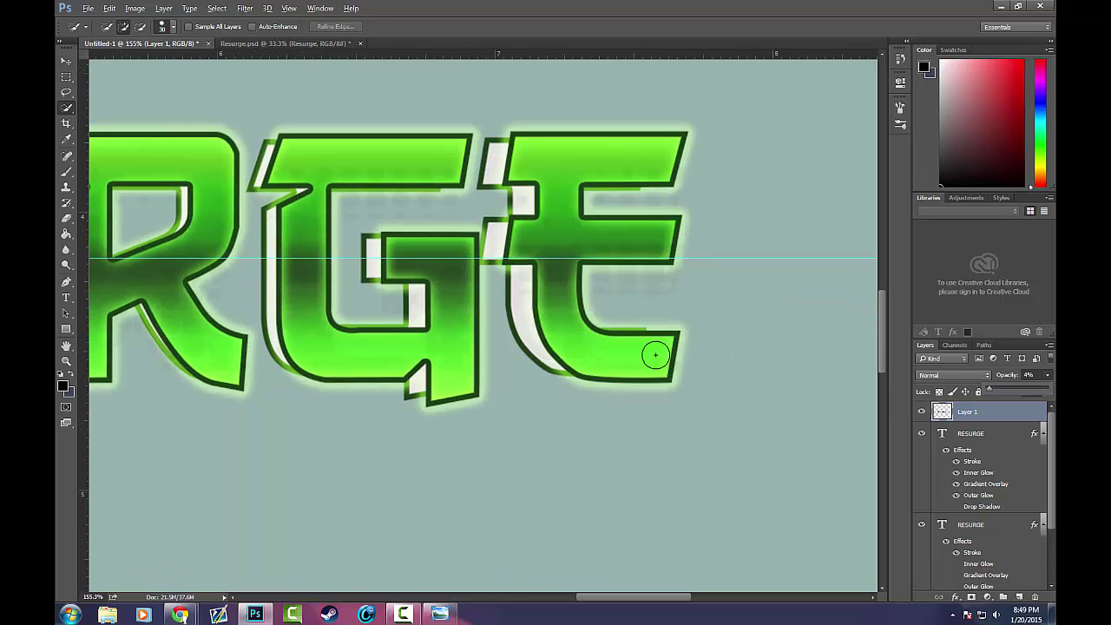
pyautogui.scroll(-1, 591, 302)
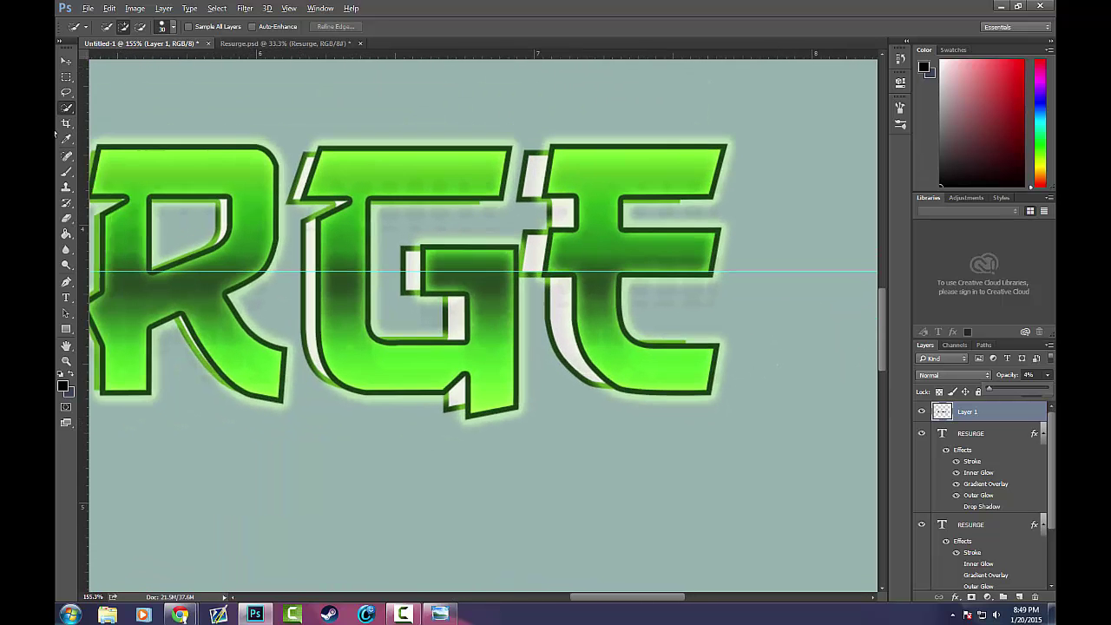
pyautogui.click(70, 63)
pyautogui.moveTo(675, 311); pyautogui.dragTo(674, 285)
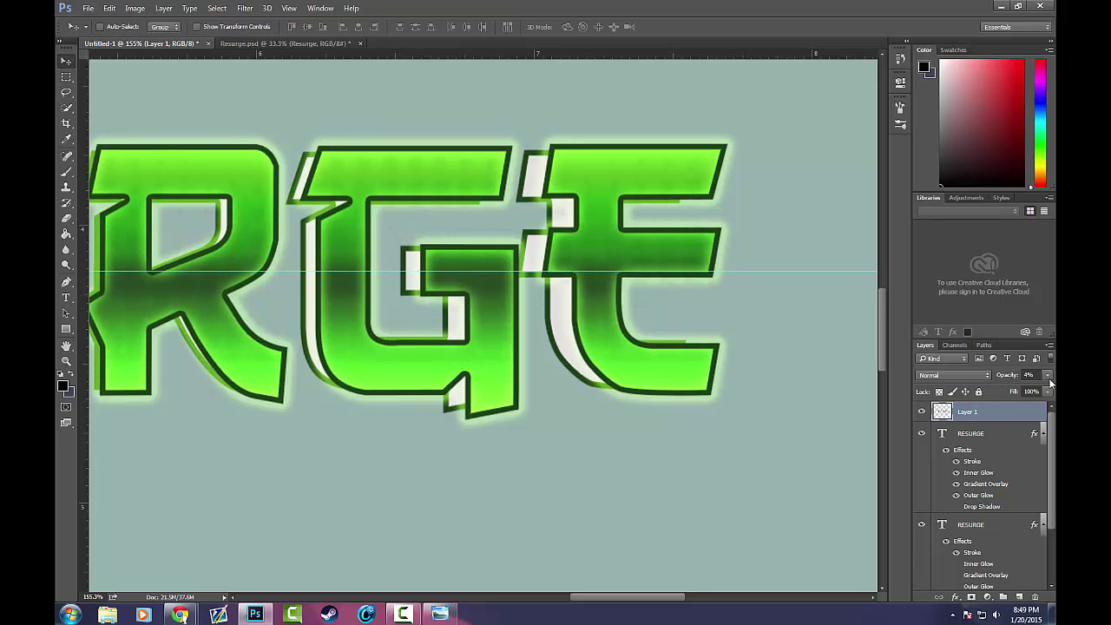
# Restore Layer 1's opacity to 100% and fine-tune the dots' position so they line up with the letter edges
pyautogui.moveTo(1050, 382); pyautogui.dragTo(1046, 388)
pyautogui.moveTo(614, 271); pyautogui.dragTo(623, 266)
pyautogui.scroll(5, 742, 229)
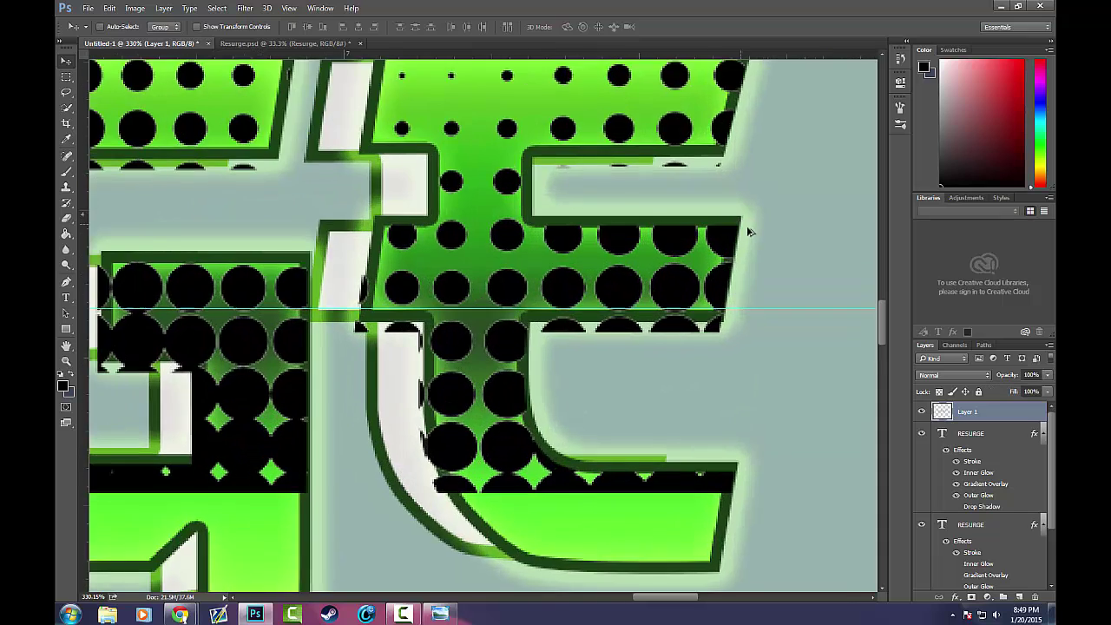
pyautogui.moveTo(649, 304); pyautogui.dragTo(657, 289)
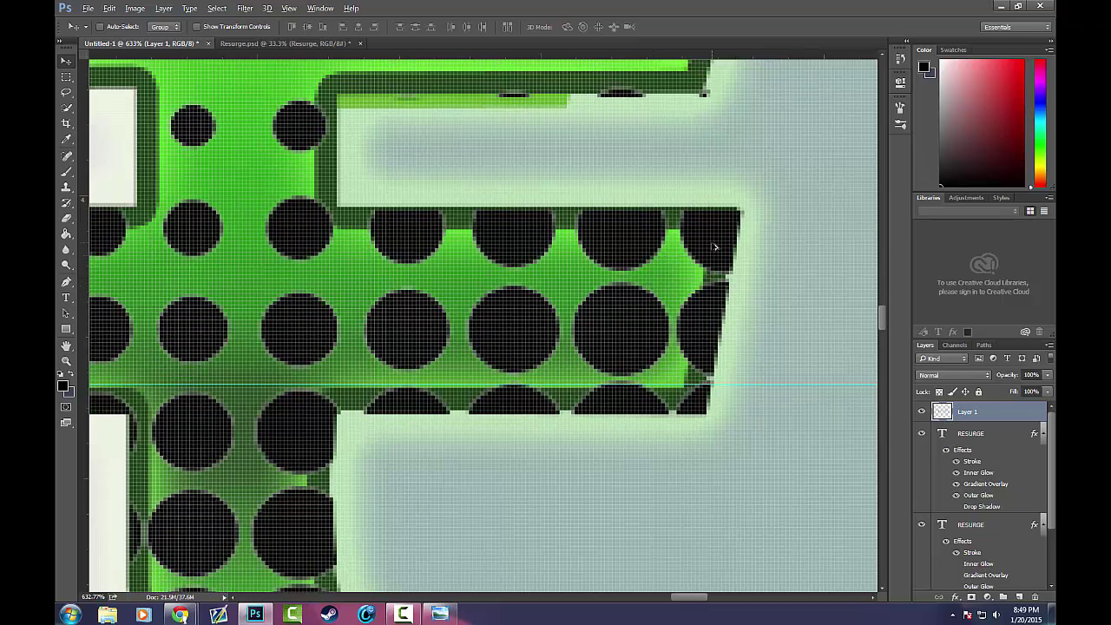
pyautogui.scroll(3, 717, 243)
pyautogui.moveTo(708, 218); pyautogui.dragTo(693, 219)
pyautogui.scroll(-15, 693, 218)
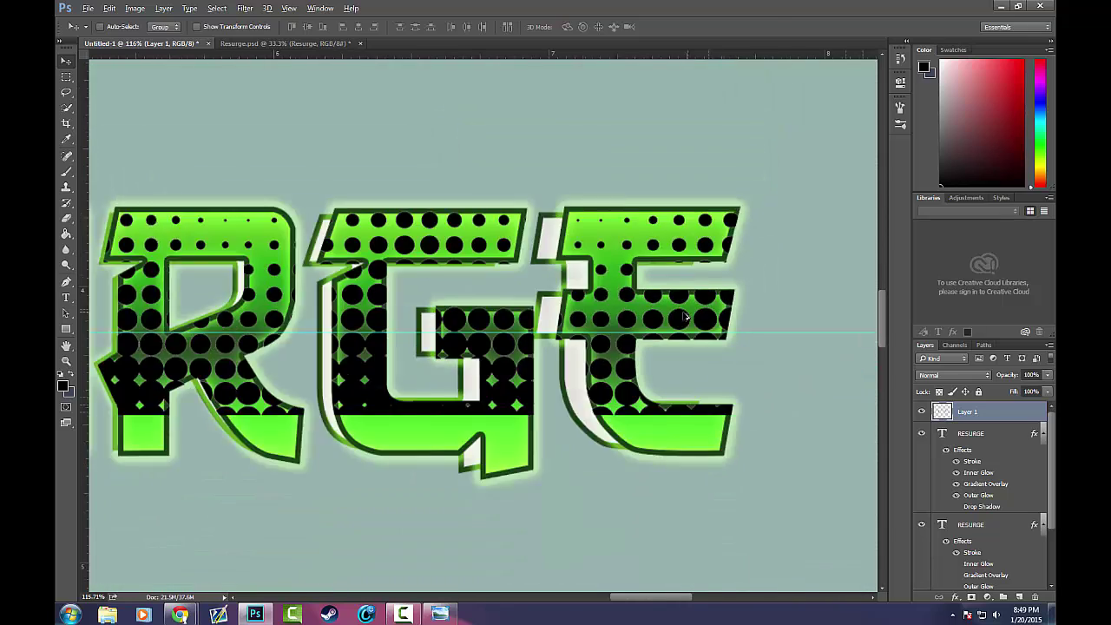
pyautogui.scroll(3, 464, 352)
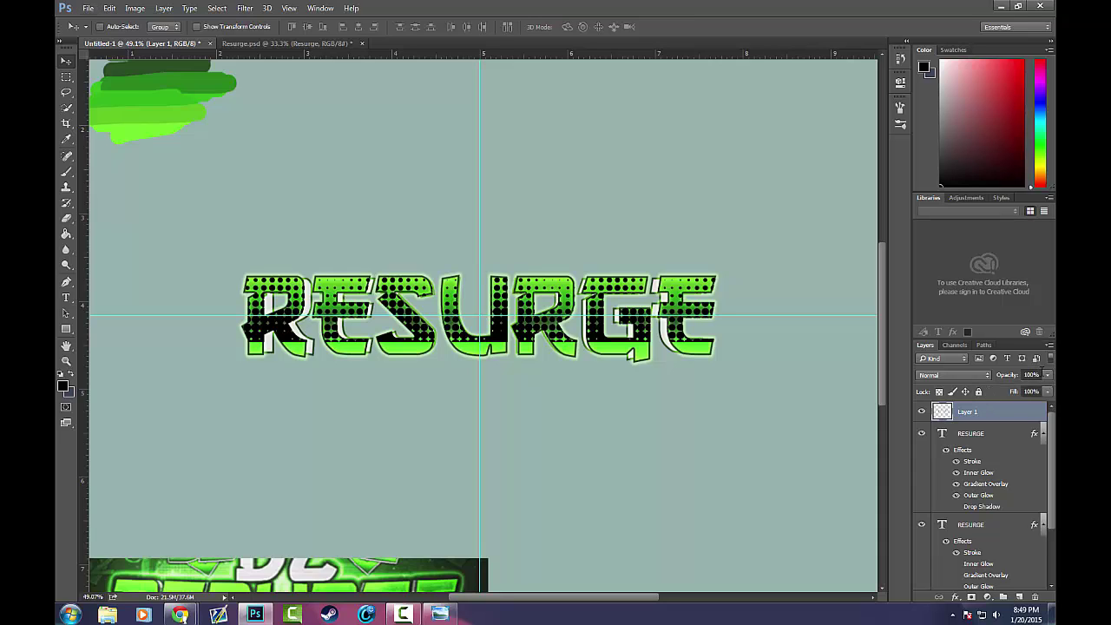
# Lower the opacity of the aligned halftone dots on Layer 1 to 3%
pyautogui.click(1047, 374)
pyautogui.moveTo(1007, 391); pyautogui.dragTo(987, 393)
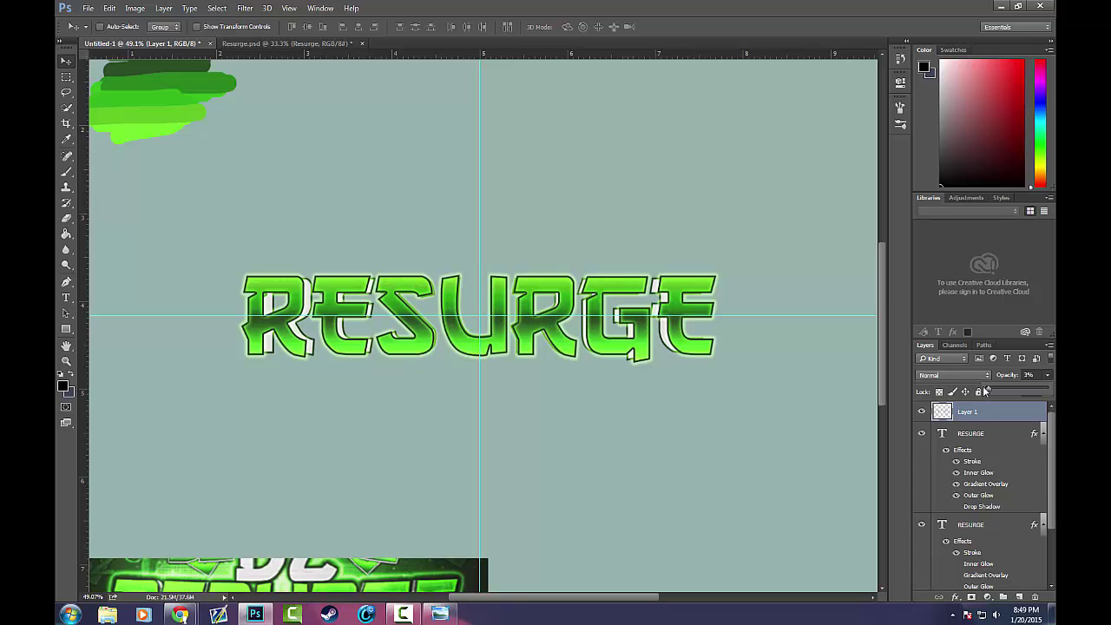
pyautogui.scroll(8, 607, 260)
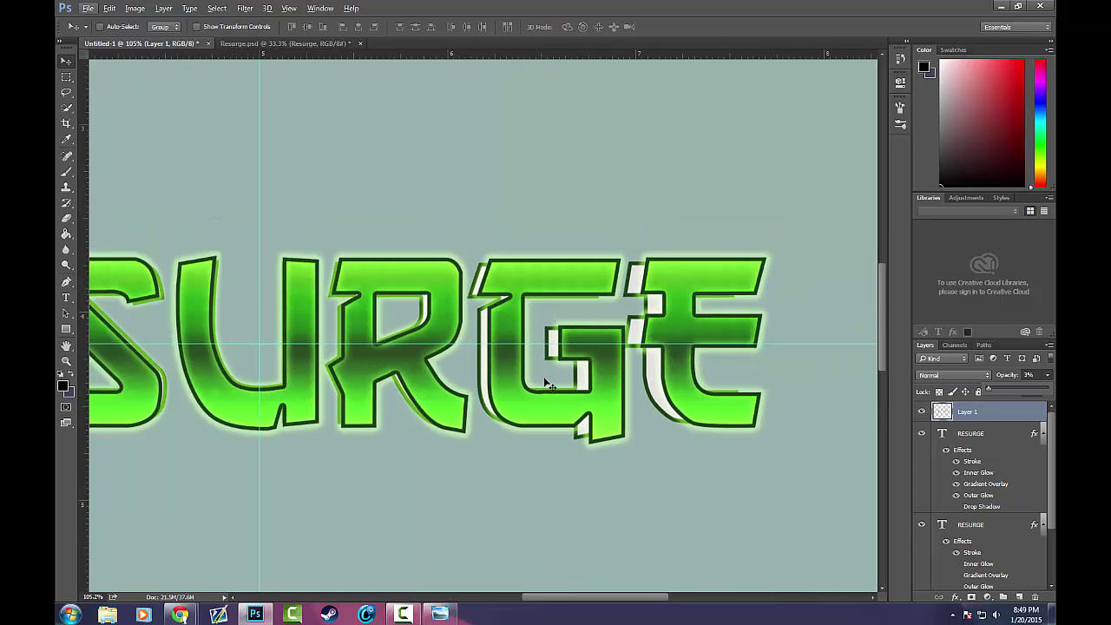
# Examine the faint dot texture along all the RESURGE letters and compare the whole text with the reference image
pyautogui.press('e')
pyautogui.hotkey('alt', 'e')
pyautogui.press('Escape')
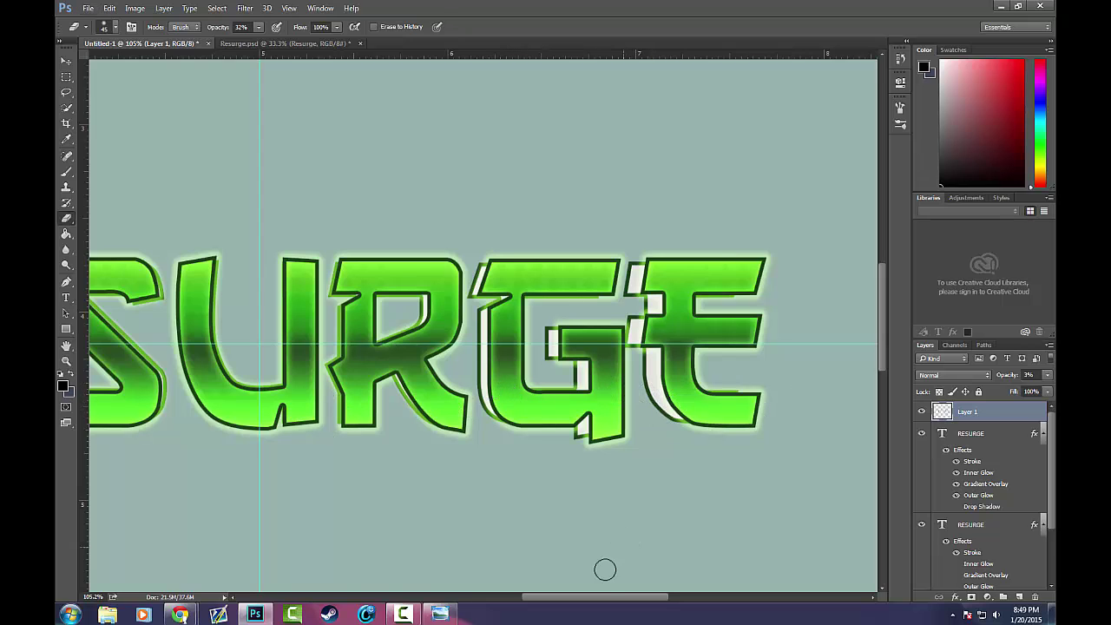
pyautogui.moveTo(603, 597); pyautogui.dragTo(566, 403)
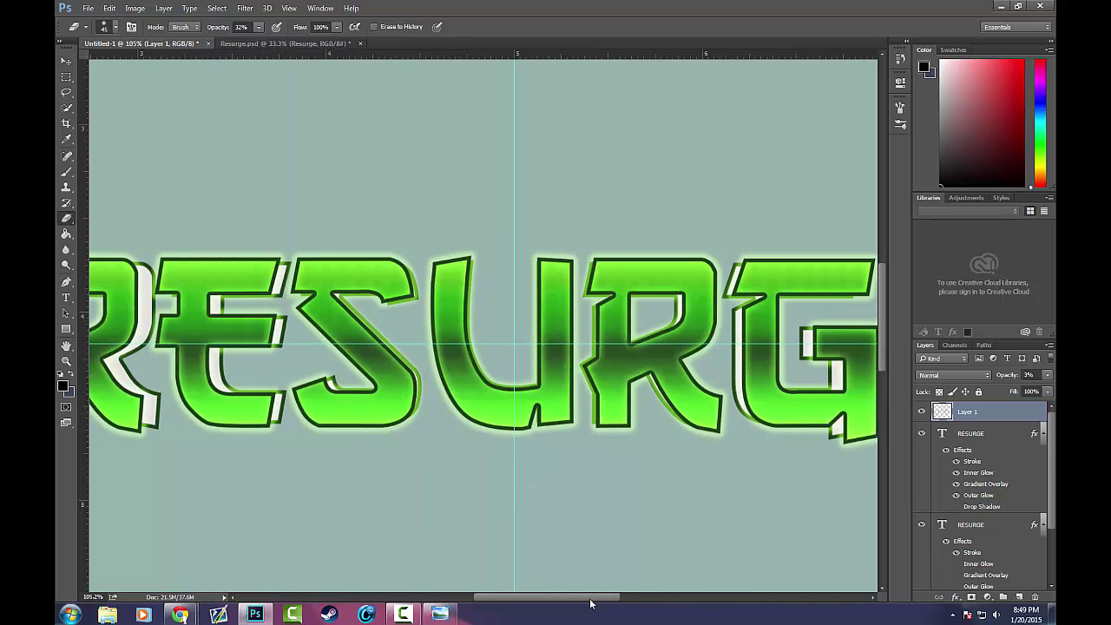
pyautogui.moveTo(590, 603); pyautogui.dragTo(542, 603)
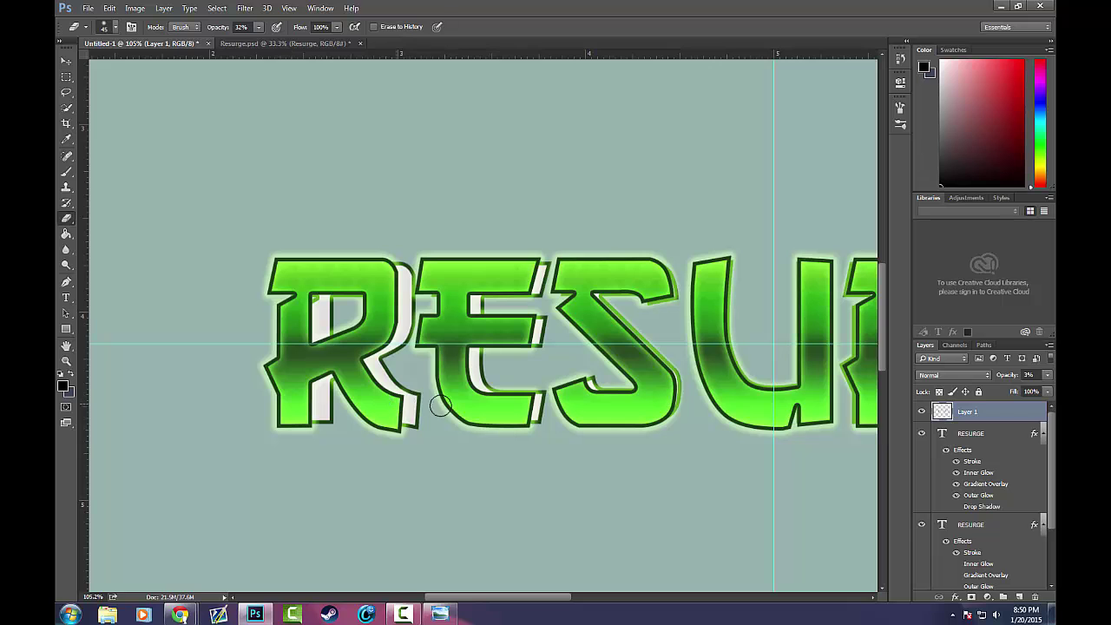
pyautogui.scroll(-6, 682, 429)
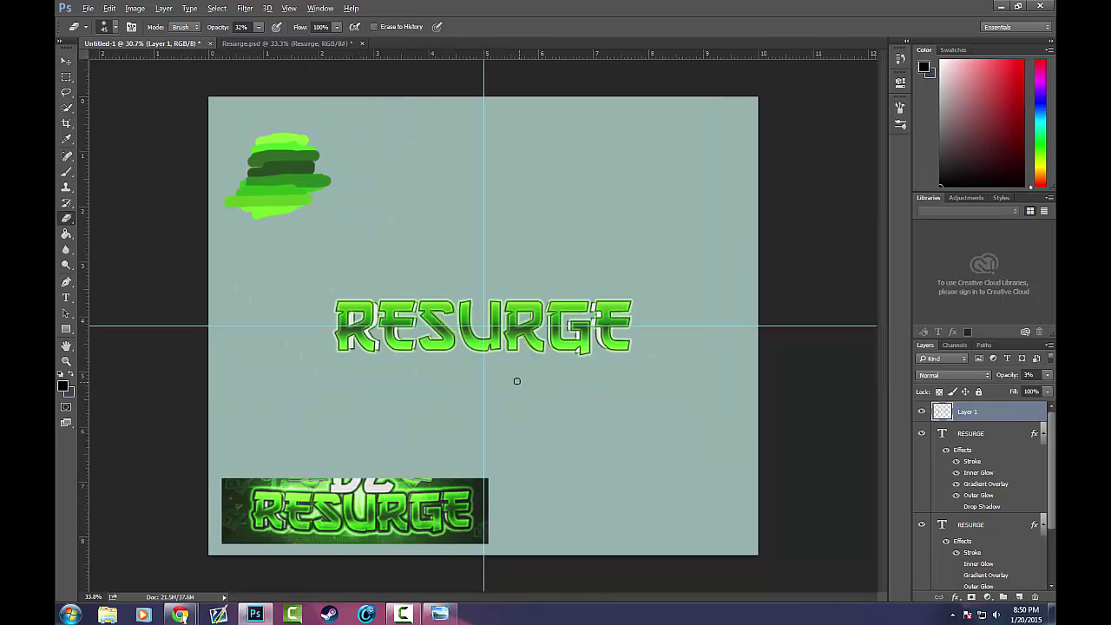
pyautogui.scroll(2, 516, 381)
pyautogui.scroll(-1, 533, 372)
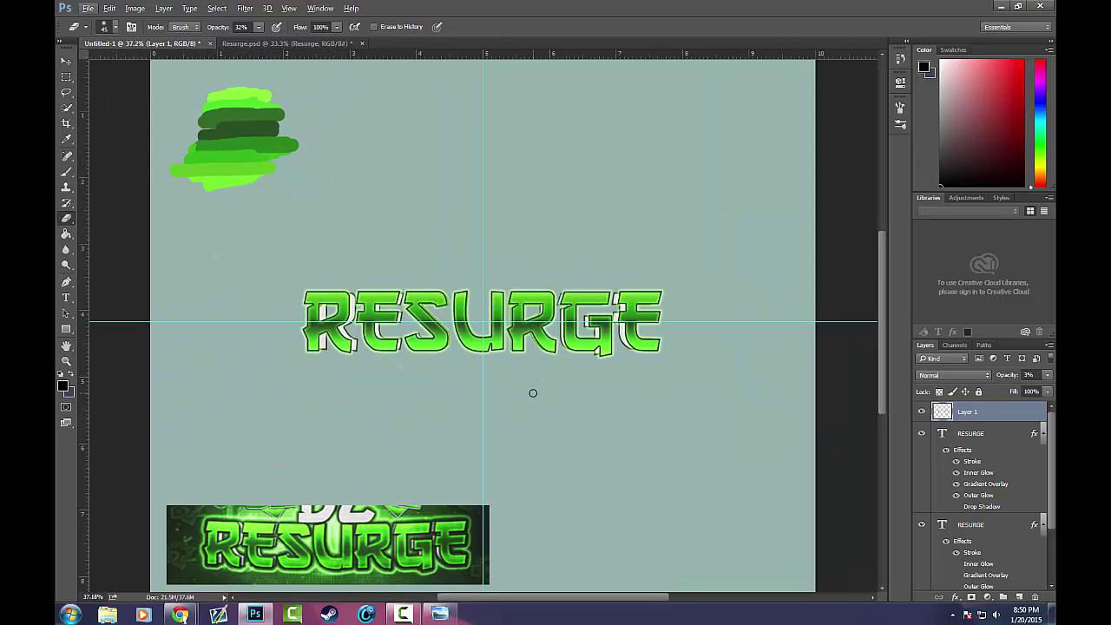
pyautogui.scroll(-1, 536, 392)
pyautogui.scroll(2, 555, 403)
pyautogui.scroll(-3, 1007, 450)
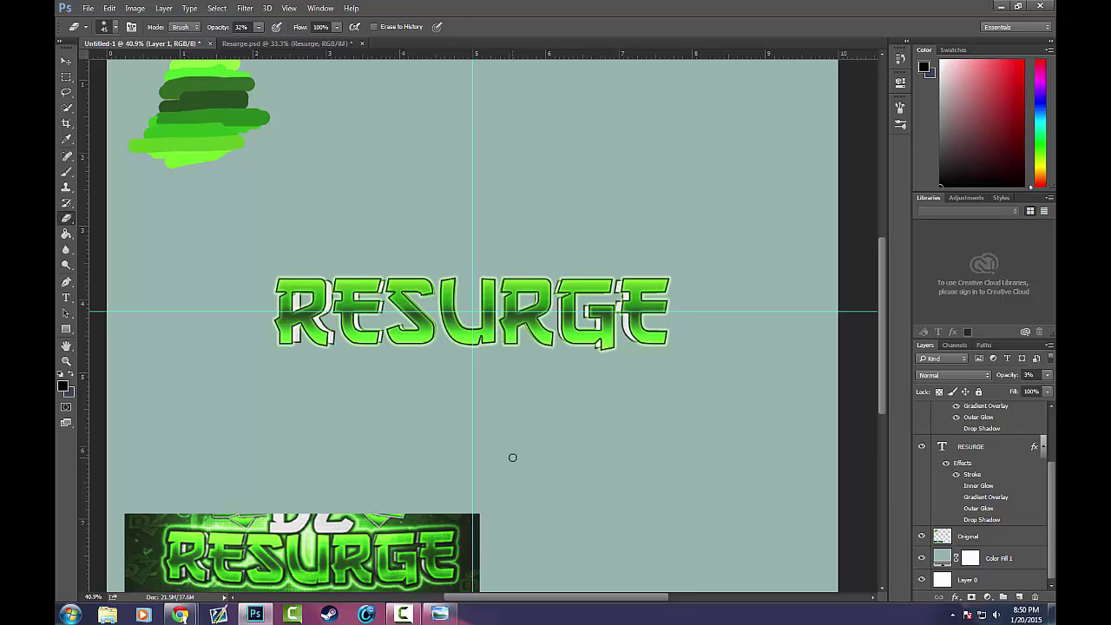
pyautogui.scroll(2, 963, 493)
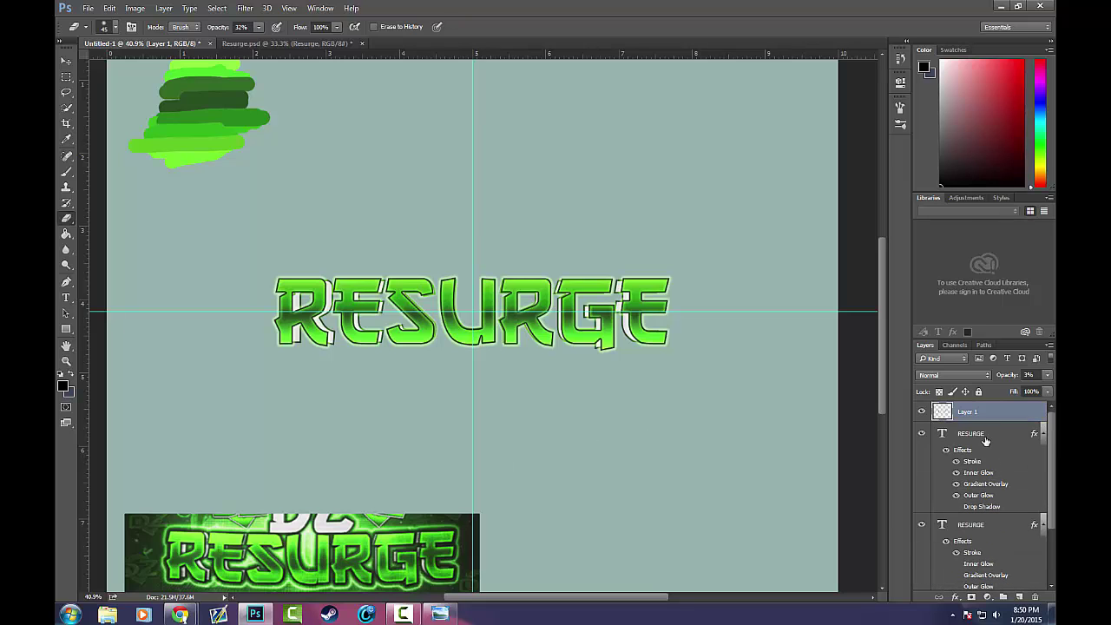
# Select Layer 1 together with both RESURGE text layers
pyautogui.scroll(-2, 992, 516)
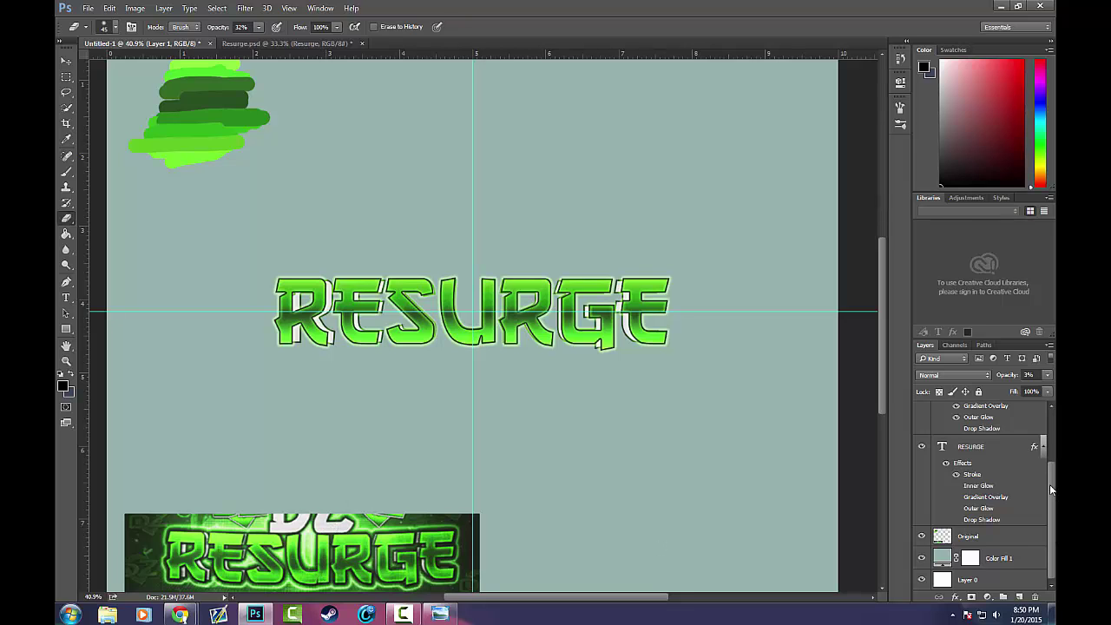
pyautogui.scroll(2, 1049, 490)
pyautogui.scroll(-2, 987, 518)
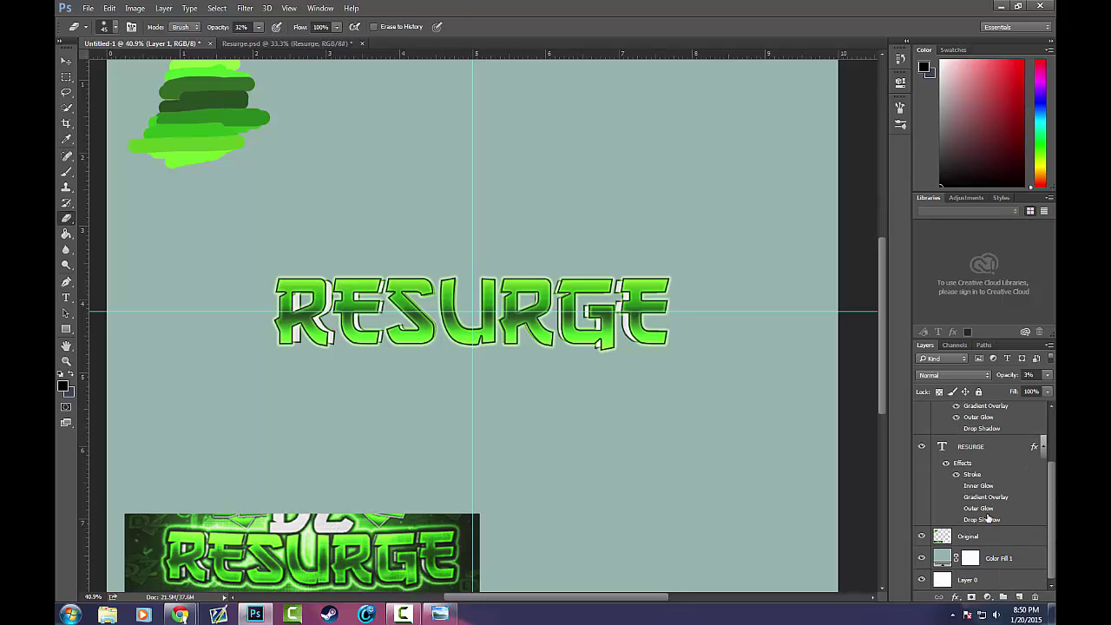
pyautogui.click(992, 445)
pyautogui.scroll(2, 998, 486)
pyautogui.keyDown('shift'); pyautogui.click(990, 411); pyautogui.keyUp('shift')
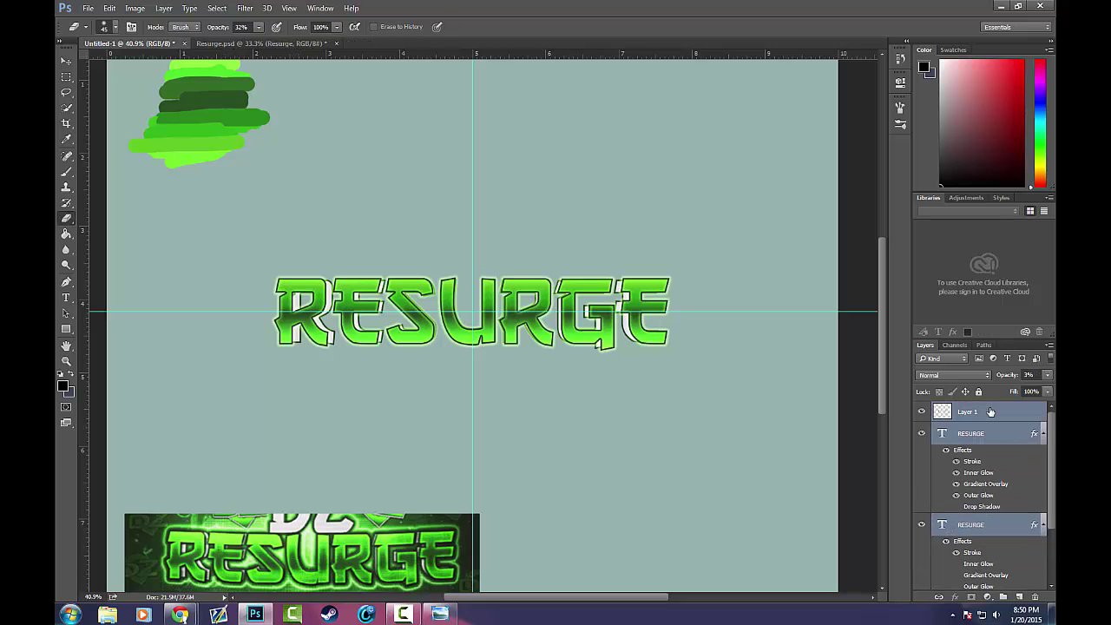
pyautogui.rightClick(997, 426)
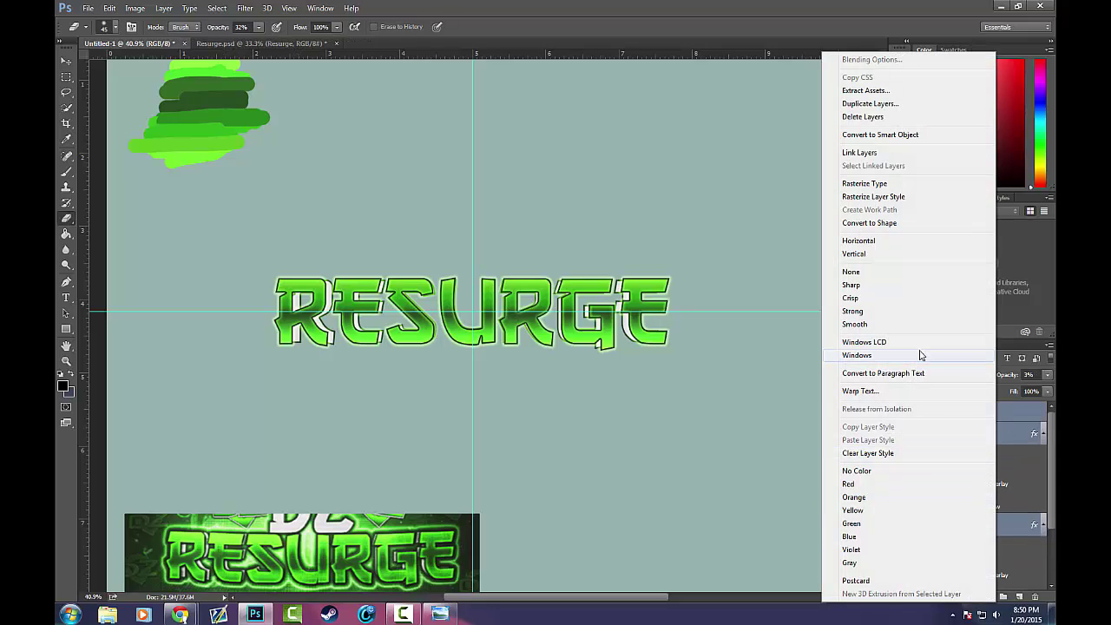
pyautogui.click(929, 538)
# Hide the Original, Color Fill 1 and Layer 0 layers so only the RESURGE text artwork shows
pyautogui.scroll(1, 969, 509)
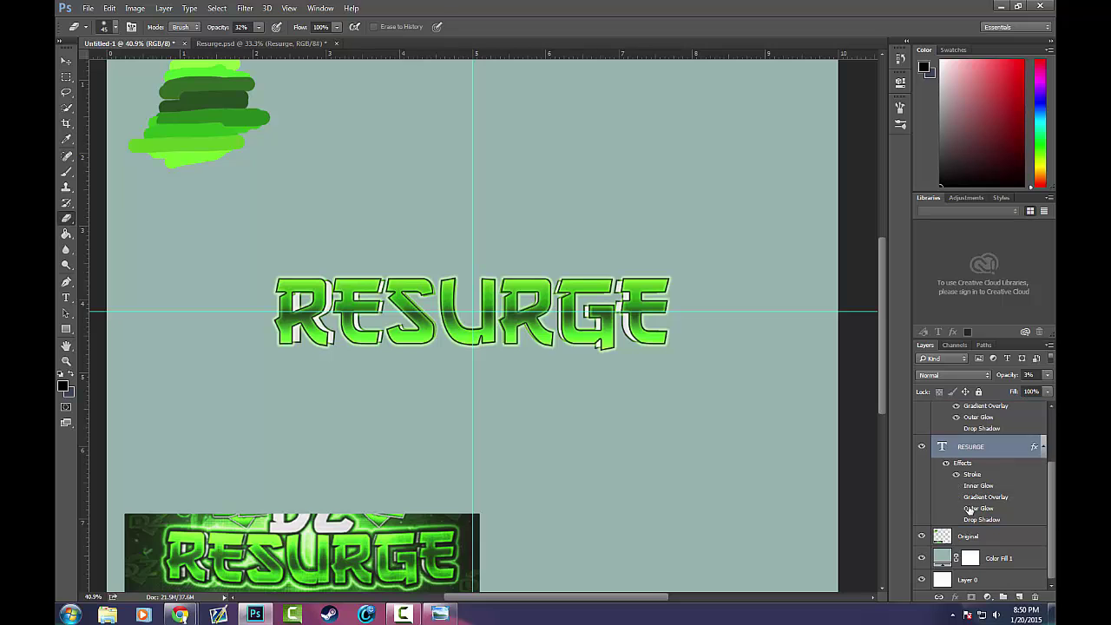
pyautogui.moveTo(927, 531); pyautogui.dragTo(922, 579)
pyautogui.rightClick(990, 429)
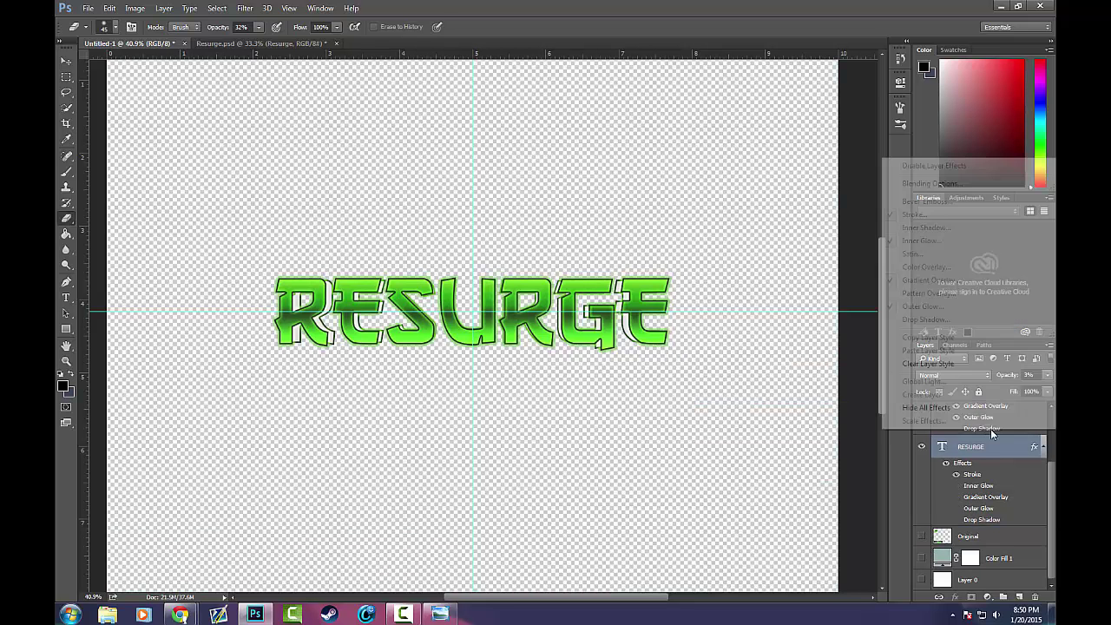
pyautogui.rightClick(983, 445)
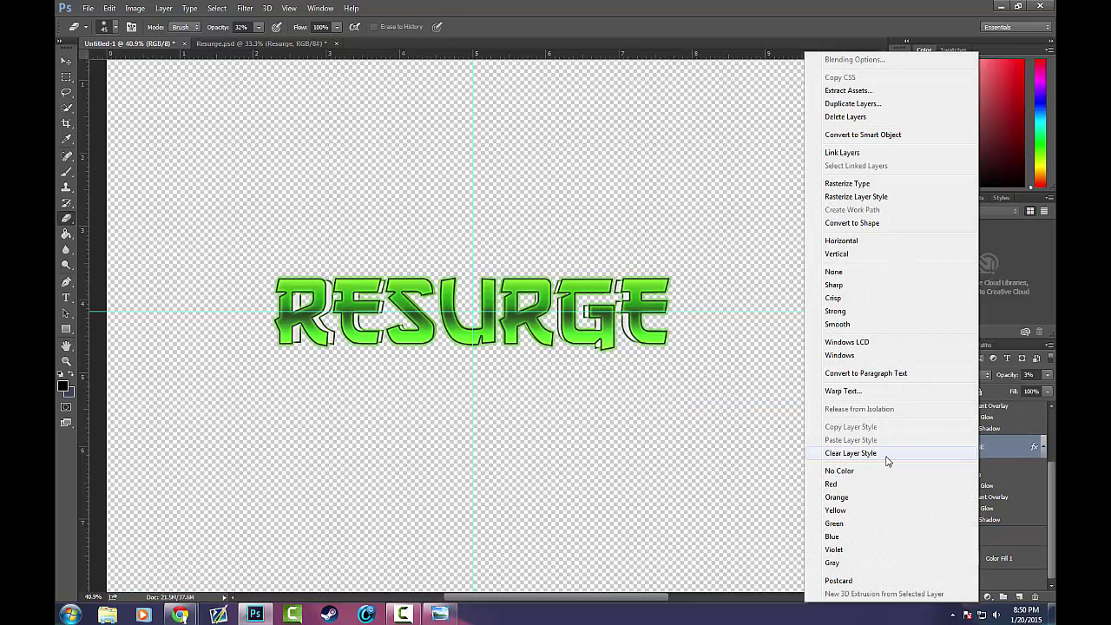
pyautogui.click(1020, 446)
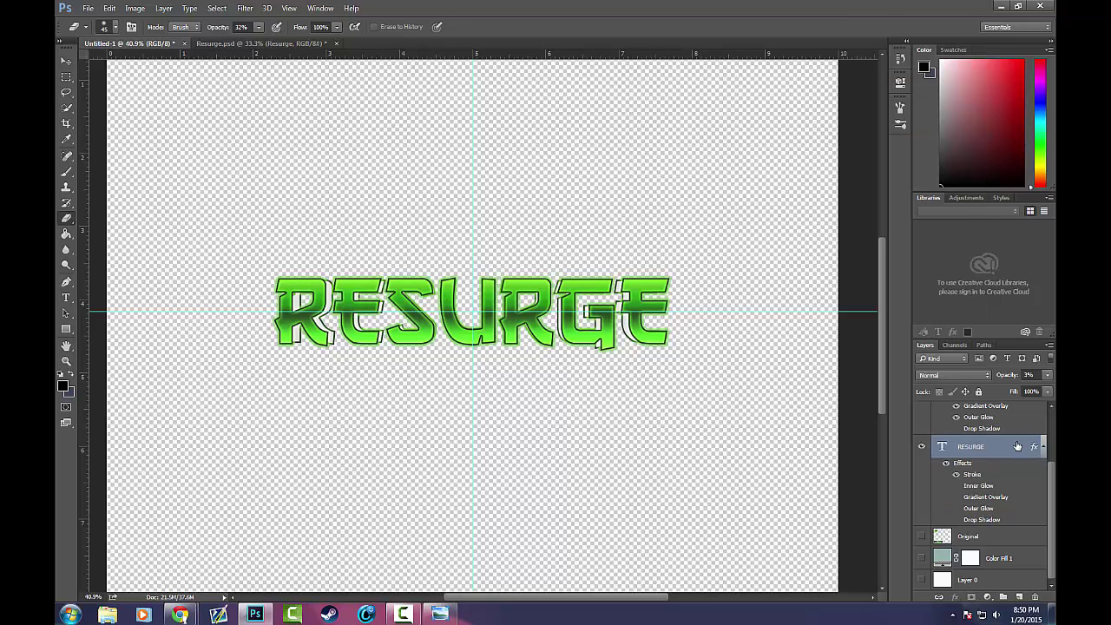
pyautogui.scroll(-1, 1015, 460)
pyautogui.rightClick(996, 439)
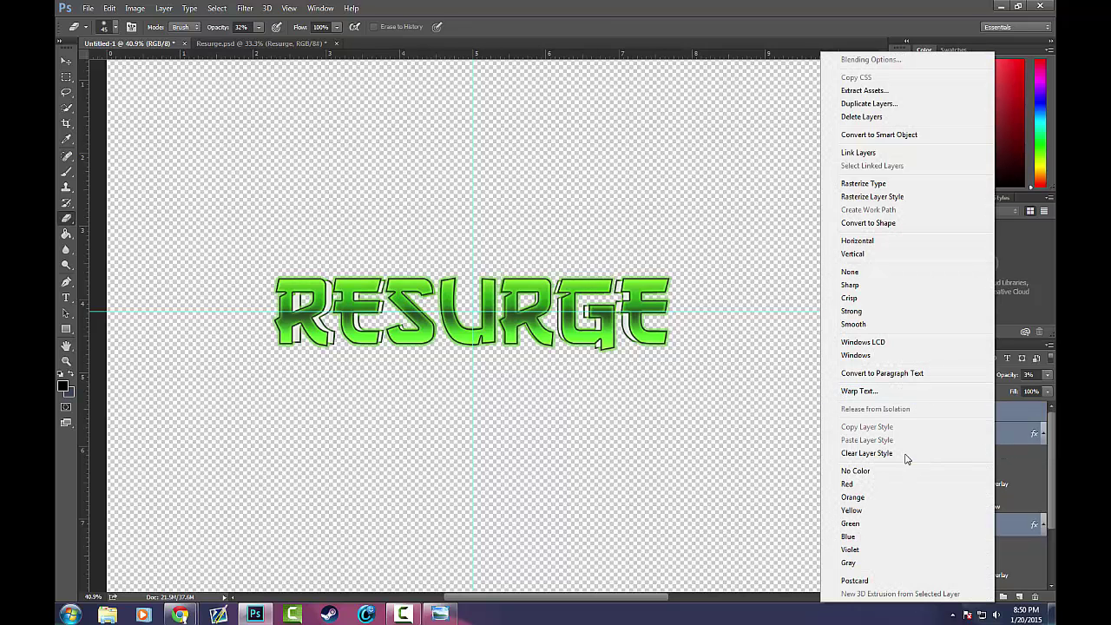
pyautogui.click(1002, 439)
pyautogui.click(1006, 439)
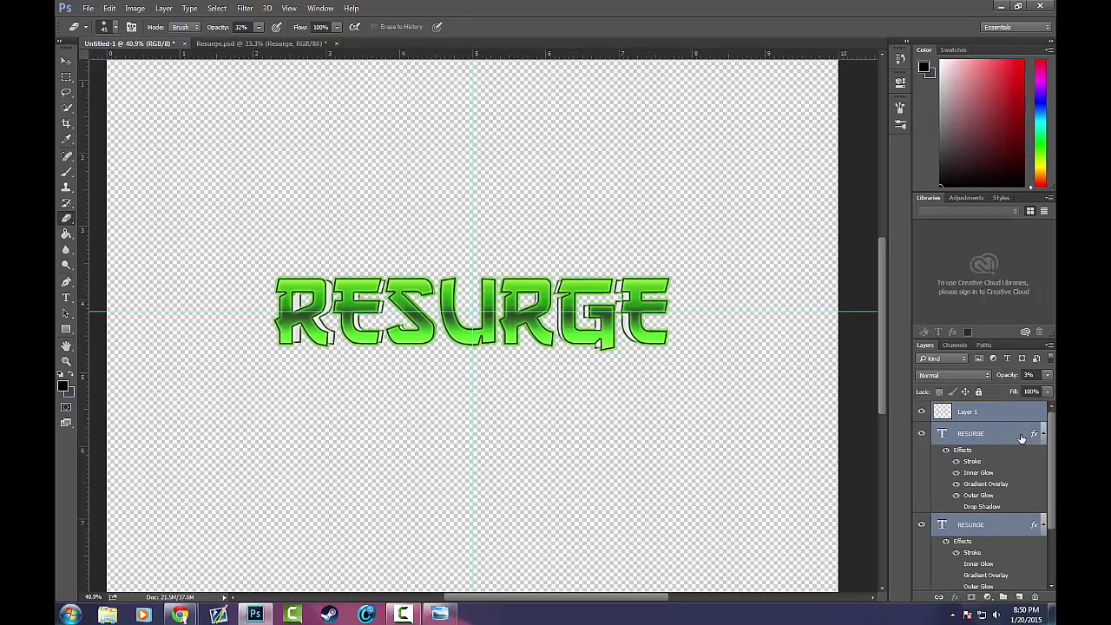
# Rasterize the type of the upper RESURGE text layer and of the lower RESURGE text layer
pyautogui.click(1011, 432)
pyautogui.rightClick(984, 432)
pyautogui.click(898, 185)
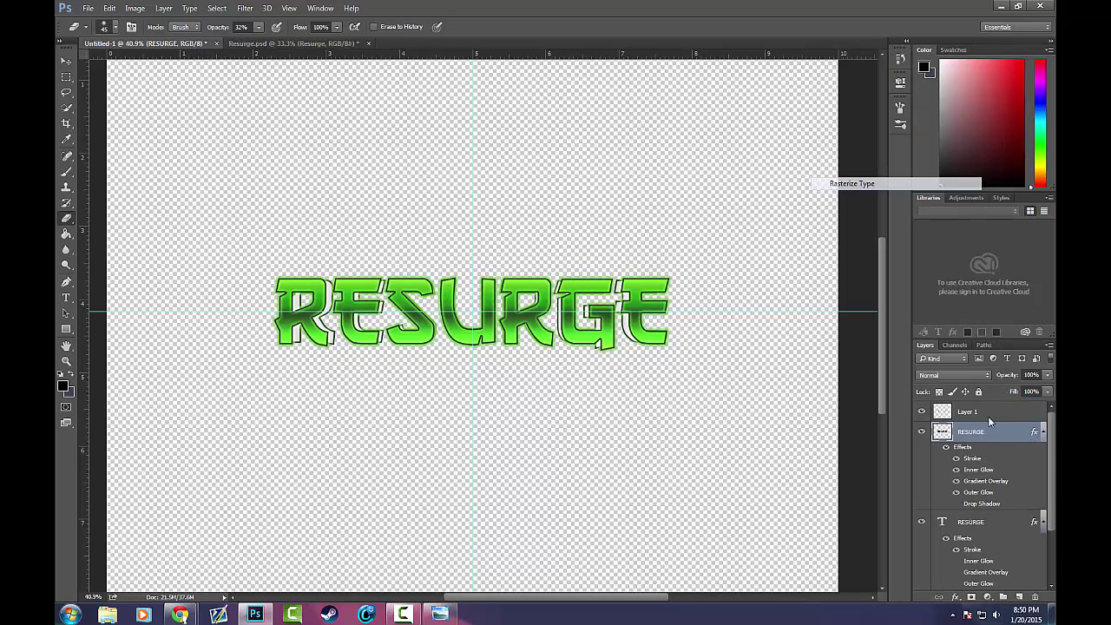
pyautogui.scroll(-1, 973, 531)
pyautogui.rightClick(974, 521)
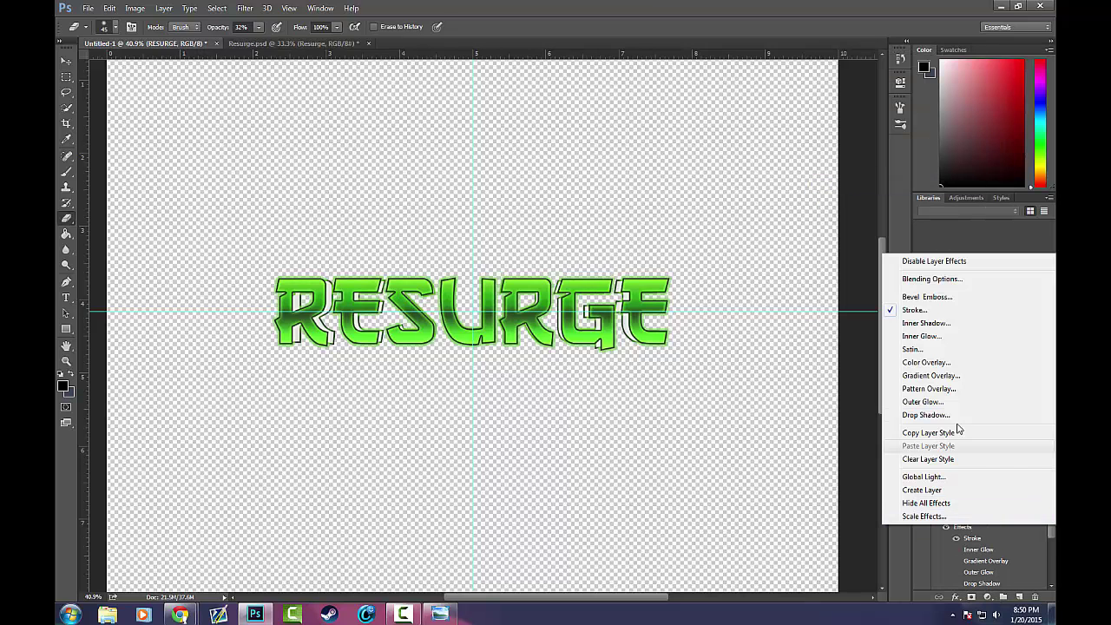
pyautogui.click(985, 542)
pyautogui.rightClick(989, 512)
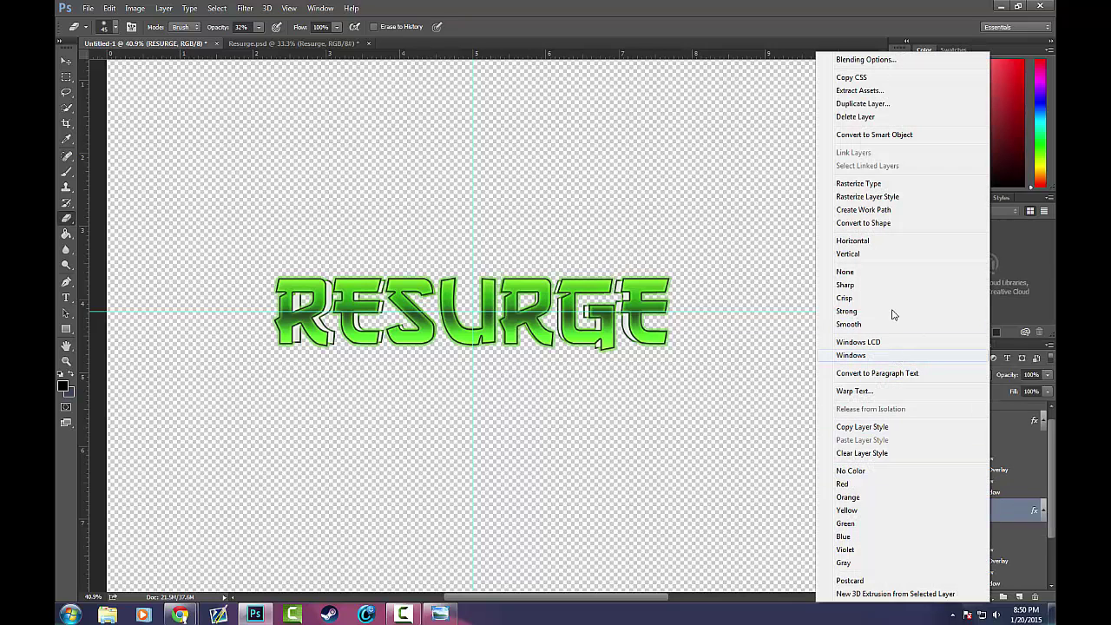
pyautogui.click(886, 185)
# Show the Original, Color Fill 1 and Layer 0 layers again
pyautogui.scroll(-1, 937, 519)
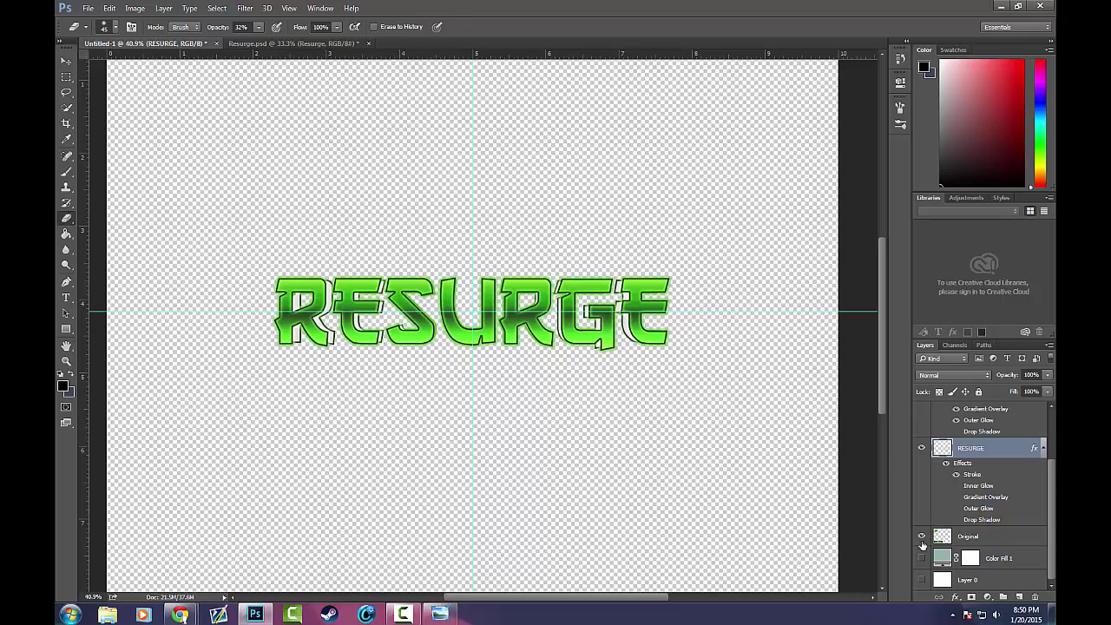
pyautogui.moveTo(921, 535); pyautogui.dragTo(921, 579)
pyautogui.scroll(-1, 985, 508)
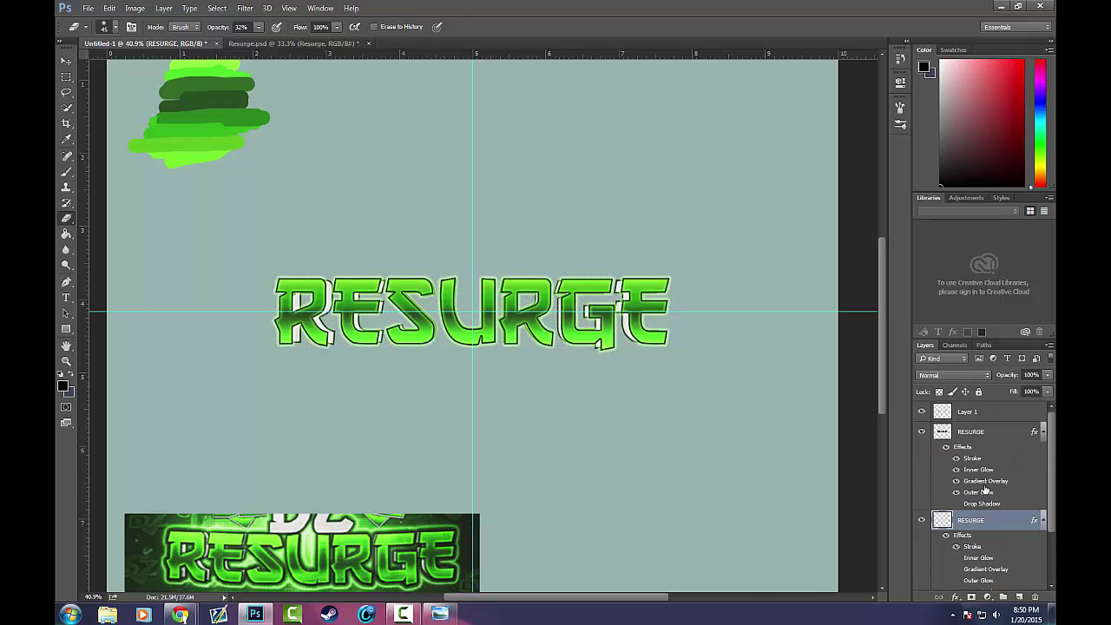
# Try merging Layer 1 with both rasterized RESURGE layers, and undo the merge
pyautogui.keyDown('ctrl'); pyautogui.click(991, 425); pyautogui.keyUp('ctrl')
pyautogui.rightClick(993, 434)
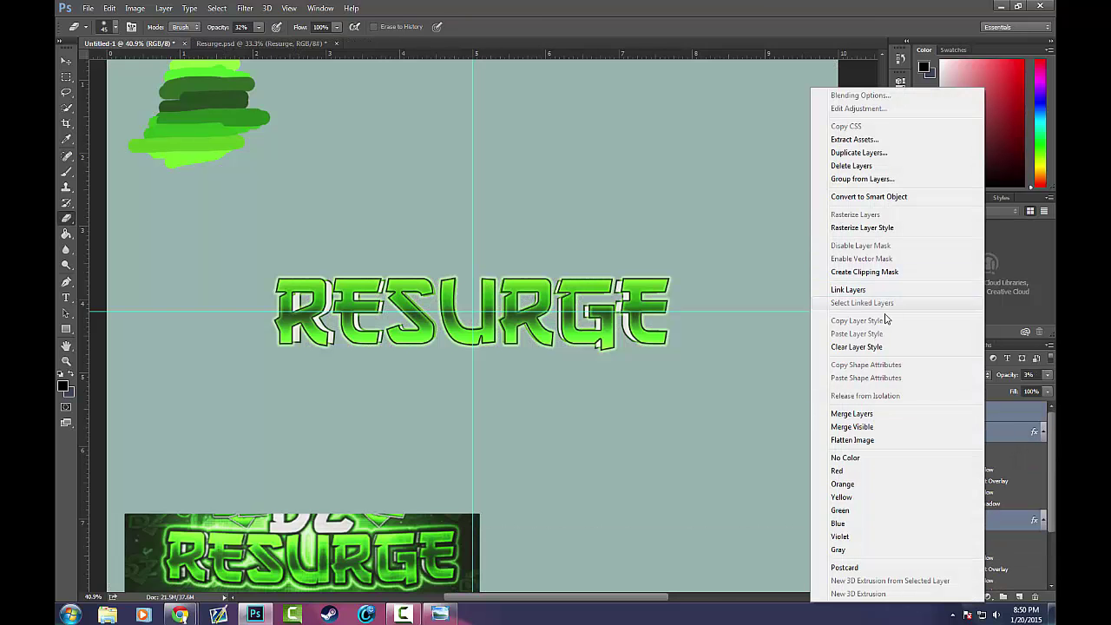
pyautogui.click(851, 413)
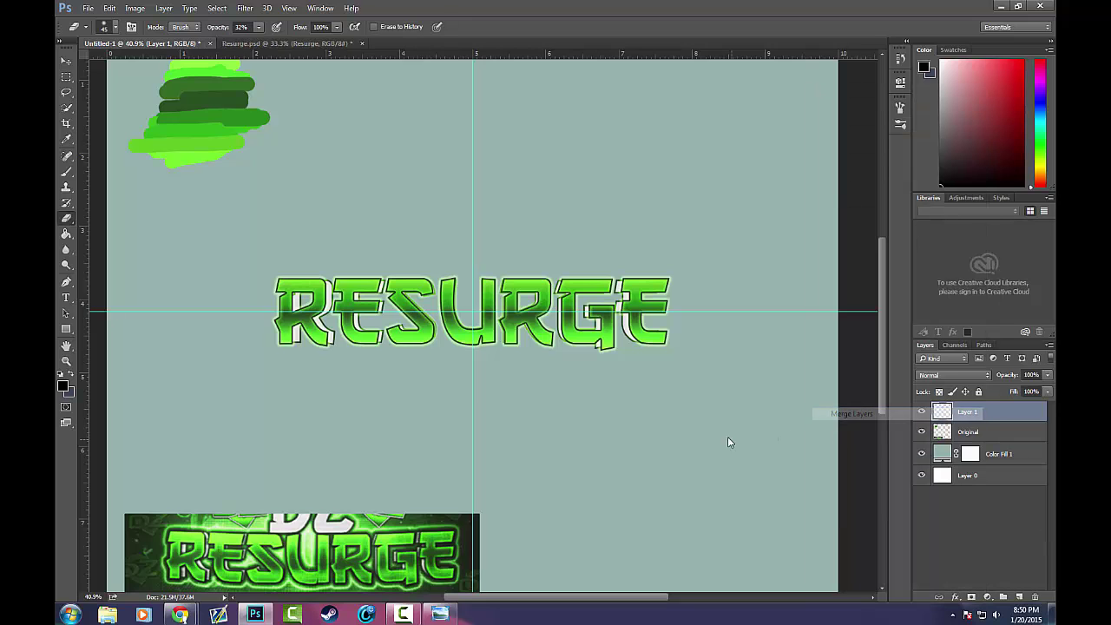
pyautogui.hotkey('ctrl', '0')
pyautogui.hotkey('ctrl', 'z')
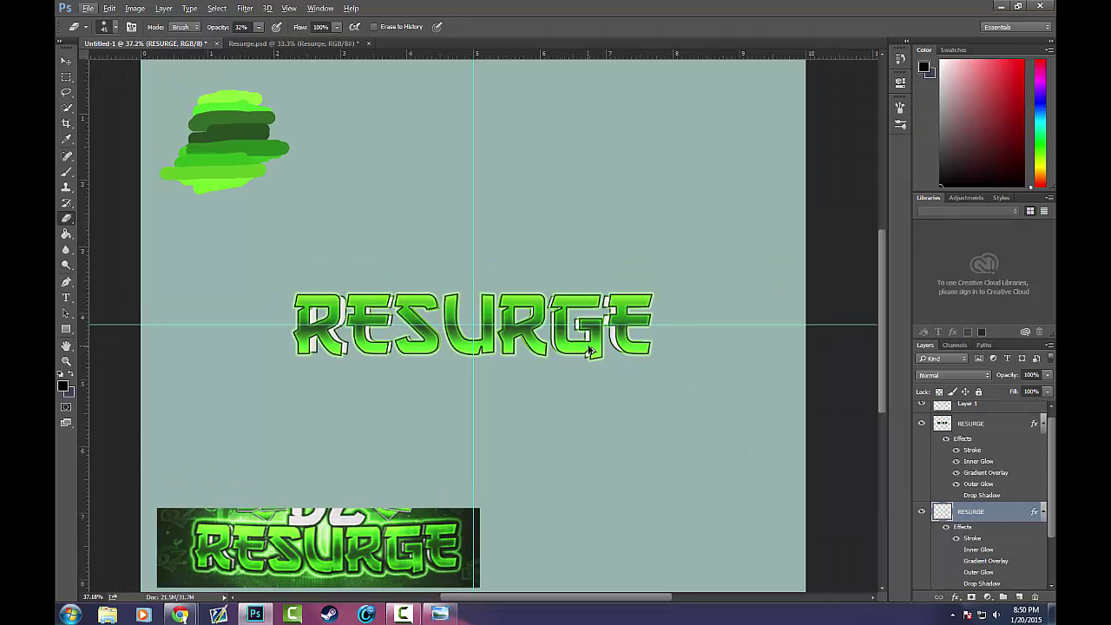
# Check the upper RESURGE layer's visibility and review the lower RESURGE layer's Stroke settings
pyautogui.scroll(-1, 880, 434)
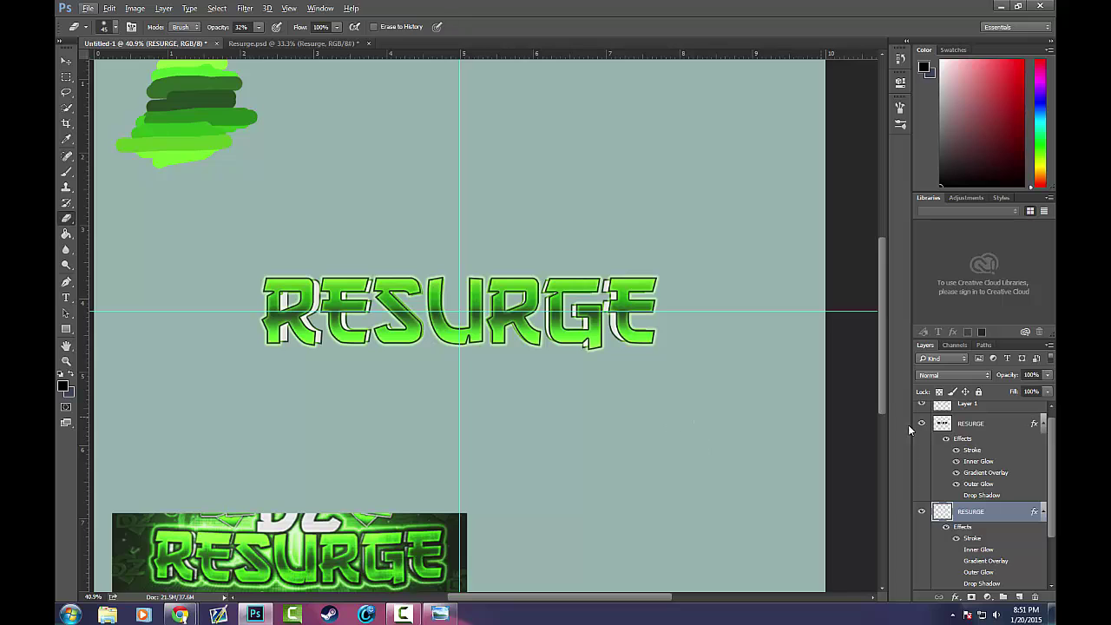
pyautogui.scroll(-1, 967, 451)
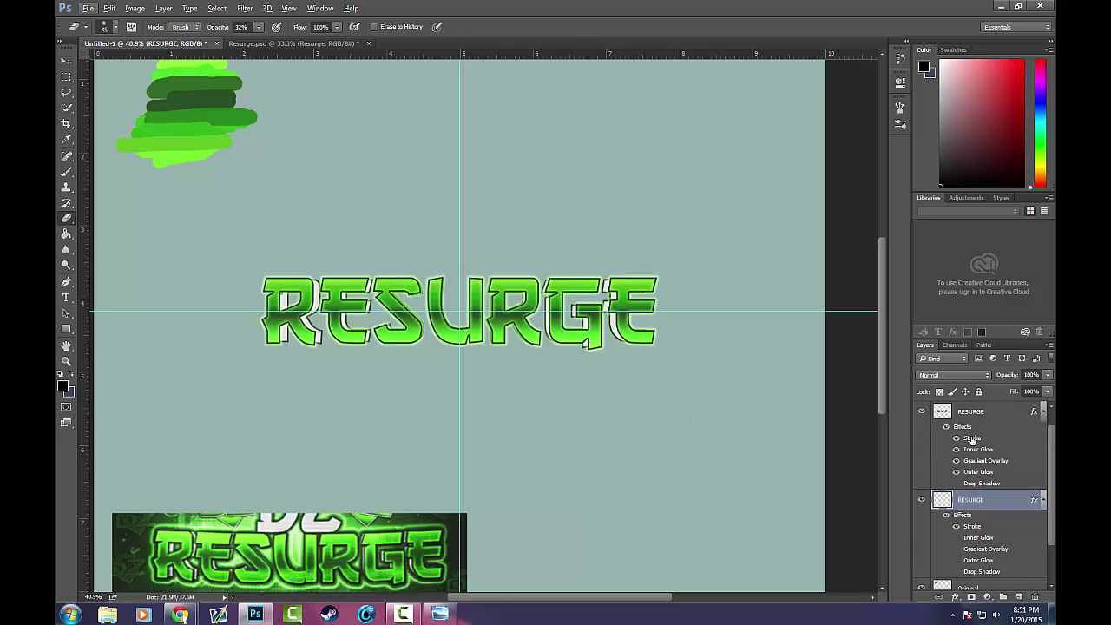
pyautogui.click(921, 414)
pyautogui.click(921, 414)
pyautogui.scroll(-1, 989, 502)
pyautogui.scroll(-1, 989, 501)
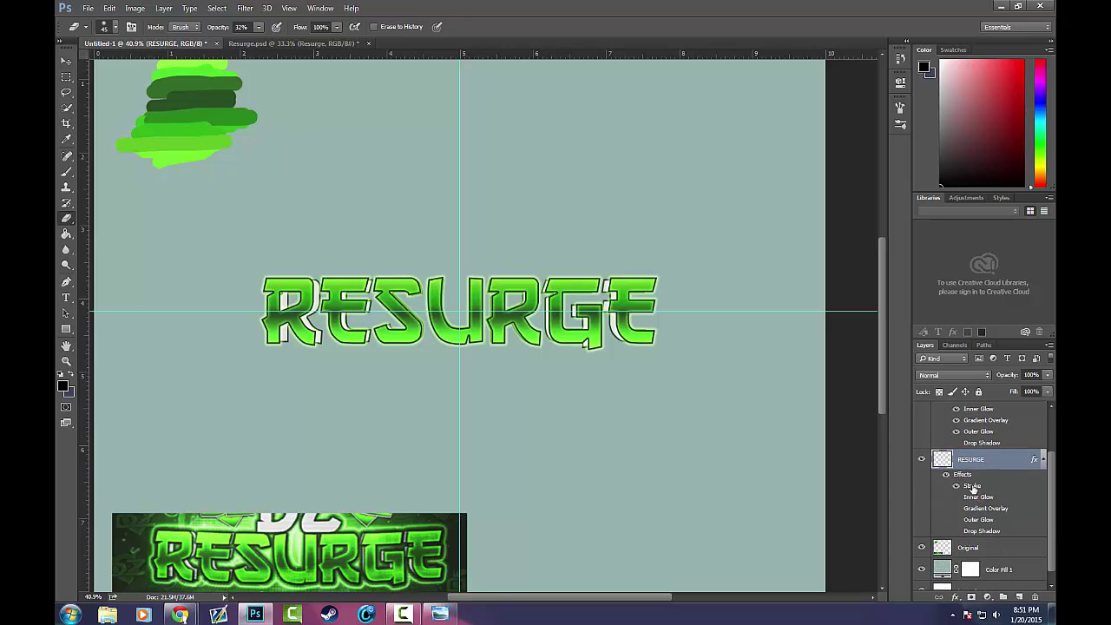
pyautogui.doubleClick(968, 485)
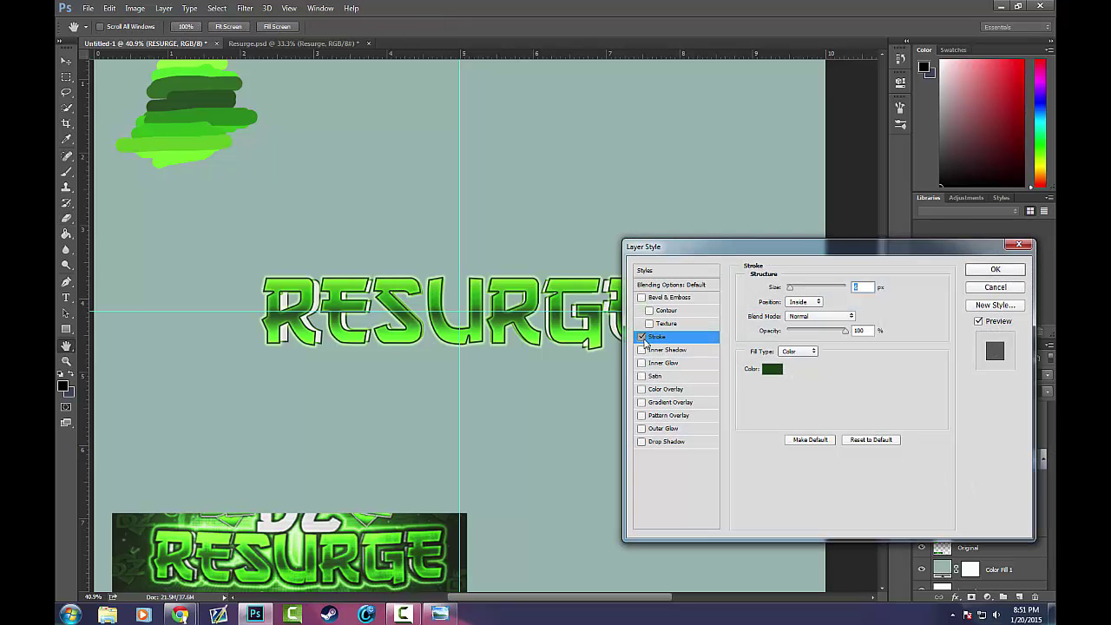
pyautogui.click(1013, 271)
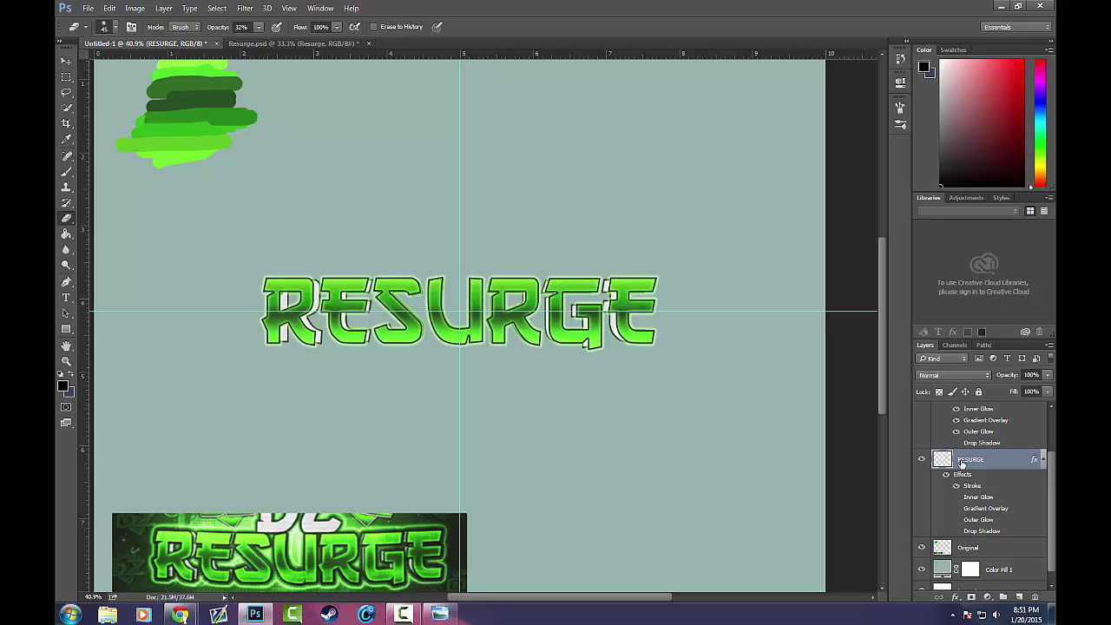
# Merge Layer 1 and both RESURGE layers once more, inspect the letter edges up close, and undo the merge
pyautogui.rightClick(970, 460)
pyautogui.click(995, 445)
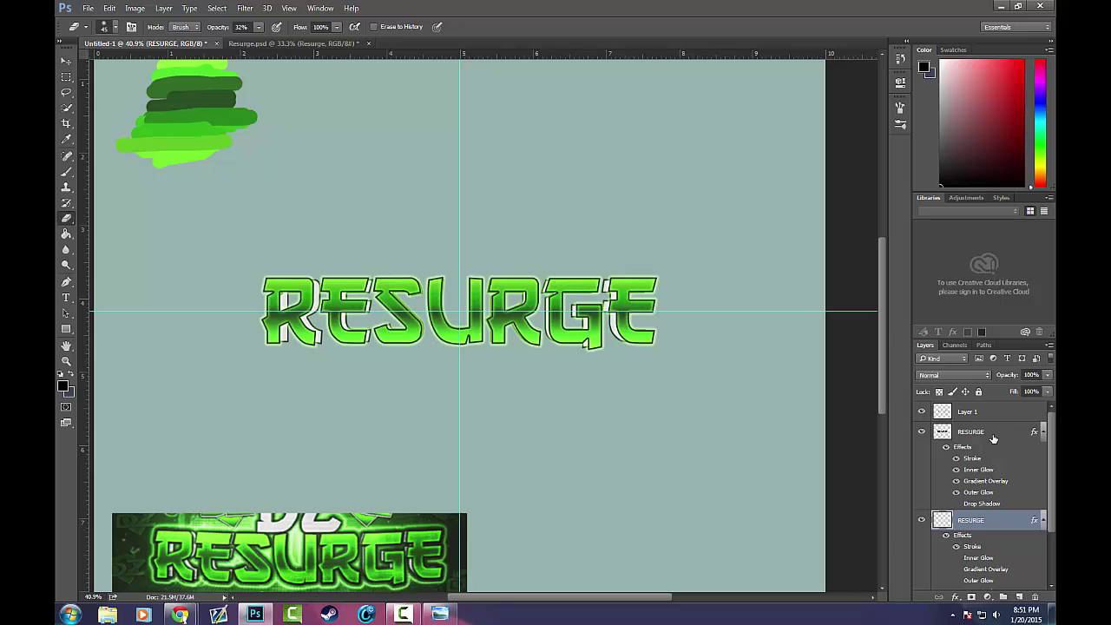
pyautogui.keyDown('shift'); pyautogui.click(986, 413); pyautogui.keyUp('shift')
pyautogui.rightClick(979, 437)
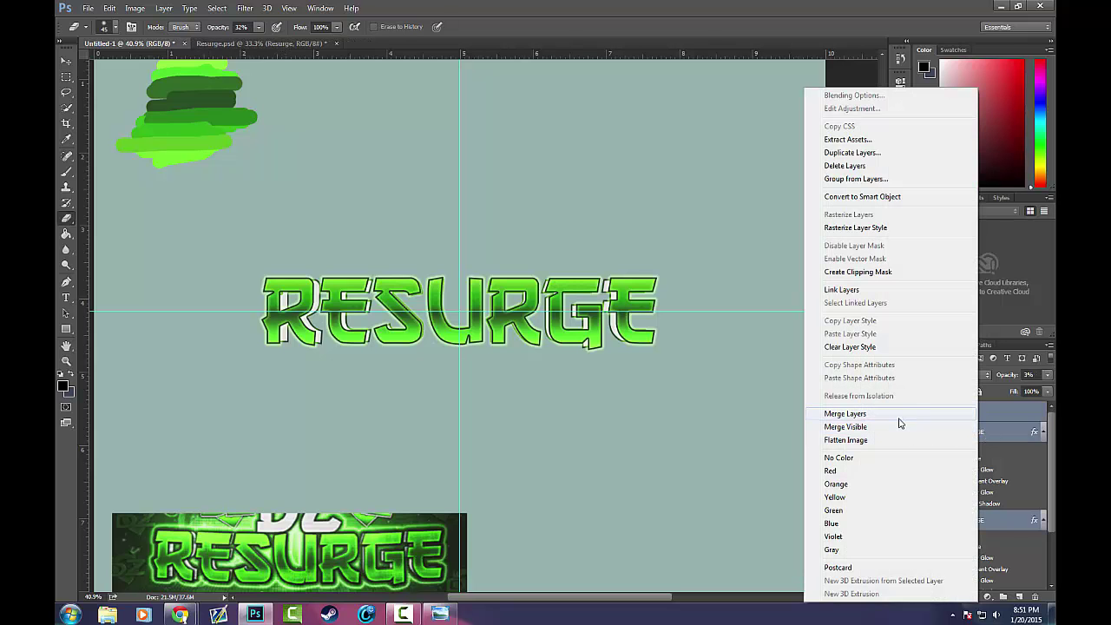
pyautogui.click(898, 423)
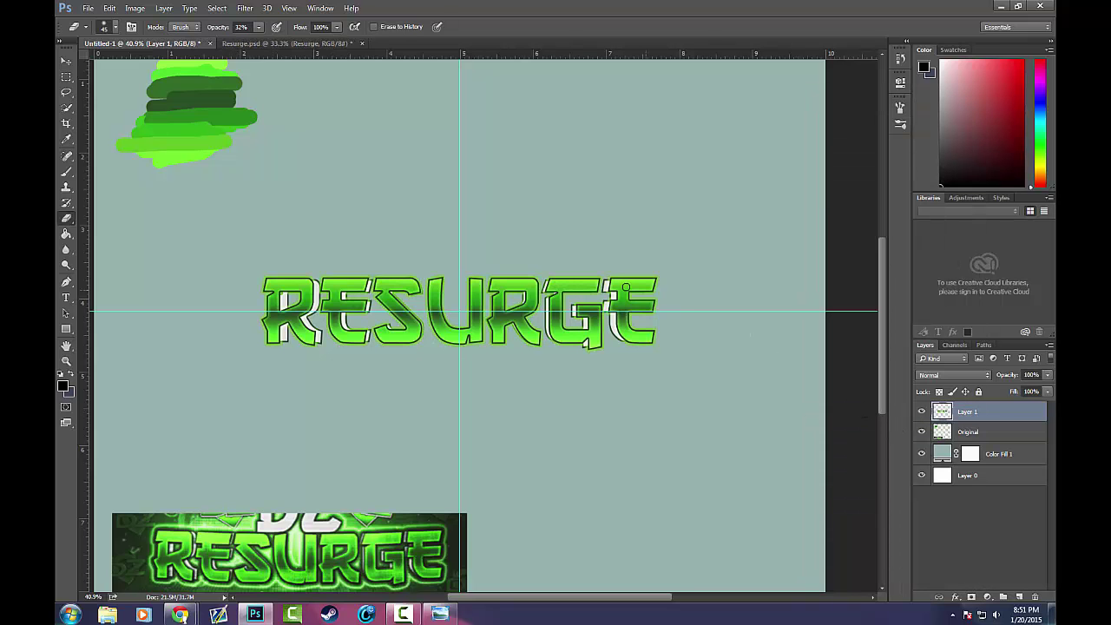
pyautogui.scroll(3, 625, 286)
pyautogui.hotkey('ctrl', 'z')
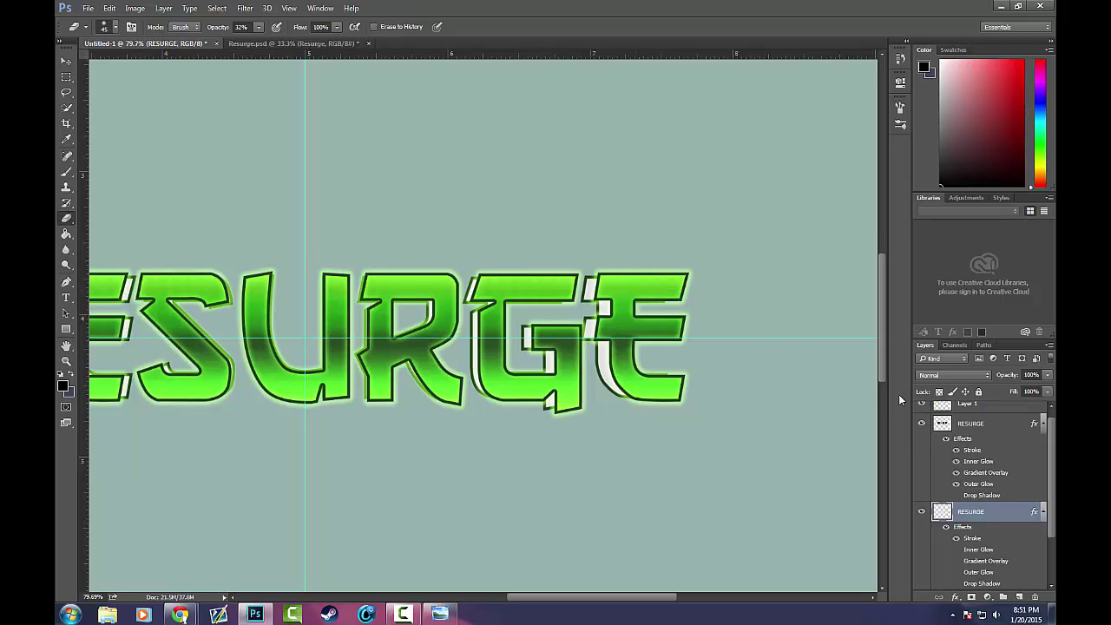
# Rasterize the layer style of the lower RESURGE layer
pyautogui.scroll(-2, 841, 387)
pyautogui.scroll(-3, 779, 364)
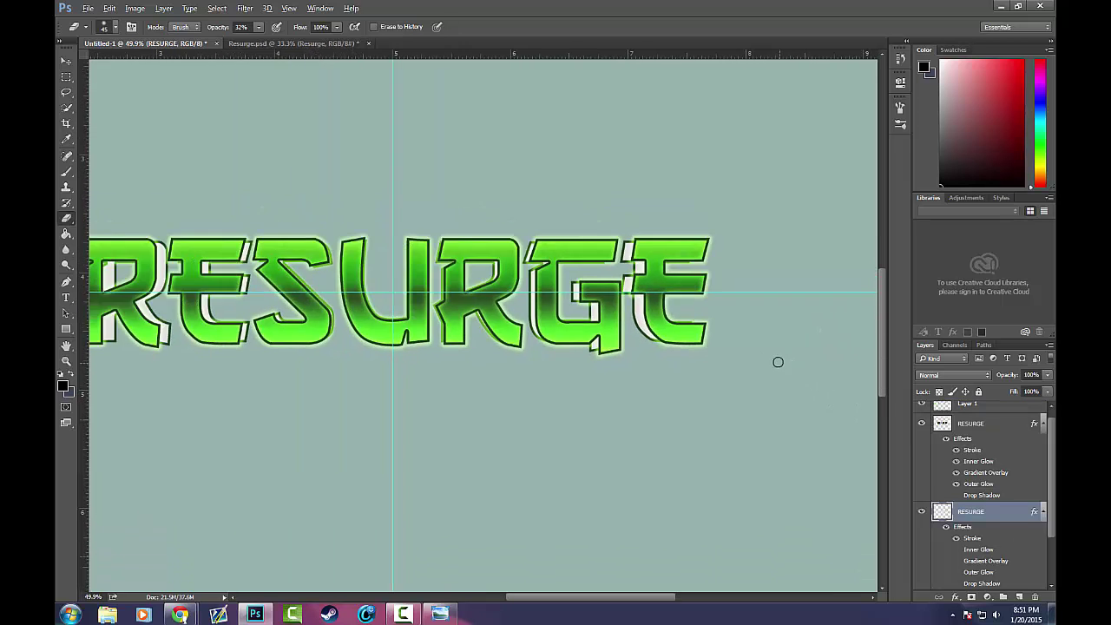
pyautogui.scroll(-2, 777, 362)
pyautogui.scroll(1, 971, 428)
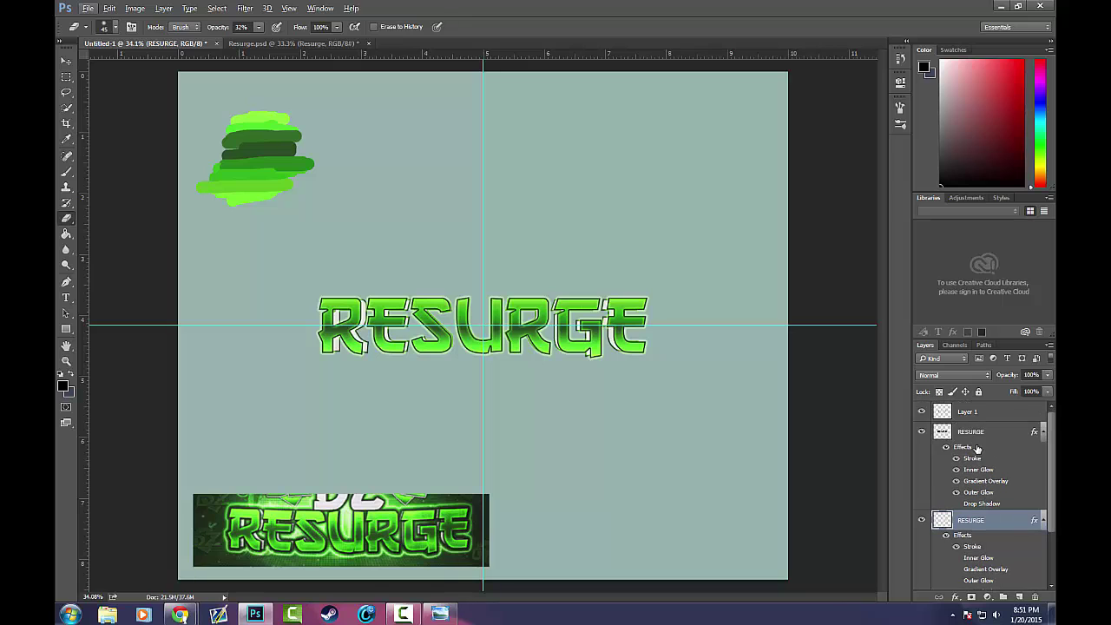
pyautogui.keyDown('shift'); pyautogui.click(979, 432); pyautogui.keyUp('shift')
pyautogui.keyDown('shift'); pyautogui.click(964, 415); pyautogui.keyUp('shift')
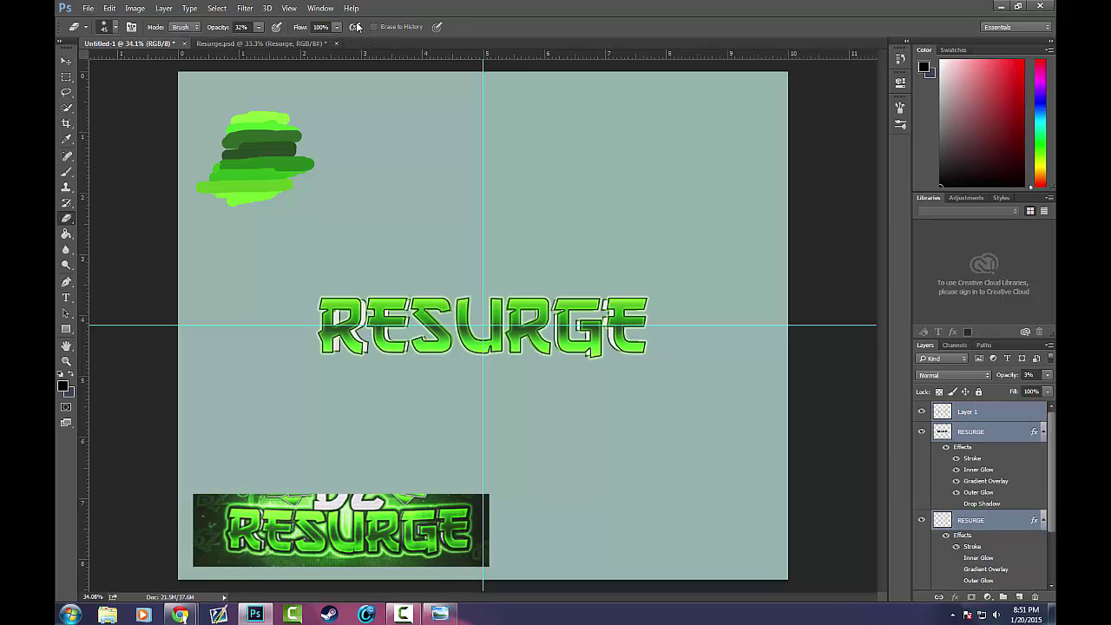
pyautogui.click(245, 8)
pyautogui.click(1002, 372)
pyautogui.rightClick(994, 431)
pyautogui.click(920, 225)
pyautogui.press('v')
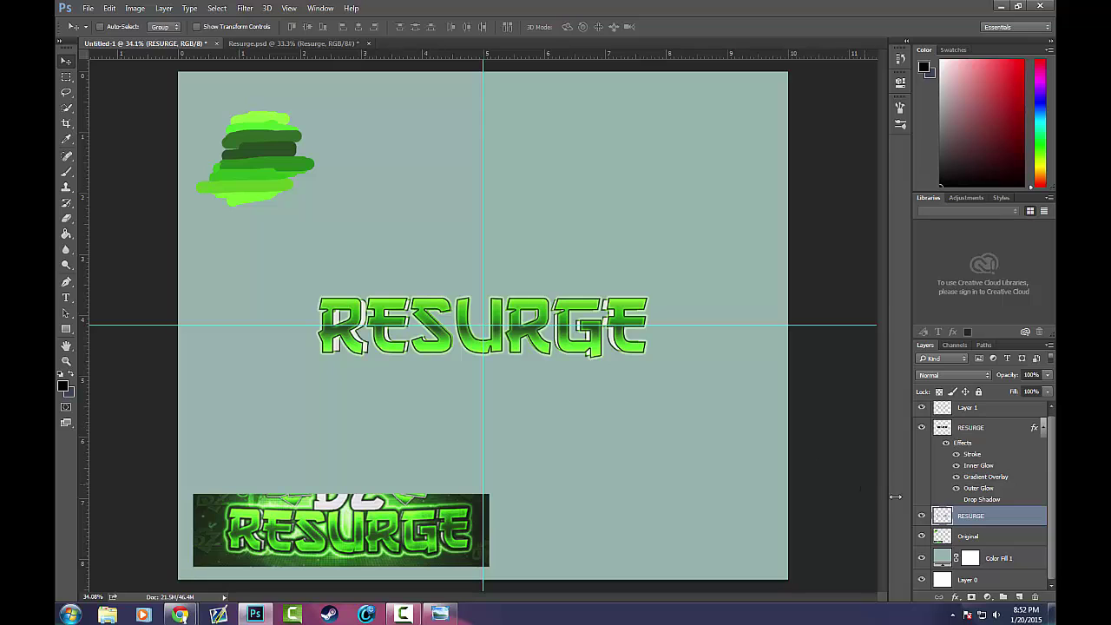
# Try to merge the upper RESURGE layer down into the lower RESURGE layer
pyautogui.rightClick(984, 430)
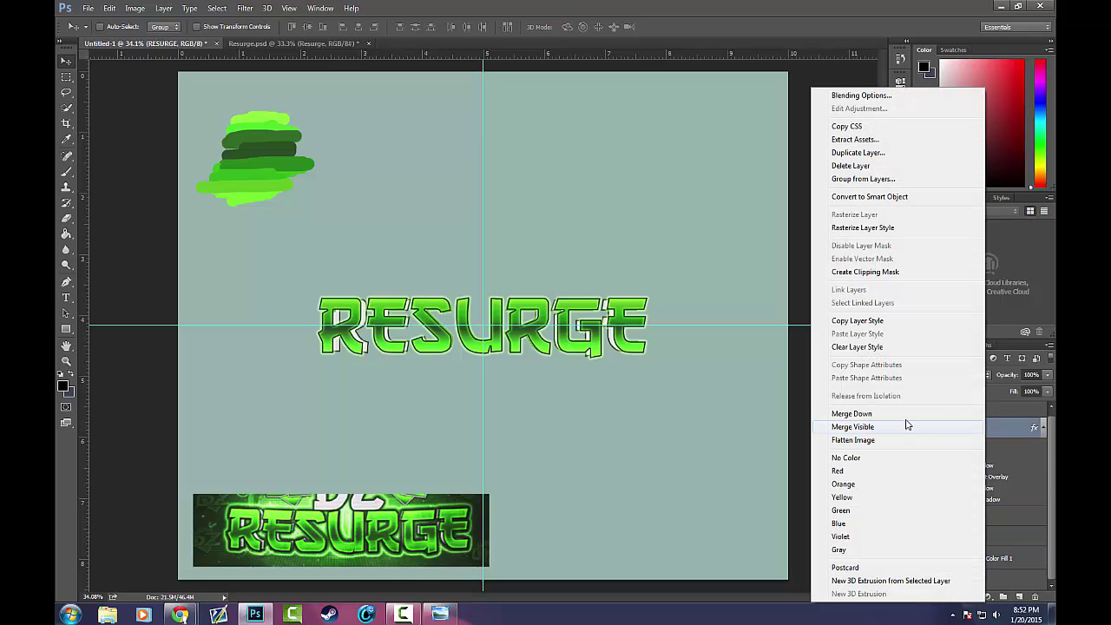
pyautogui.click(963, 414)
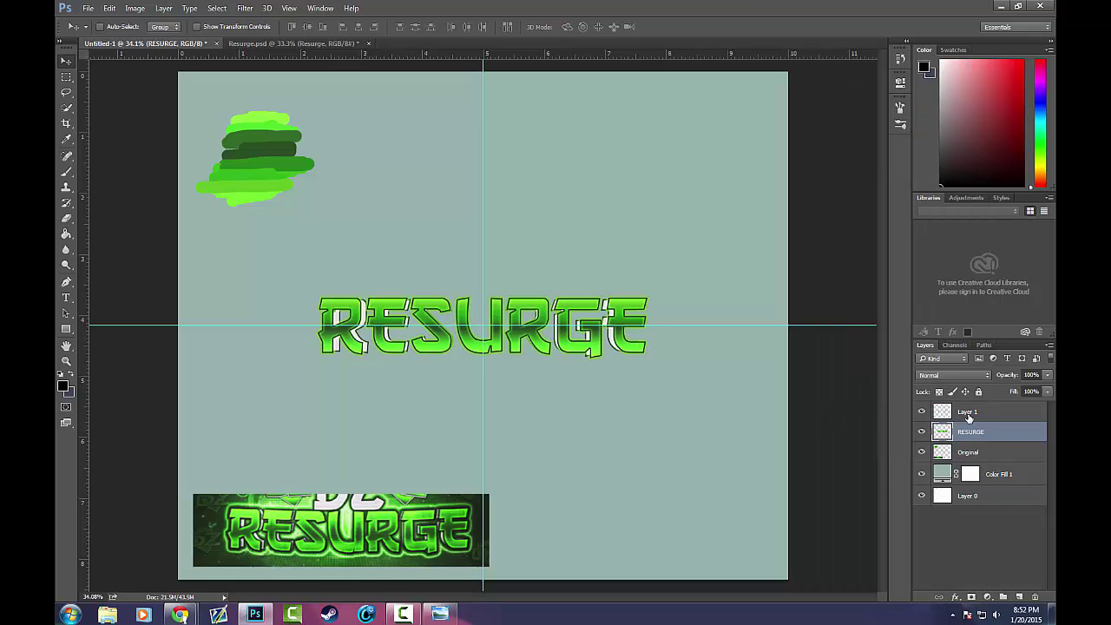
pyautogui.click(977, 442)
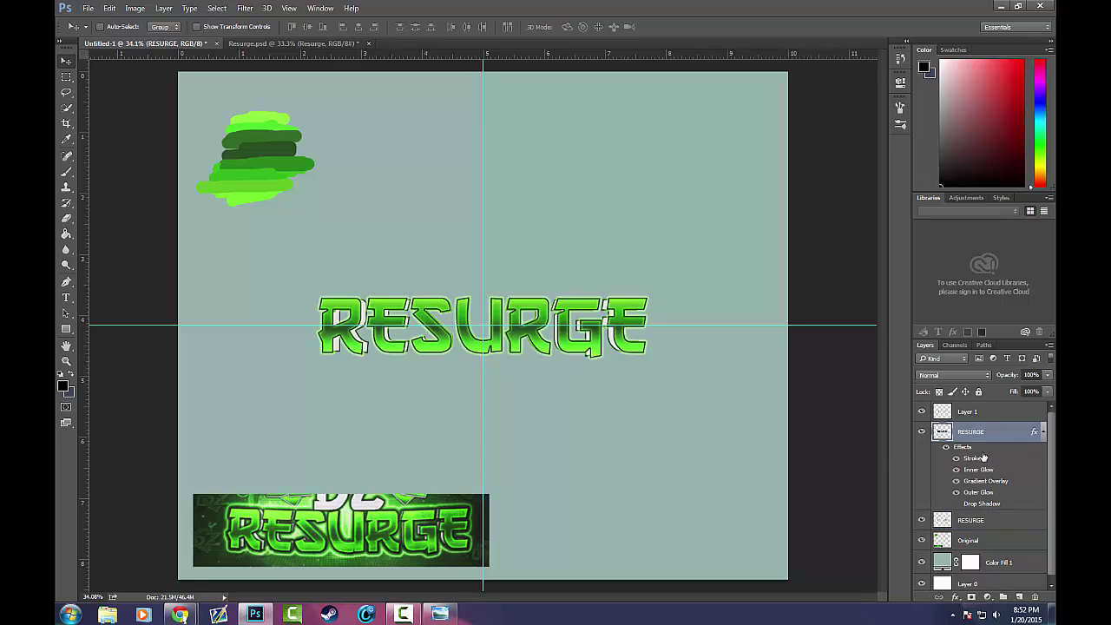
pyautogui.rightClick(982, 453)
pyautogui.click(959, 443)
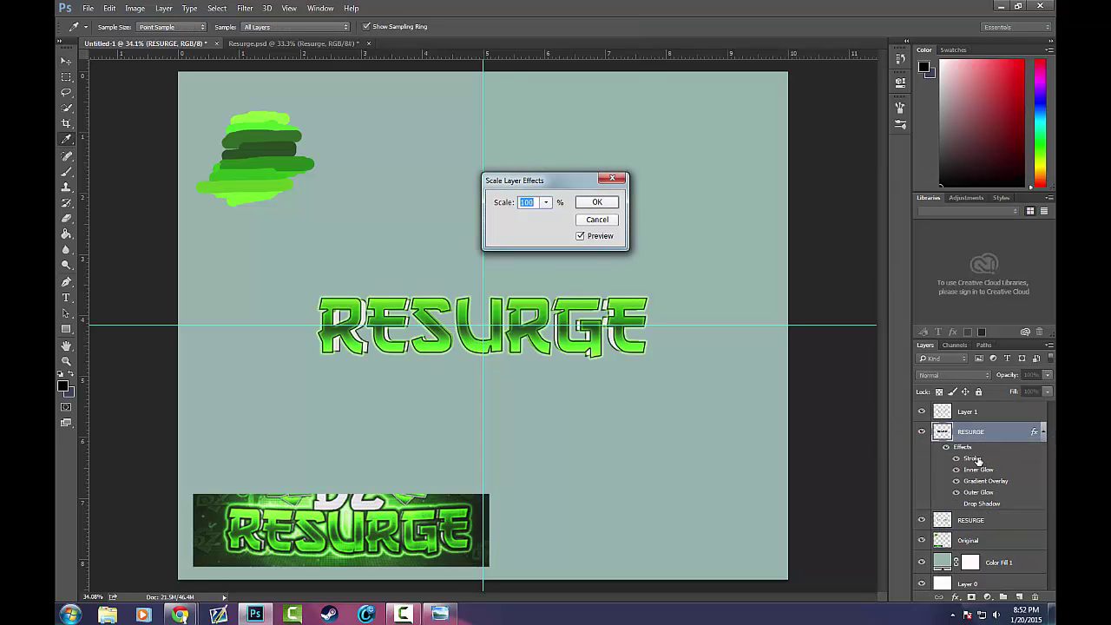
pyautogui.click(595, 220)
# Rasterize the layer style of the upper RESURGE layer
pyautogui.press('v')
pyautogui.rightClick(991, 431)
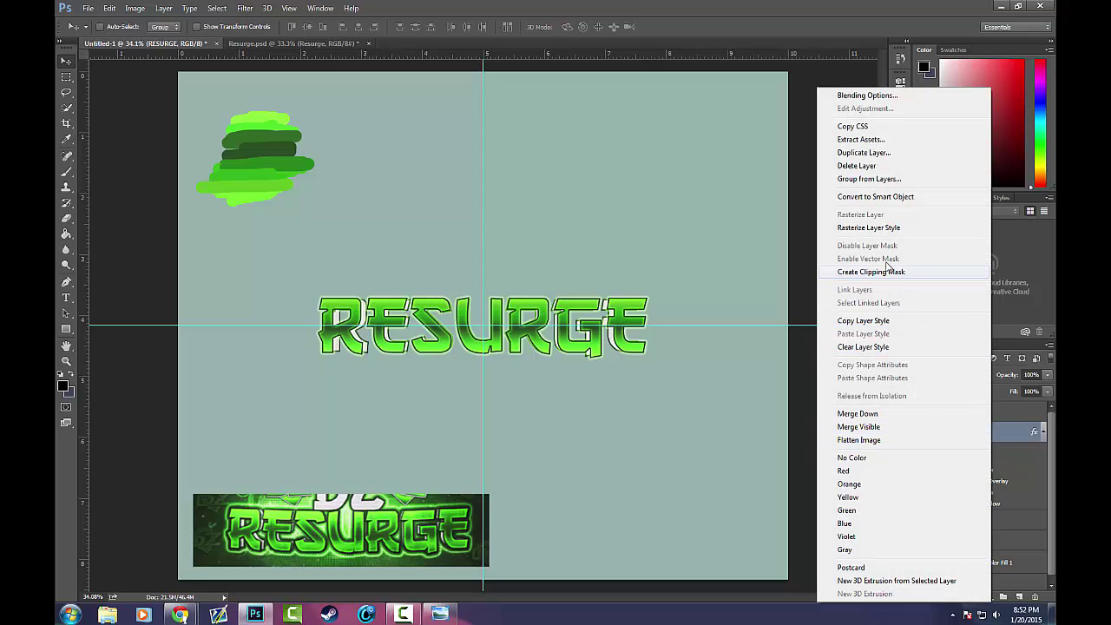
pyautogui.click(904, 229)
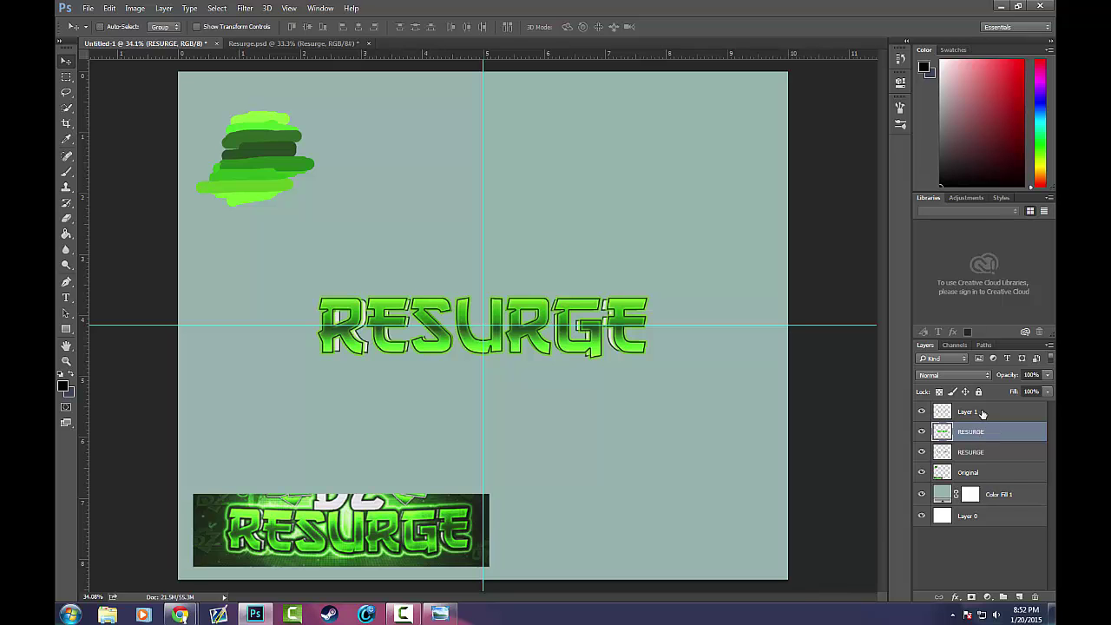
# Select Layer 1 together with both RESURGE layers and merge them into a single layer
pyautogui.rightClick(996, 427)
pyautogui.press('Escape')
pyautogui.keyDown('shift'); pyautogui.click(993, 444); pyautogui.keyUp('shift')
pyautogui.rightClick(994, 443)
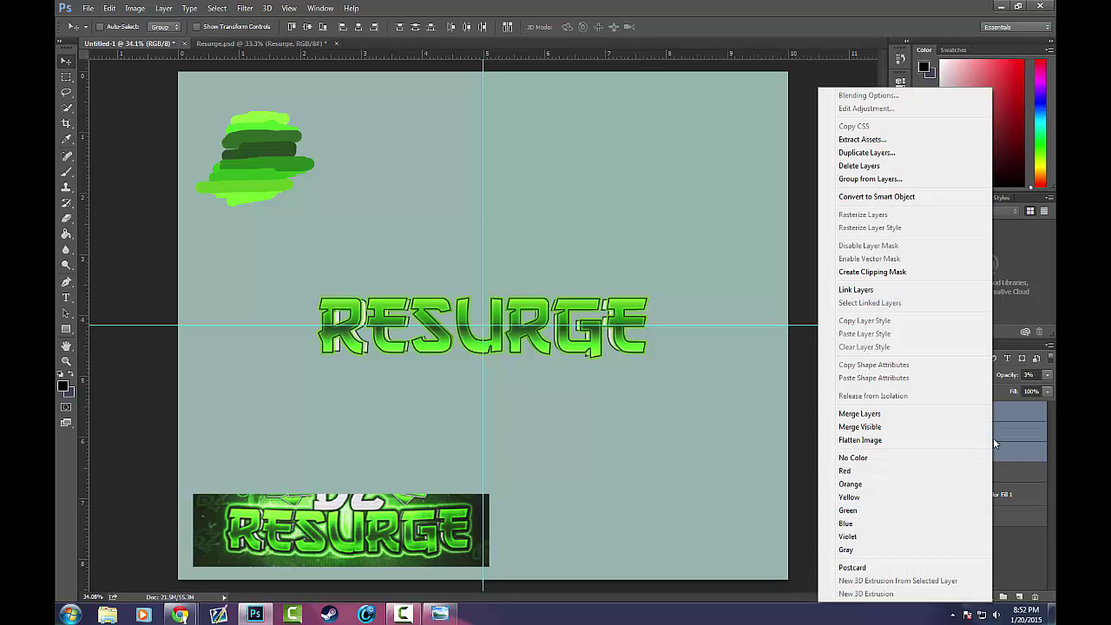
pyautogui.click(885, 414)
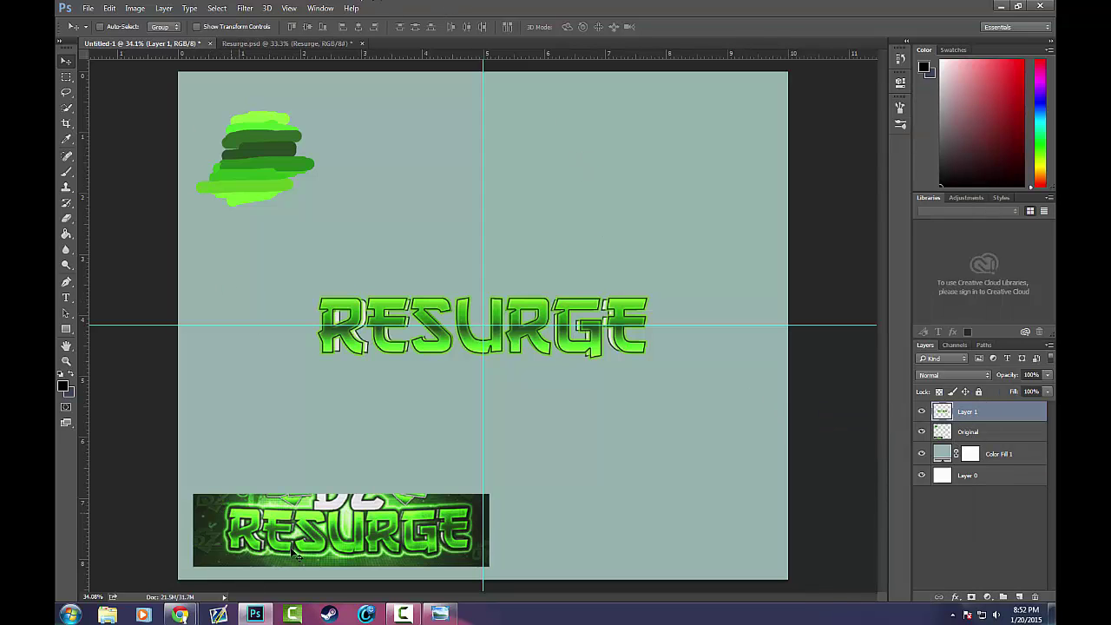
# Apply the Spherize distortion to the merged RESURGE artwork on Layer 1 at 100% in Normal mode
pyautogui.click(246, 8)
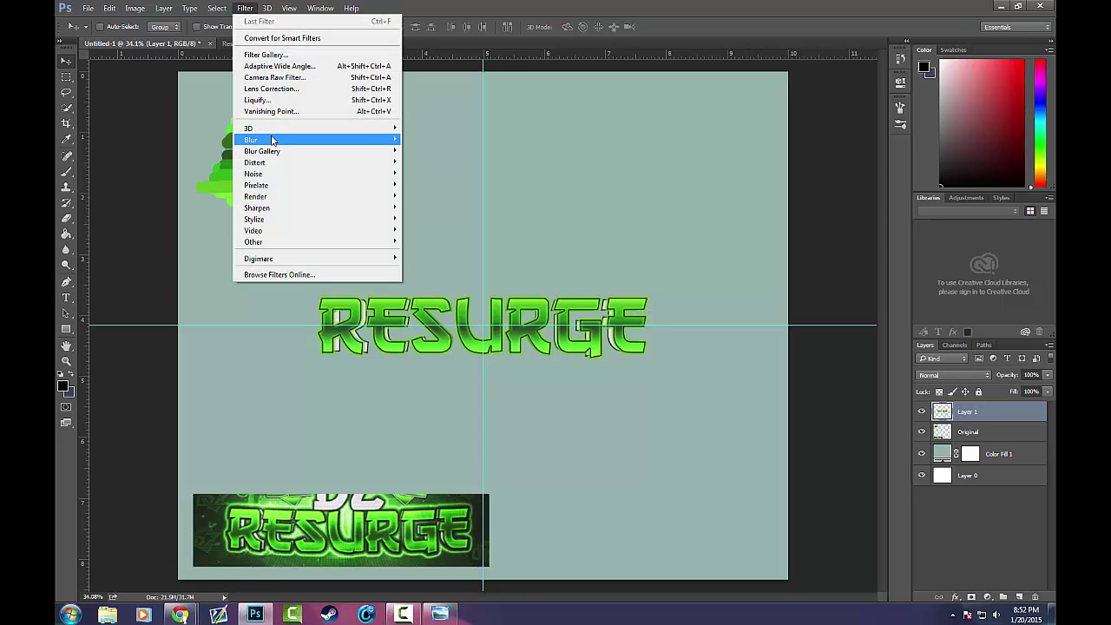
pyautogui.moveTo(272, 141)
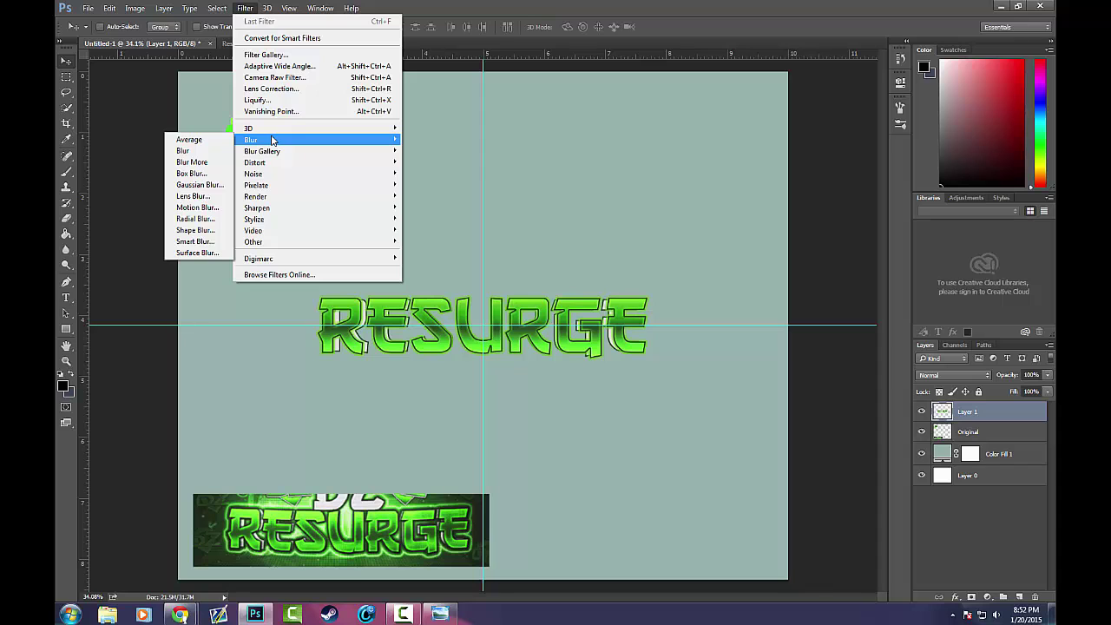
pyautogui.moveTo(273, 163)
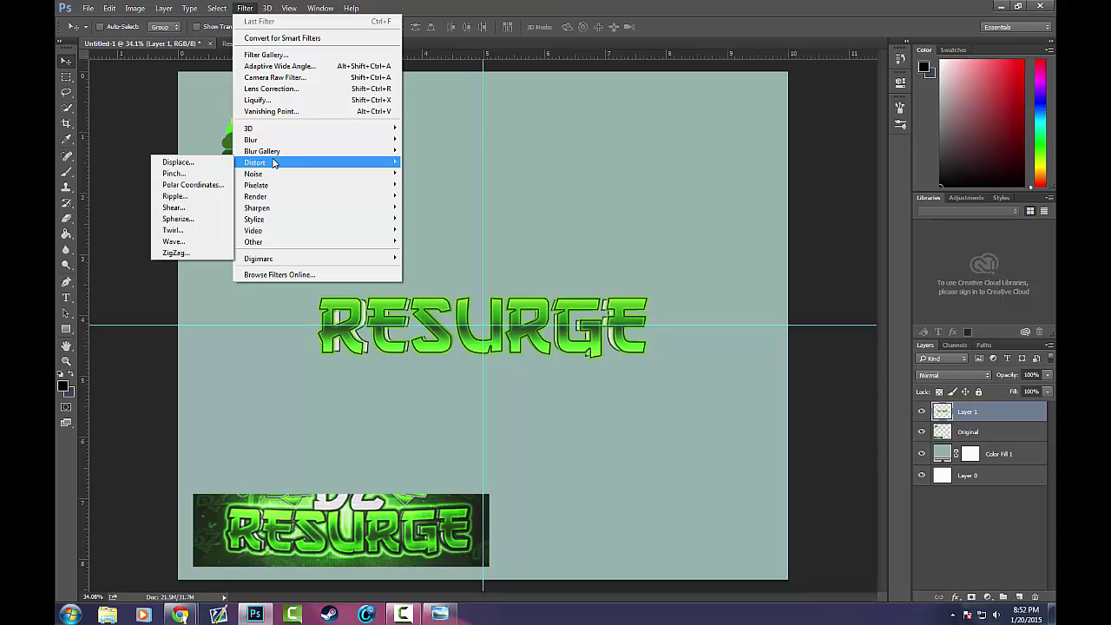
pyautogui.click(197, 219)
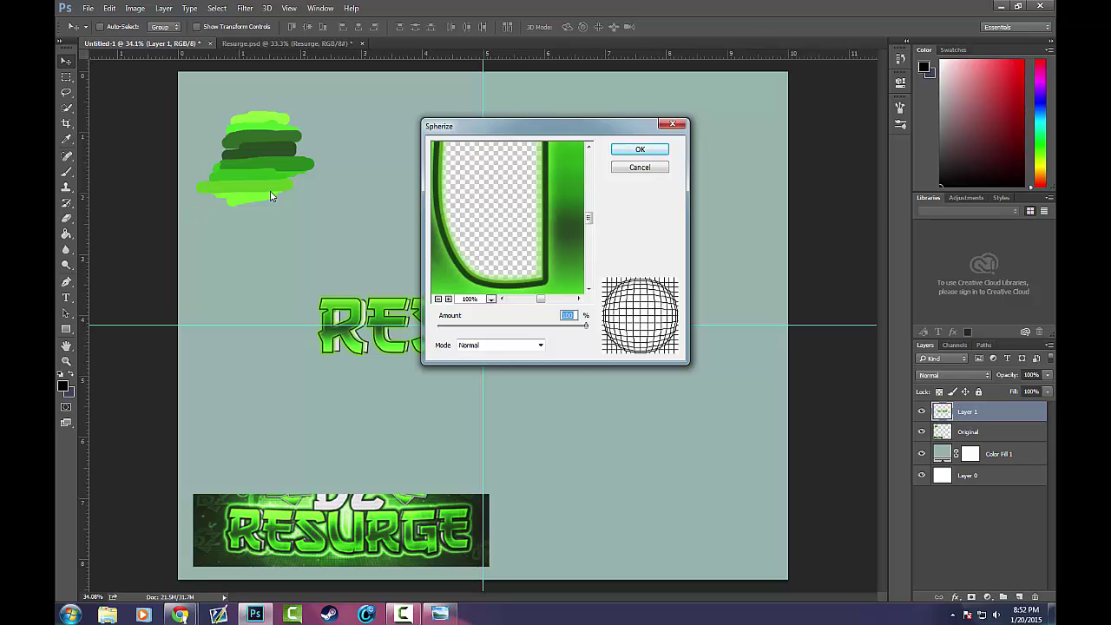
pyautogui.click(438, 299)
pyautogui.click(439, 298)
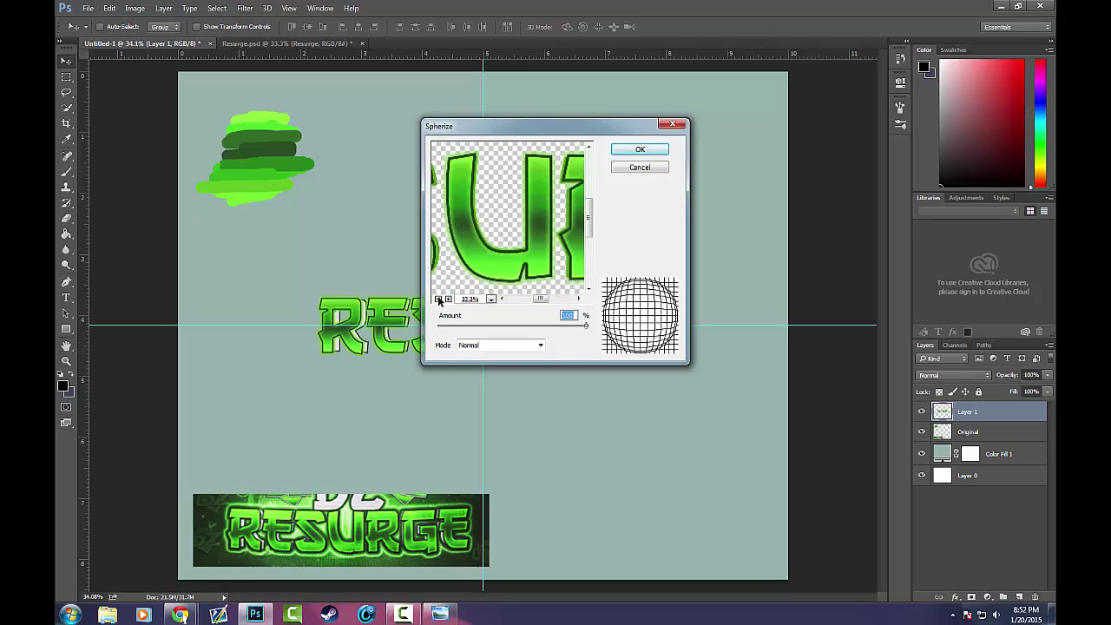
pyautogui.click(438, 299)
pyautogui.click(438, 298)
pyautogui.click(448, 298)
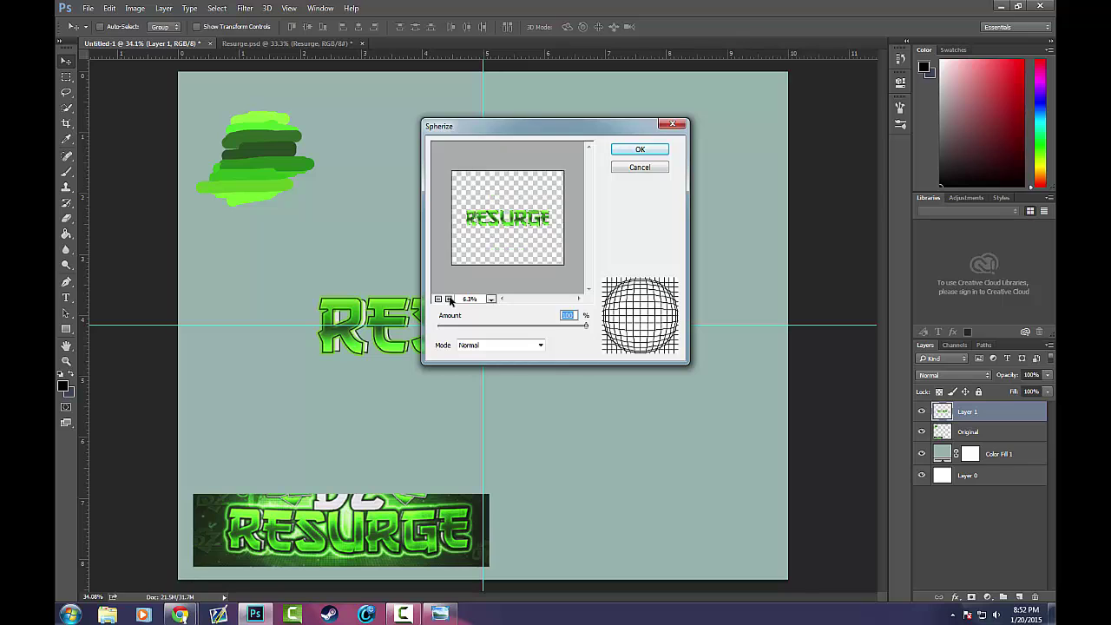
pyautogui.click(449, 299)
pyautogui.moveTo(537, 303); pyautogui.dragTo(538, 303)
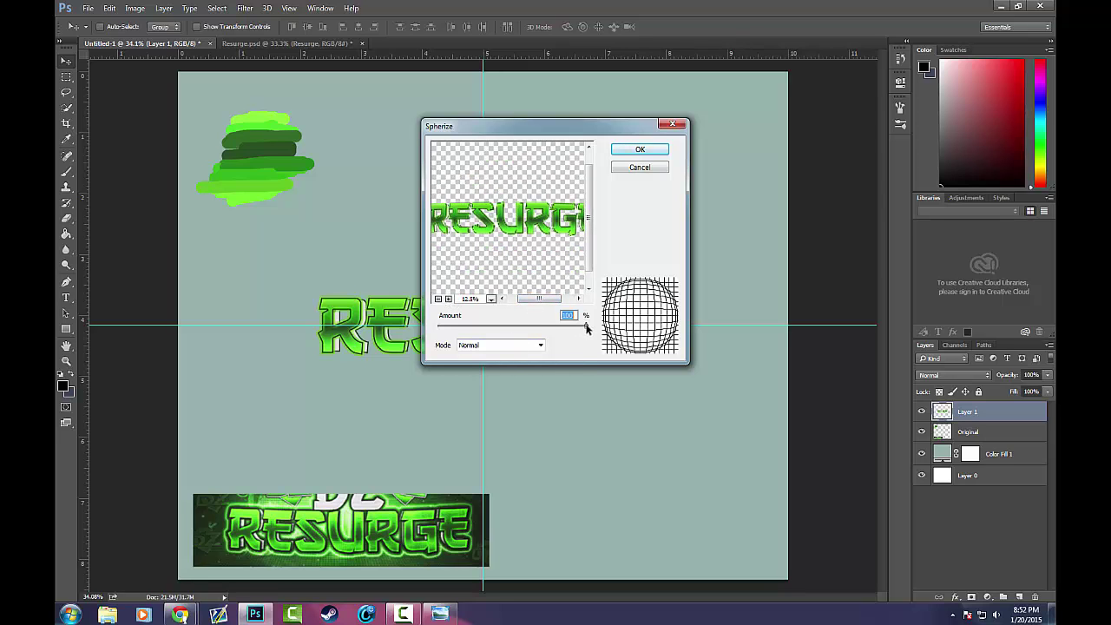
pyautogui.moveTo(587, 328)
pyautogui.mouseDown()
pyautogui.moveTo(440, 323)
pyautogui.moveTo(590, 325)
pyautogui.mouseUp()
pyautogui.click(656, 151)
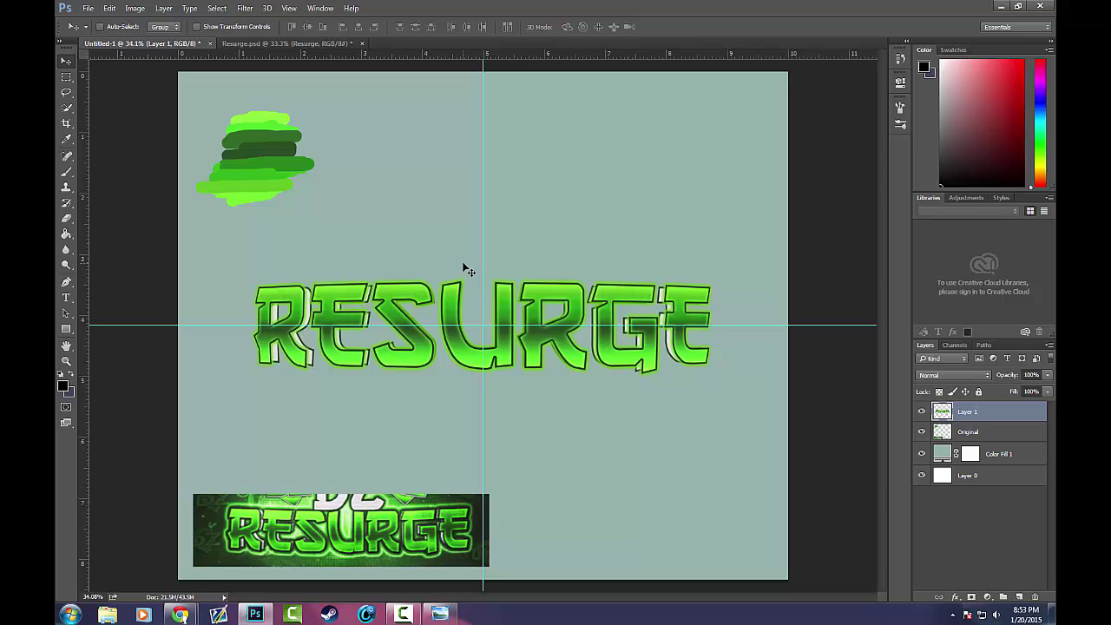
# Examine the spherized RESURGE text and compare it with the finished version in Resurge.psd
pyautogui.scroll(-5, 499, 287)
pyautogui.scroll(4, 499, 330)
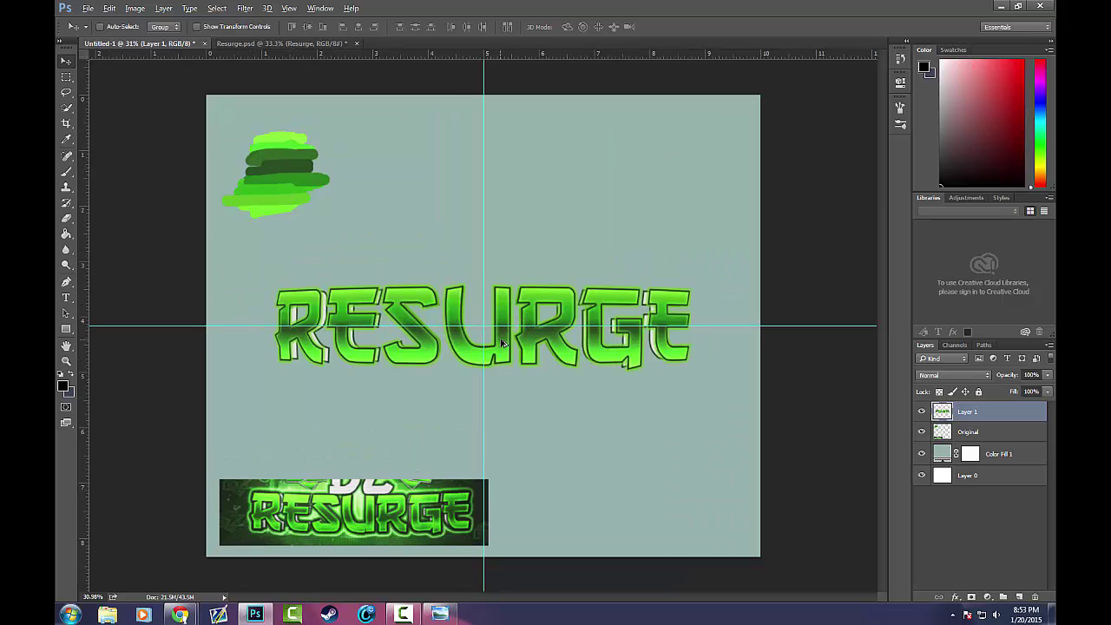
pyautogui.scroll(1, 502, 343)
pyautogui.scroll(-1, 563, 340)
pyautogui.scroll(1, 564, 340)
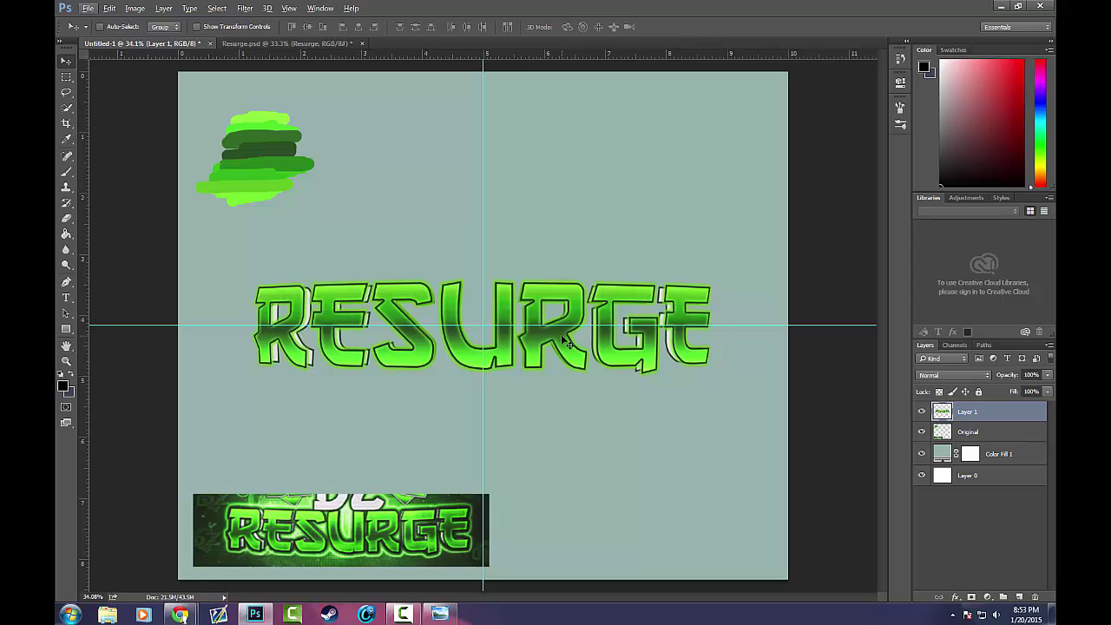
pyautogui.click(277, 44)
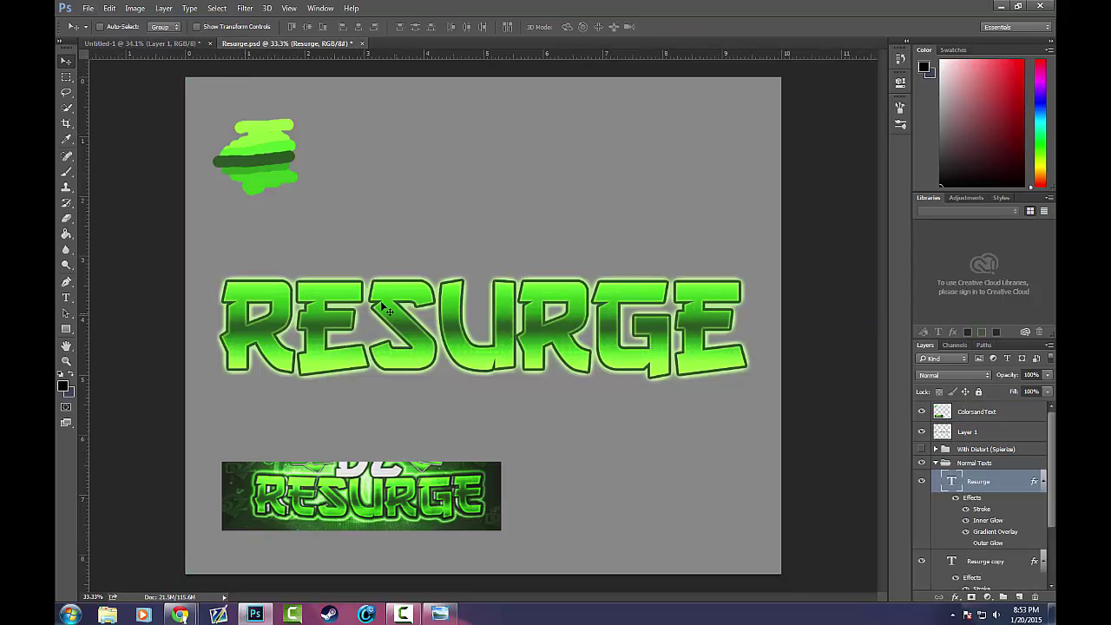
pyautogui.click(165, 42)
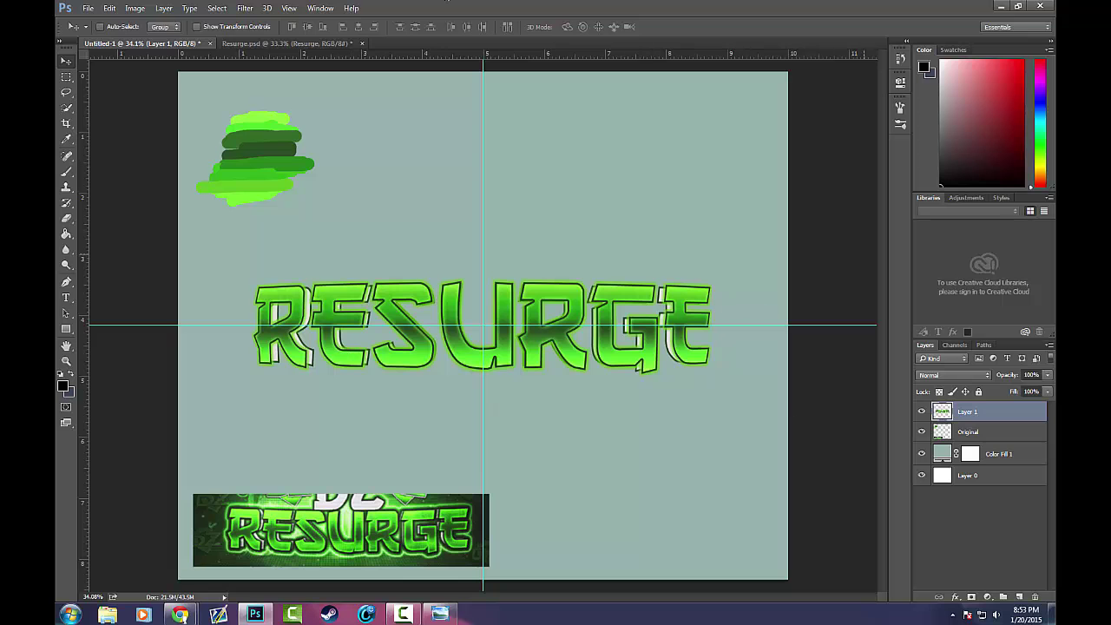
# Quit Photoshop without saving the changes to Resurge.psd or the untitled document
pyautogui.click(1038, 6)
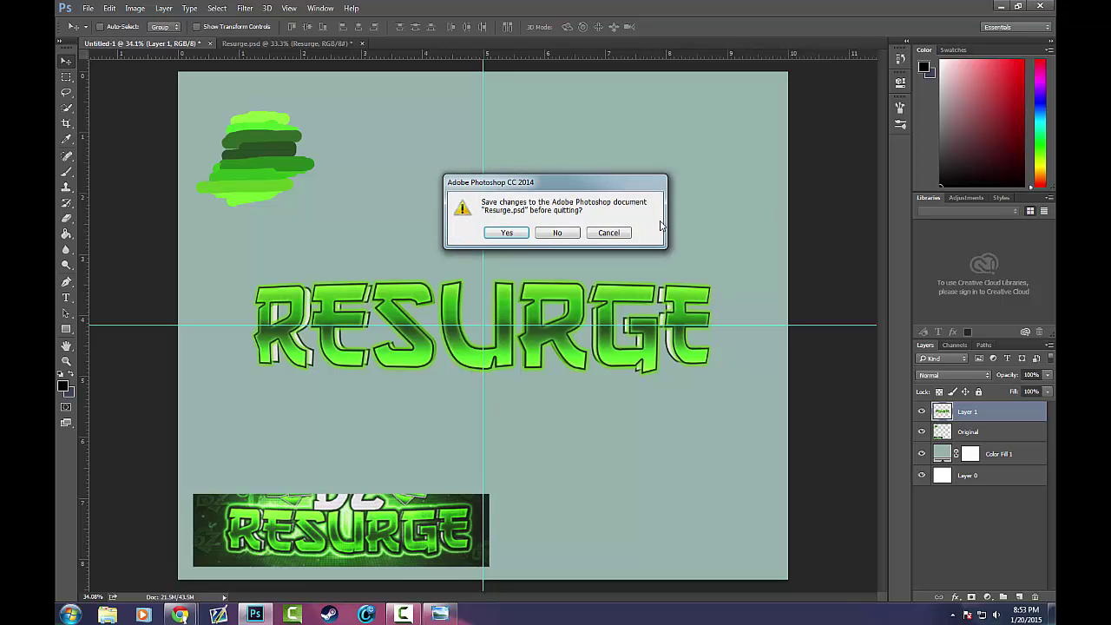
pyautogui.click(557, 232)
pyautogui.click(556, 233)
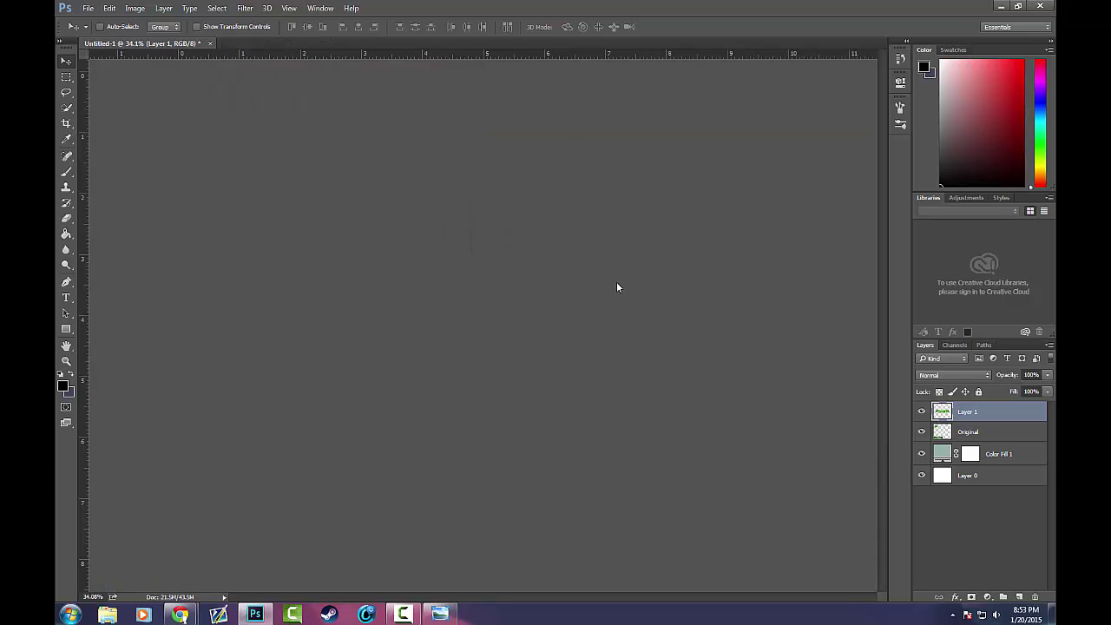
# Switch to Windows Photo Viewer to view the green RESURGE reference image
pyautogui.moveTo(331, 121); pyautogui.dragTo(144, 2)
pyautogui.click(277, 169)
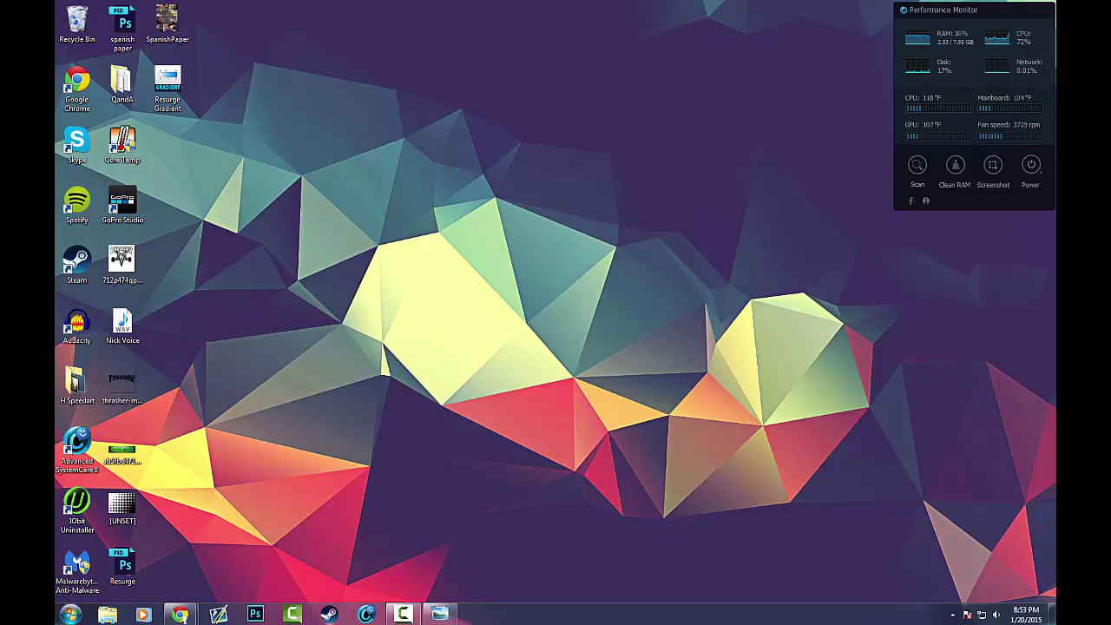
pyautogui.rightClick(415, 613)
pyautogui.click(525, 582)
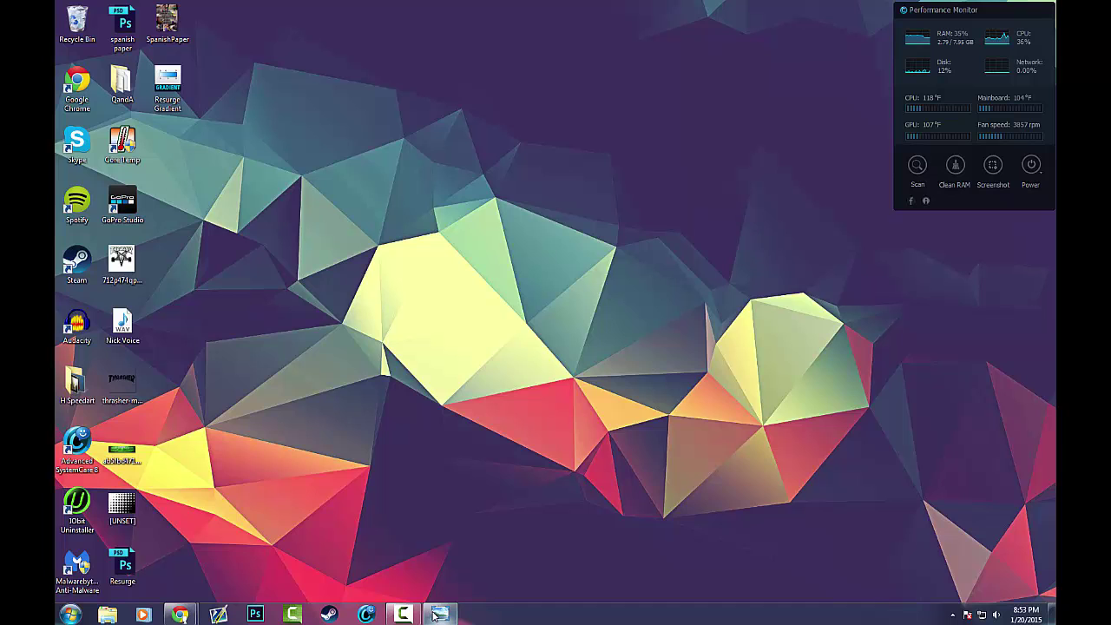
pyautogui.click(435, 614)
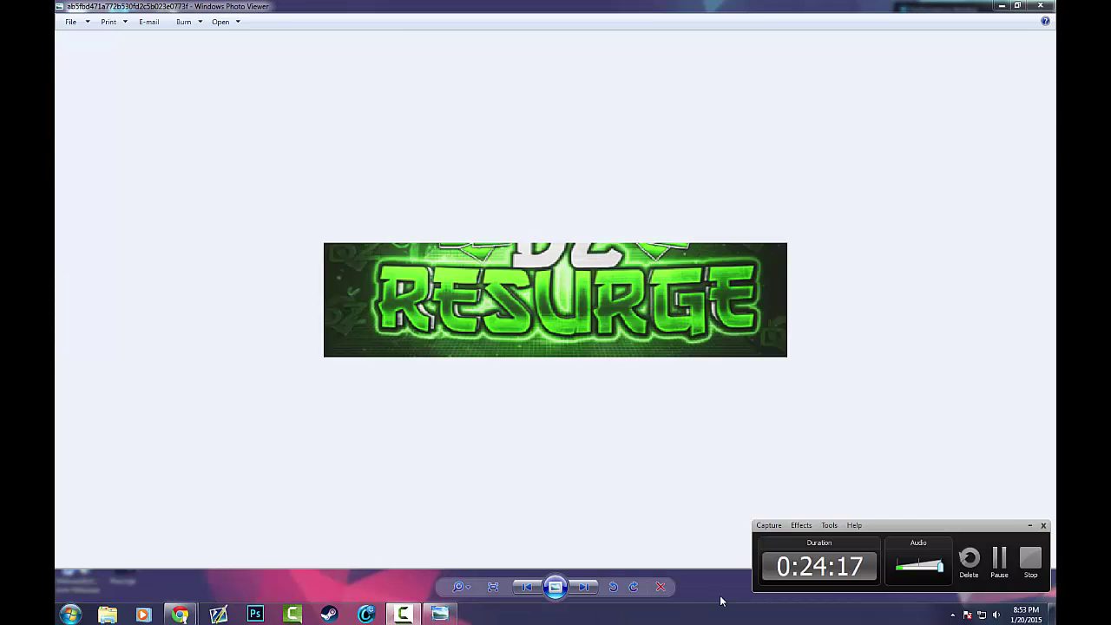